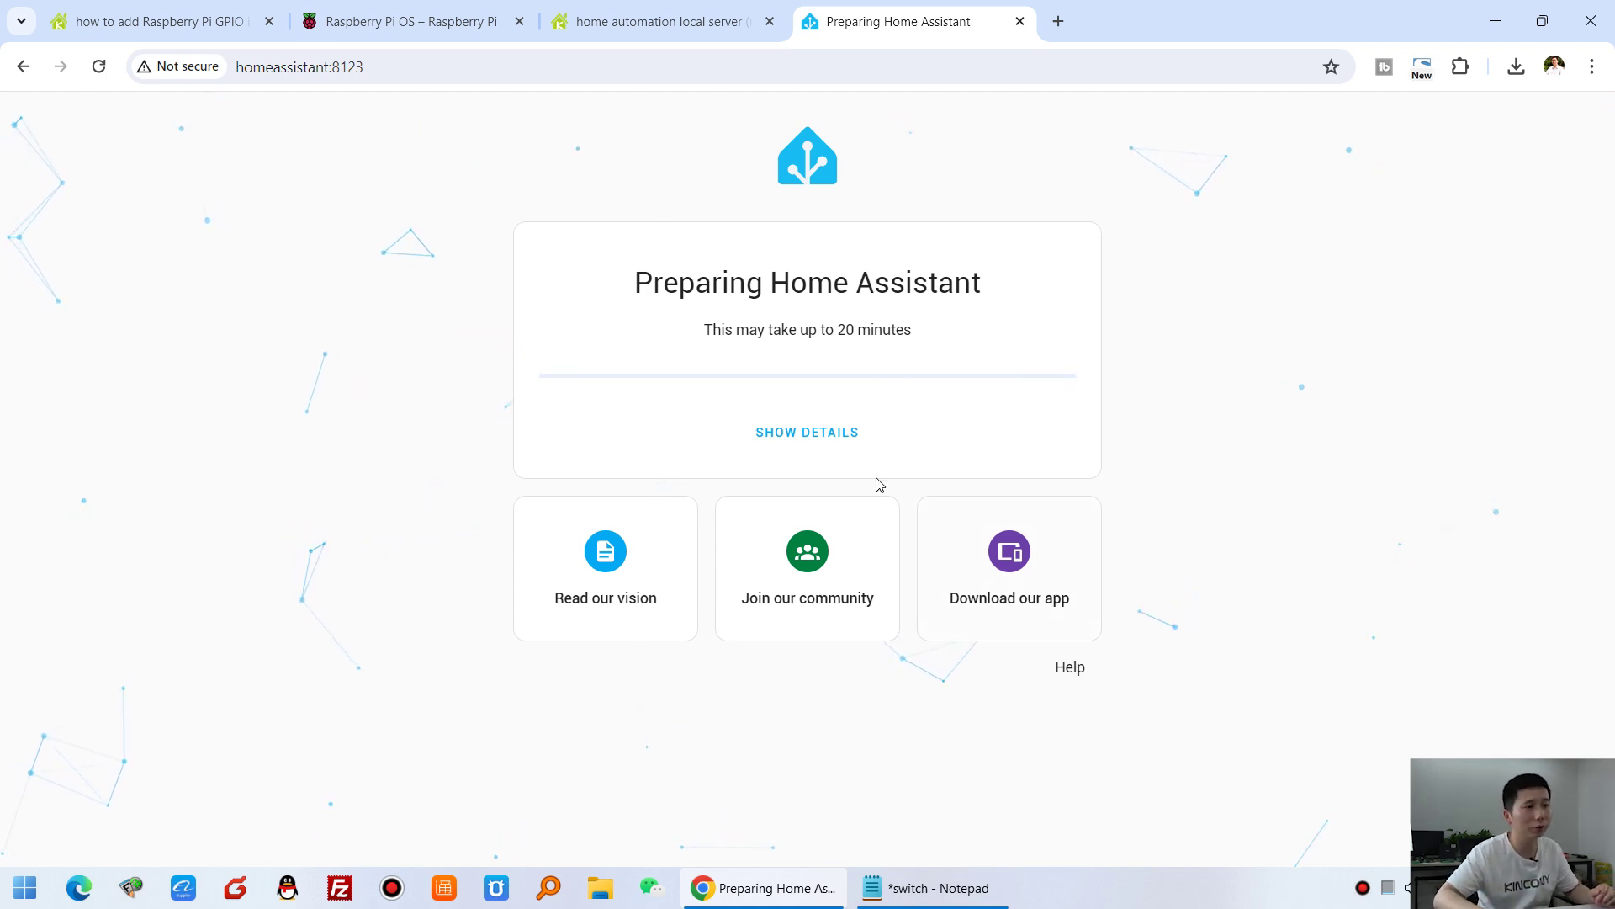
# - Show the supervisor setup log and wait for preparation to finish until the Welcome page loads
pyautogui.click(844, 441)
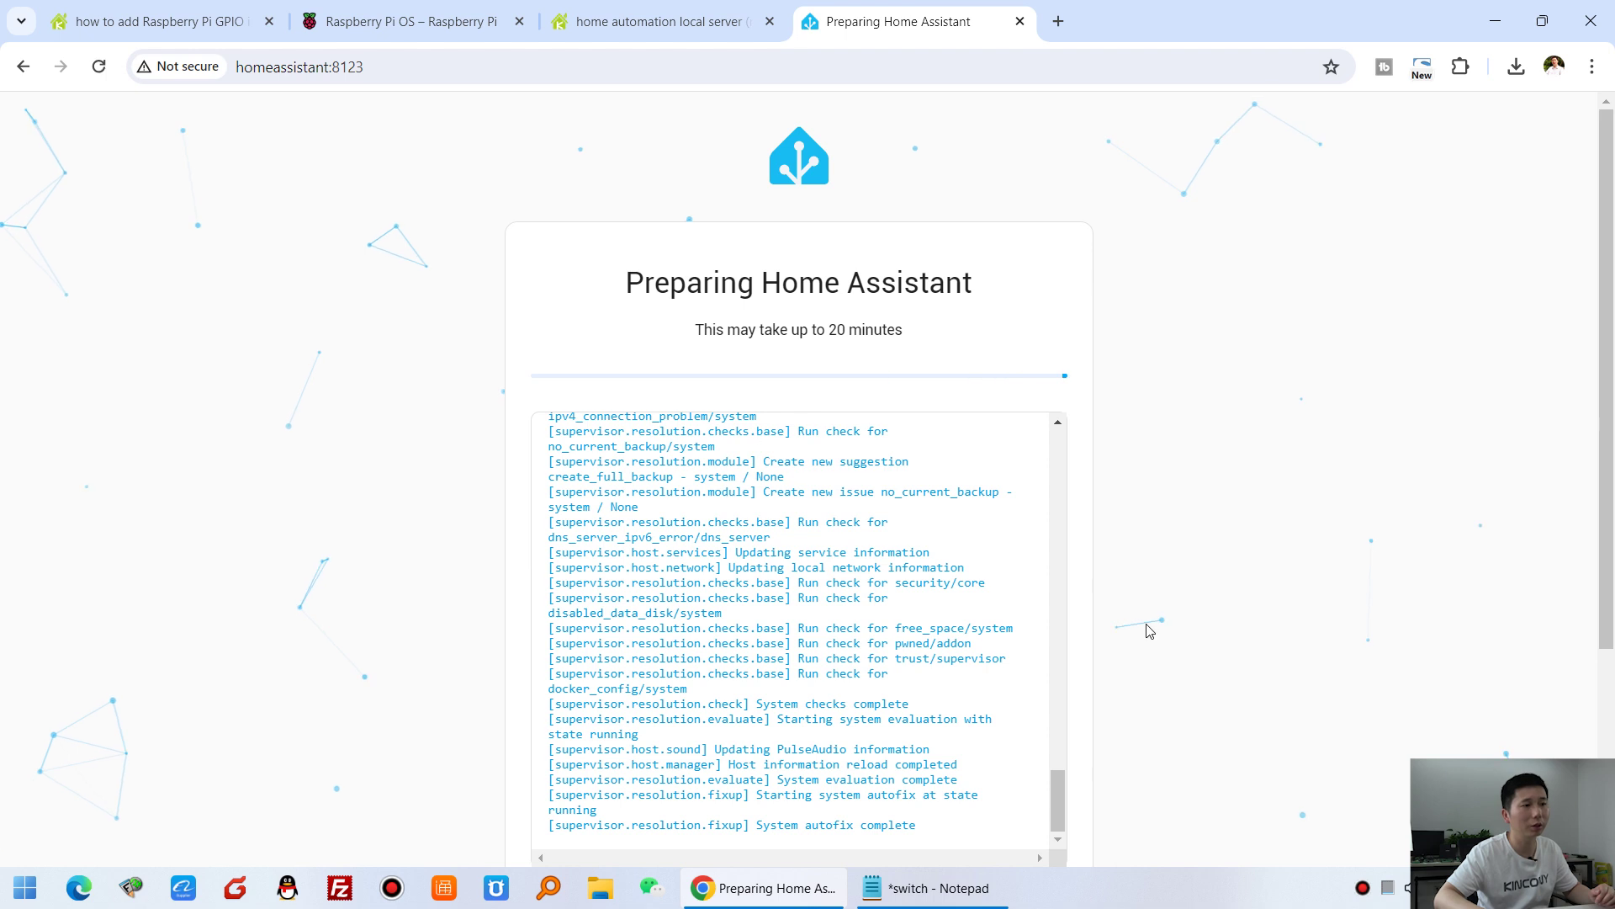
pyautogui.scroll(-3, 1212, 653)
pyautogui.scroll(1, 1067, 581)
pyautogui.moveTo(1070, 542); pyautogui.dragTo(1154, 613)
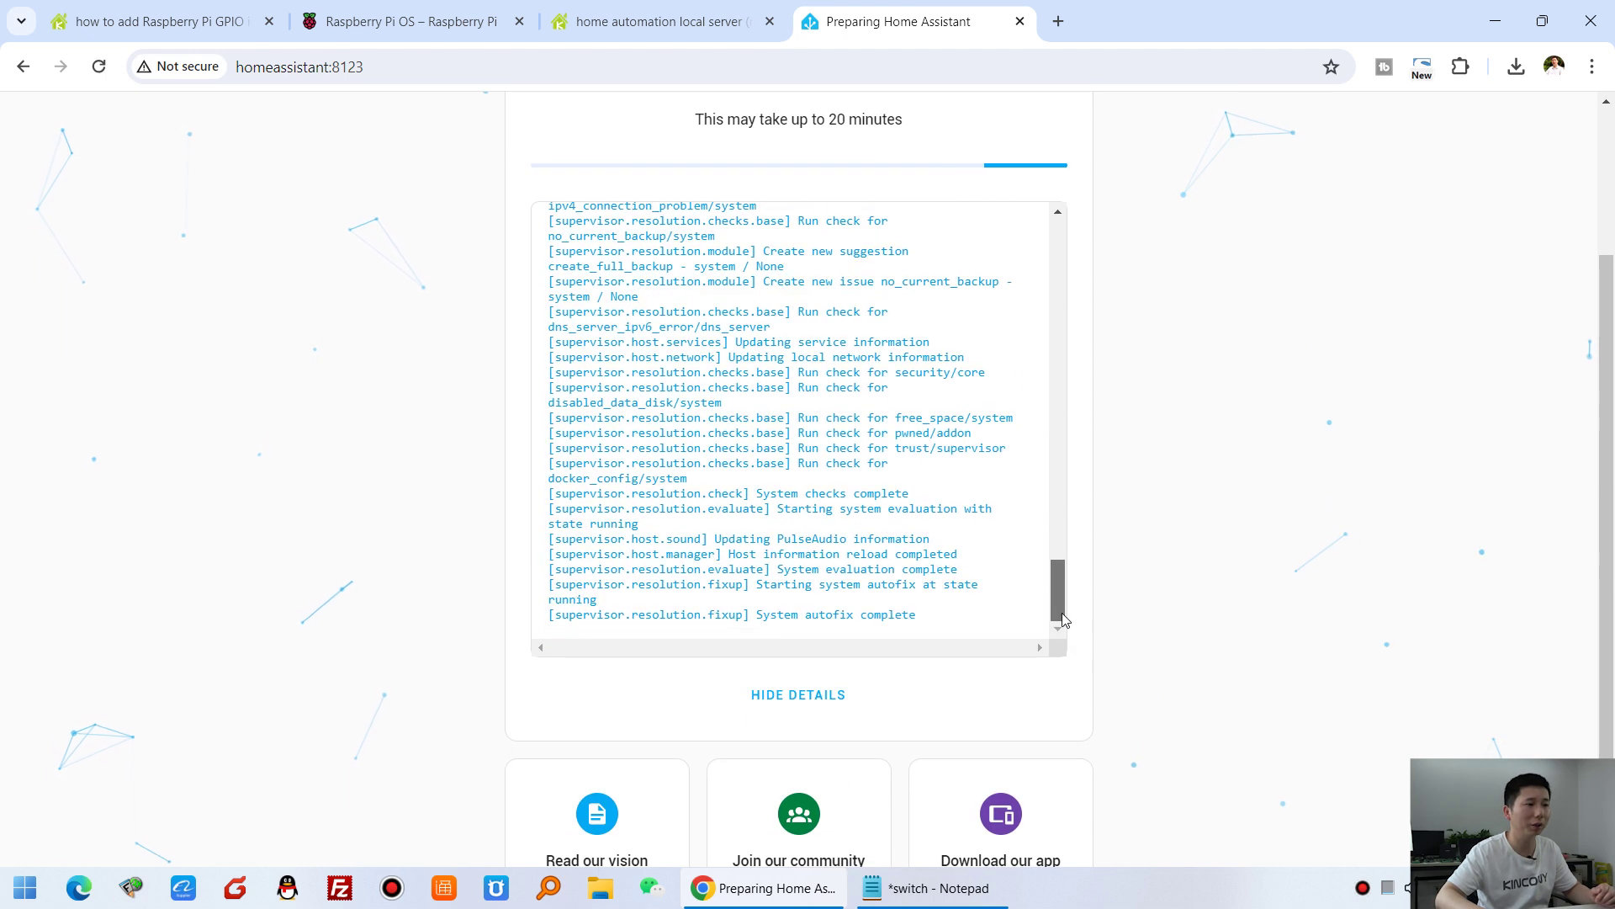
pyautogui.scroll(-1, 1154, 615)
pyautogui.scroll(4, 1154, 615)
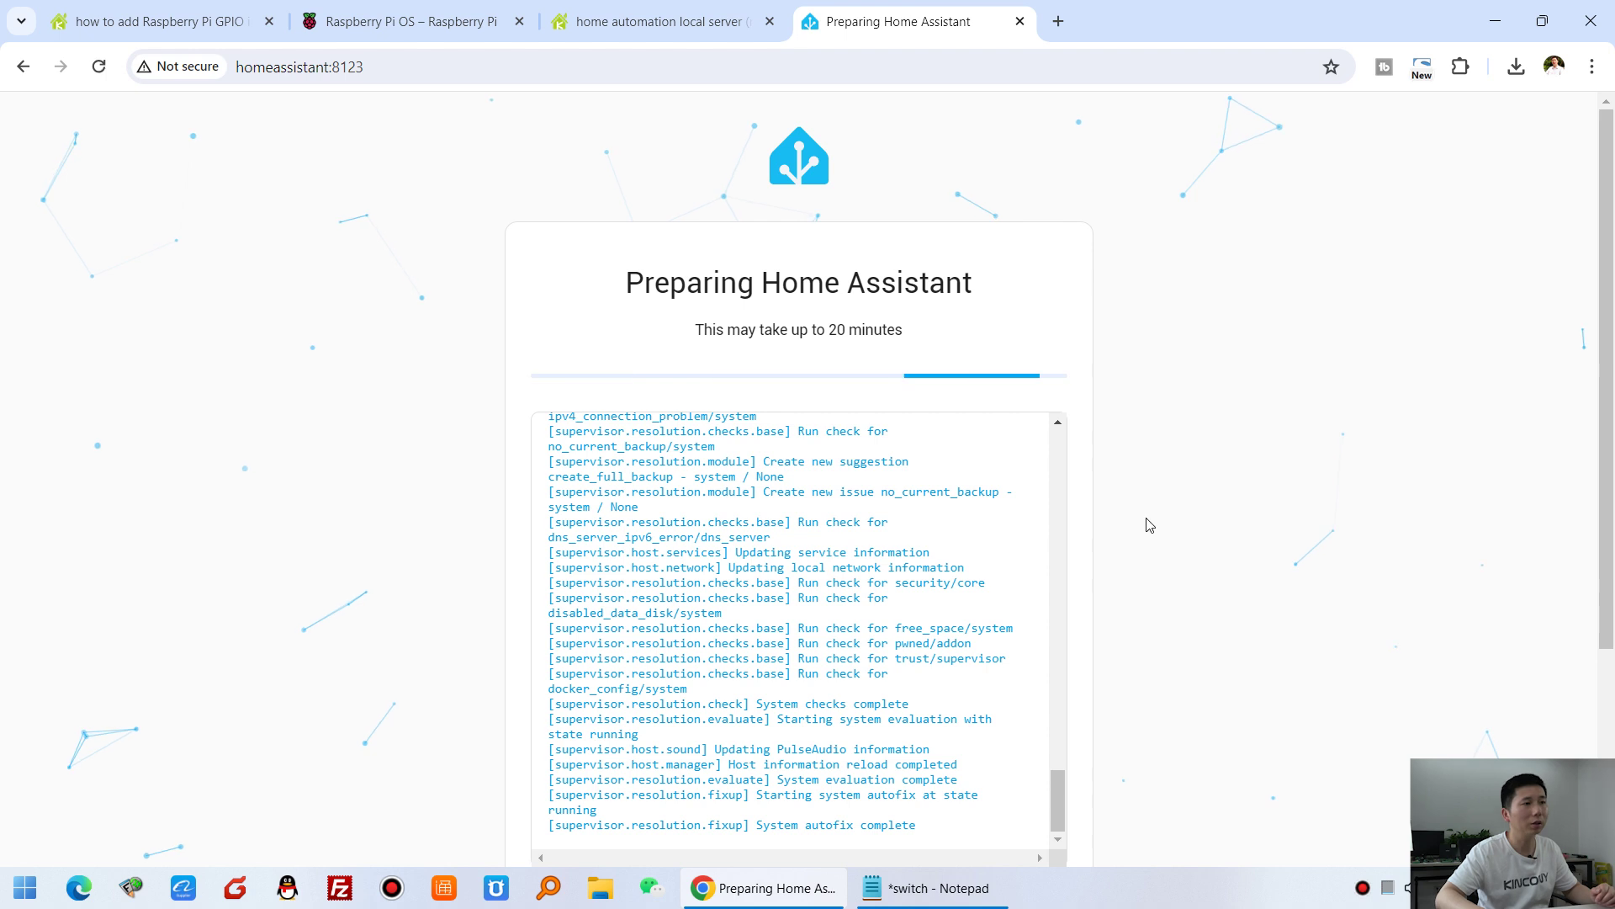
pyautogui.moveTo(697, 329); pyautogui.dragTo(917, 333)
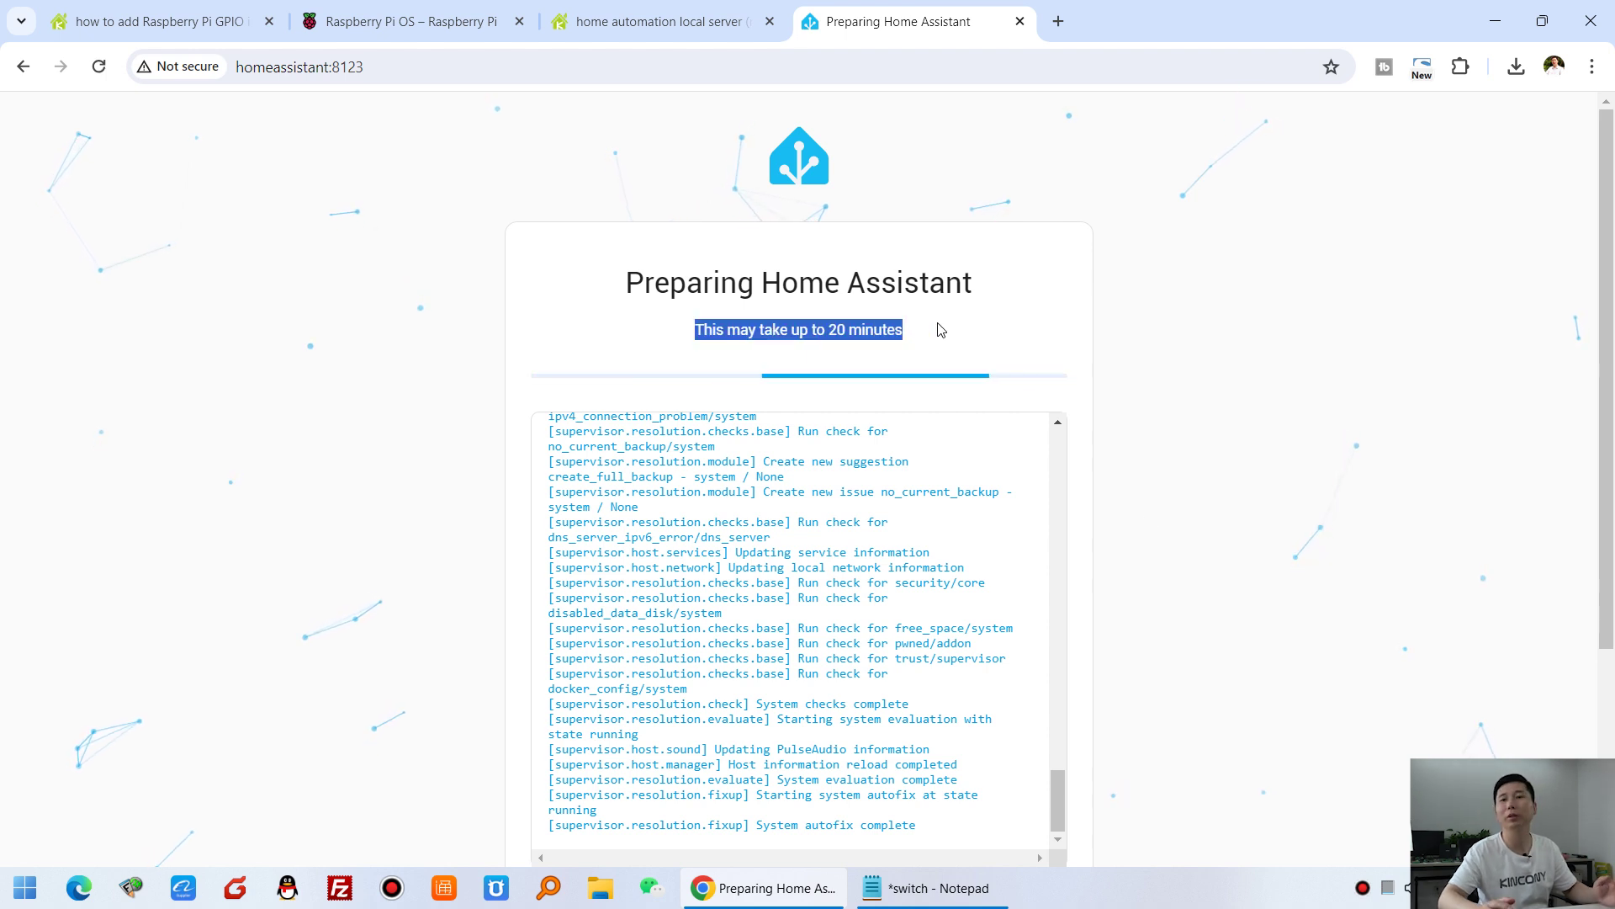
pyautogui.click(942, 329)
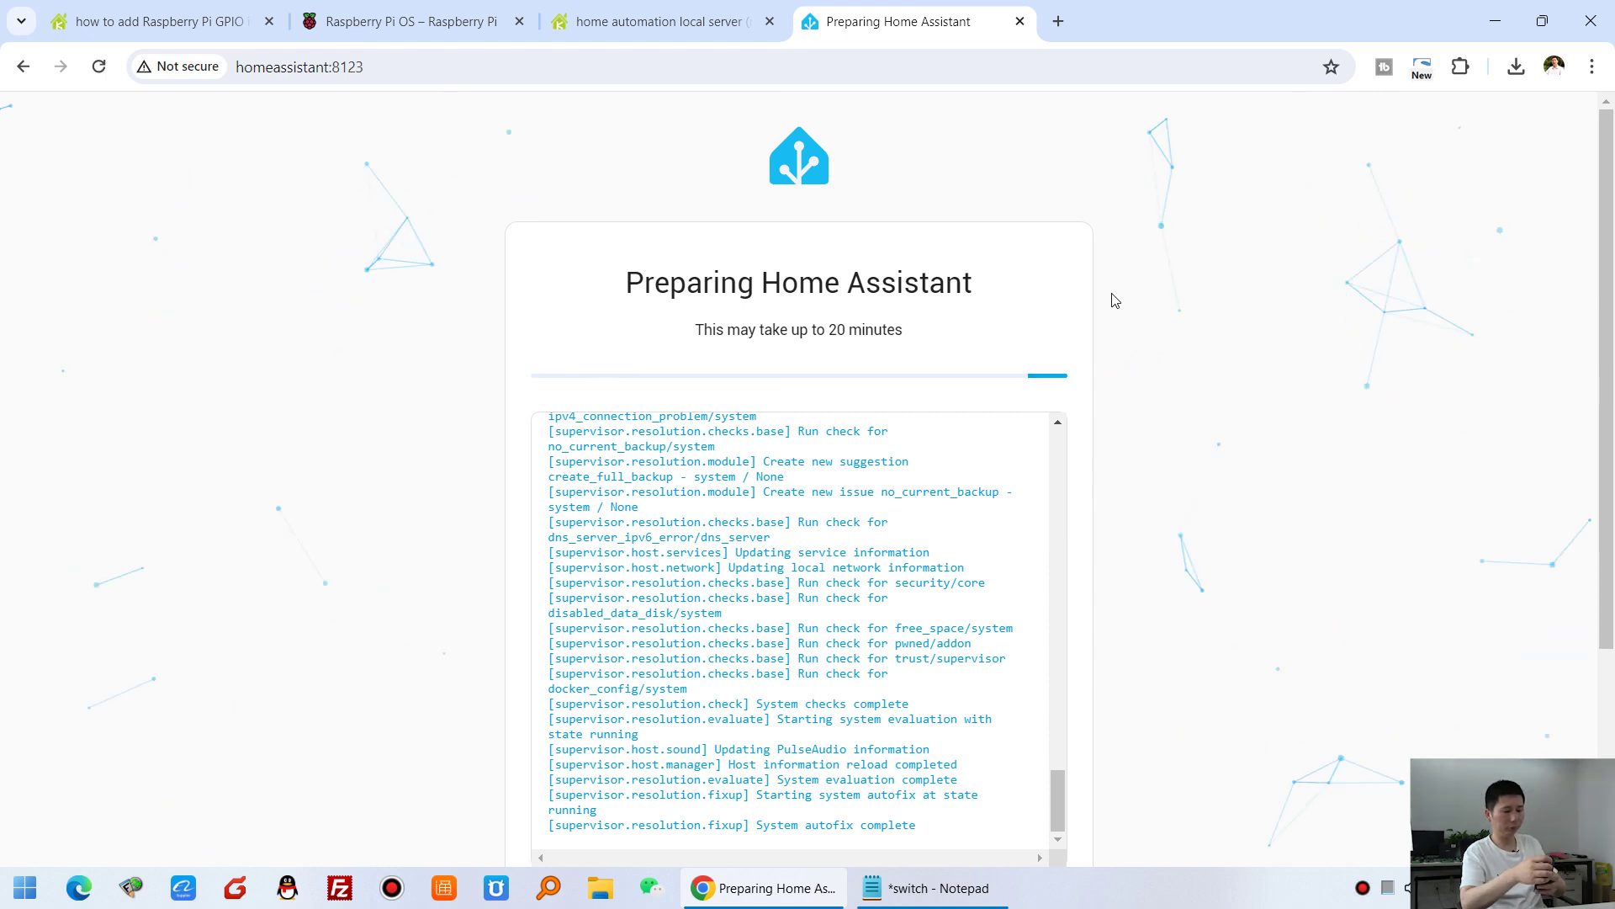
pyautogui.scroll(-1, 1148, 696)
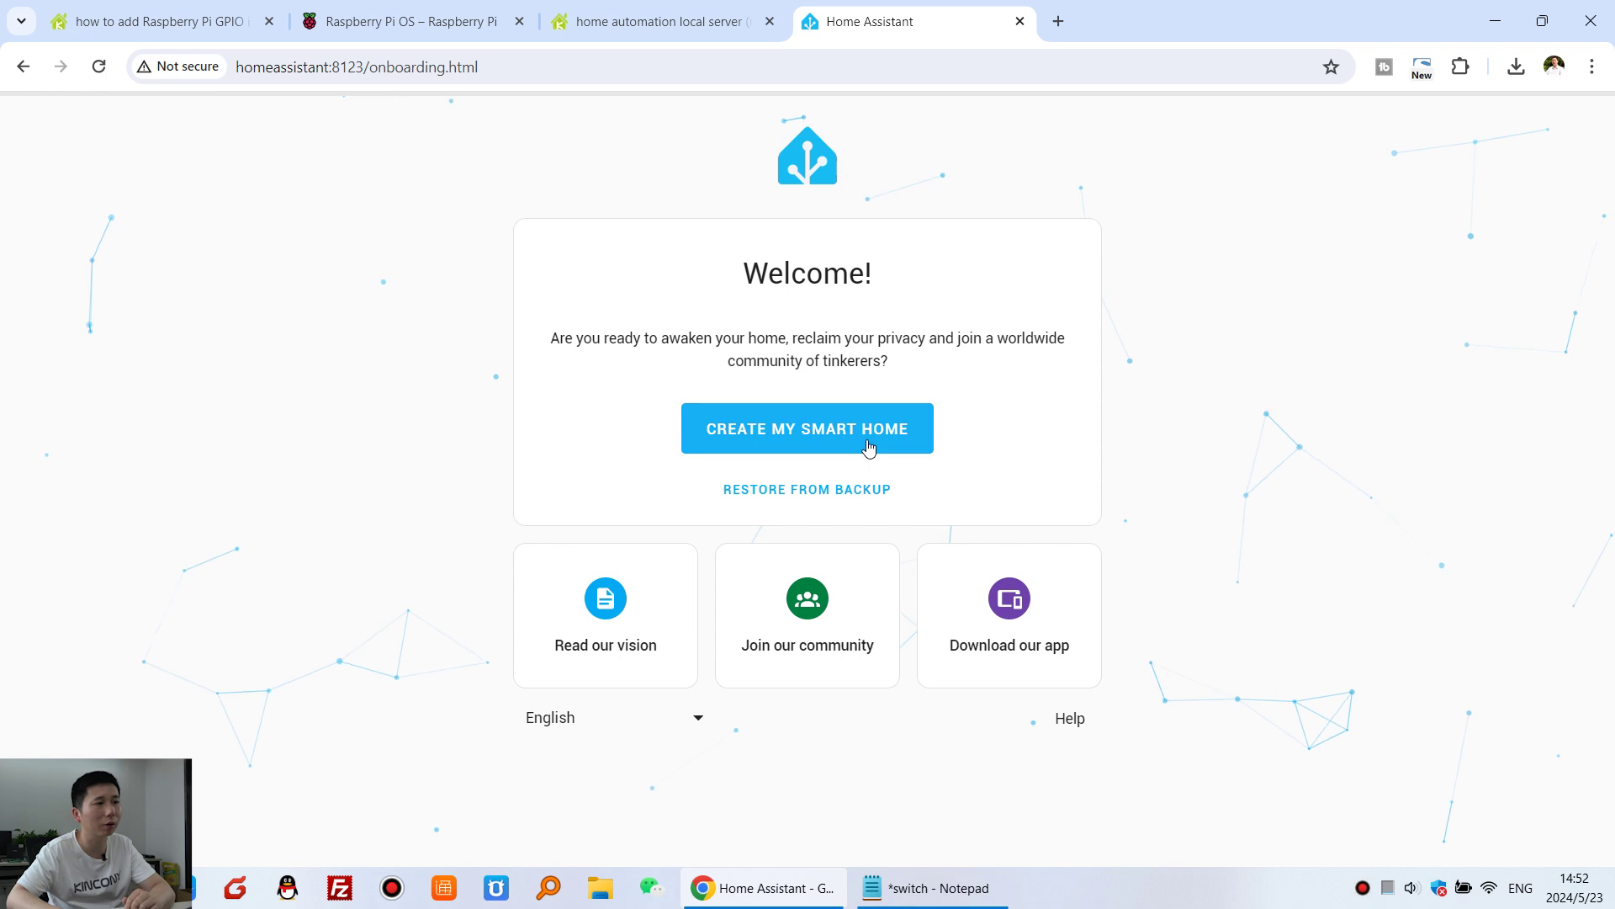
# - Create the owner user account with a name, username and matching password
pyautogui.click(779, 433)
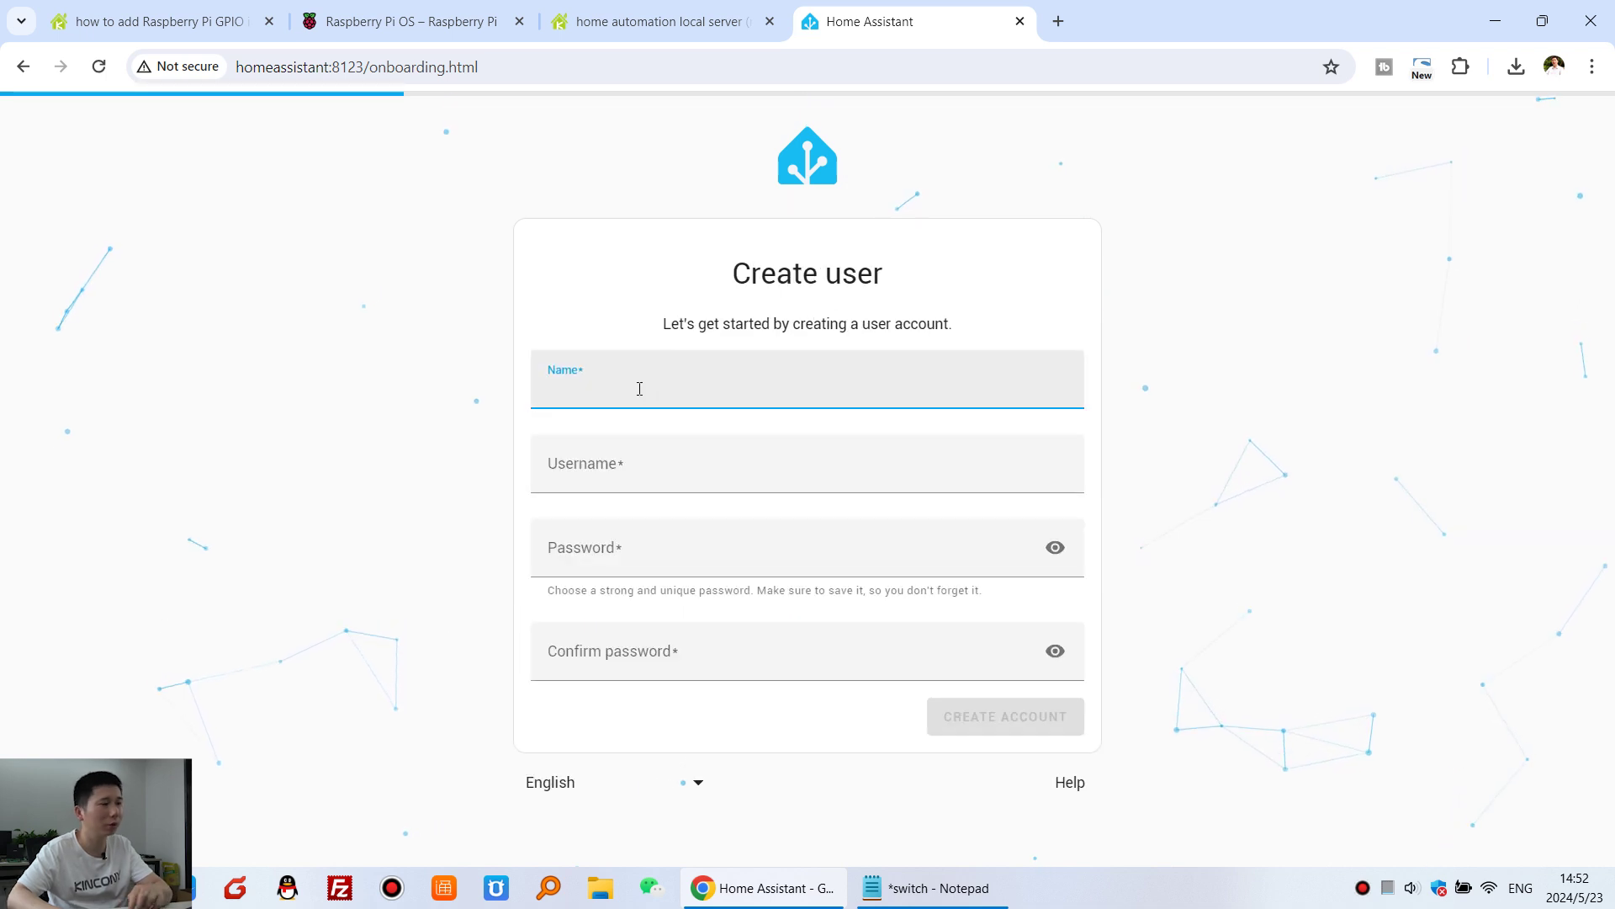
pyautogui.write('kincony')
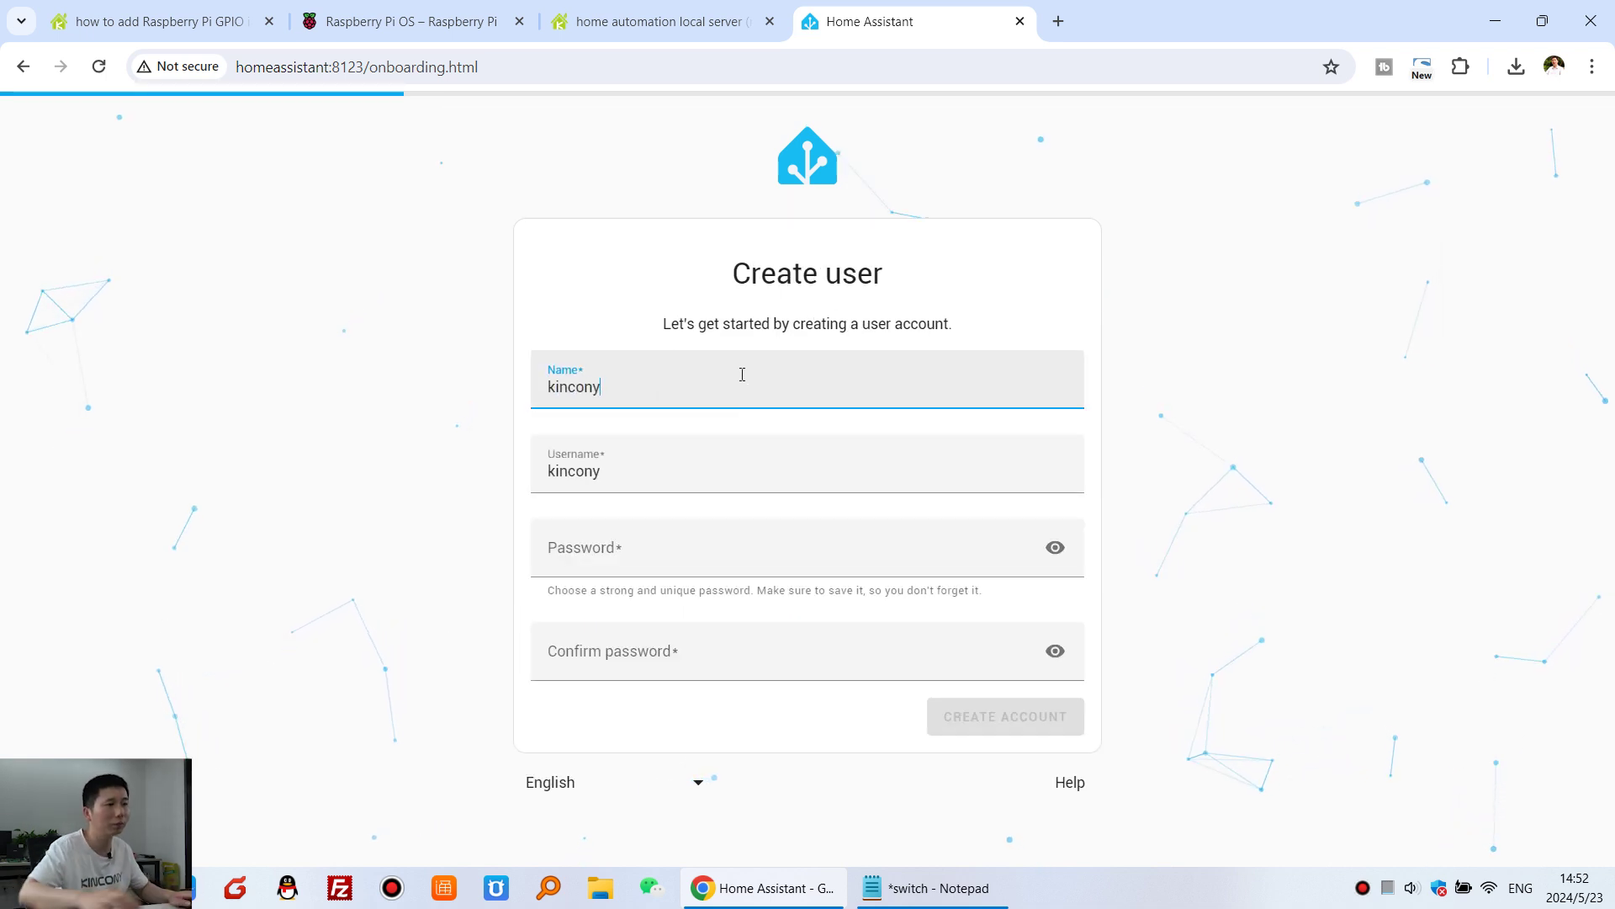
pyautogui.click(683, 550)
pyautogui.write('123456')
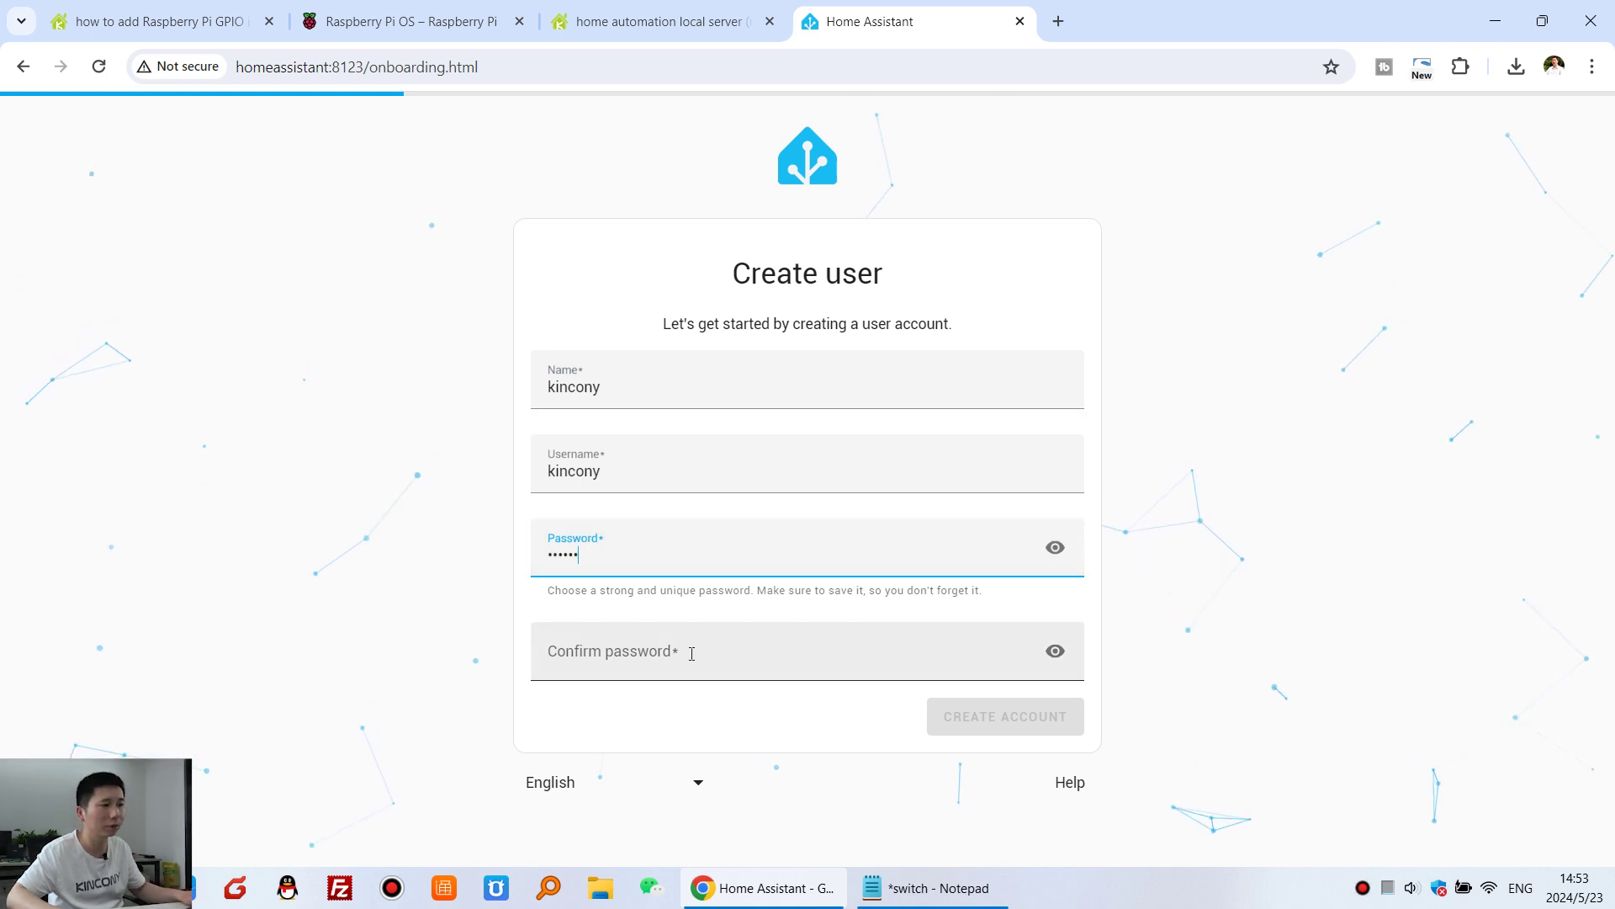
pyautogui.click(684, 653)
pyautogui.write('123456')
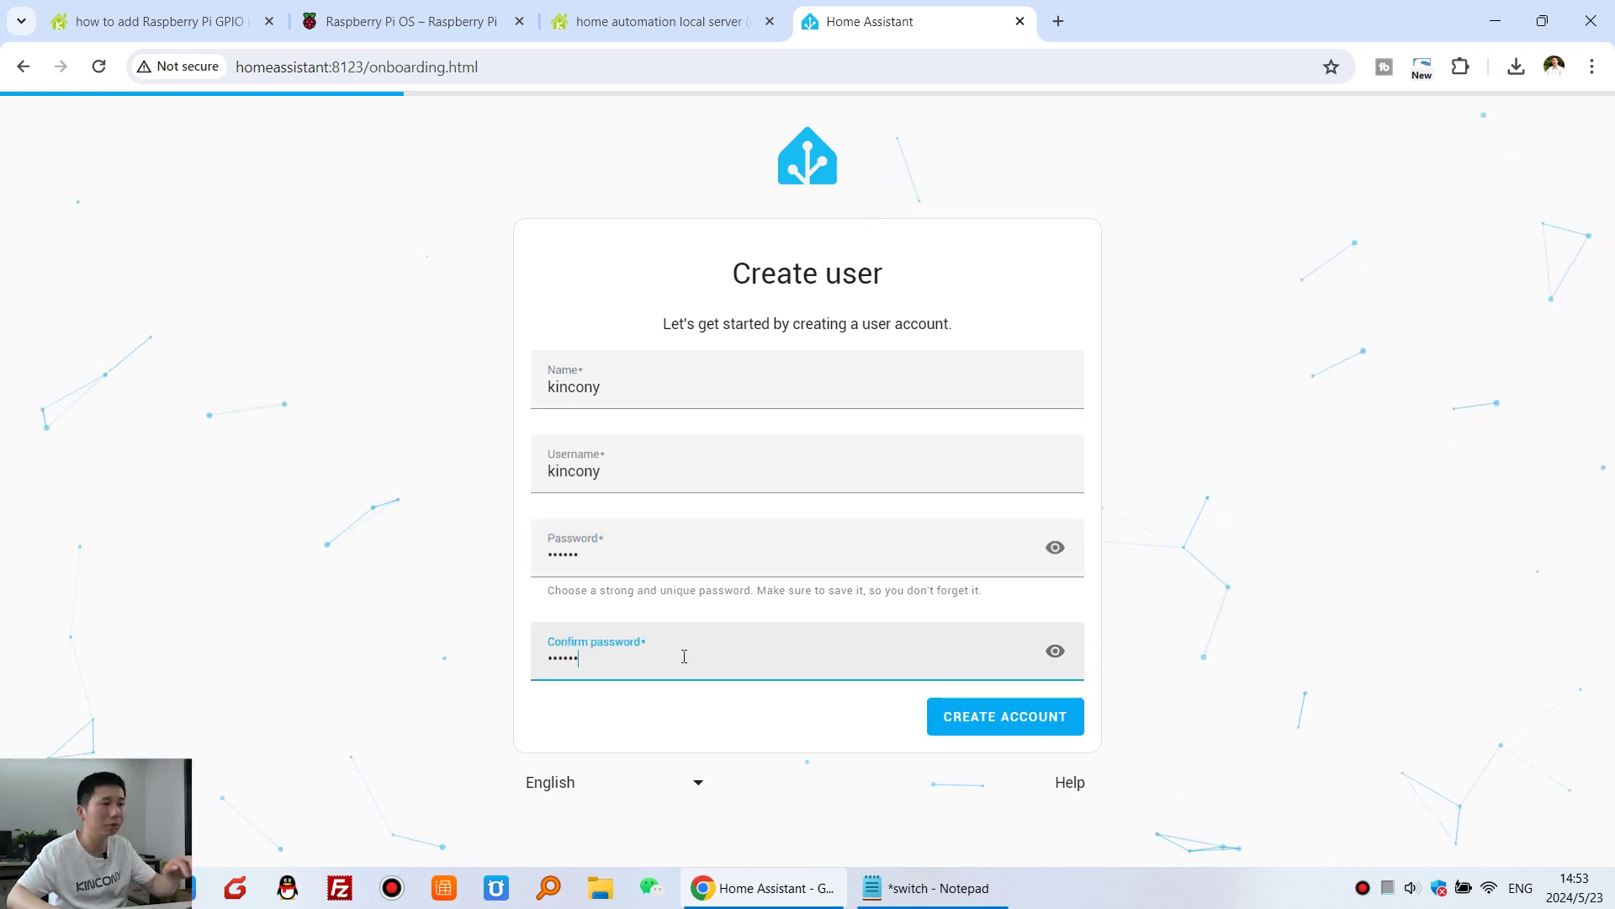
pyautogui.click(1033, 717)
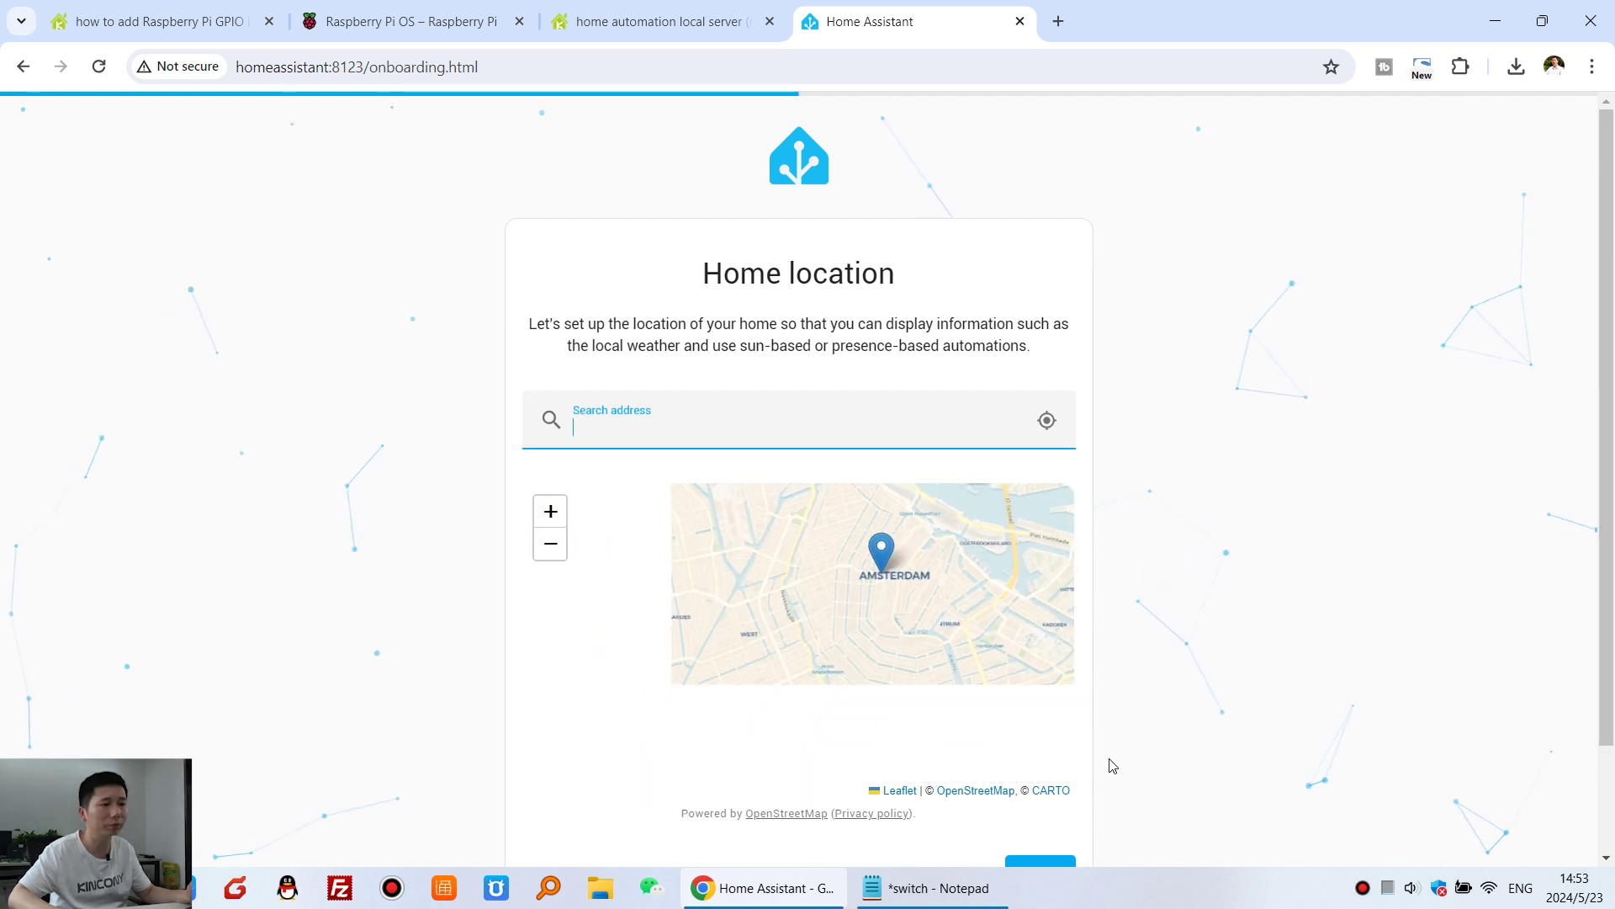
# - Accept the home location, choose Albania as the country, and finish onboarding
pyautogui.scroll(-2, 1107, 765)
pyautogui.click(1040, 746)
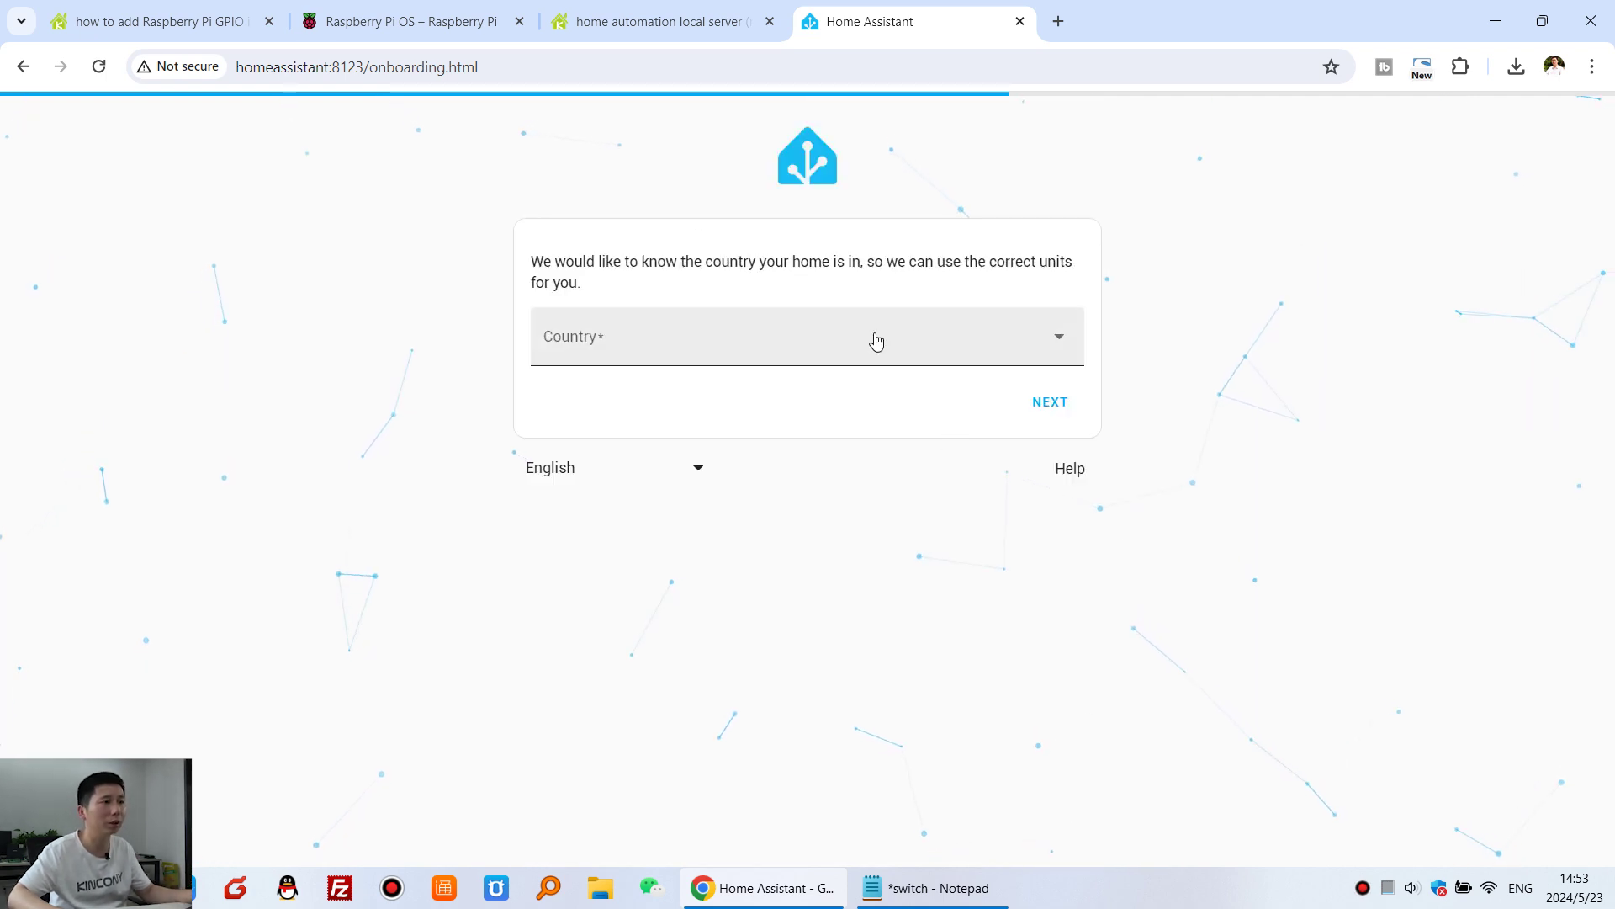
pyautogui.click(872, 341)
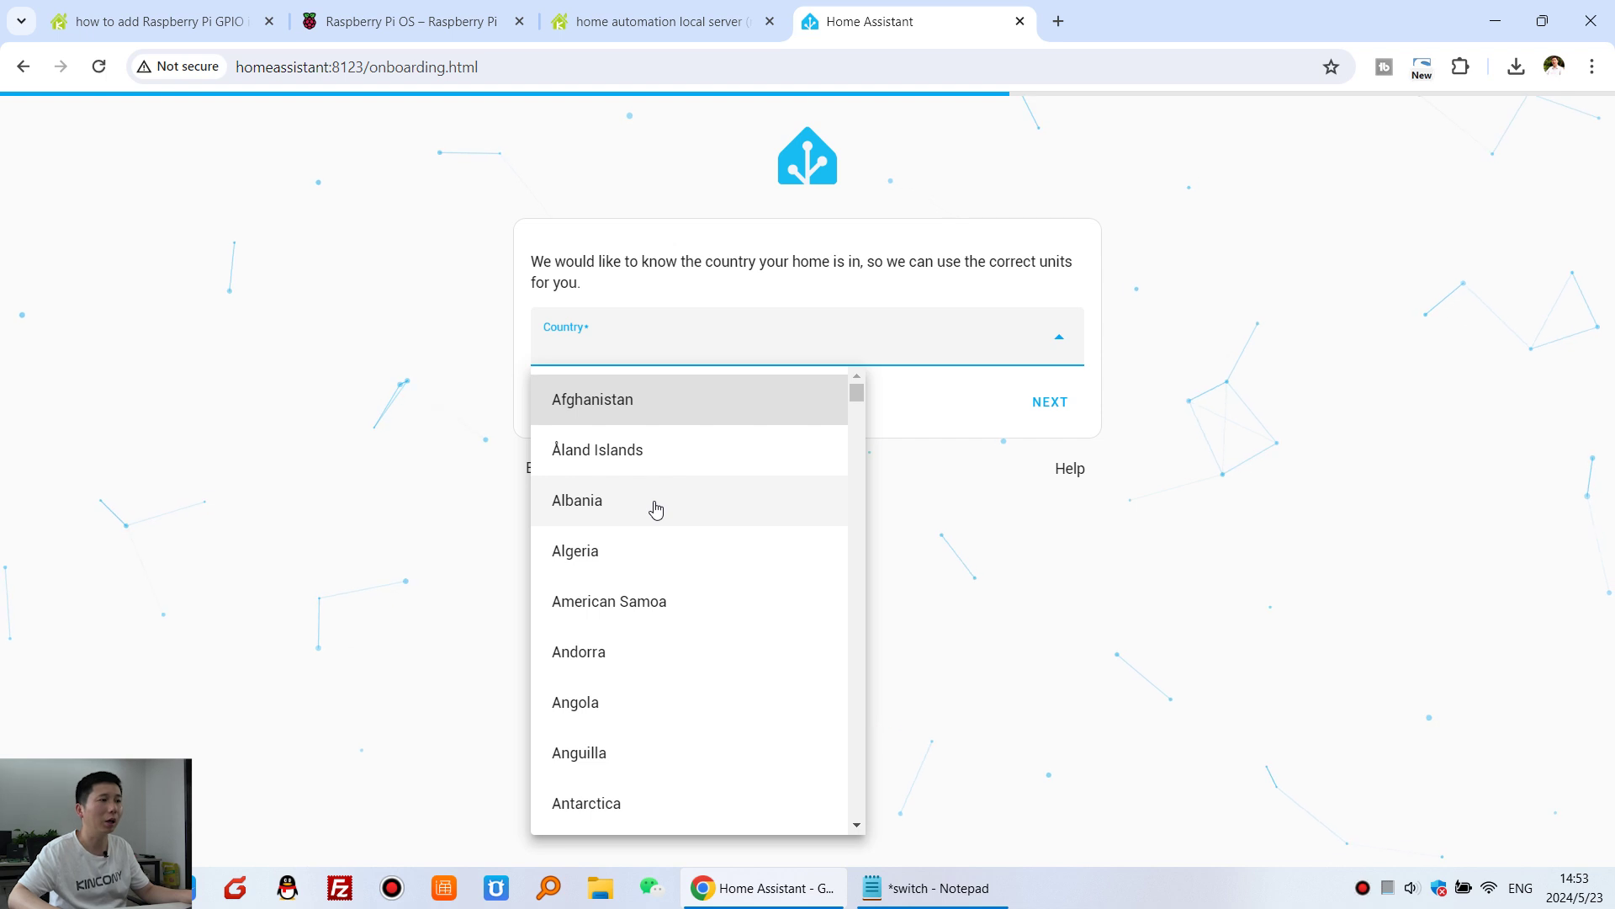
pyautogui.click(656, 508)
pyautogui.click(1057, 405)
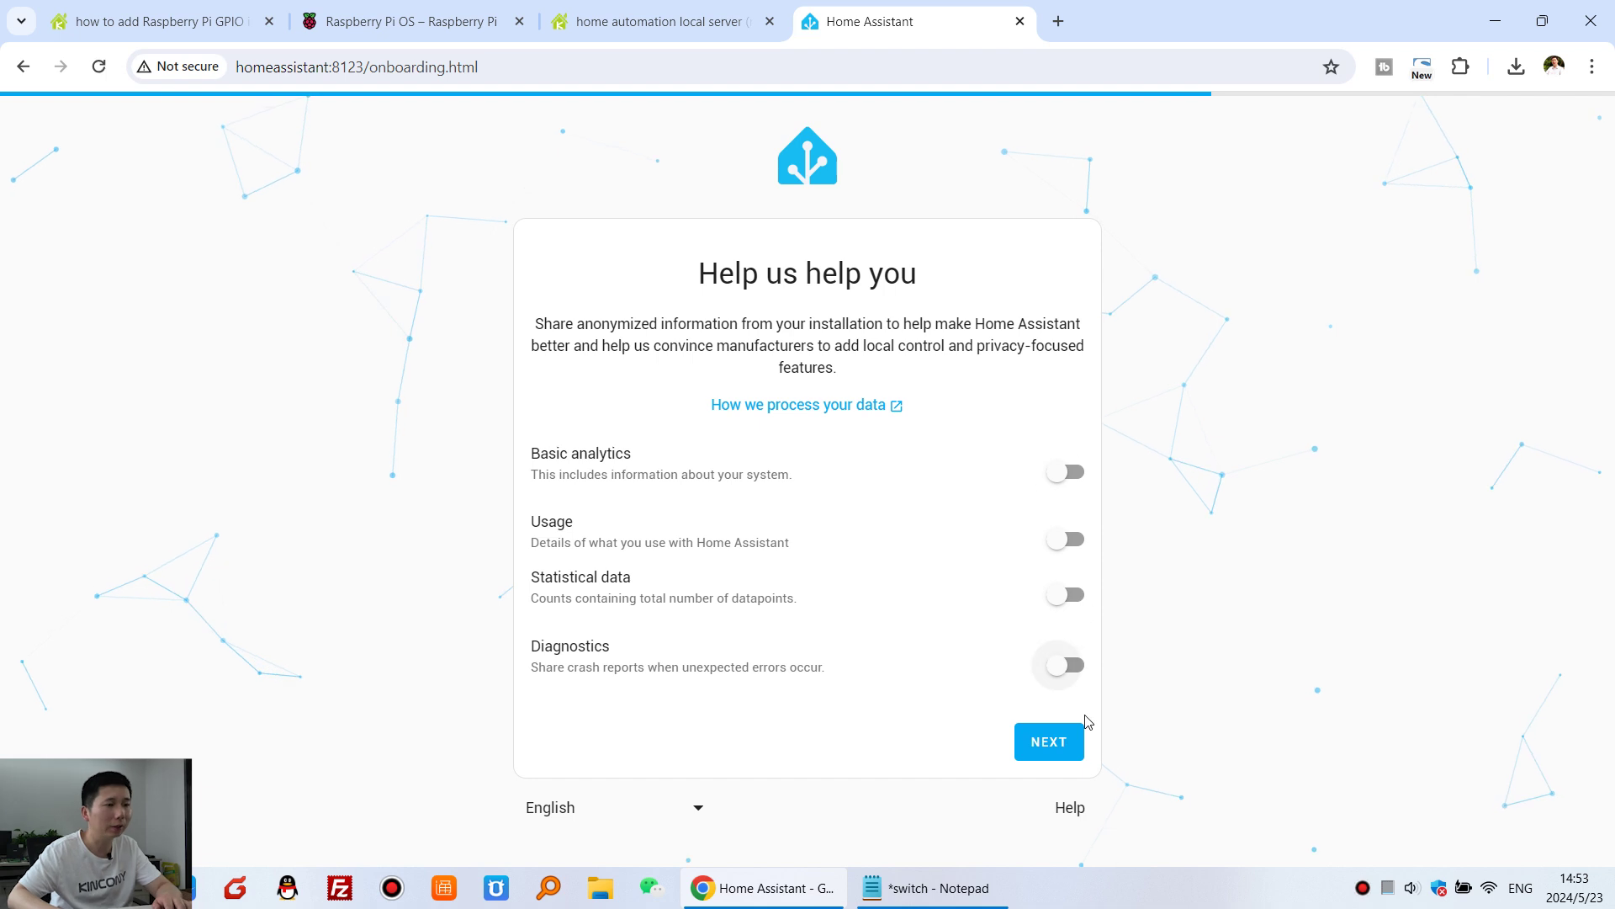
pyautogui.click(1062, 742)
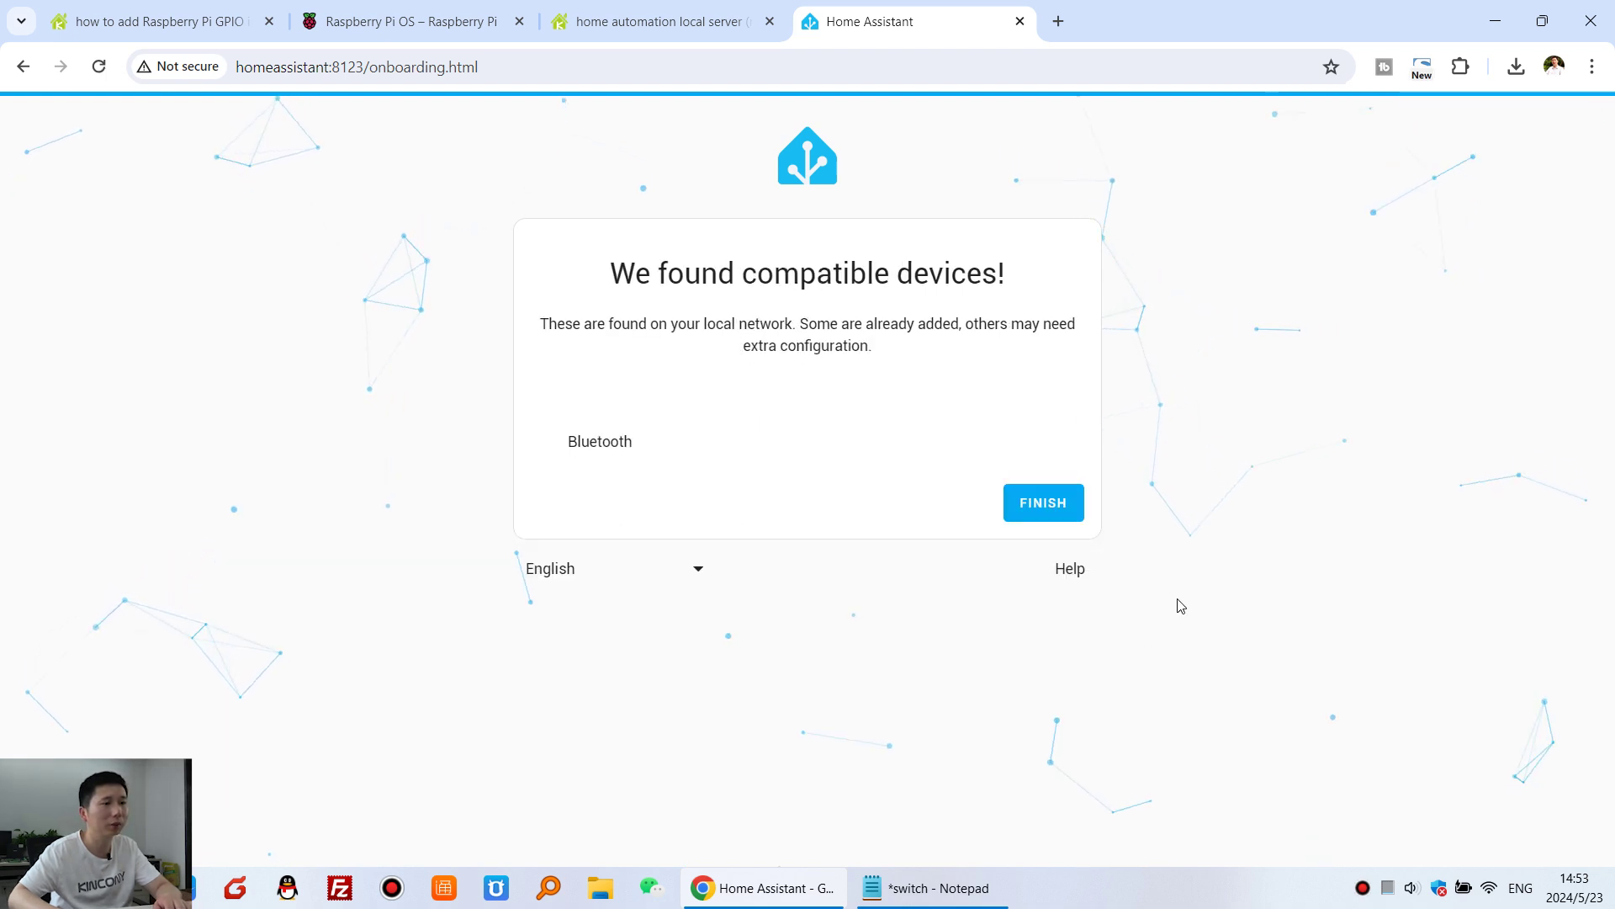
pyautogui.click(1040, 504)
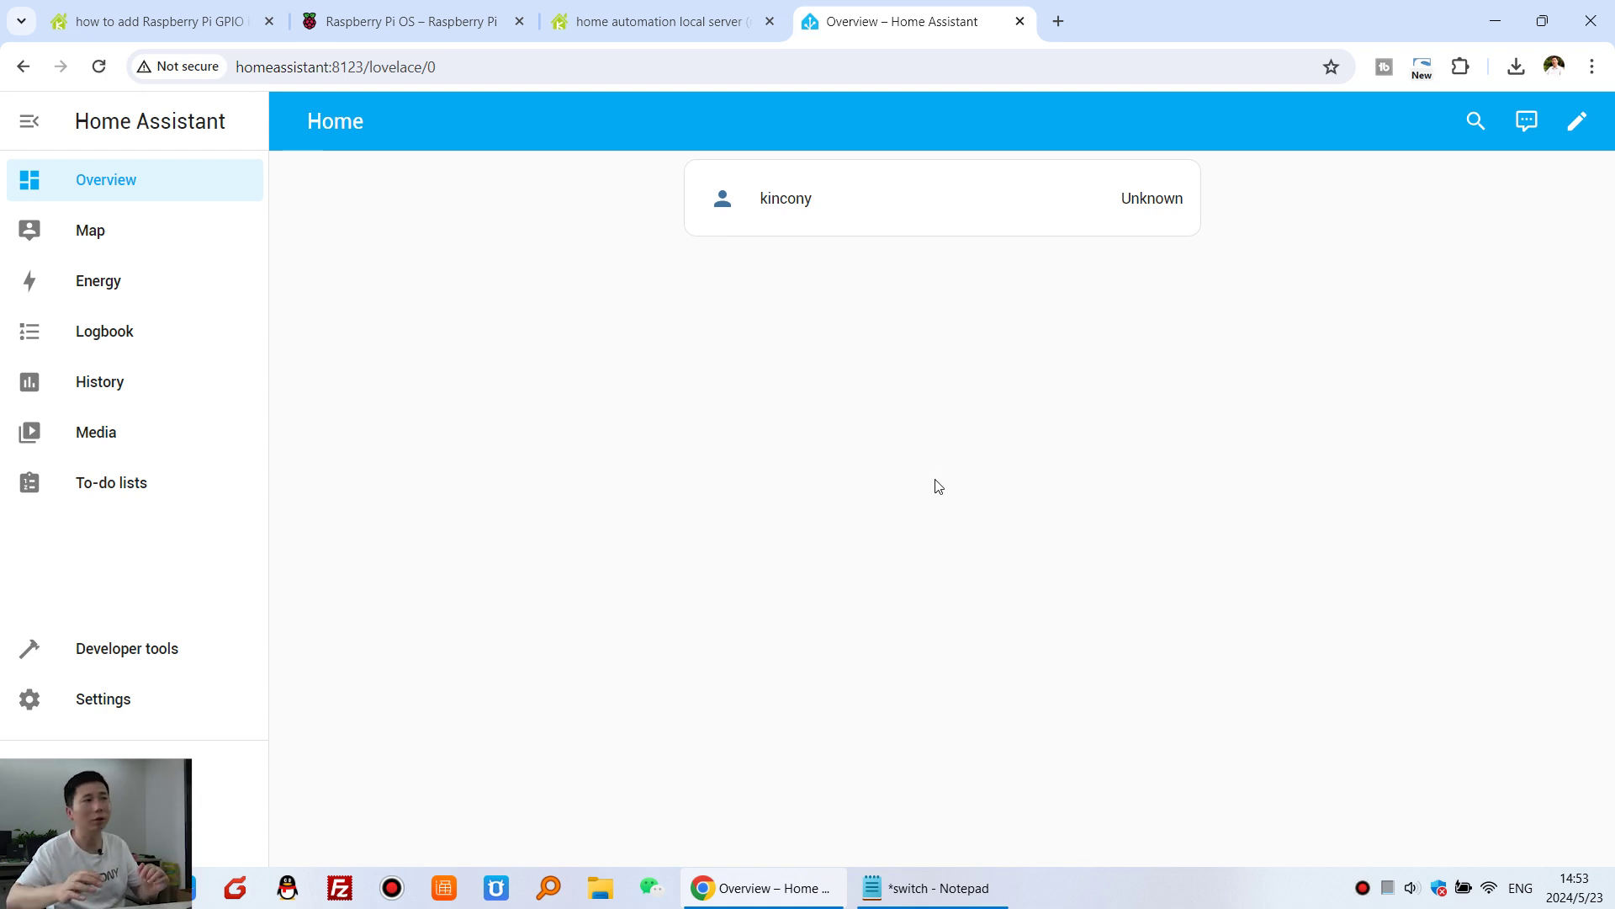
# - Review the forum thread's GPIO steps: SD card, installing HACS, and rpi_gpio via HACS
pyautogui.click(192, 19)
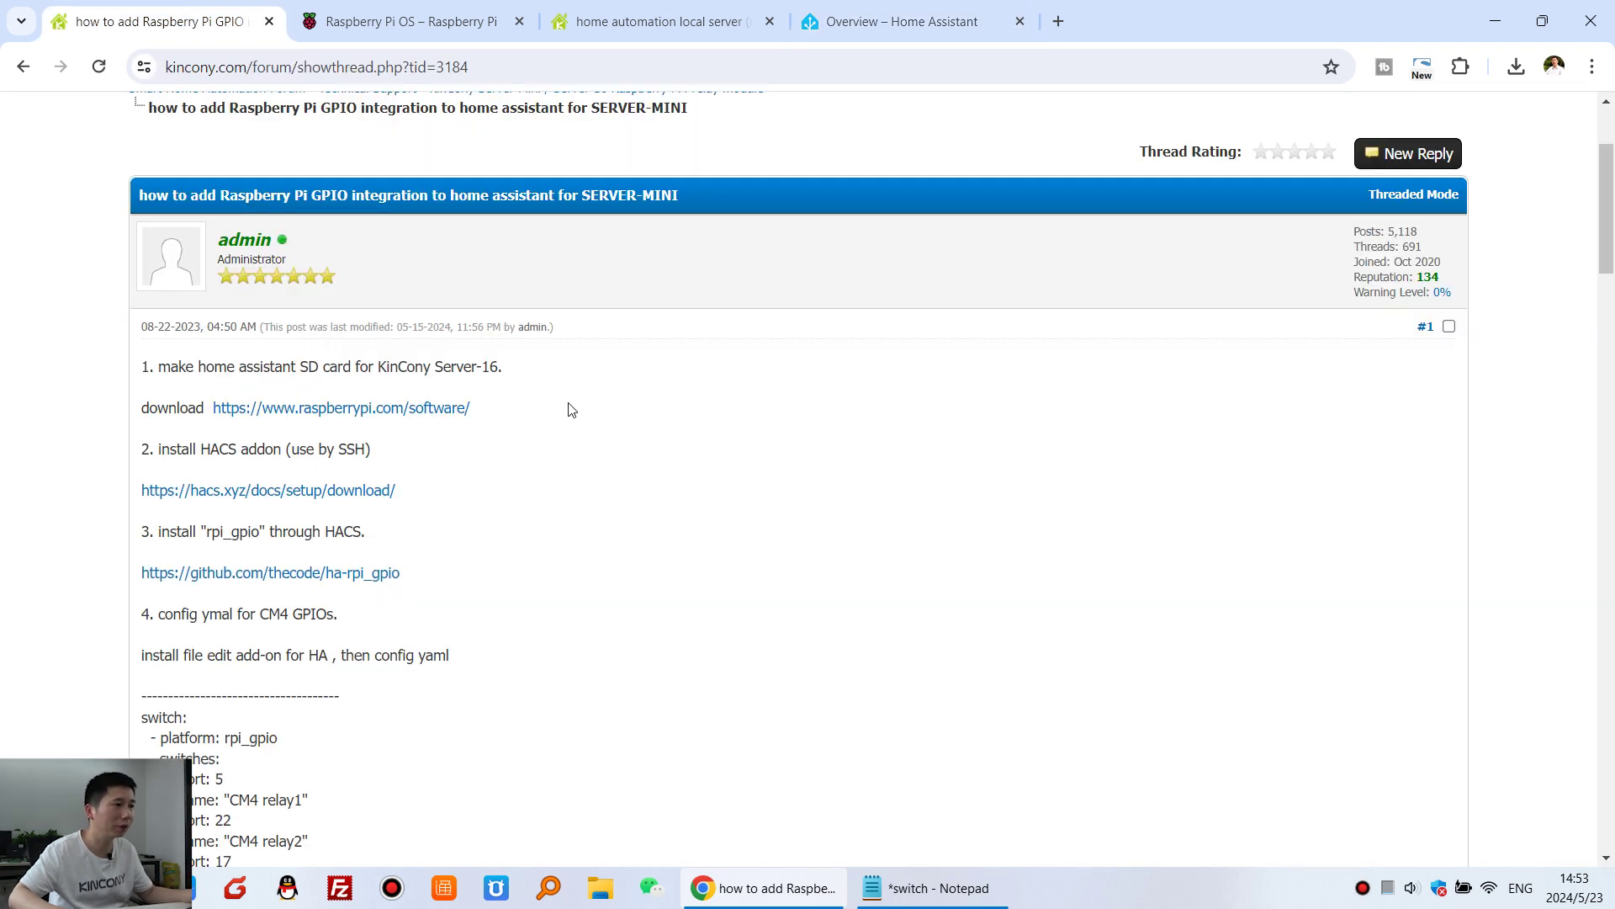
pyautogui.moveTo(502, 409); pyautogui.dragTo(139, 366)
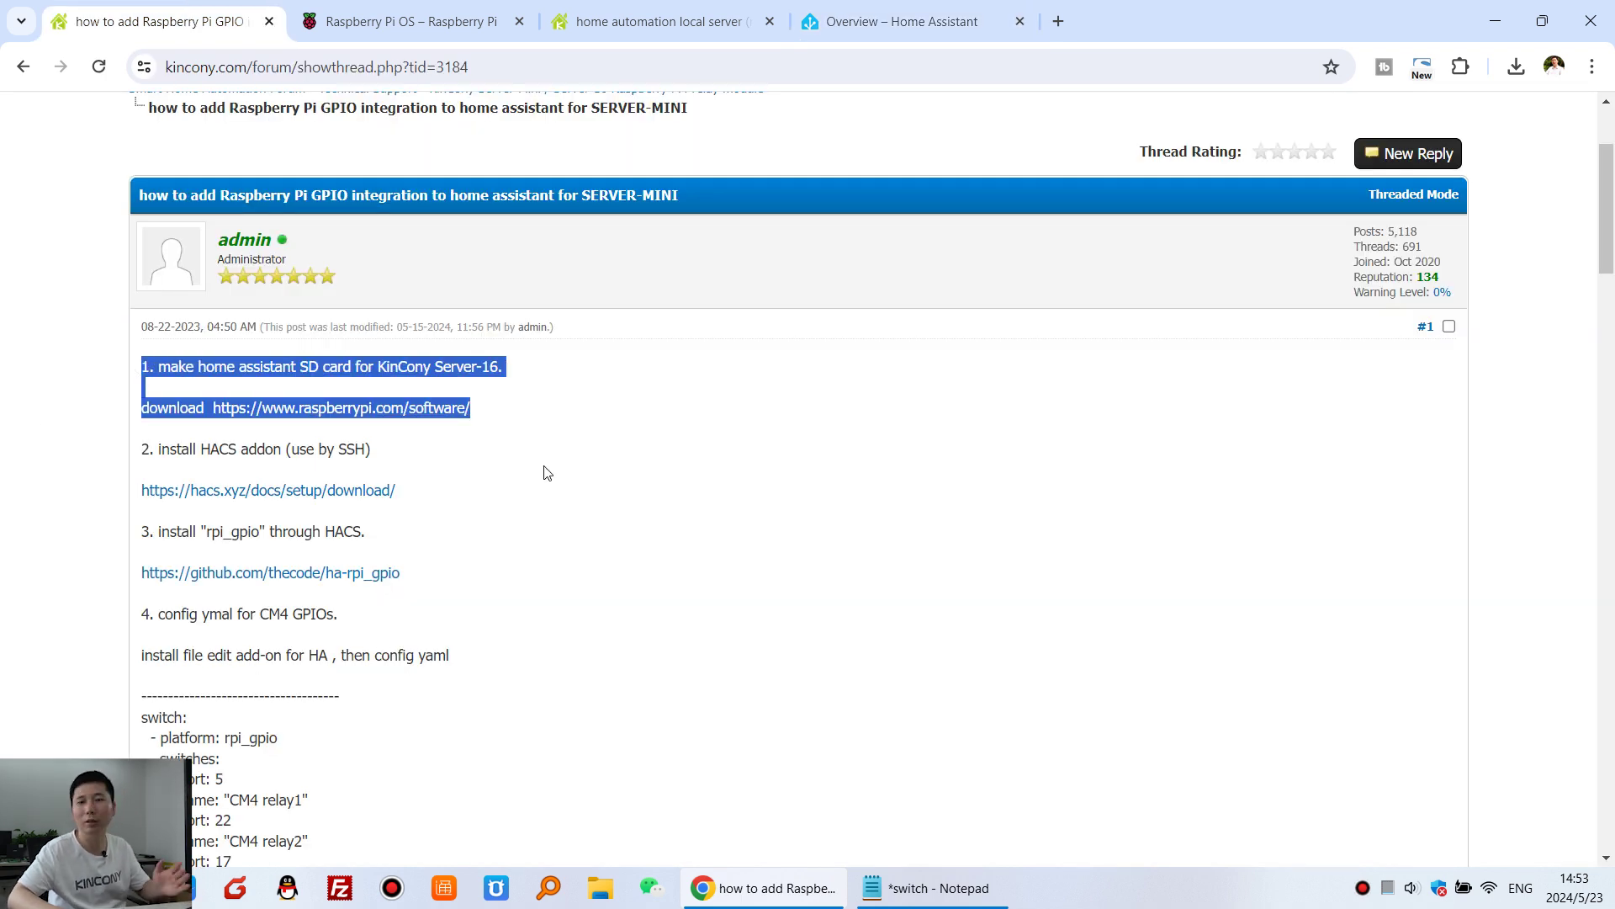
pyautogui.click(432, 456)
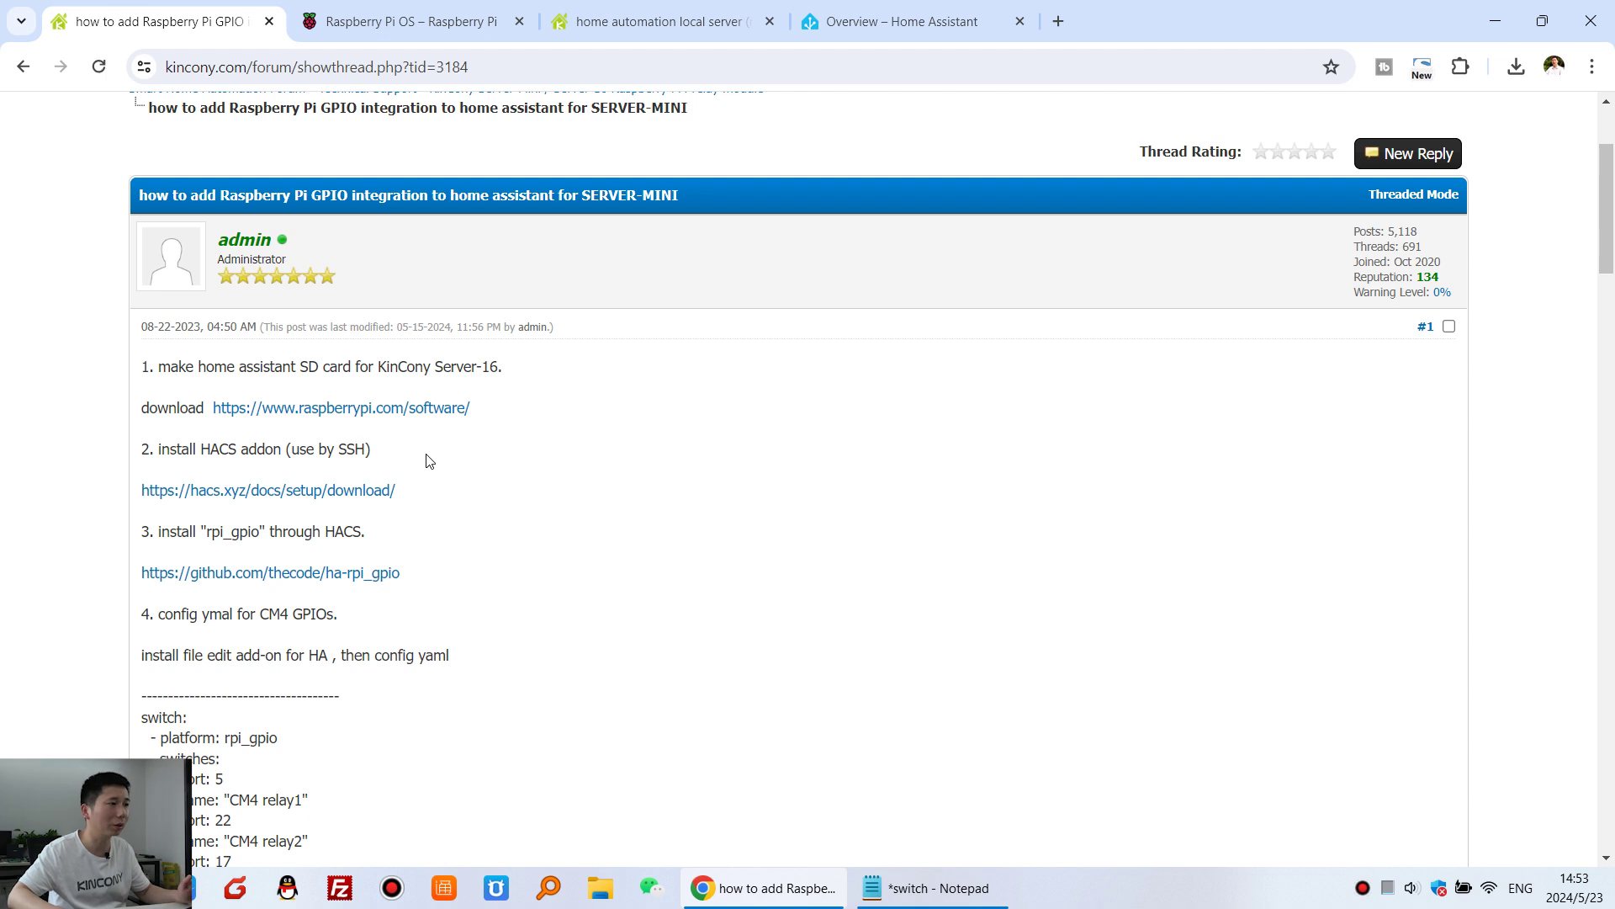
pyautogui.moveTo(207, 469); pyautogui.dragTo(126, 458)
pyautogui.click(294, 457)
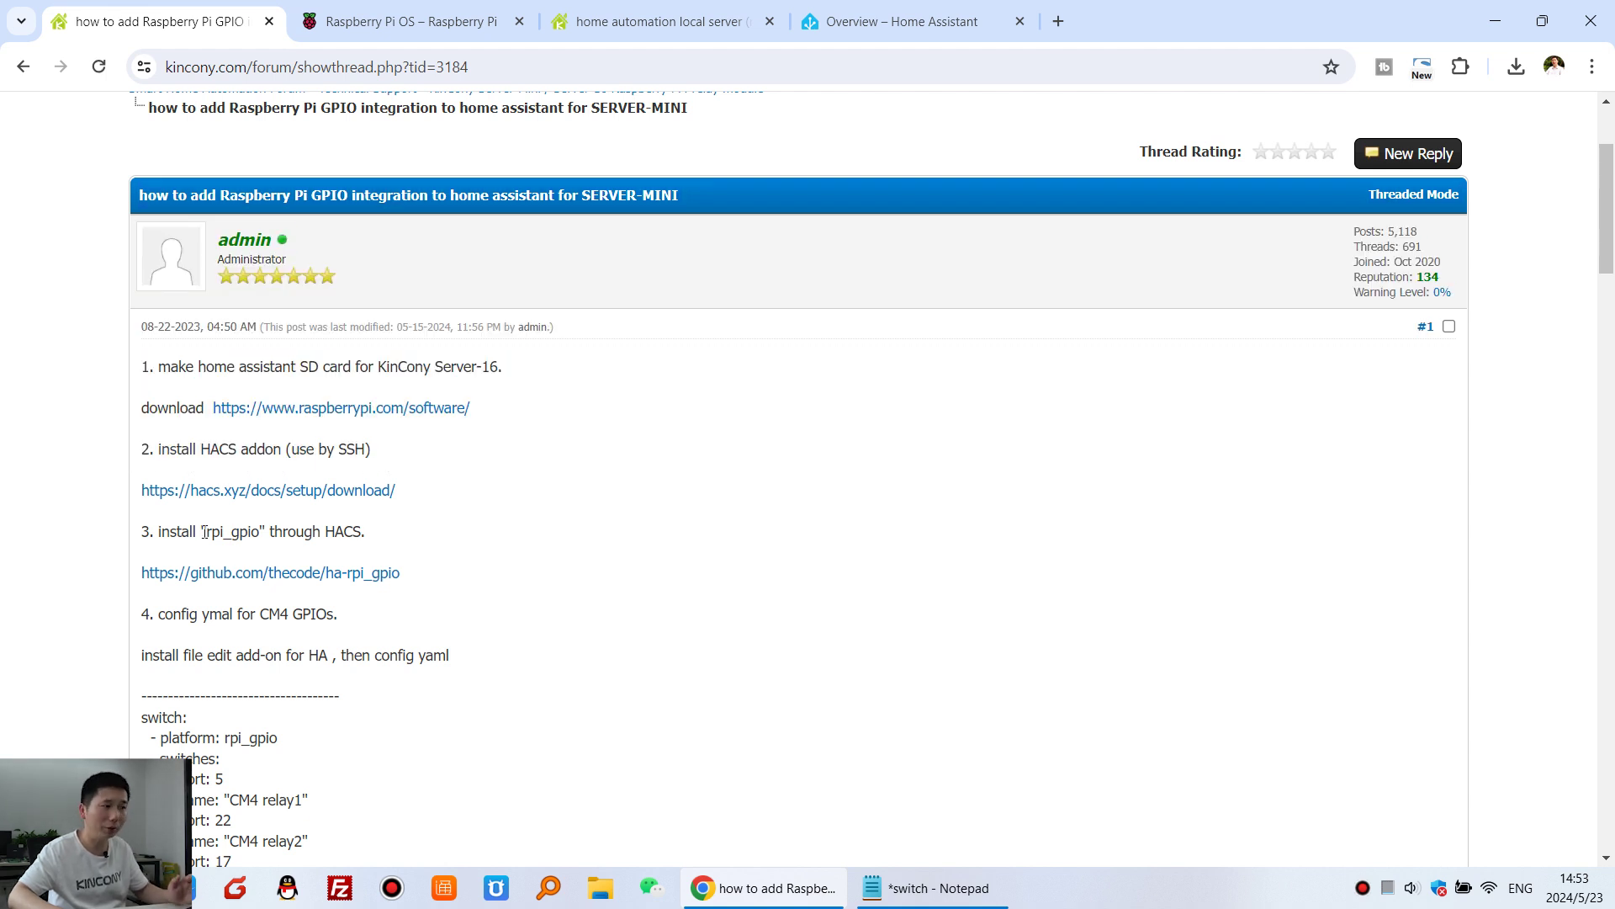
pyautogui.moveTo(205, 532); pyautogui.dragTo(264, 534)
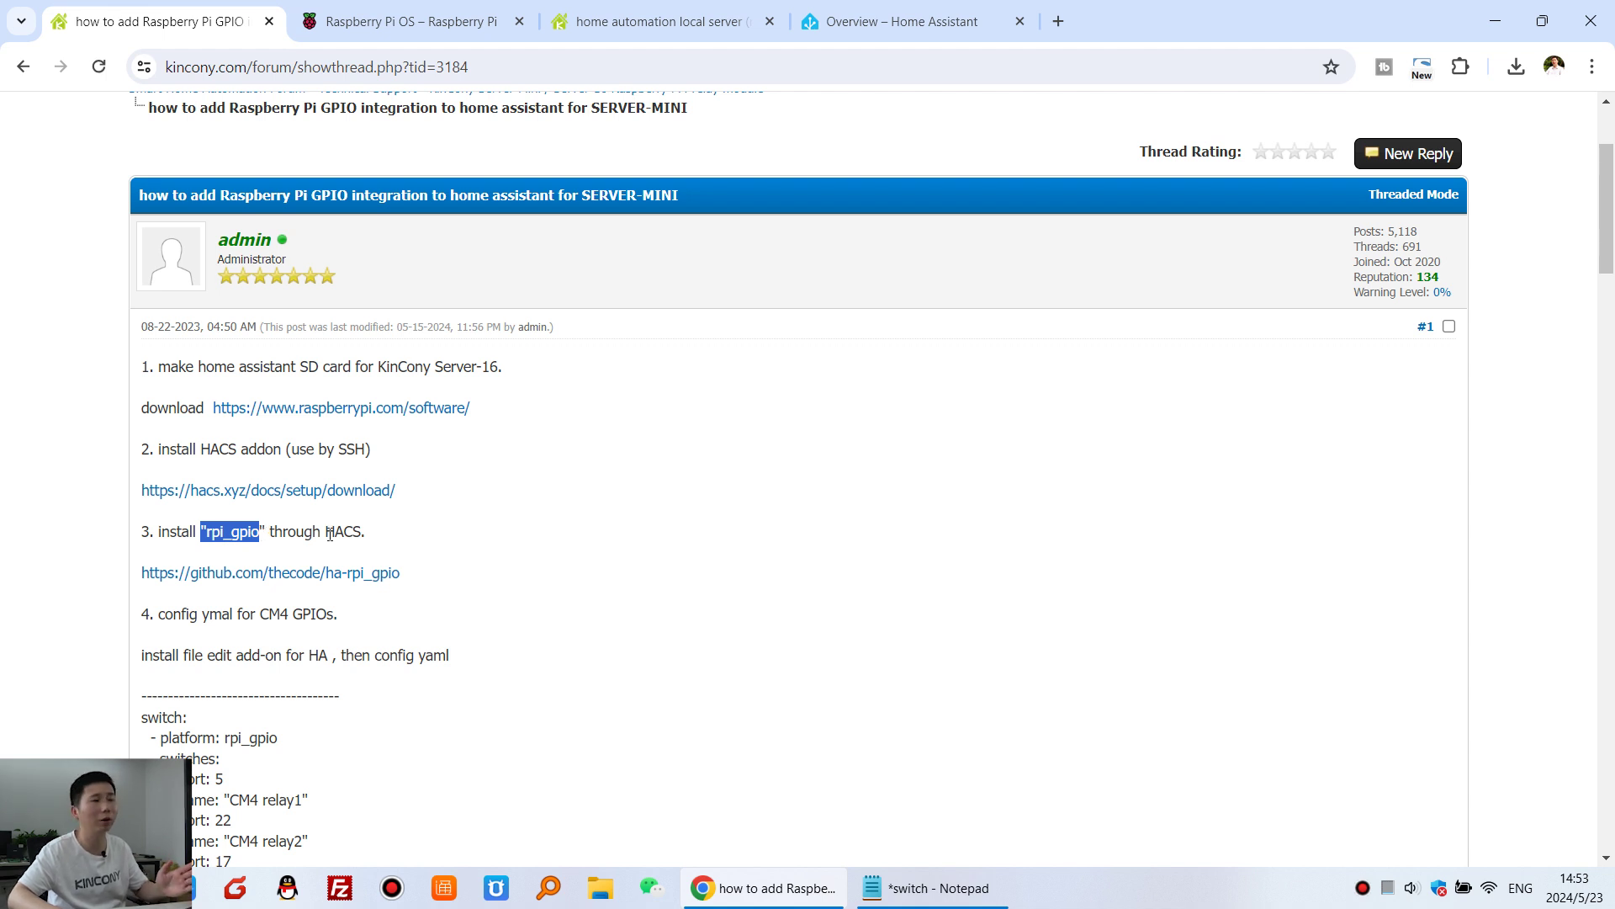
pyautogui.moveTo(326, 532); pyautogui.dragTo(346, 531)
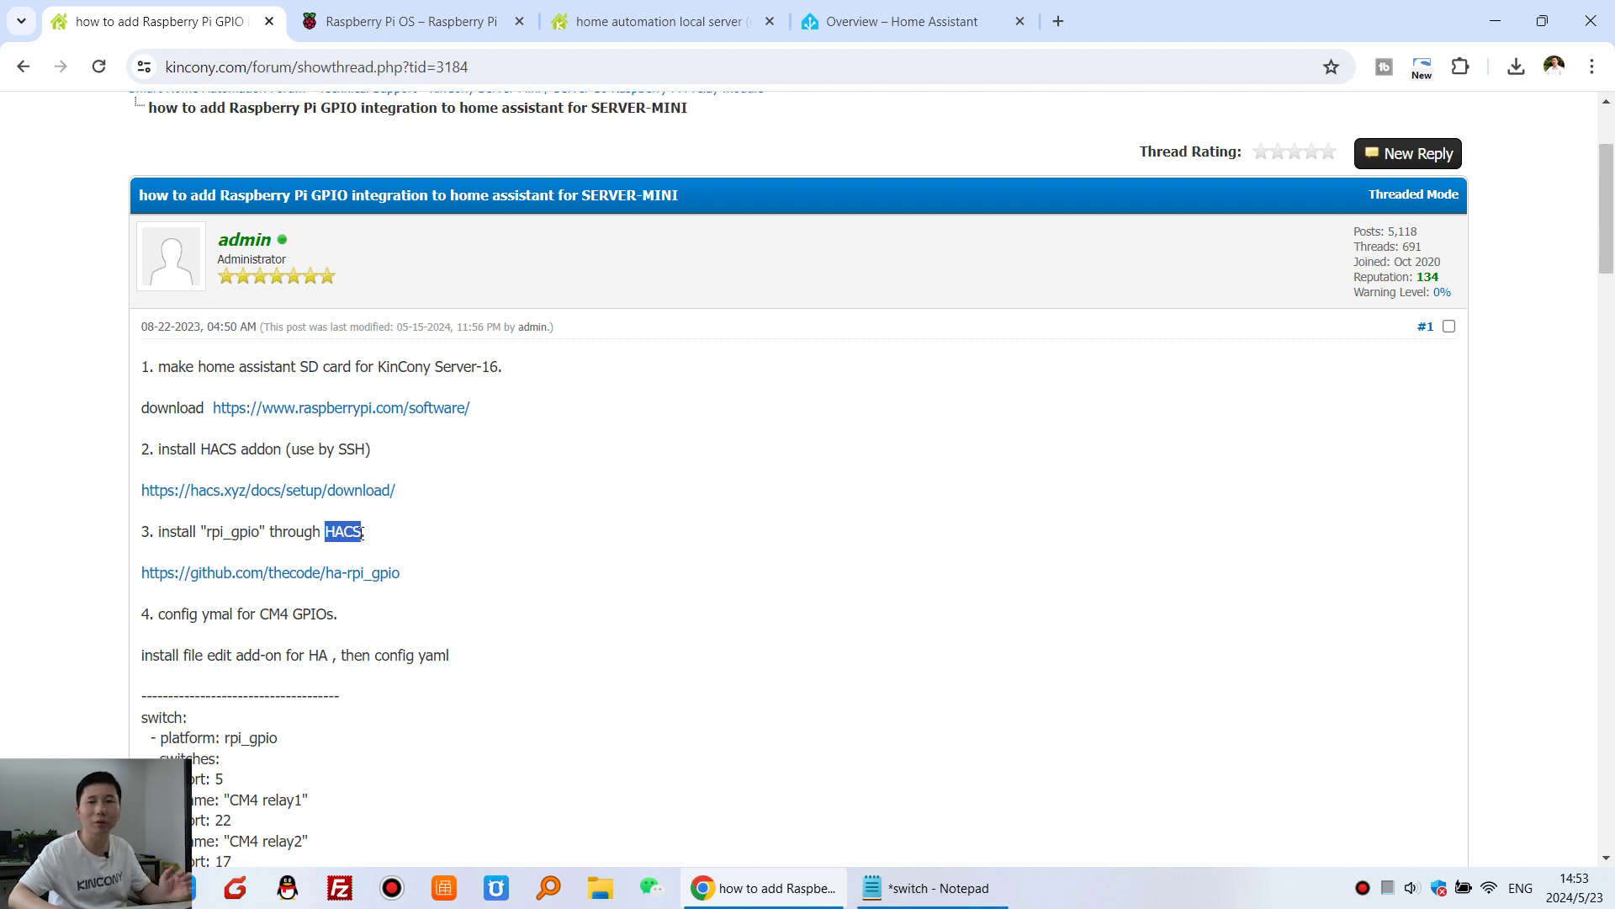
pyautogui.click(330, 446)
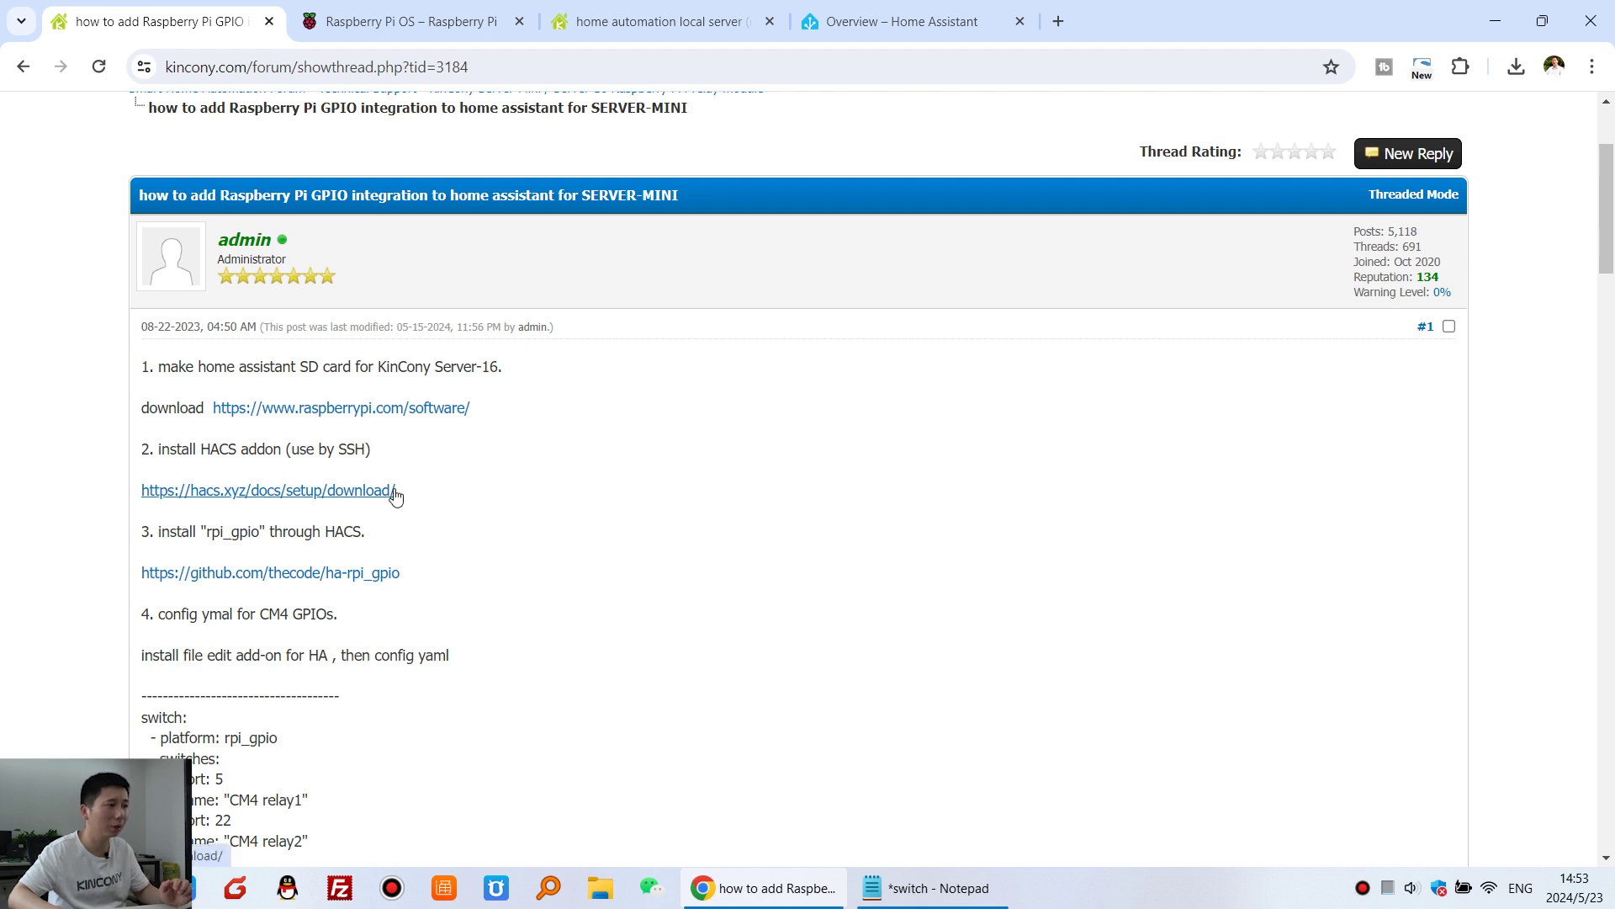
# - Open the hacs.xyz/docs/setup/download guide in a new tab, then return to the dashboard
pyautogui.click(322, 491)
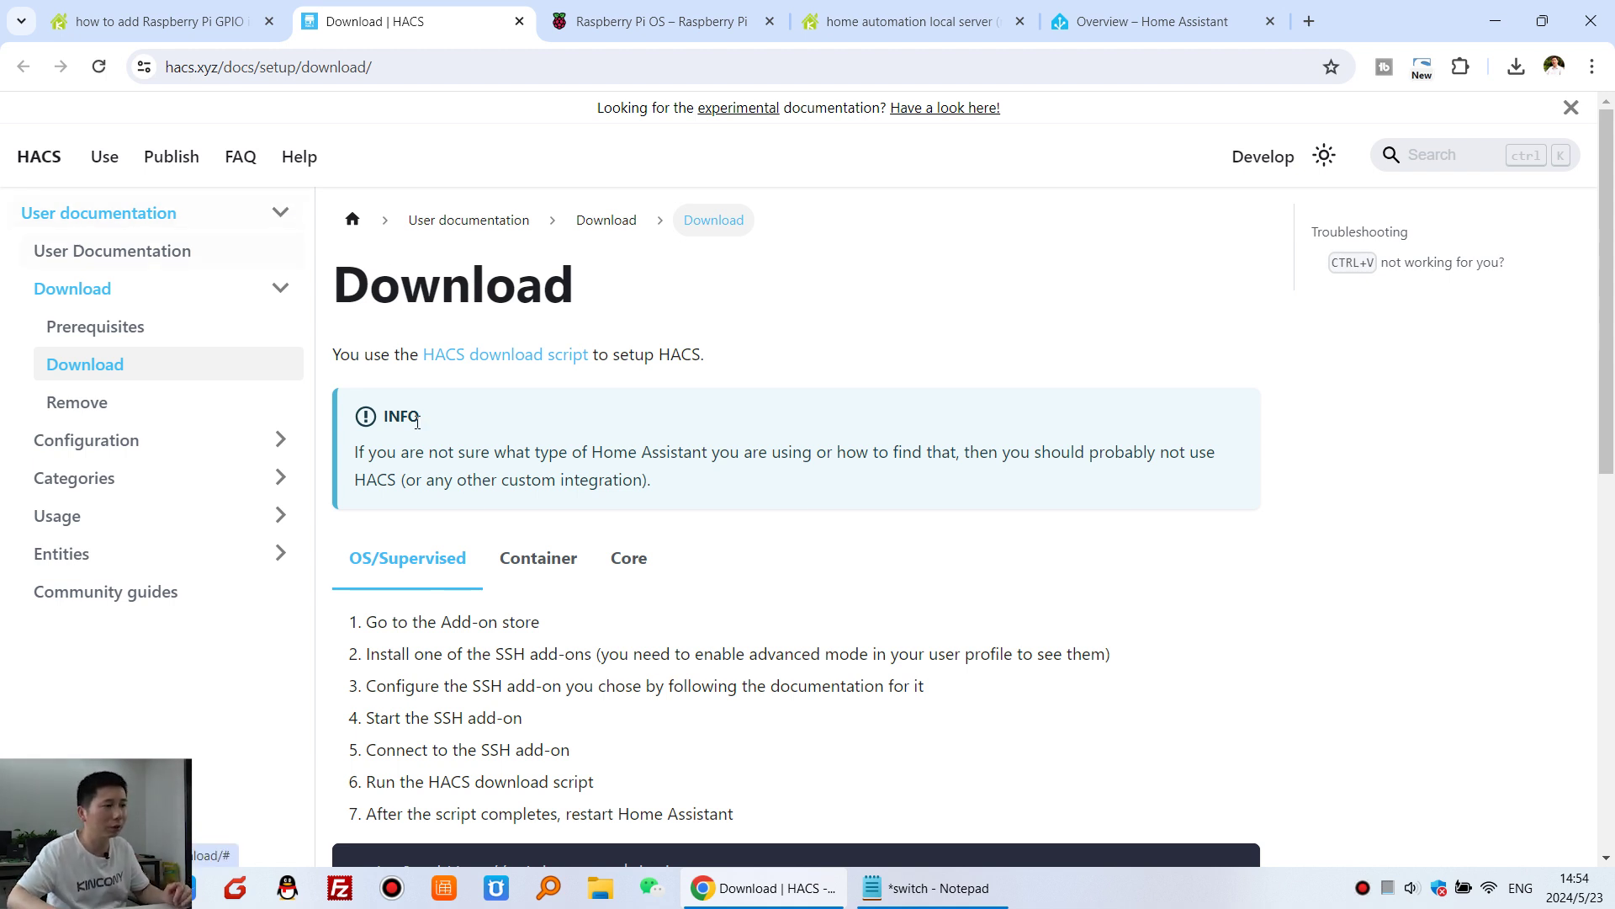
pyautogui.moveTo(405, 627); pyautogui.dragTo(525, 654)
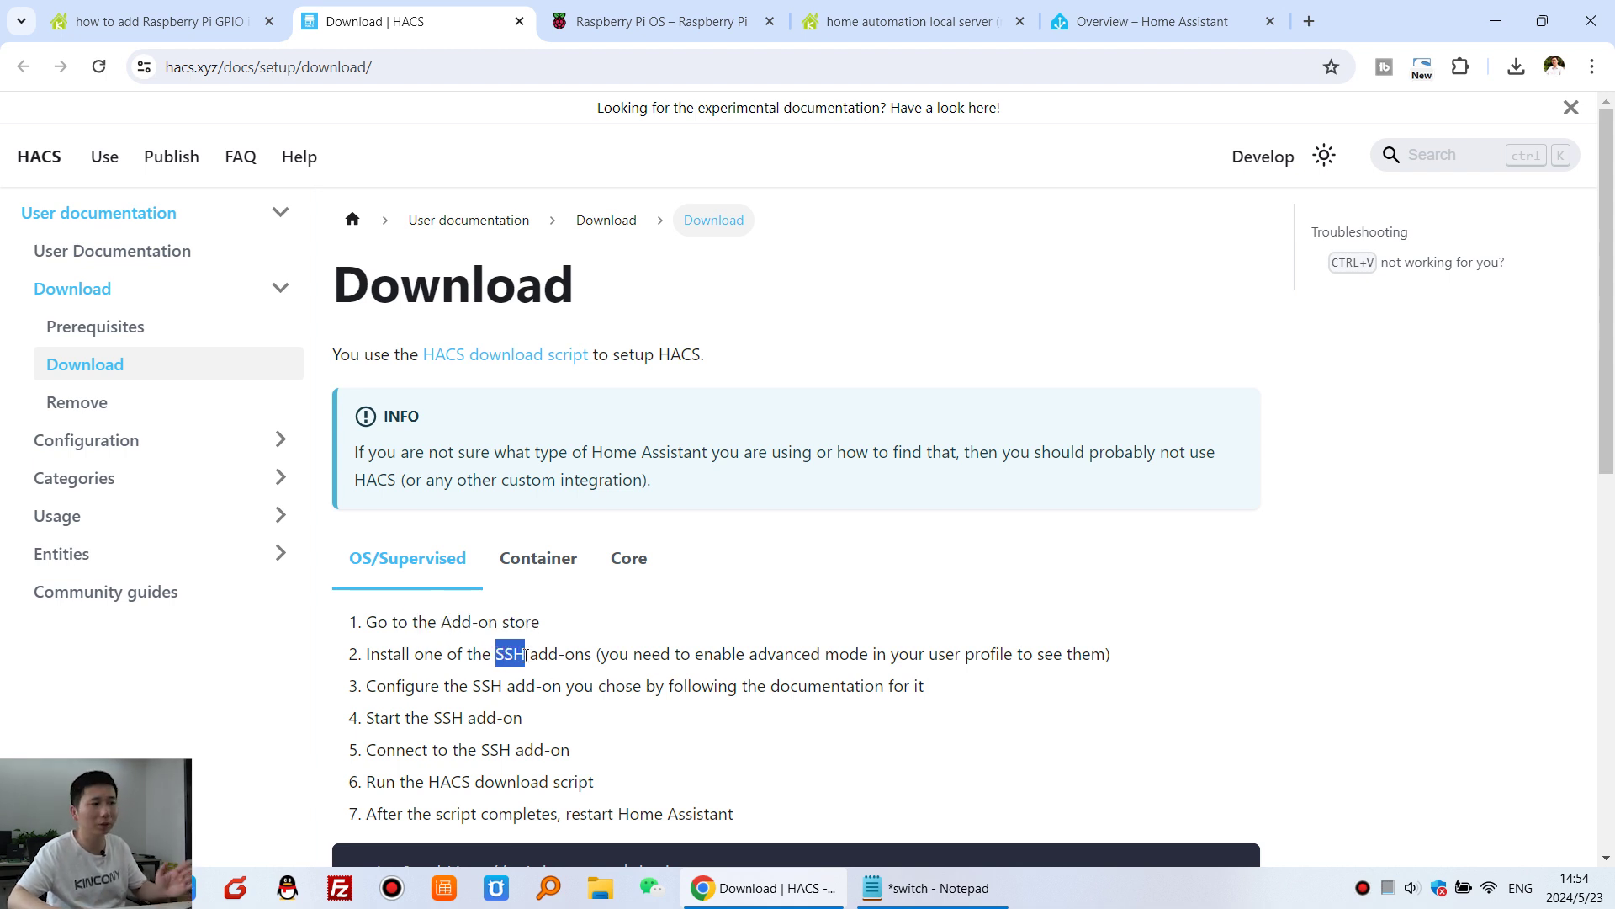
pyautogui.scroll(-1, 533, 655)
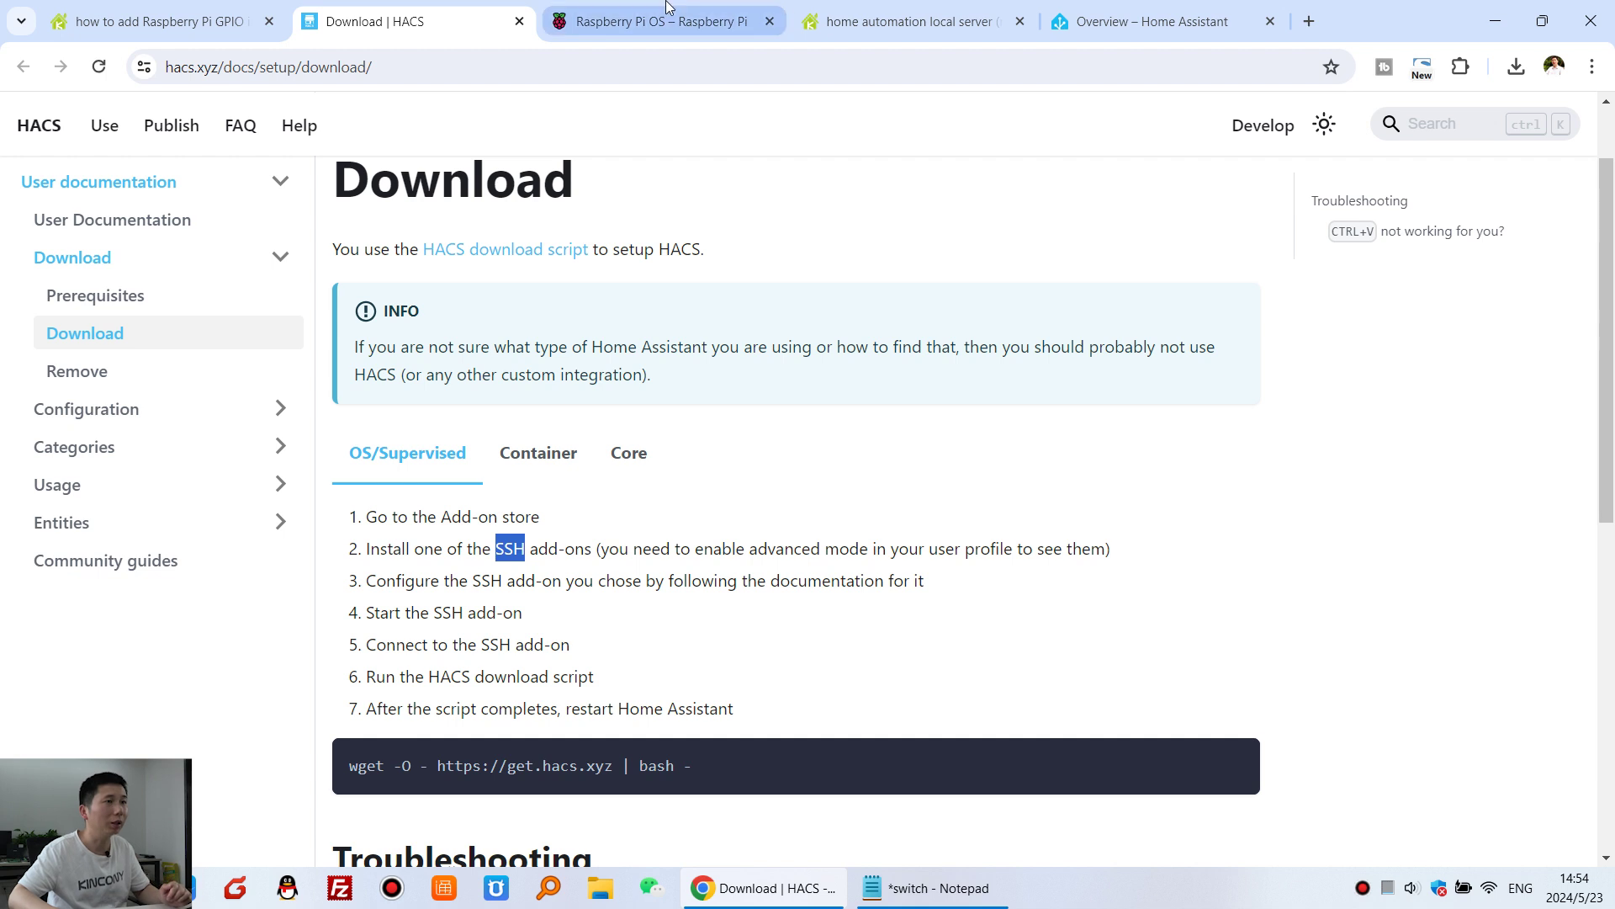
pyautogui.click(1164, 23)
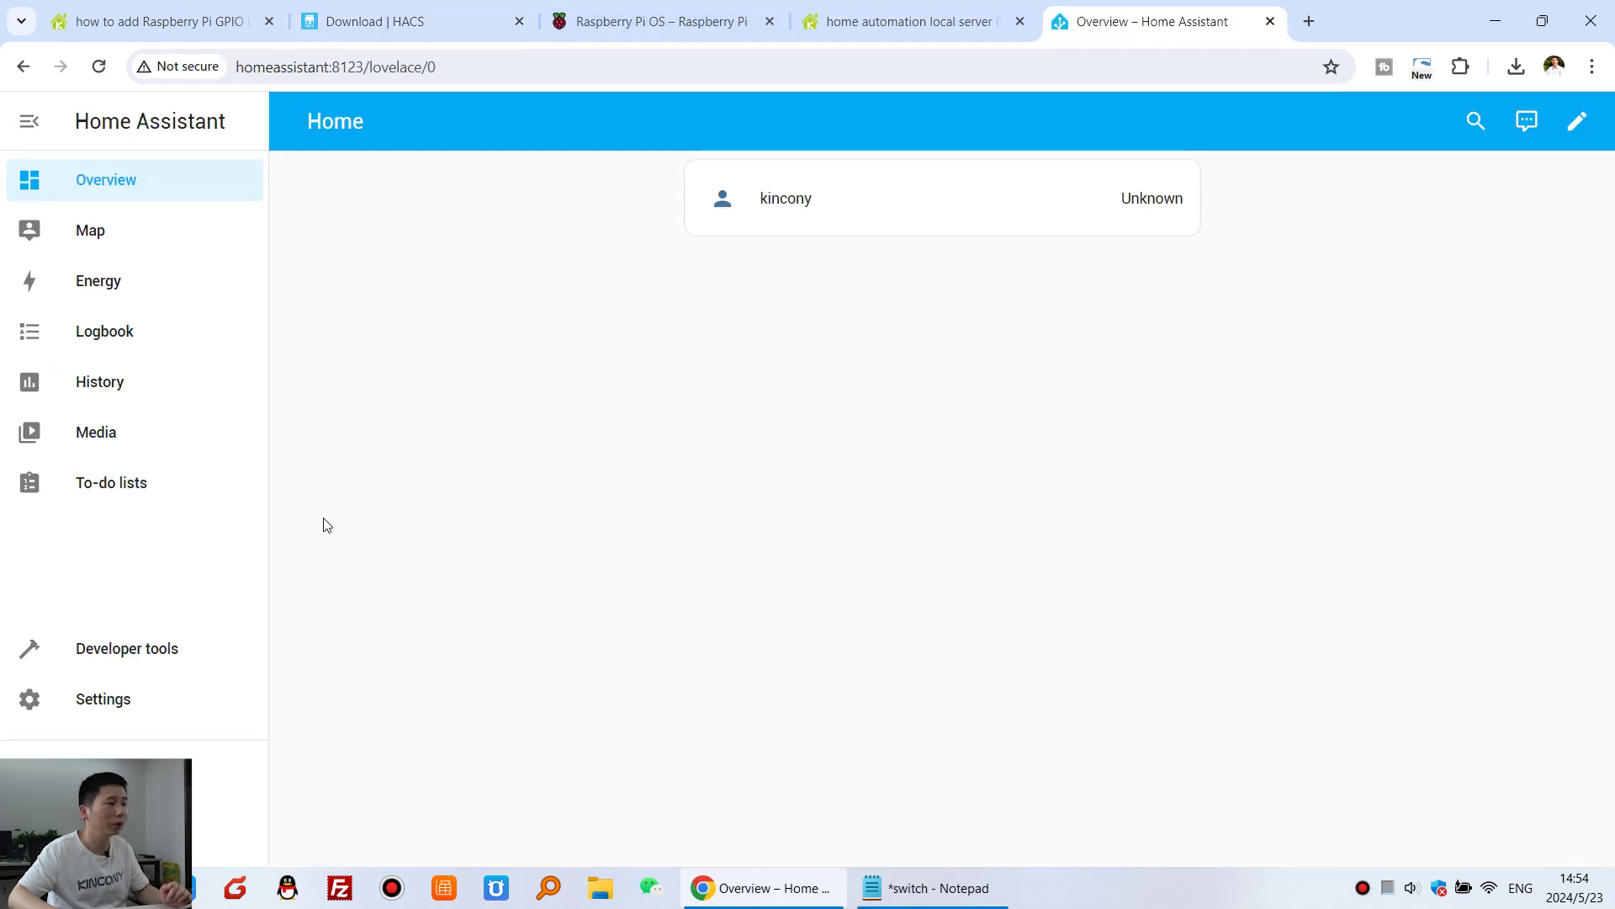
# - Search the Add-on Store for 'ssh' and install Advanced SSH & Web Terminal
pyautogui.click(126, 705)
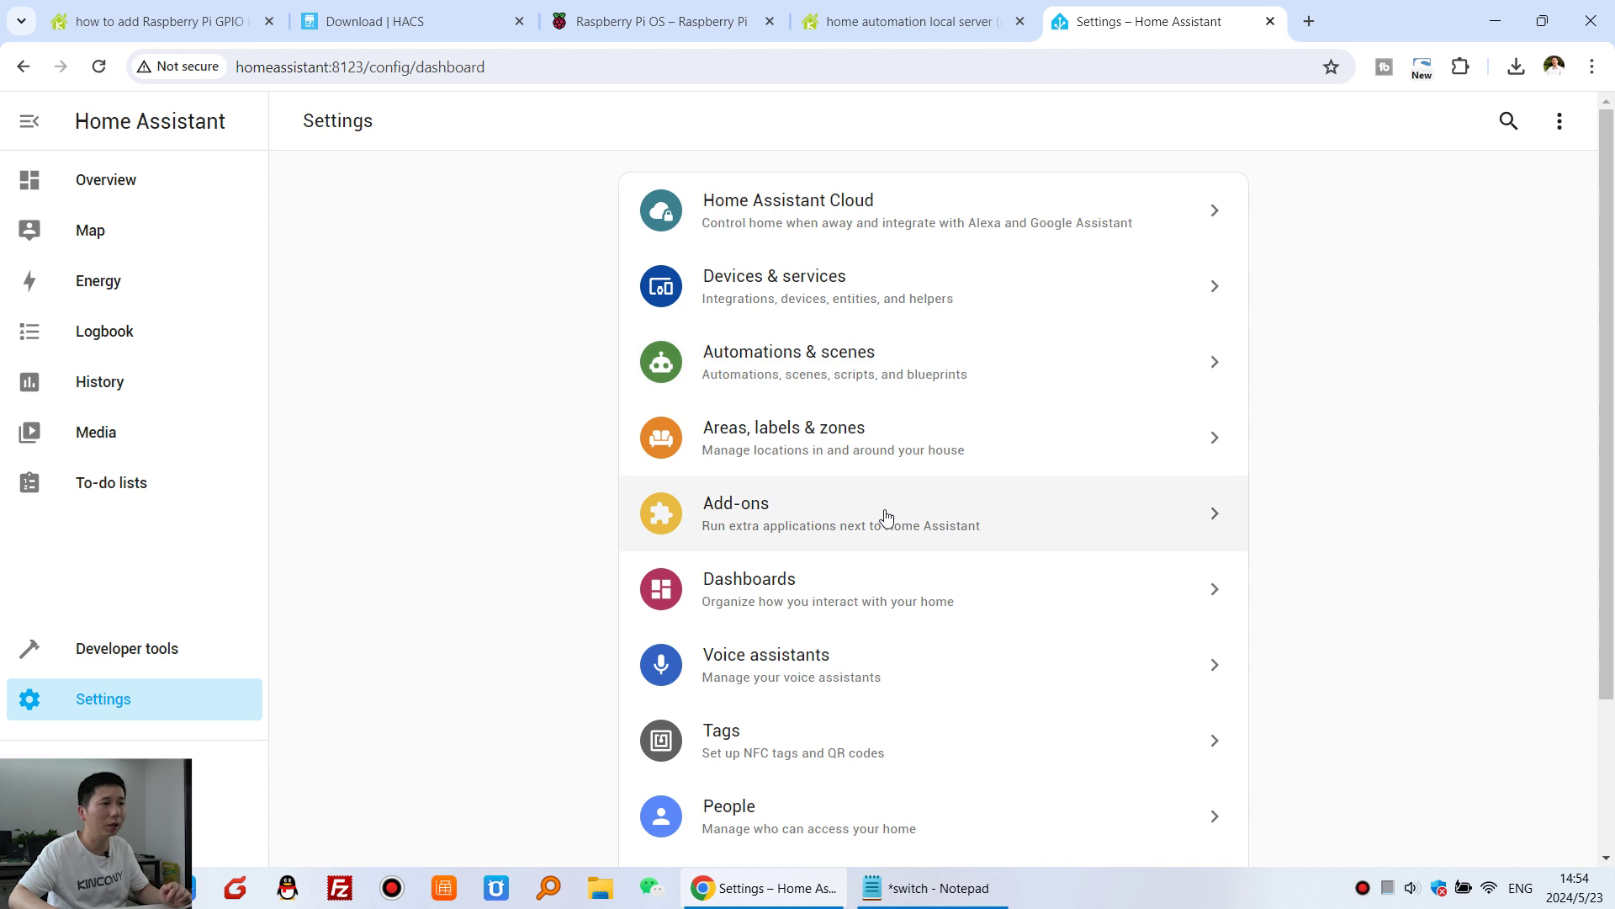
pyautogui.click(887, 517)
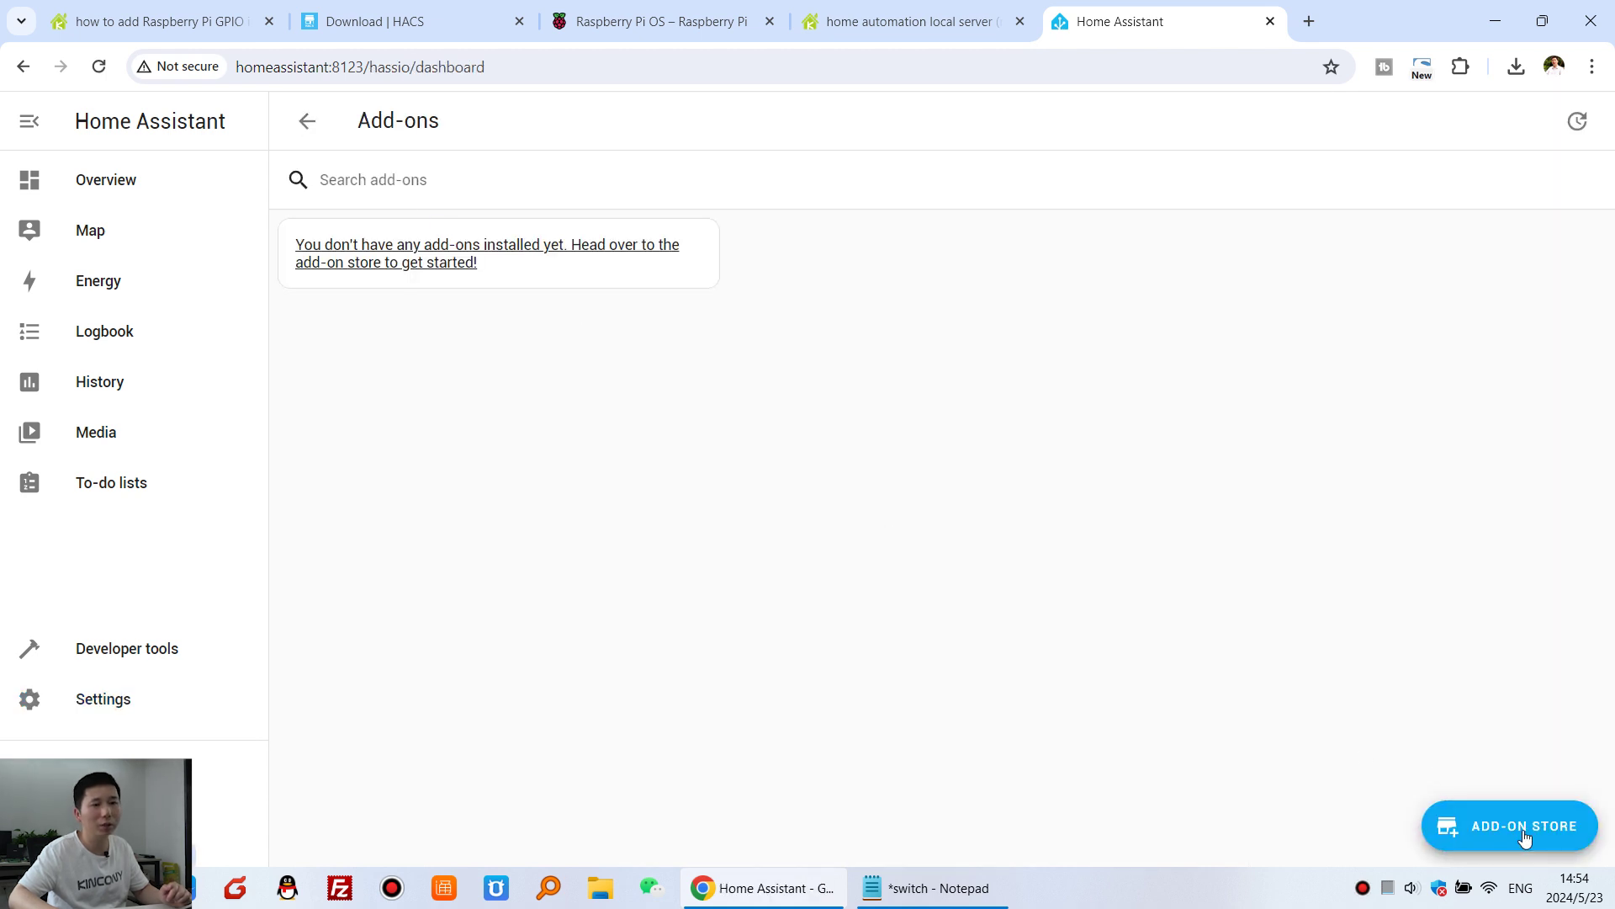
pyautogui.click(1523, 837)
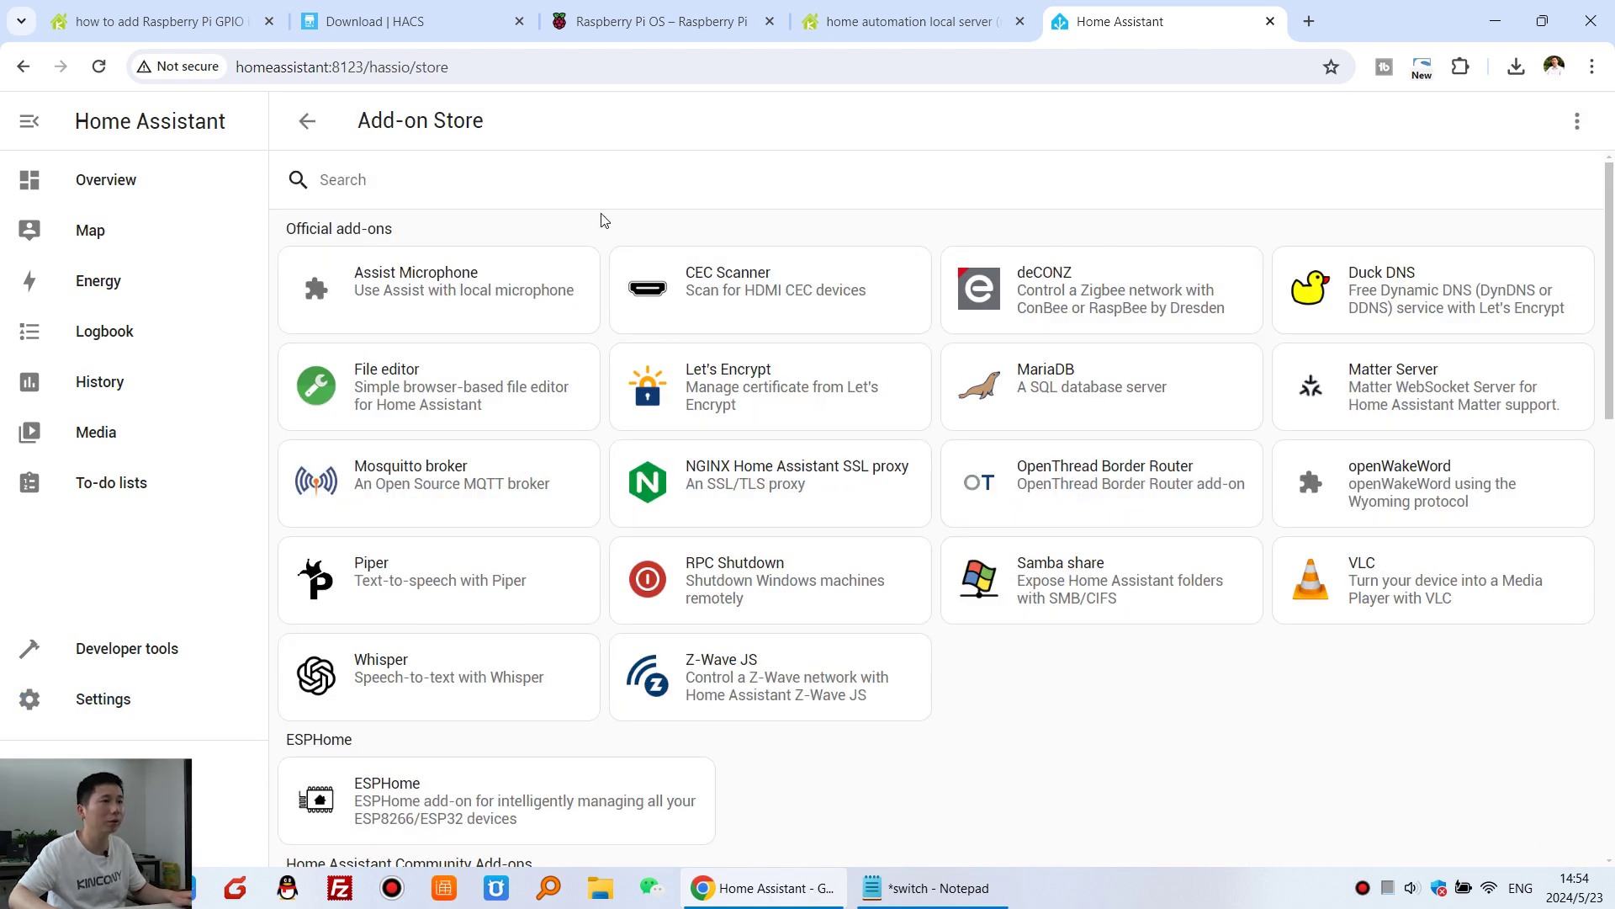
pyautogui.click(530, 172)
pyautogui.write('ssh')
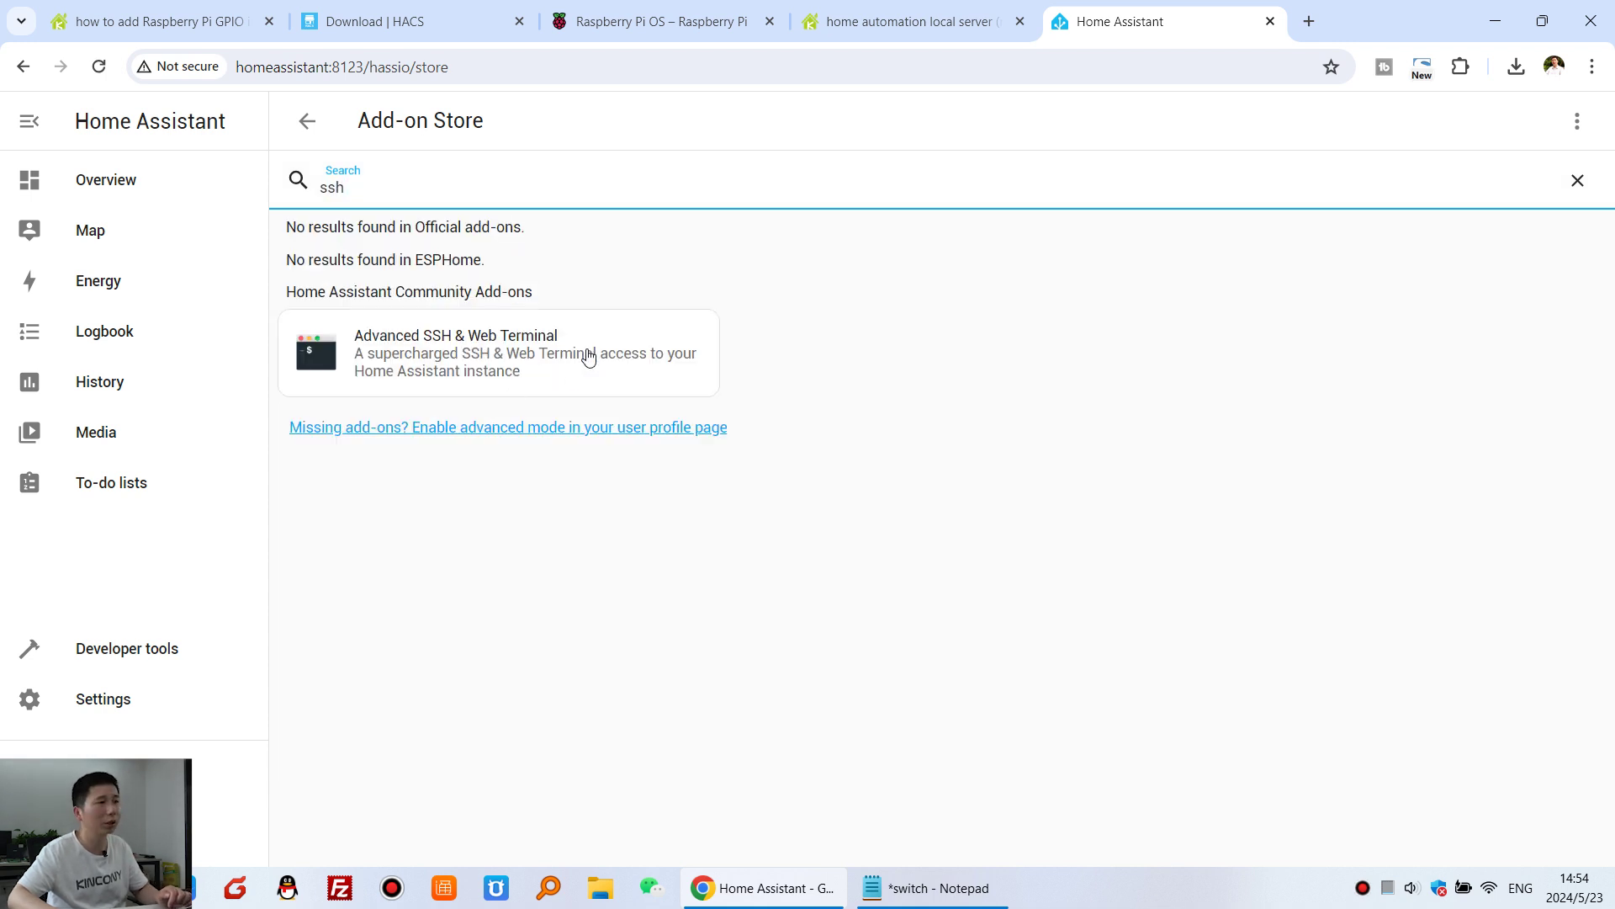
pyautogui.click(588, 357)
pyautogui.click(455, 493)
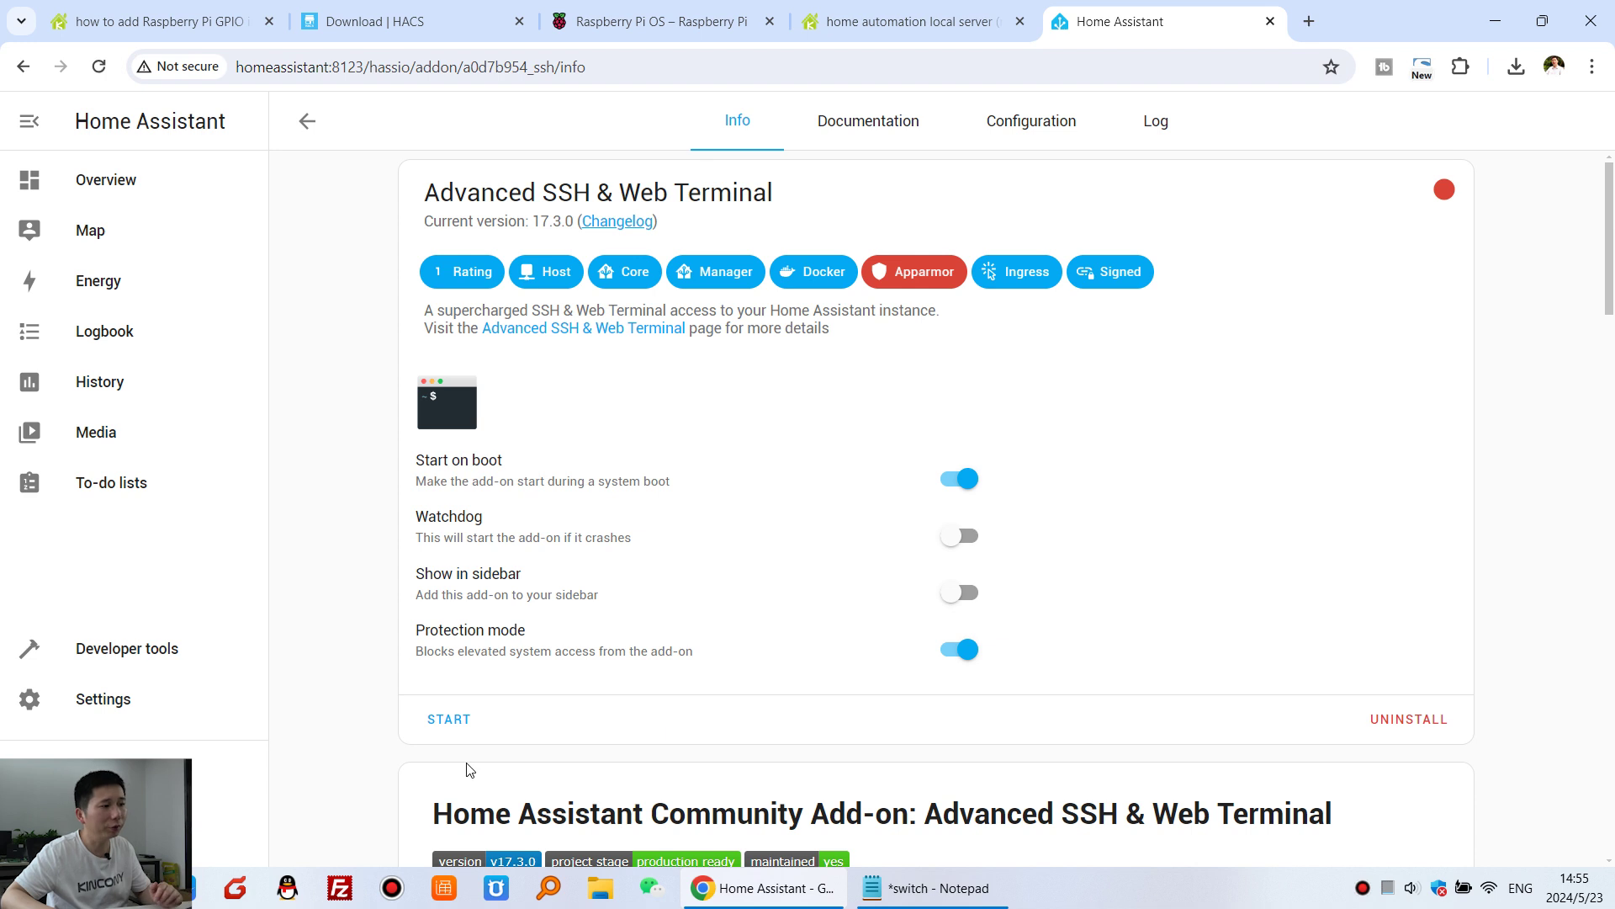
# - Enter a new SSH username and password in the add-on's ssh YAML configuration and save
pyautogui.click(1050, 127)
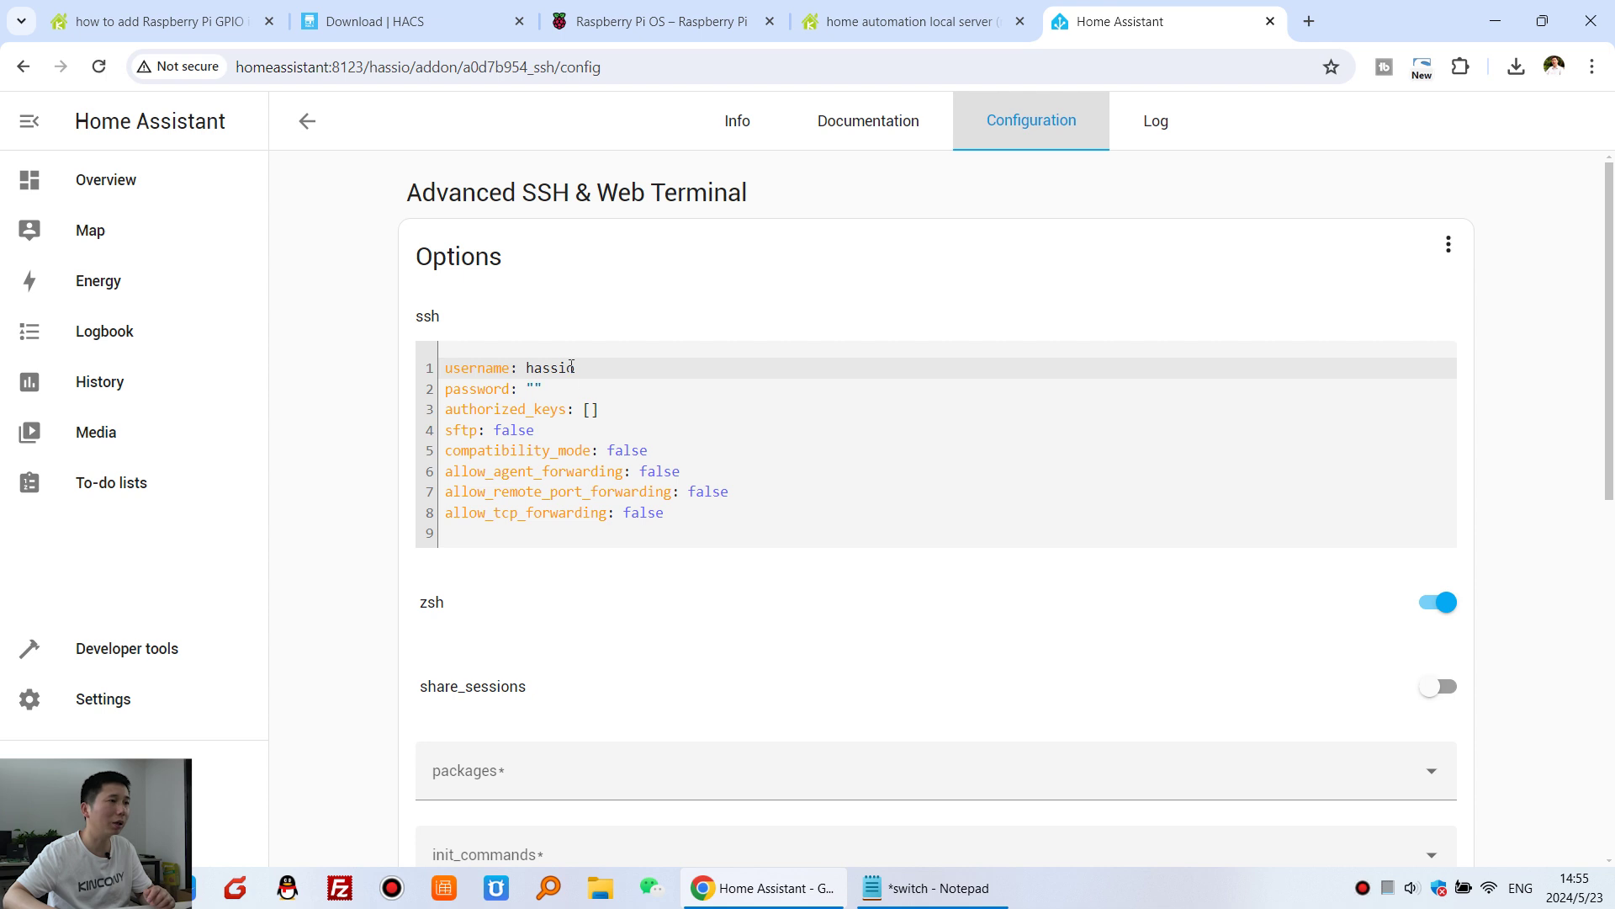
pyautogui.moveTo(582, 365); pyautogui.dragTo(534, 370)
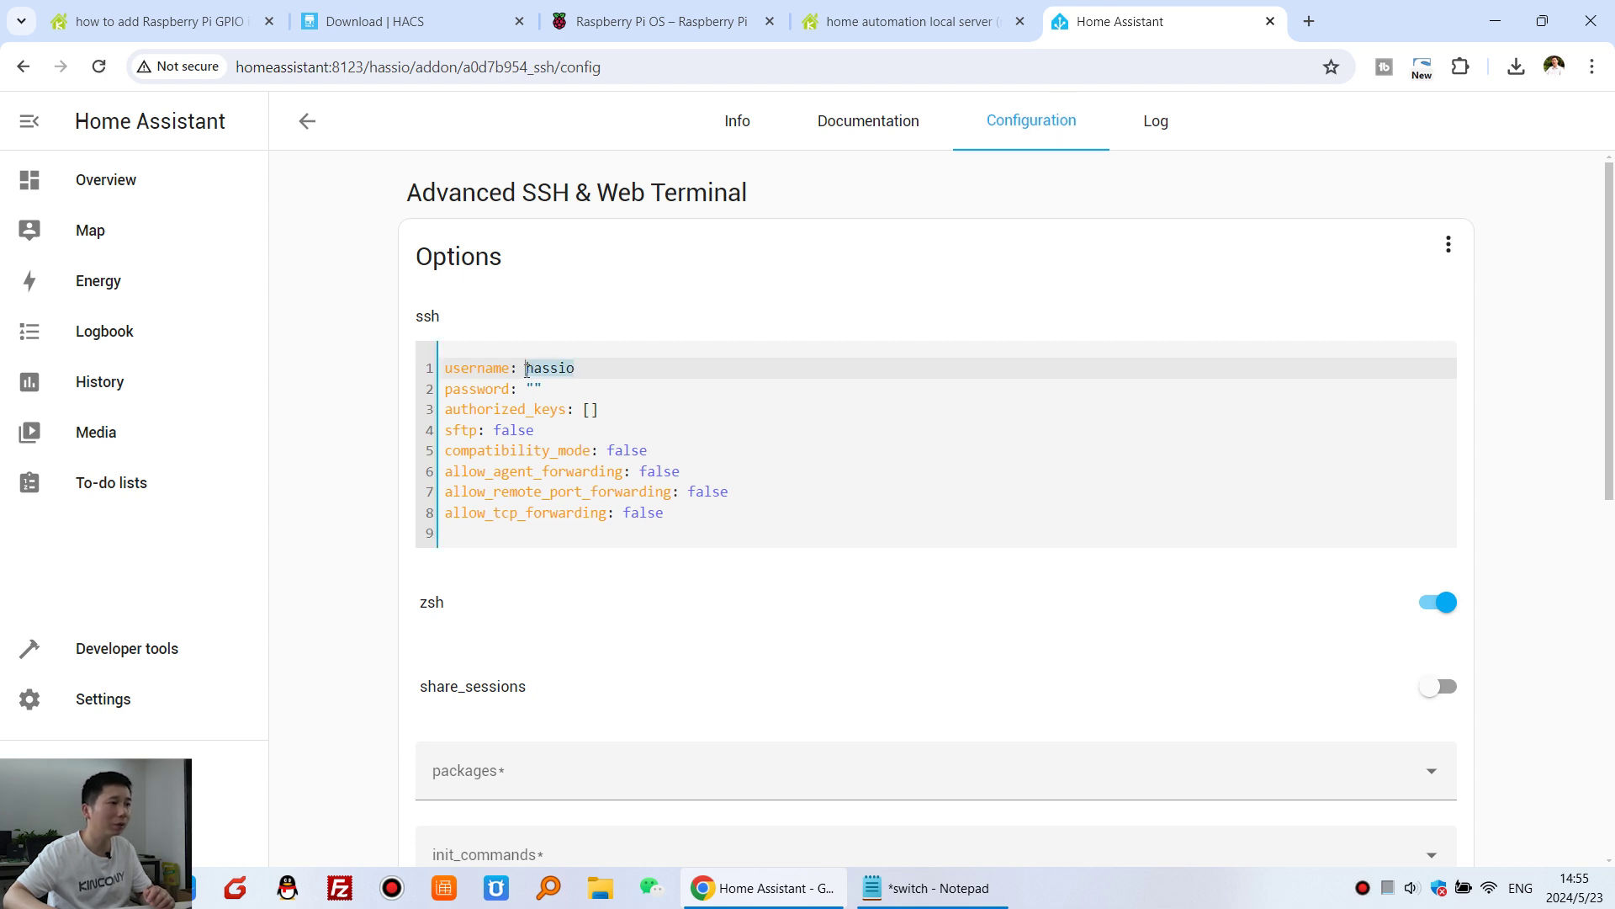
pyautogui.write('kincony')
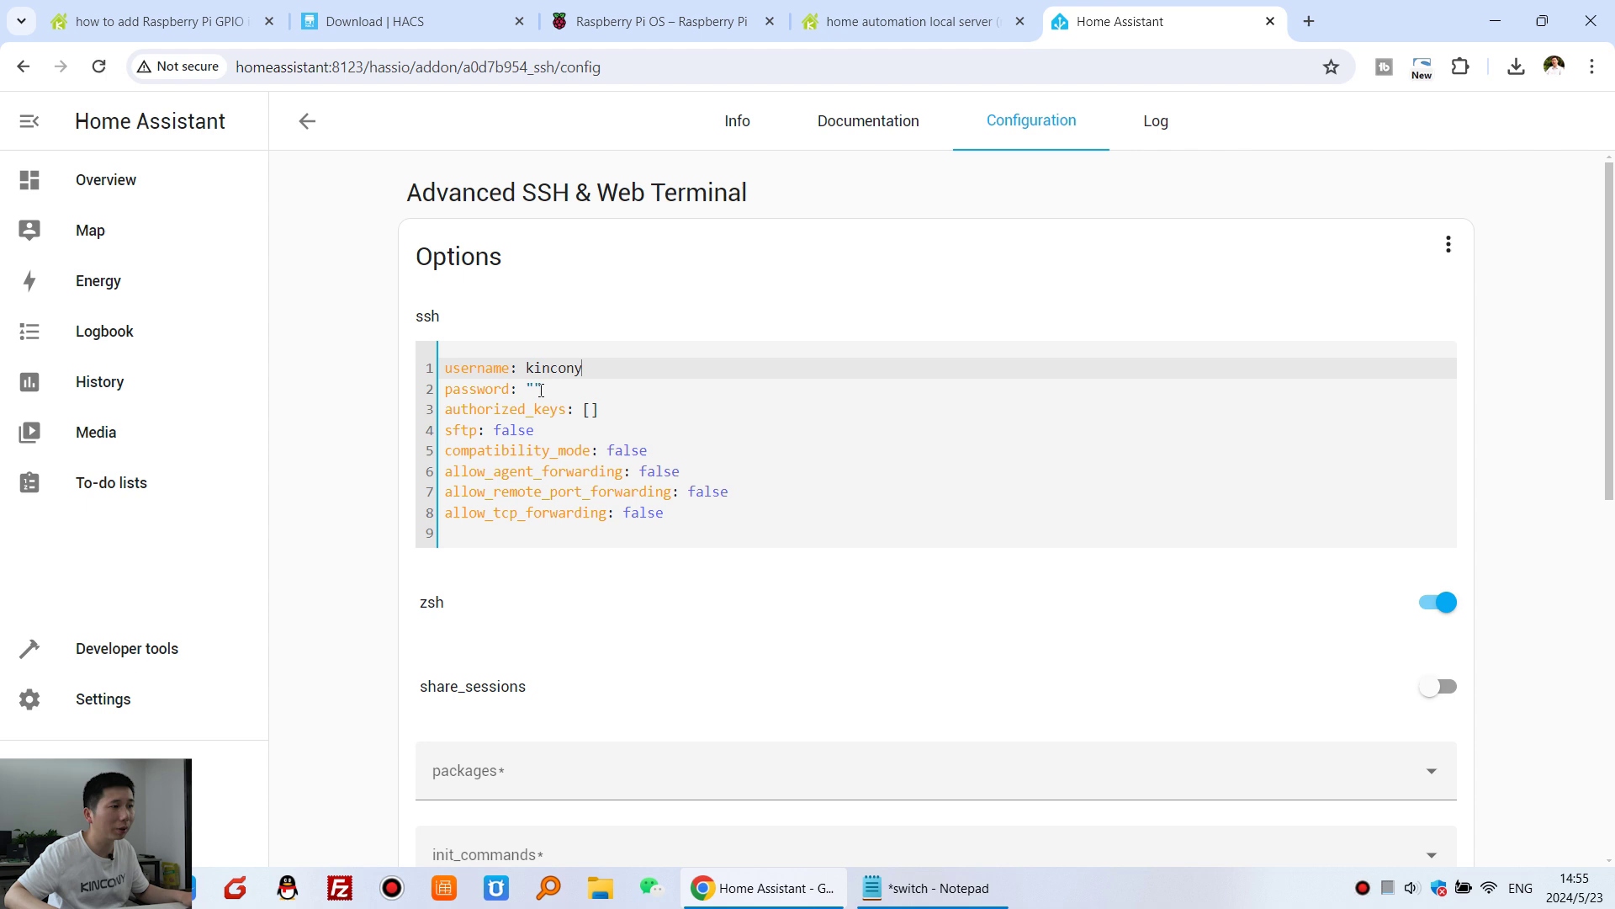
pyautogui.click(541, 389)
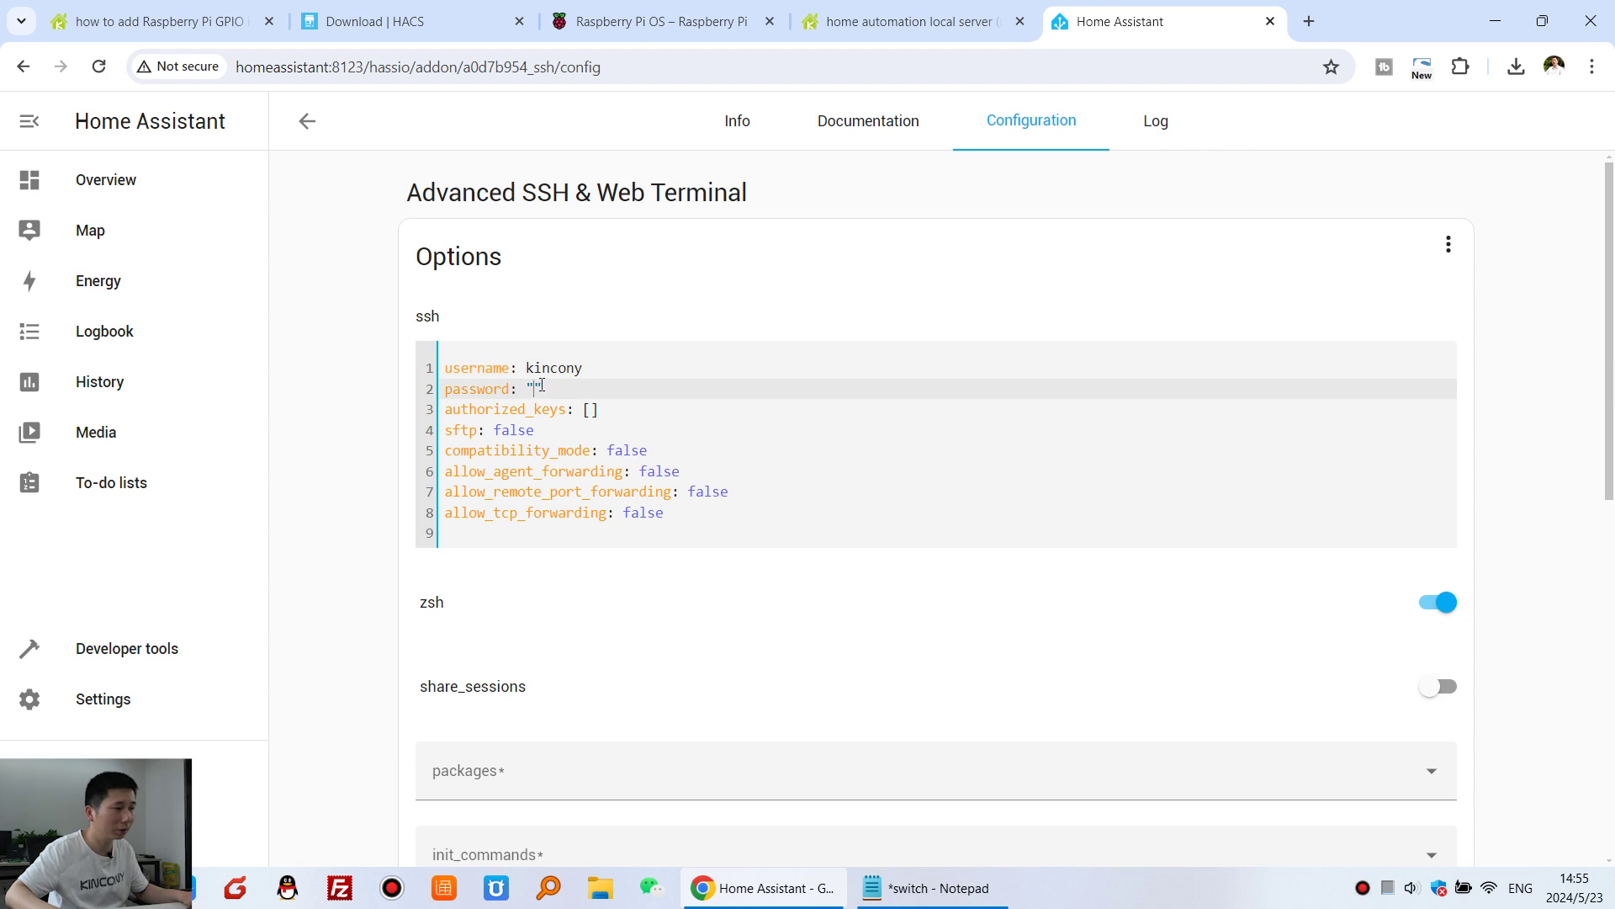
pyautogui.write('123456')
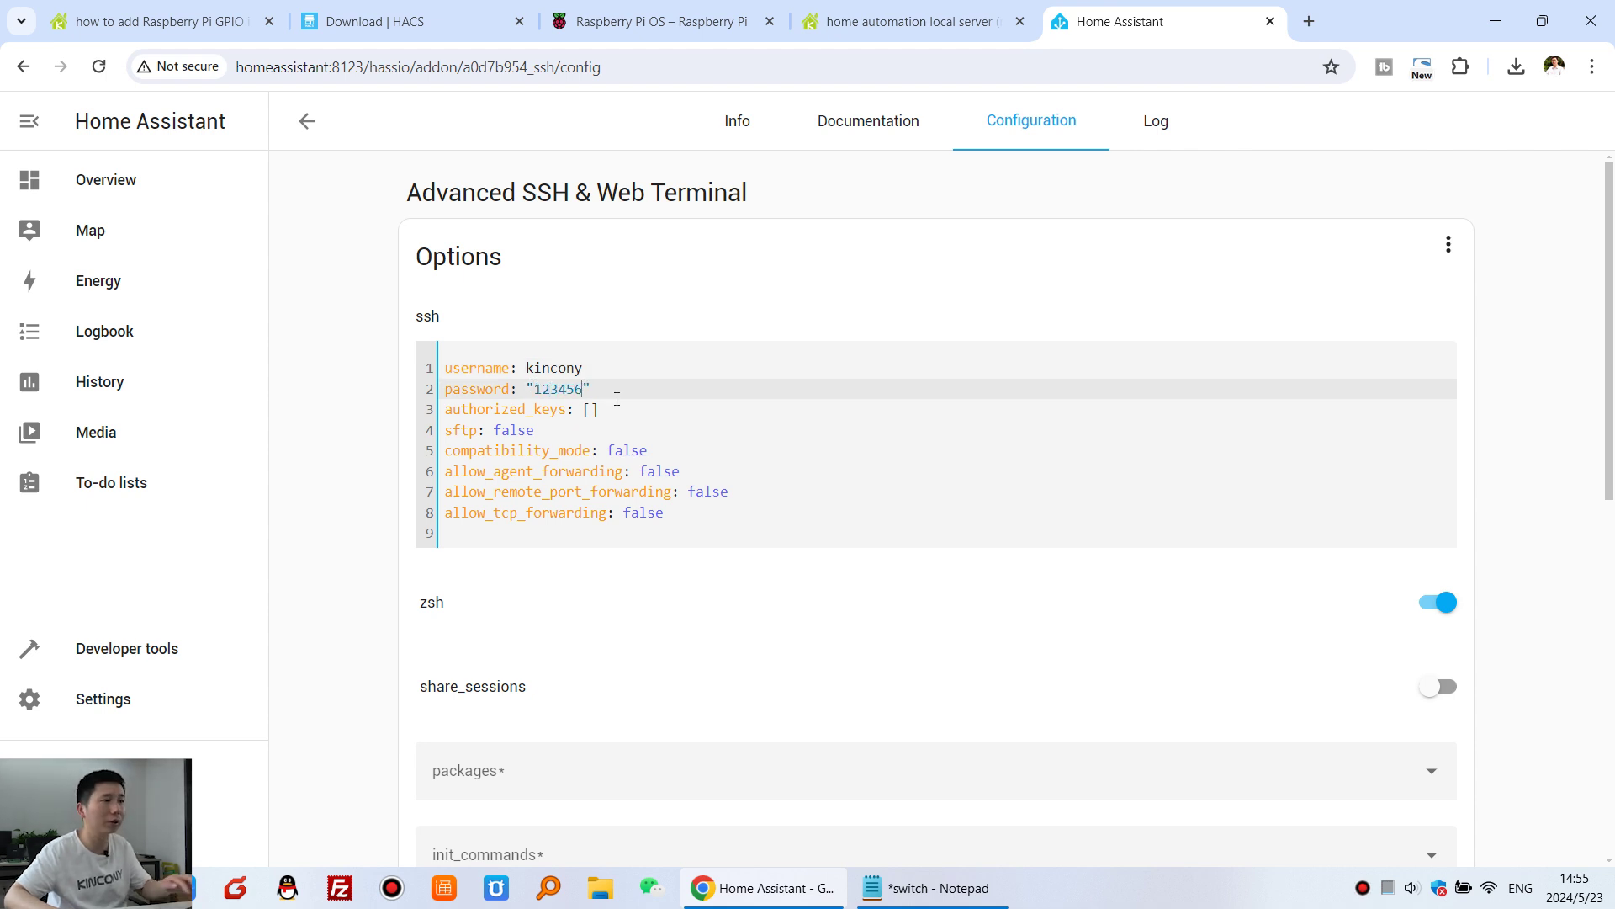
pyautogui.scroll(-2, 1338, 599)
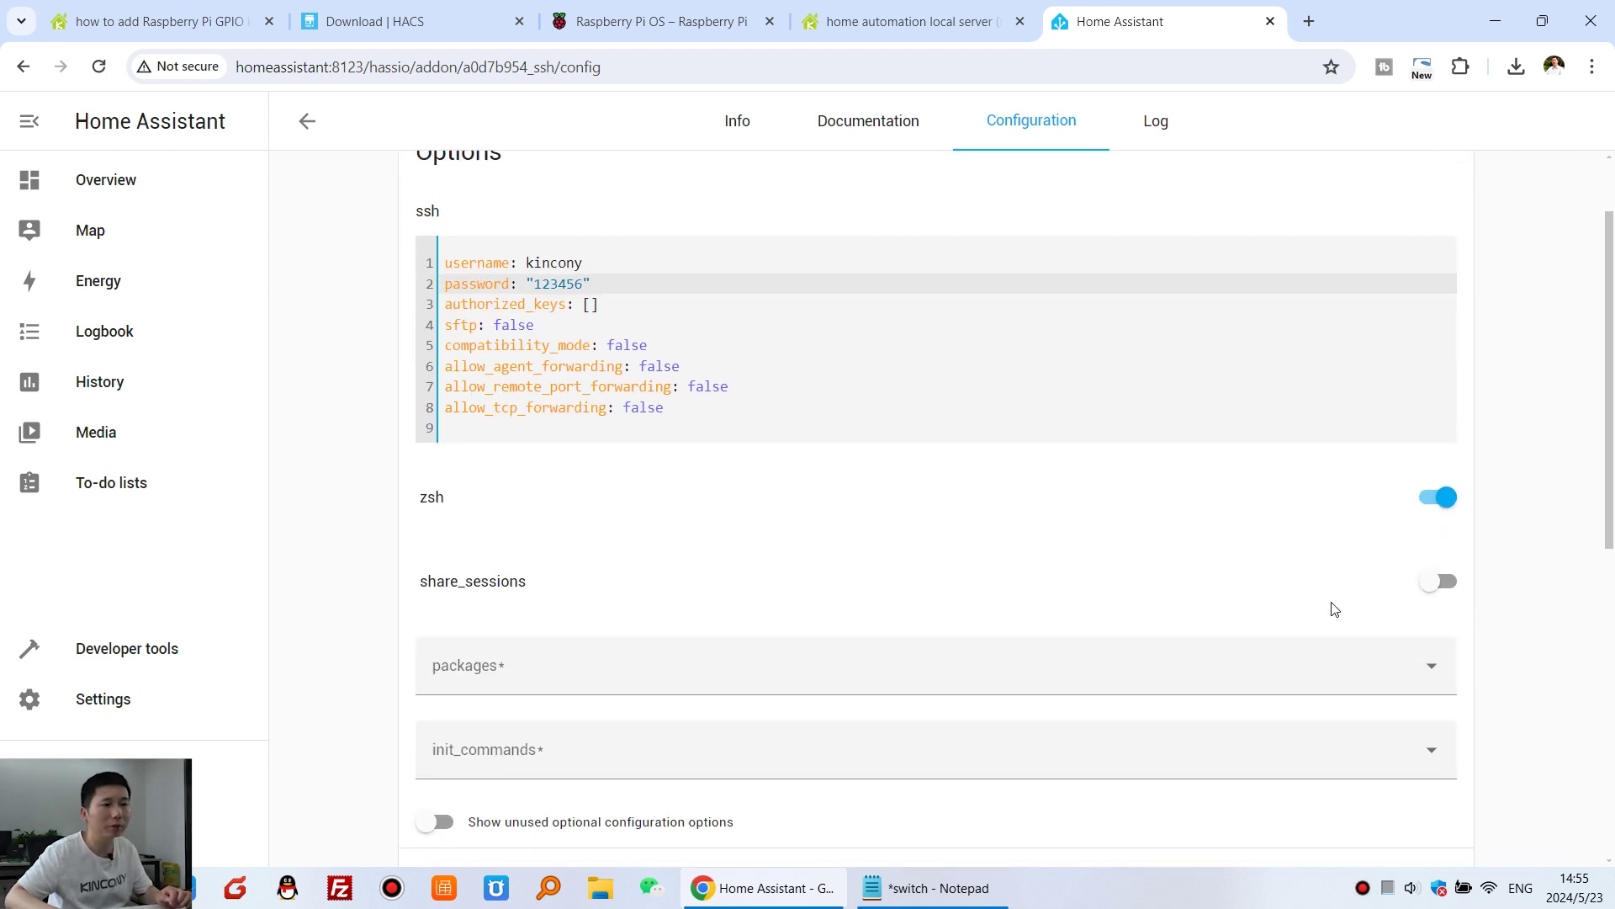
pyautogui.click(1421, 770)
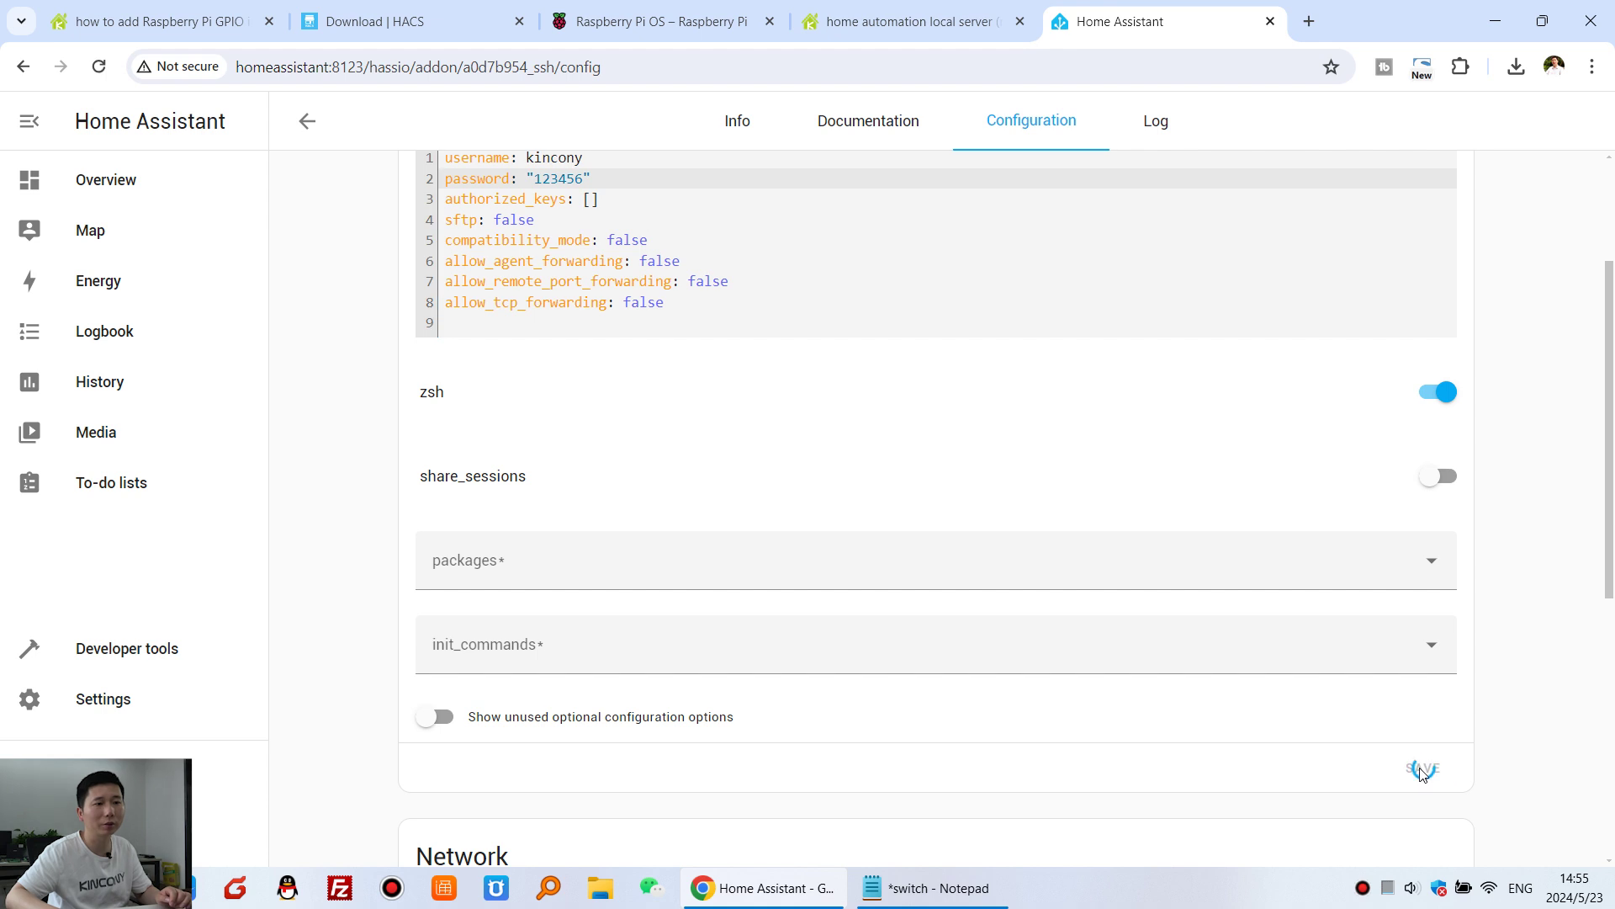
pyautogui.scroll(3, 757, 462)
# - Turn on Show in sidebar for the SSH add-on, start it, and open its web UI
pyautogui.click(736, 134)
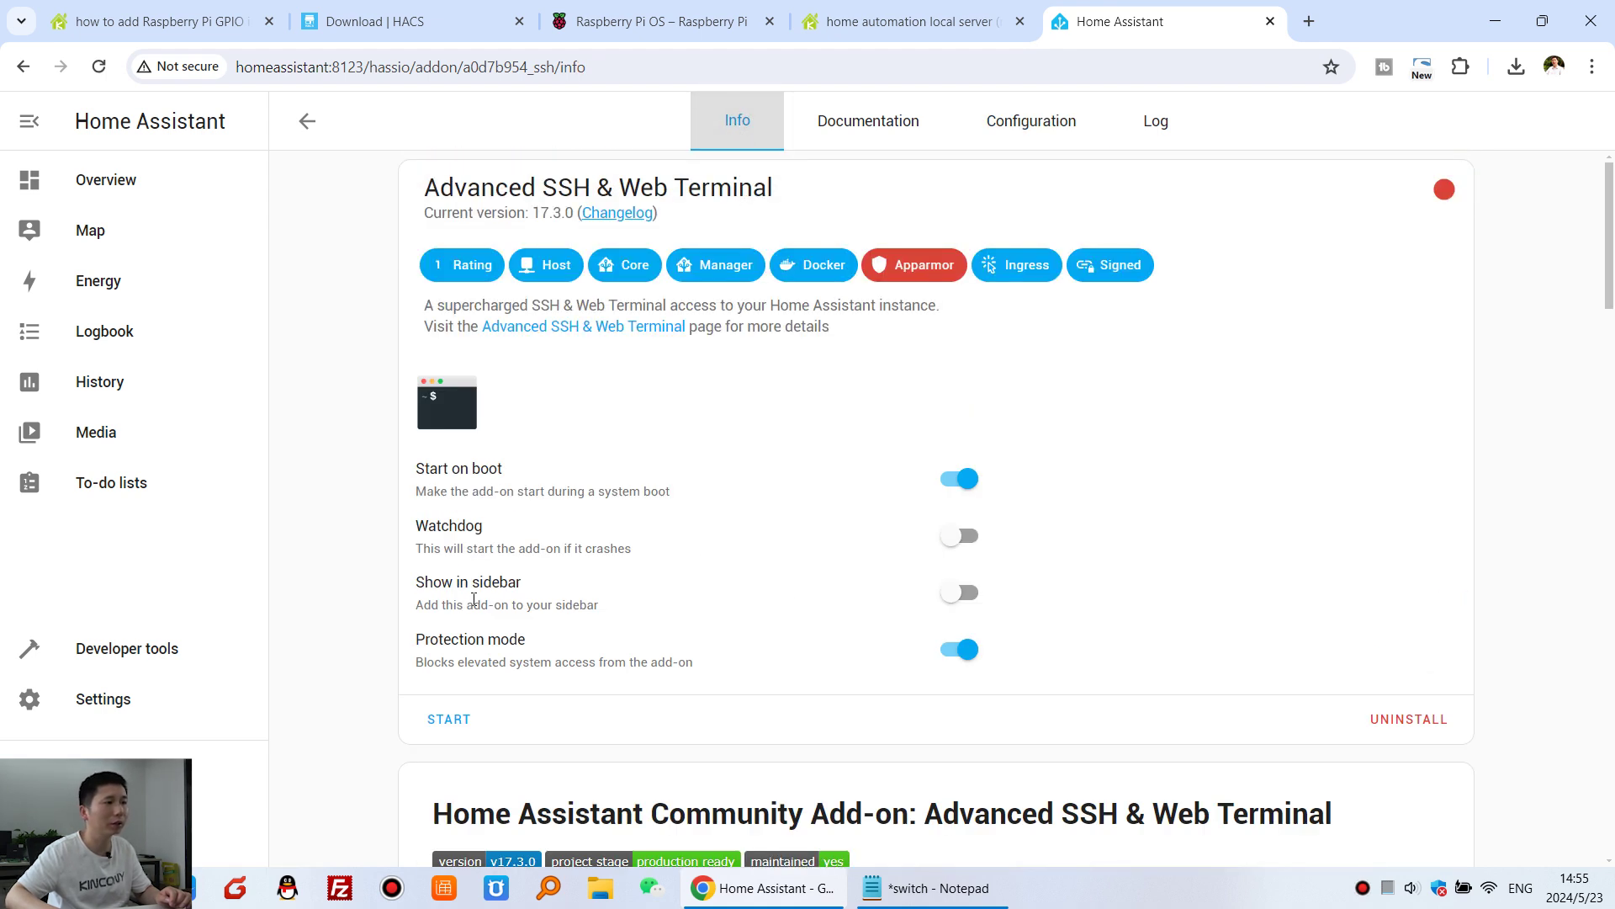
pyautogui.moveTo(425, 582); pyautogui.dragTo(828, 604)
pyautogui.click(960, 592)
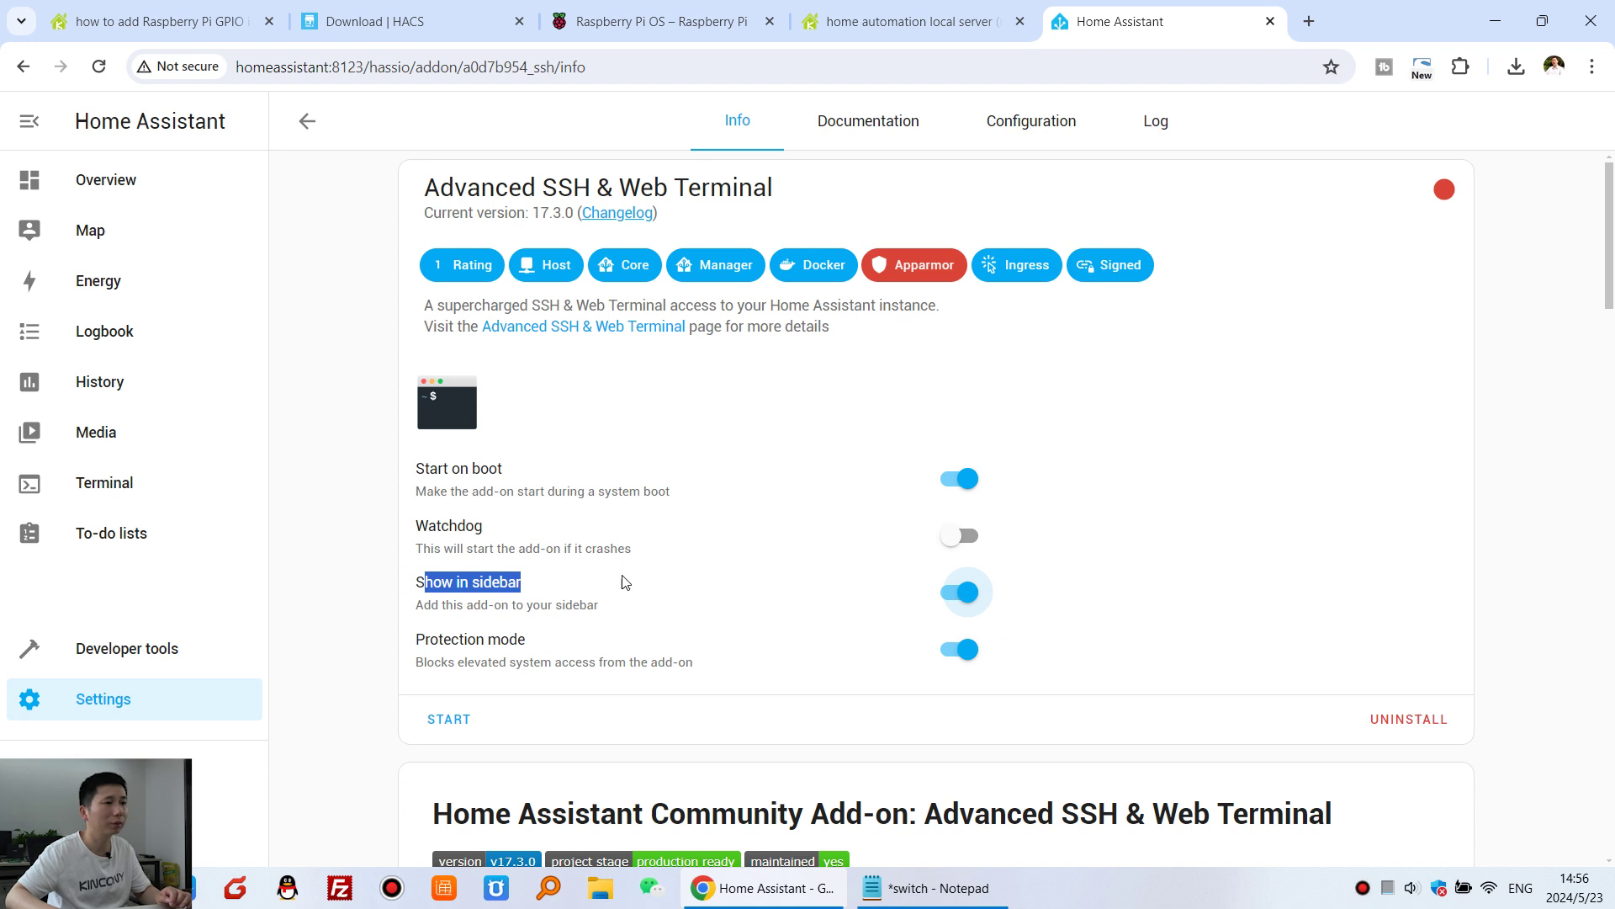
pyautogui.click(950, 597)
pyautogui.click(951, 597)
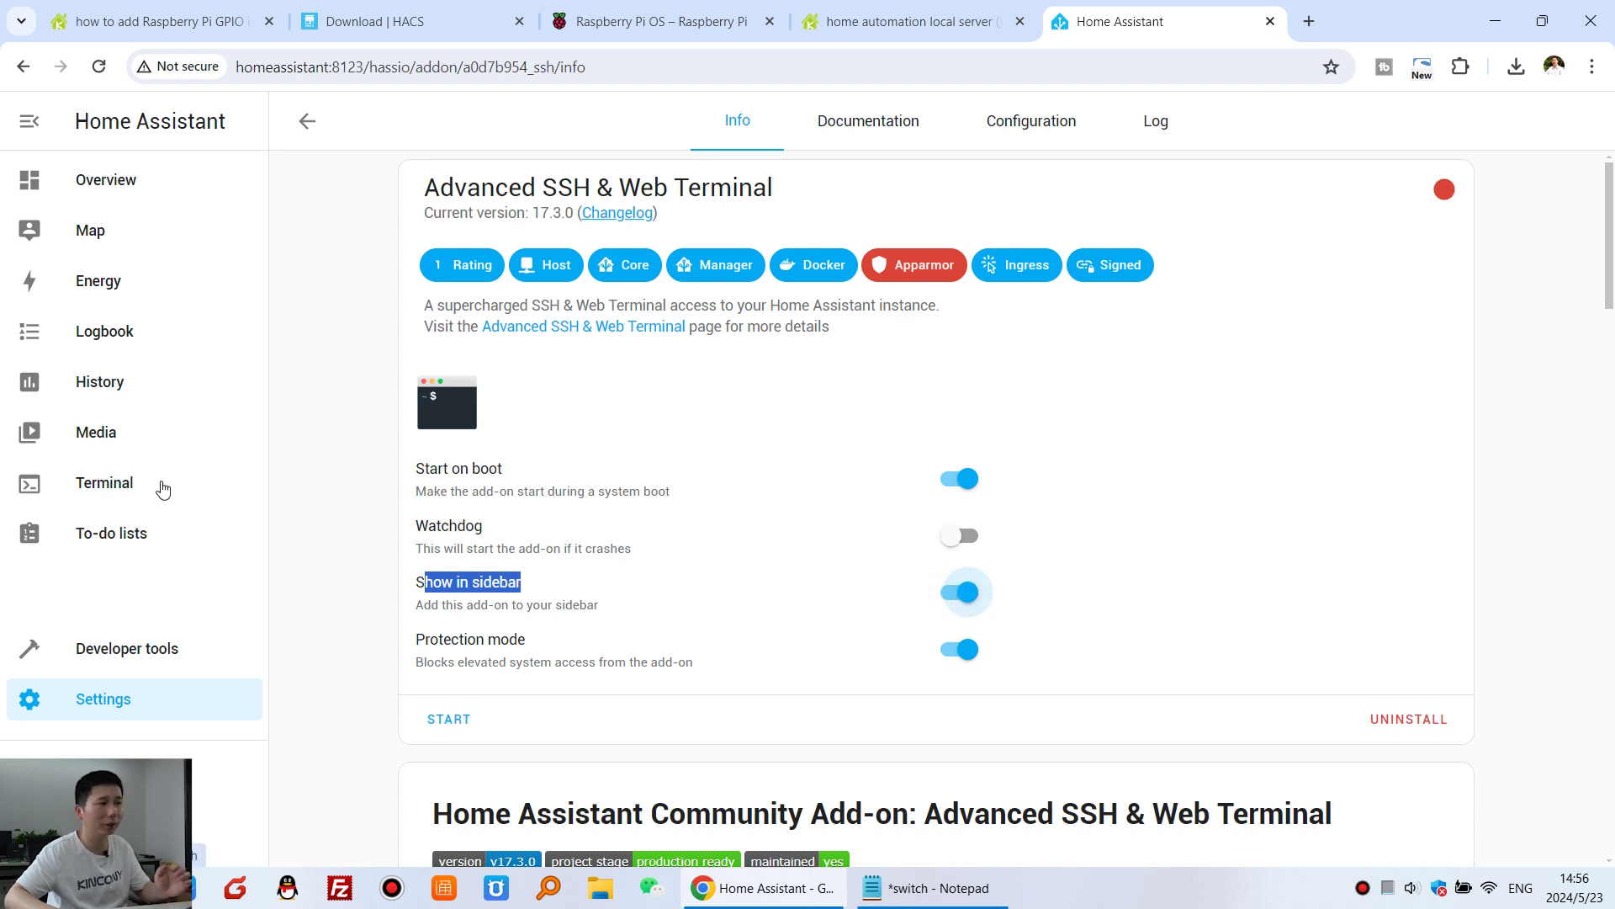
pyautogui.click(446, 719)
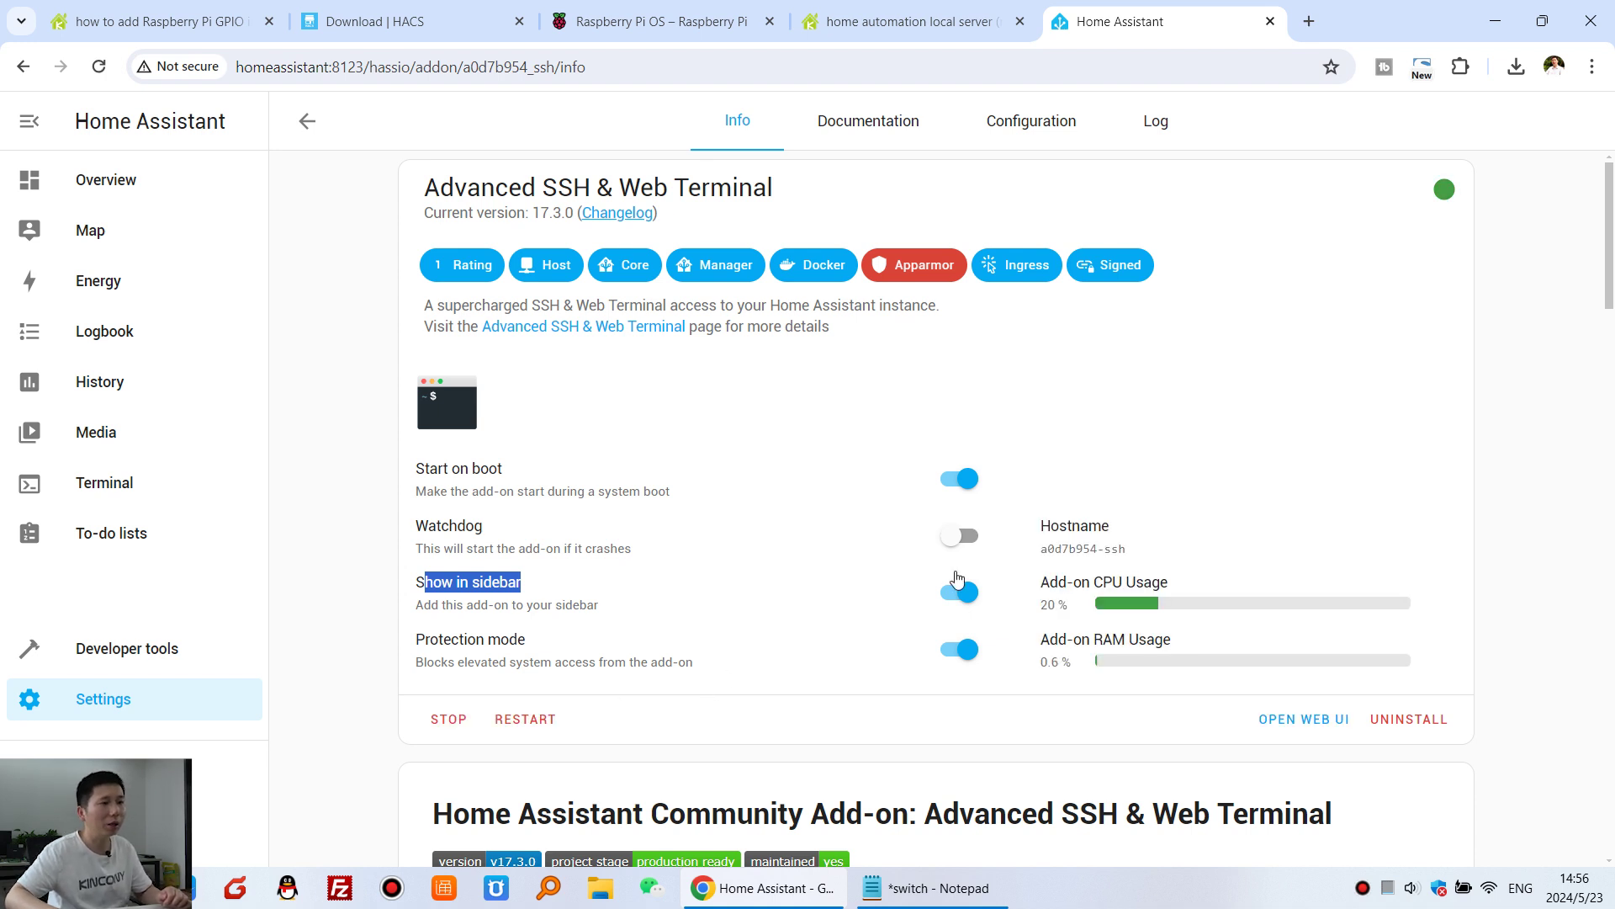
pyautogui.click(1313, 719)
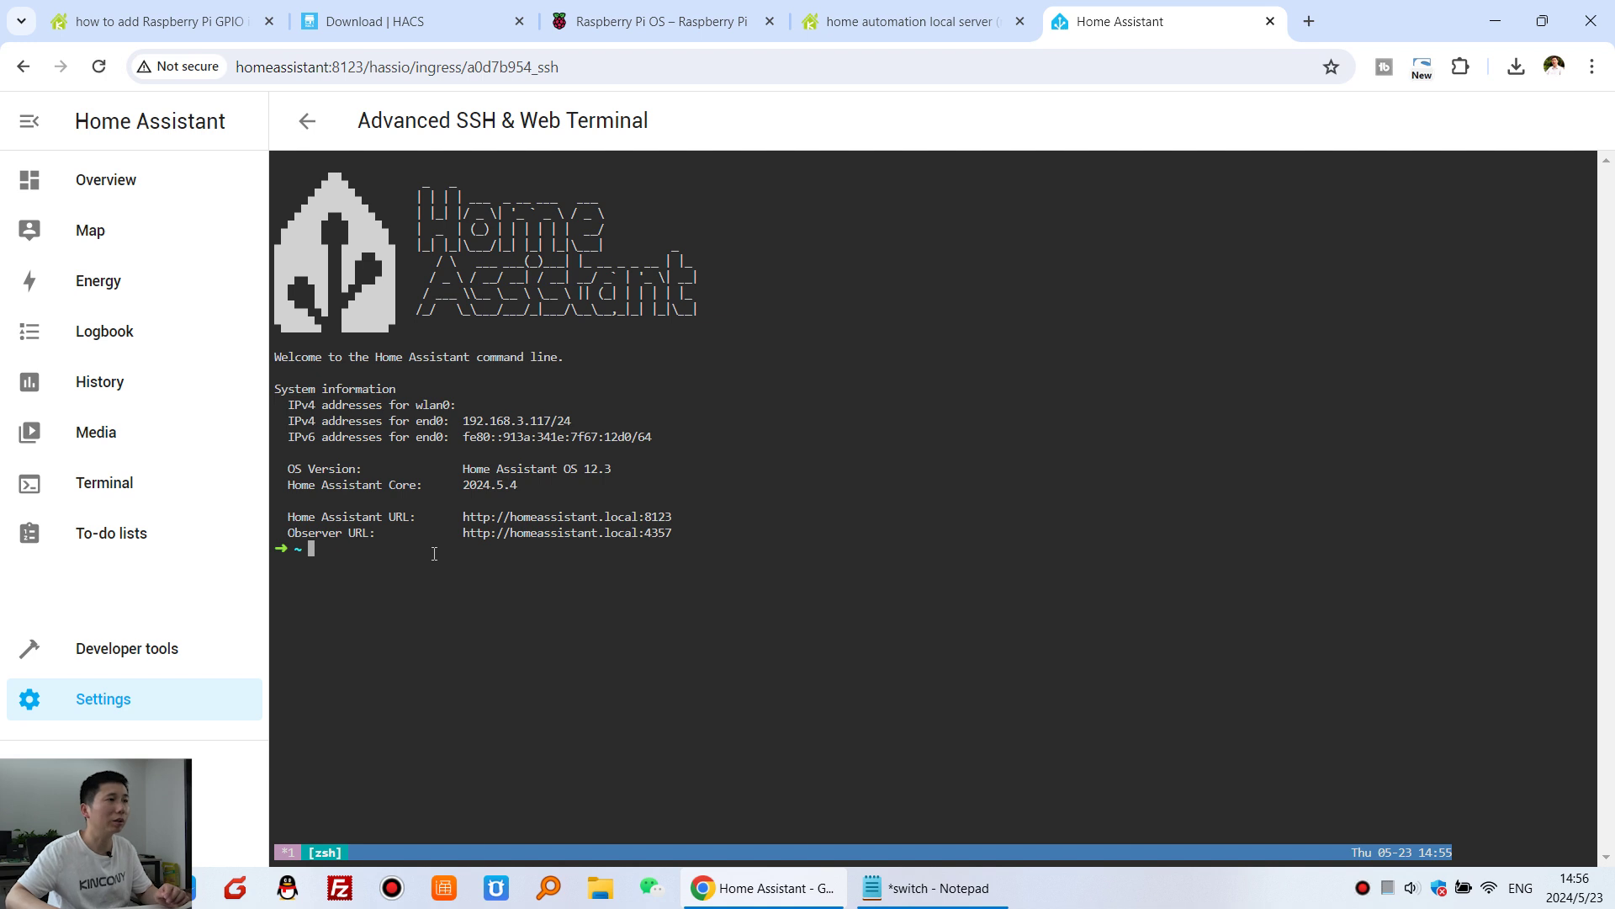
# - Copy the HACS wget download command from the documentation's code block
pyautogui.click(468, 18)
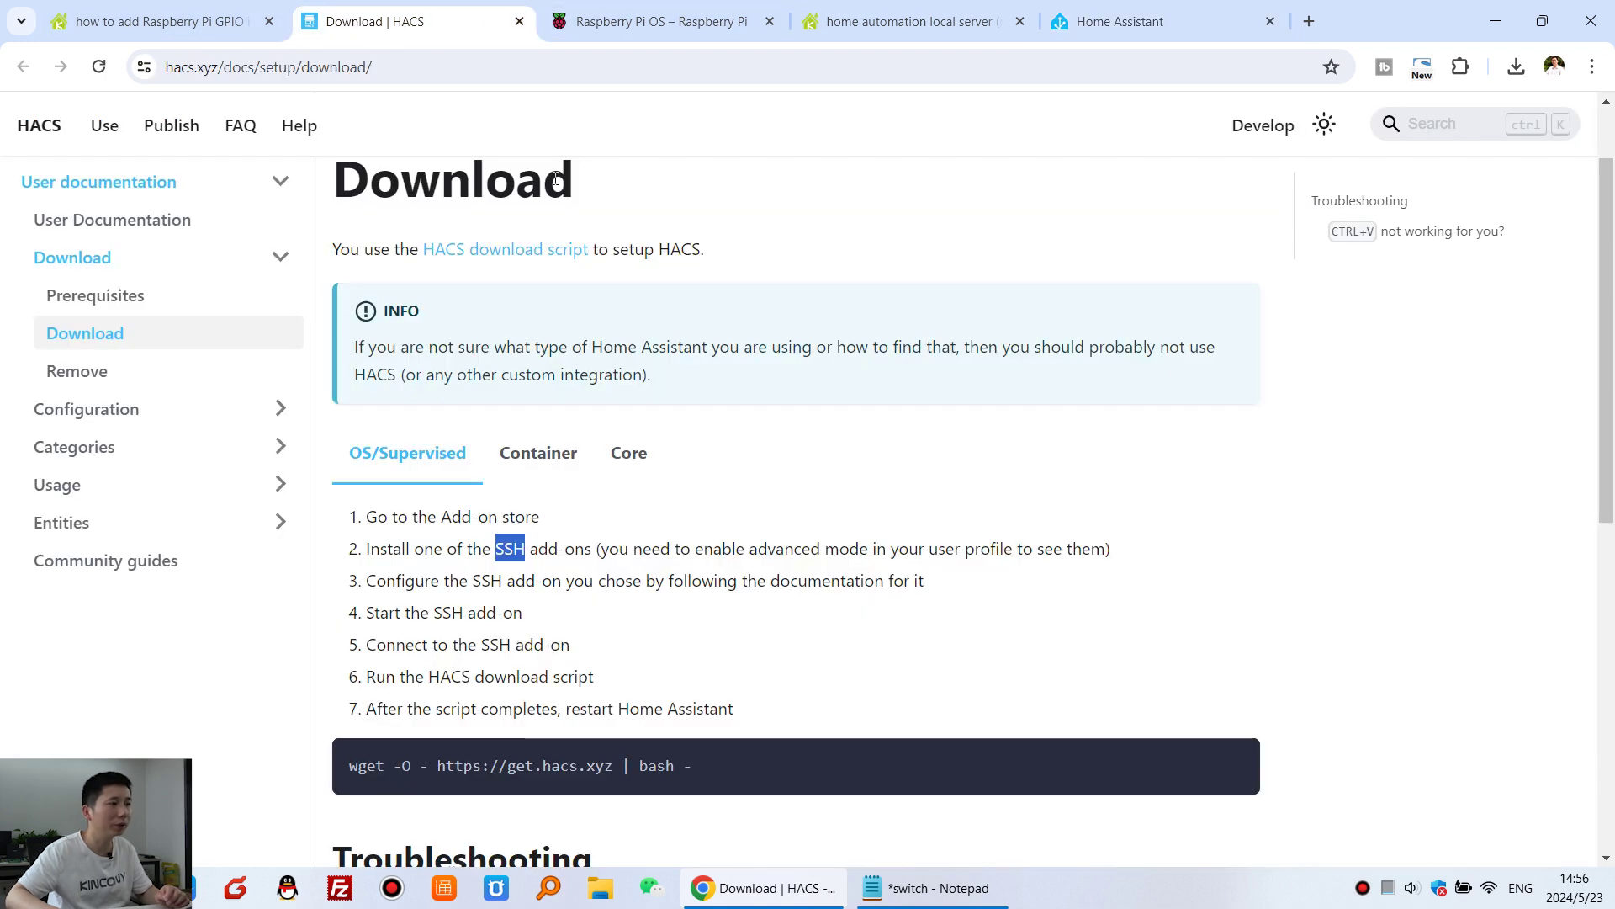
pyautogui.scroll(-1, 800, 572)
pyautogui.click(1233, 665)
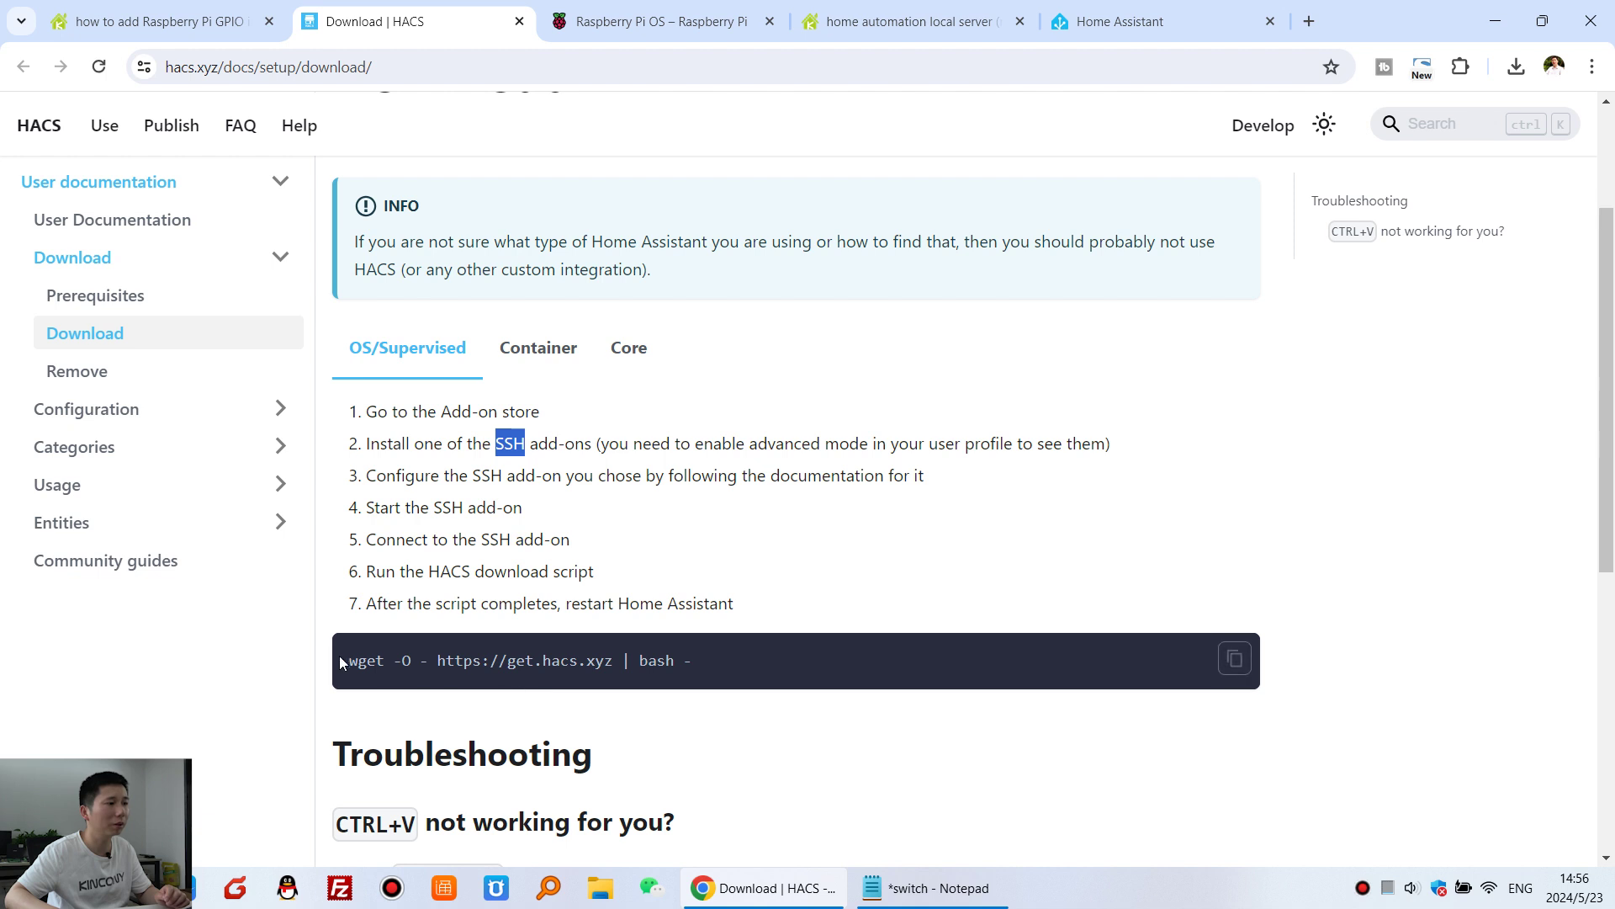
pyautogui.click(1207, 19)
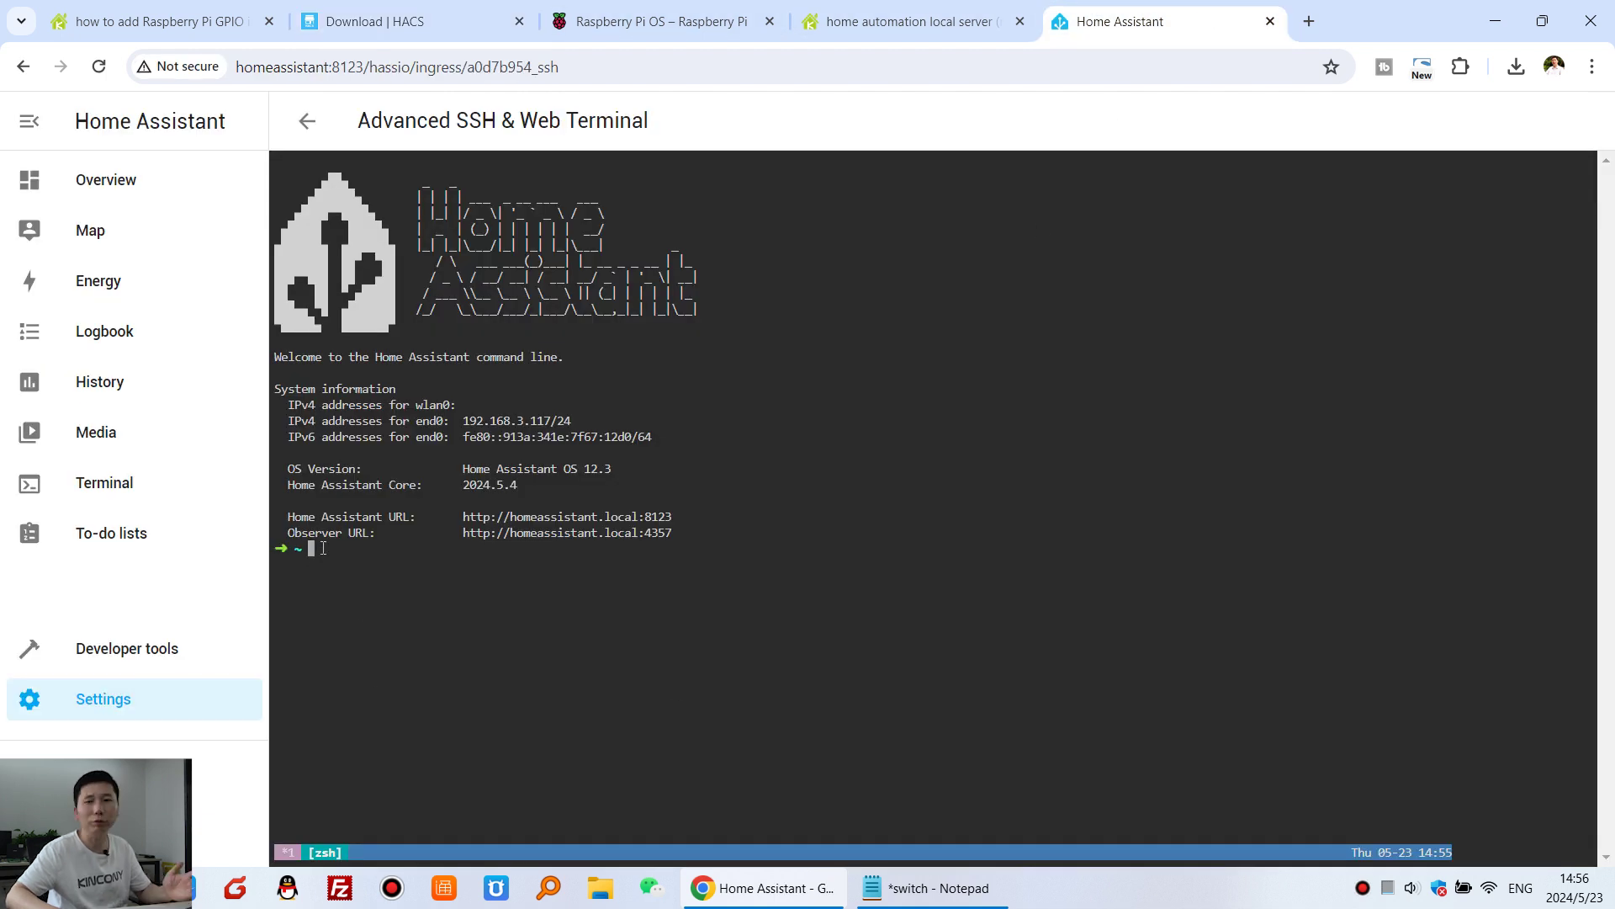
# - Review the CTRL+SHIFT+V paste tips in the HACS guide, then return to the terminal
pyautogui.click(405, 14)
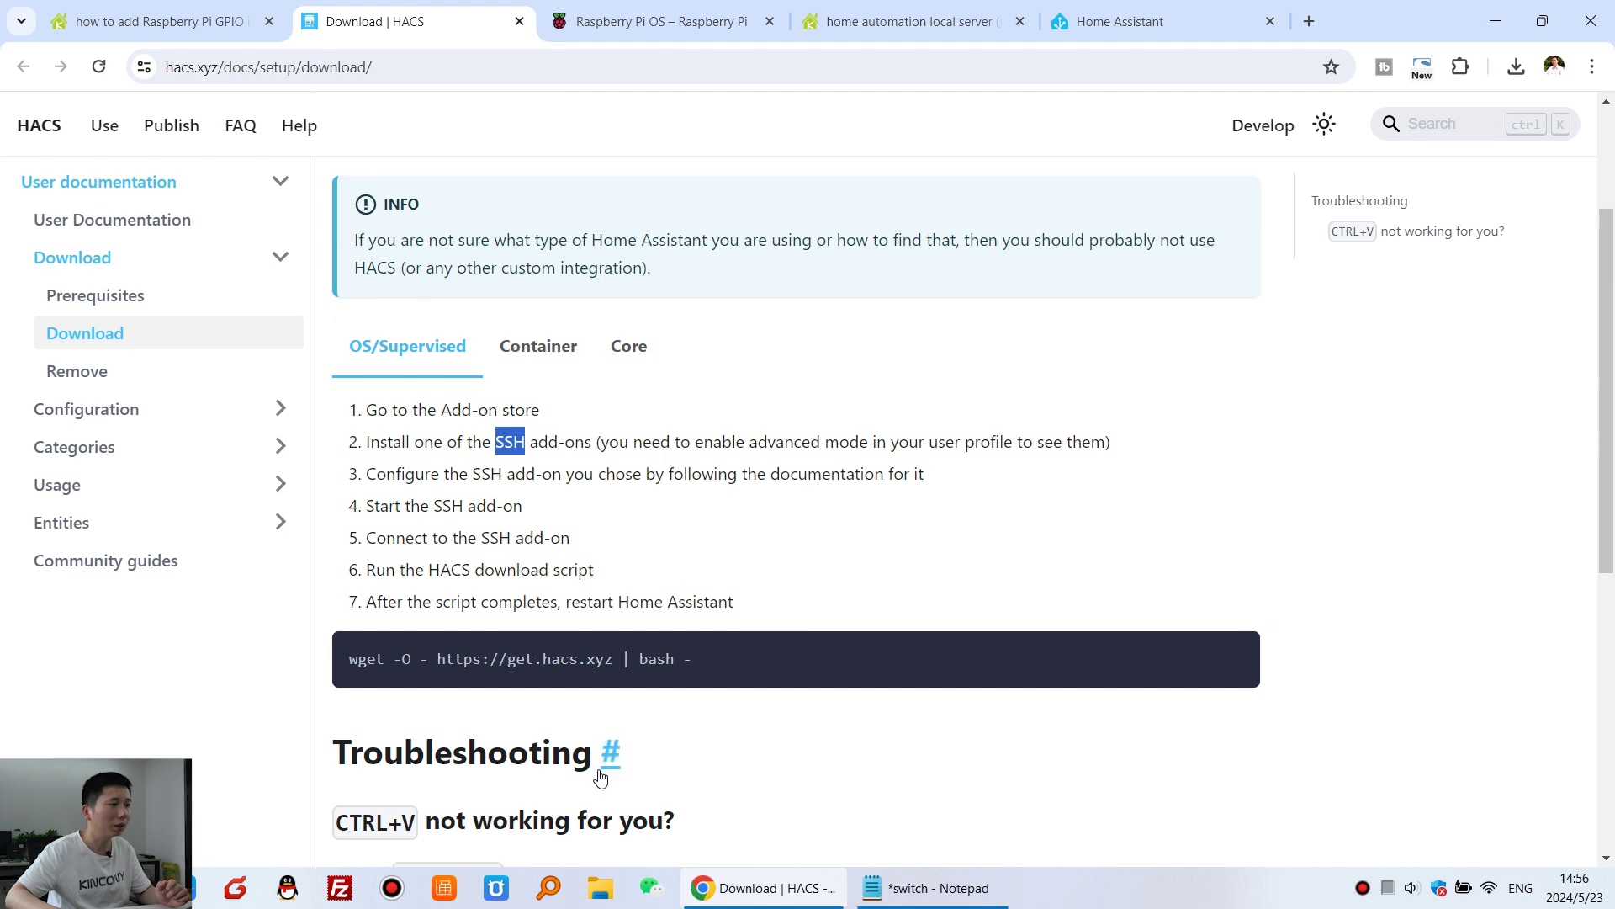
pyautogui.scroll(-4, 552, 775)
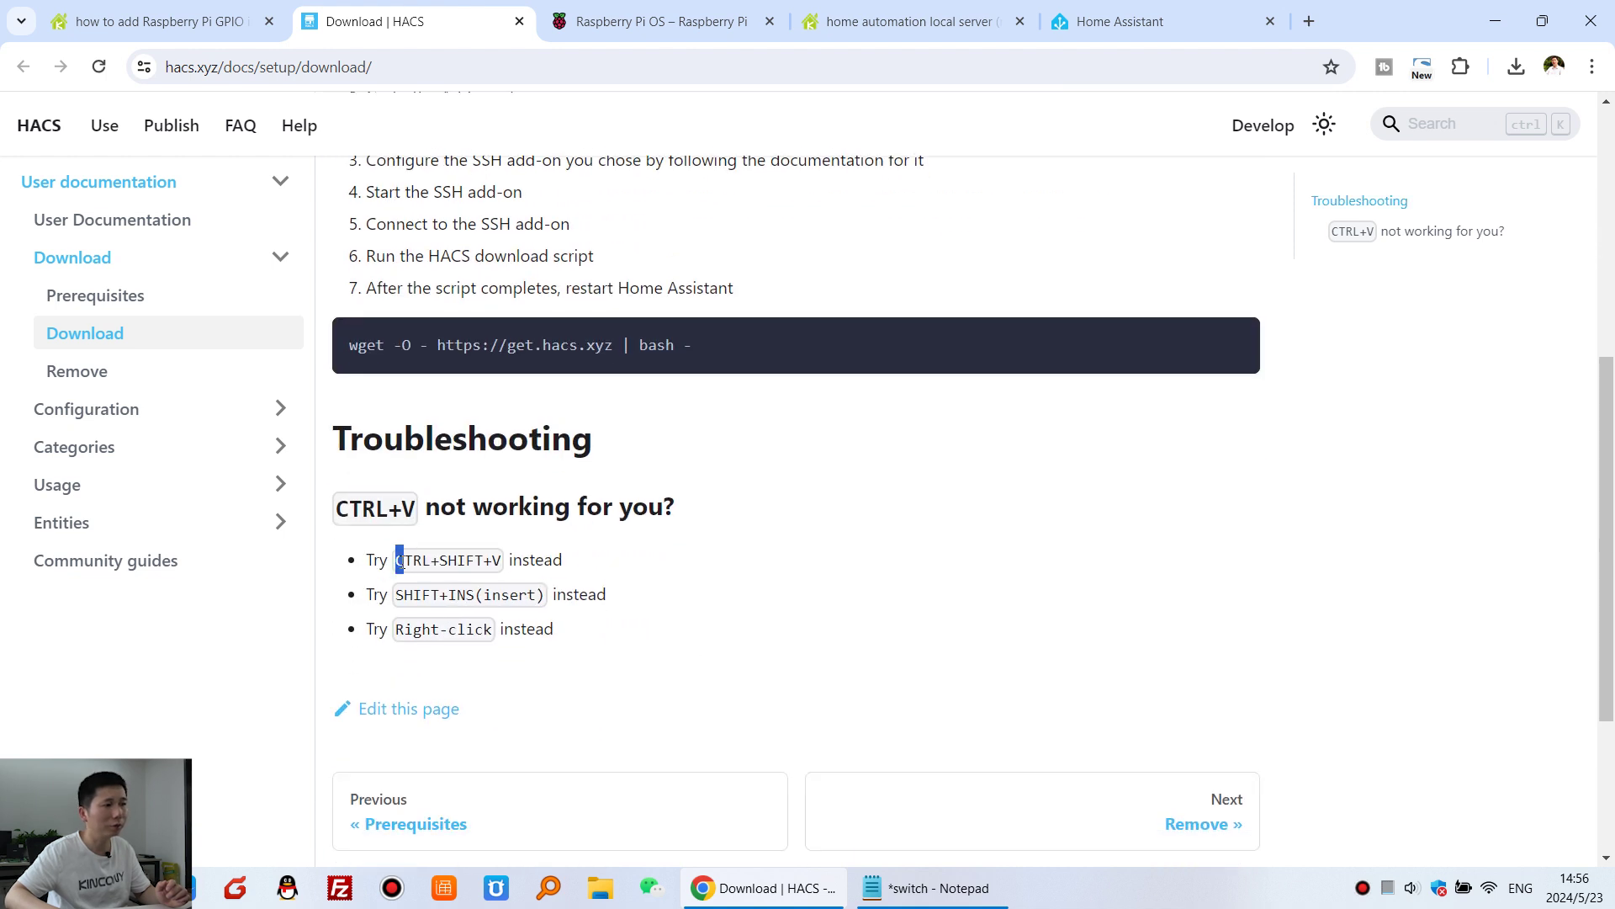
pyautogui.moveTo(400, 559); pyautogui.dragTo(514, 558)
pyautogui.moveTo(362, 557); pyautogui.dragTo(559, 631)
pyautogui.click(480, 557)
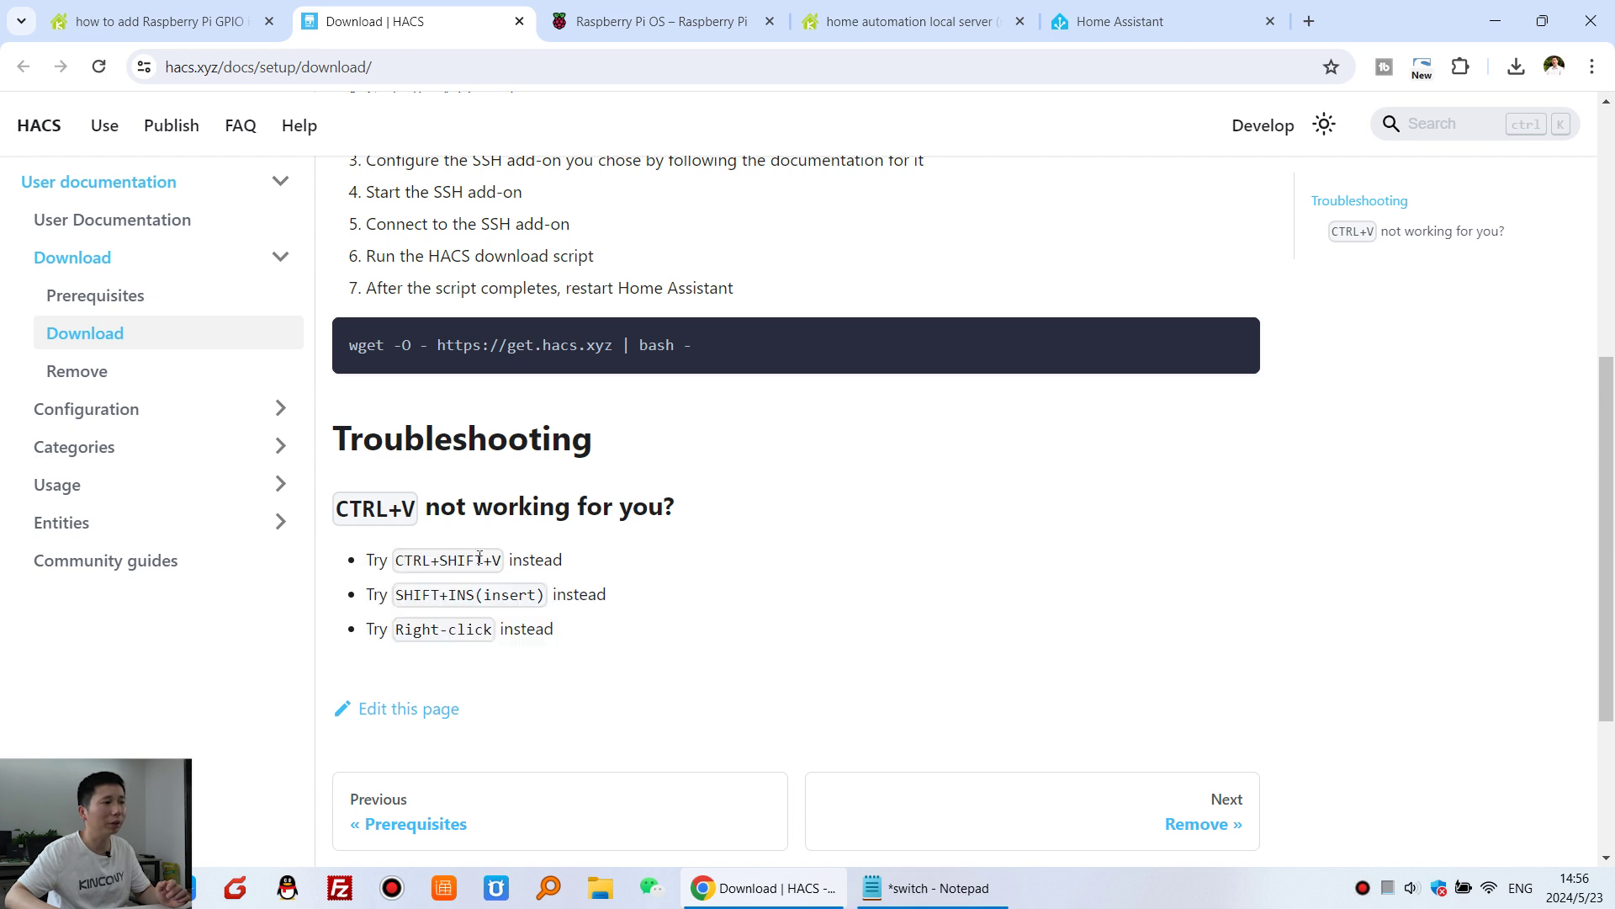
pyautogui.moveTo(395, 562); pyautogui.dragTo(434, 563)
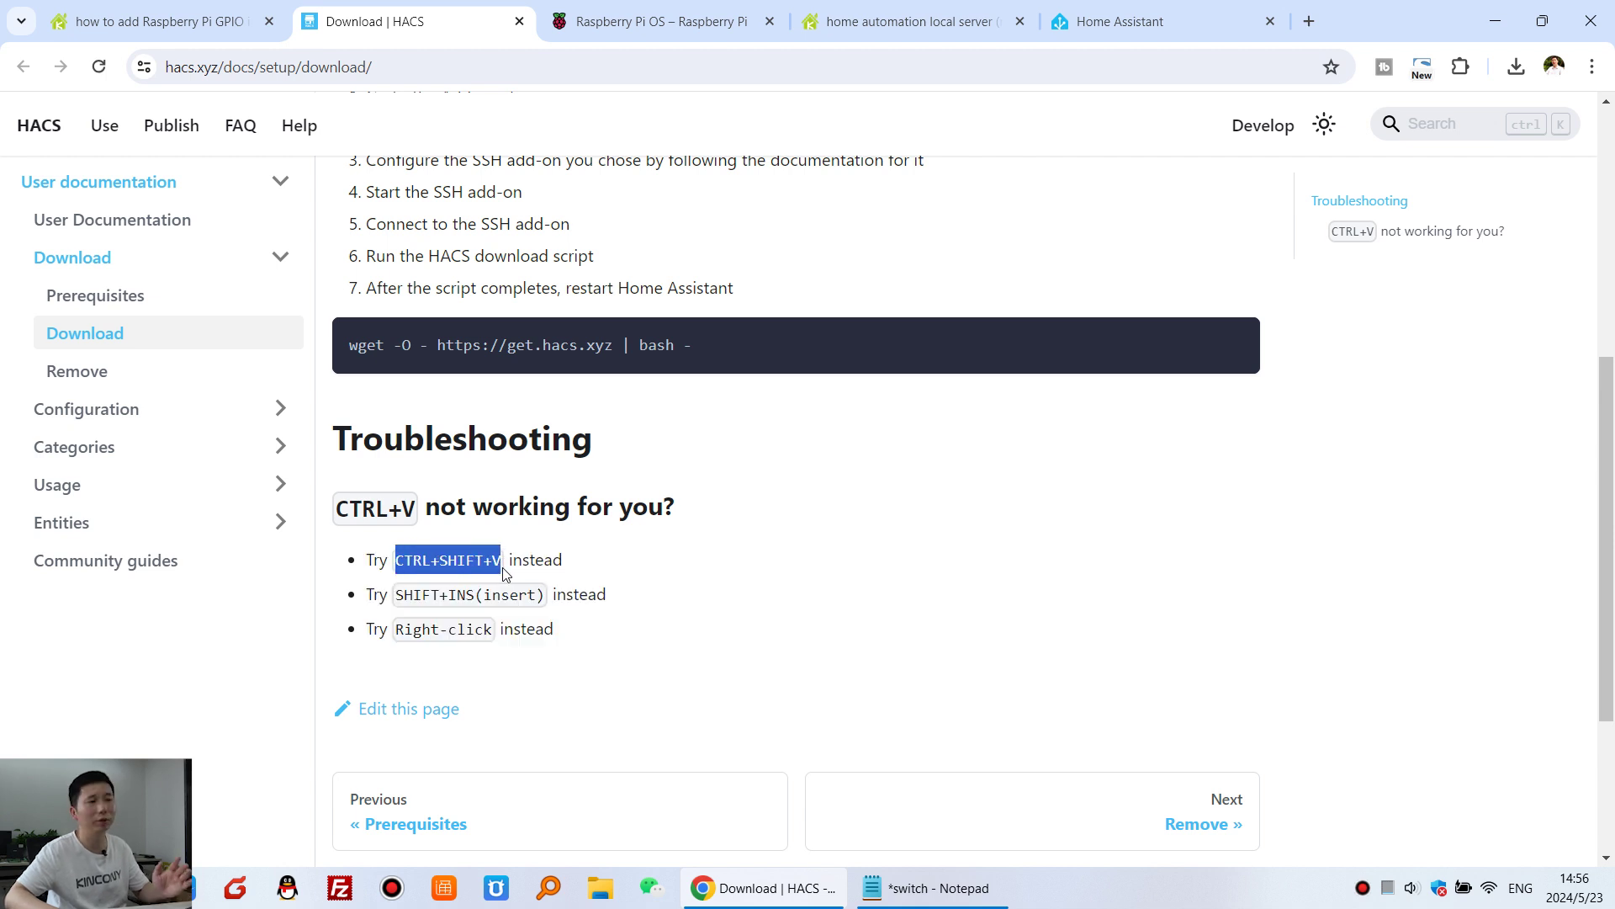
pyautogui.click(1170, 22)
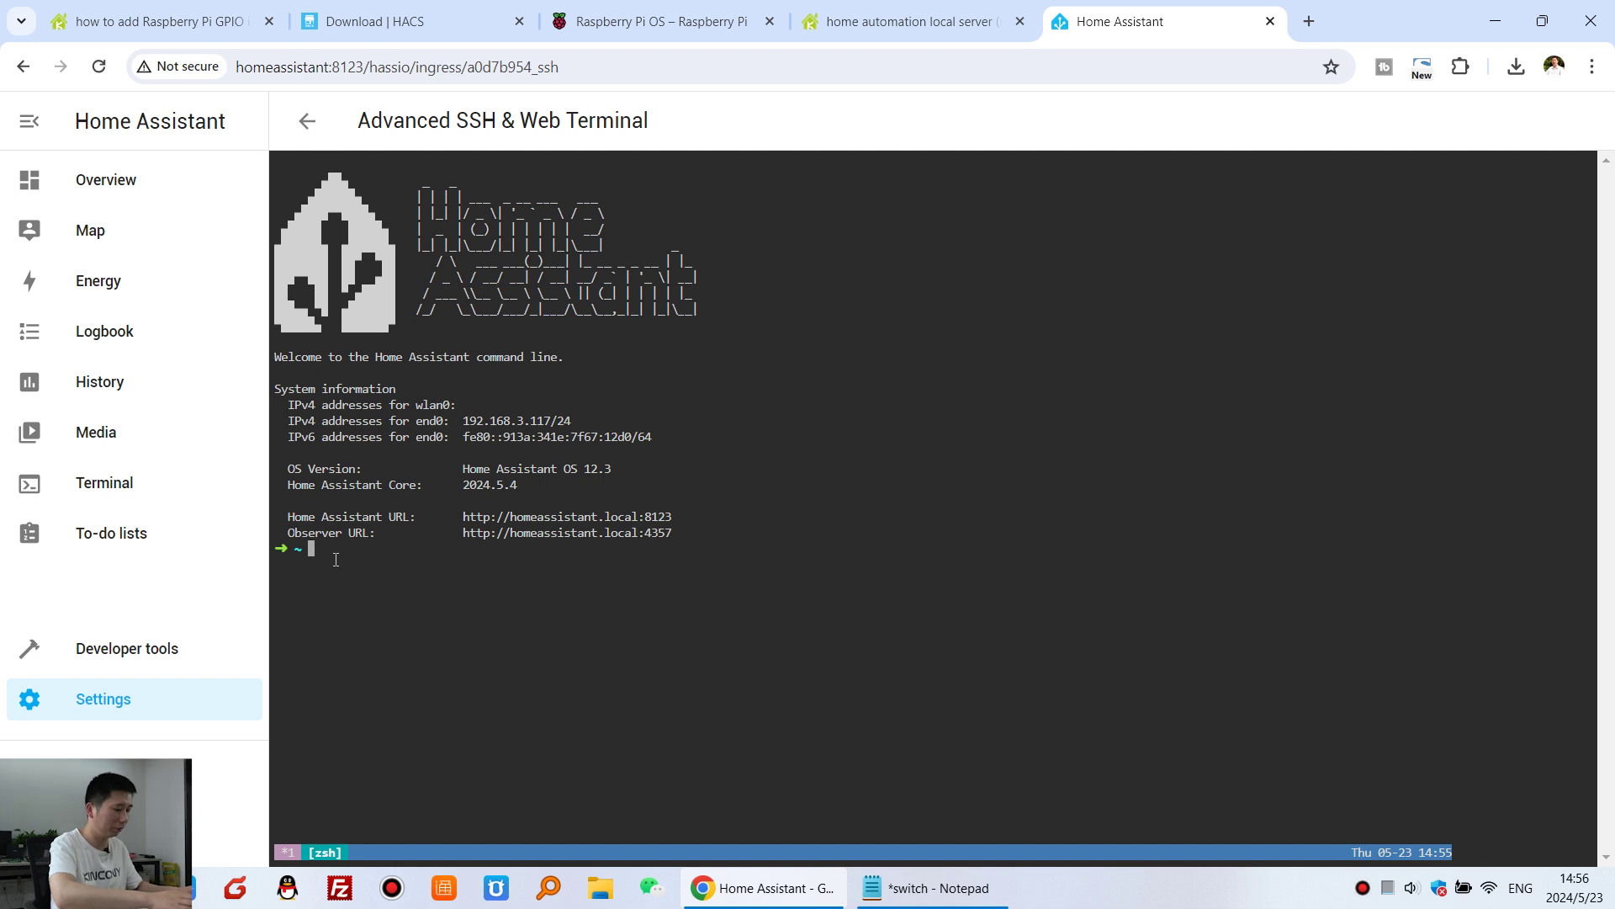
# - Paste and run the HACS download command until it reports Installation complete
pyautogui.hotkey('ctrl', 'v')
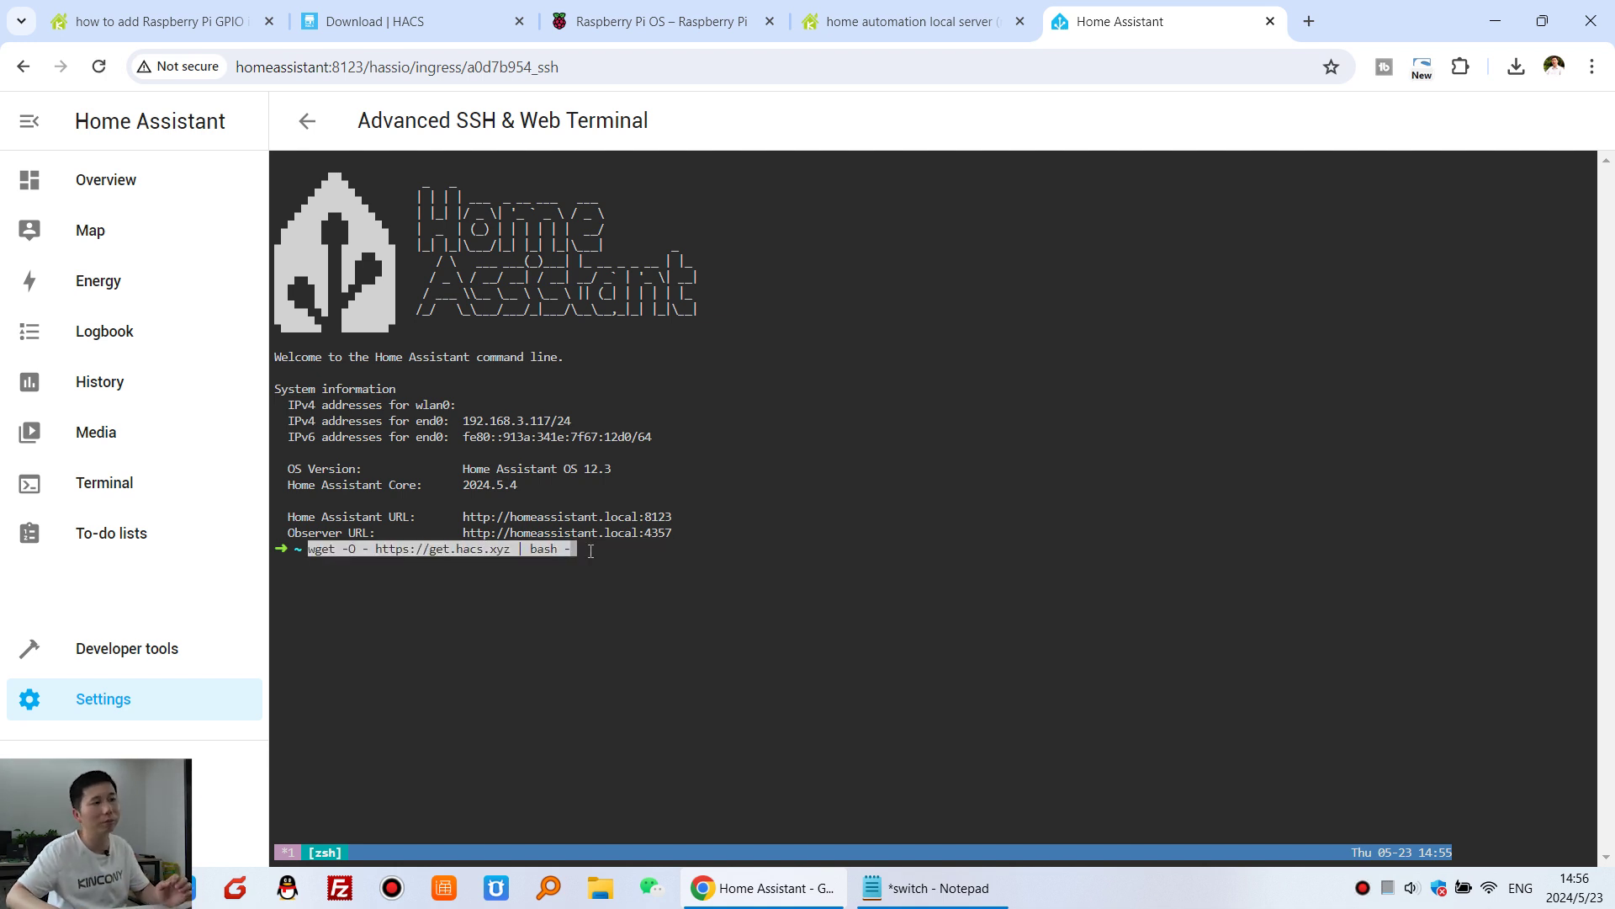
pyautogui.press('Return')
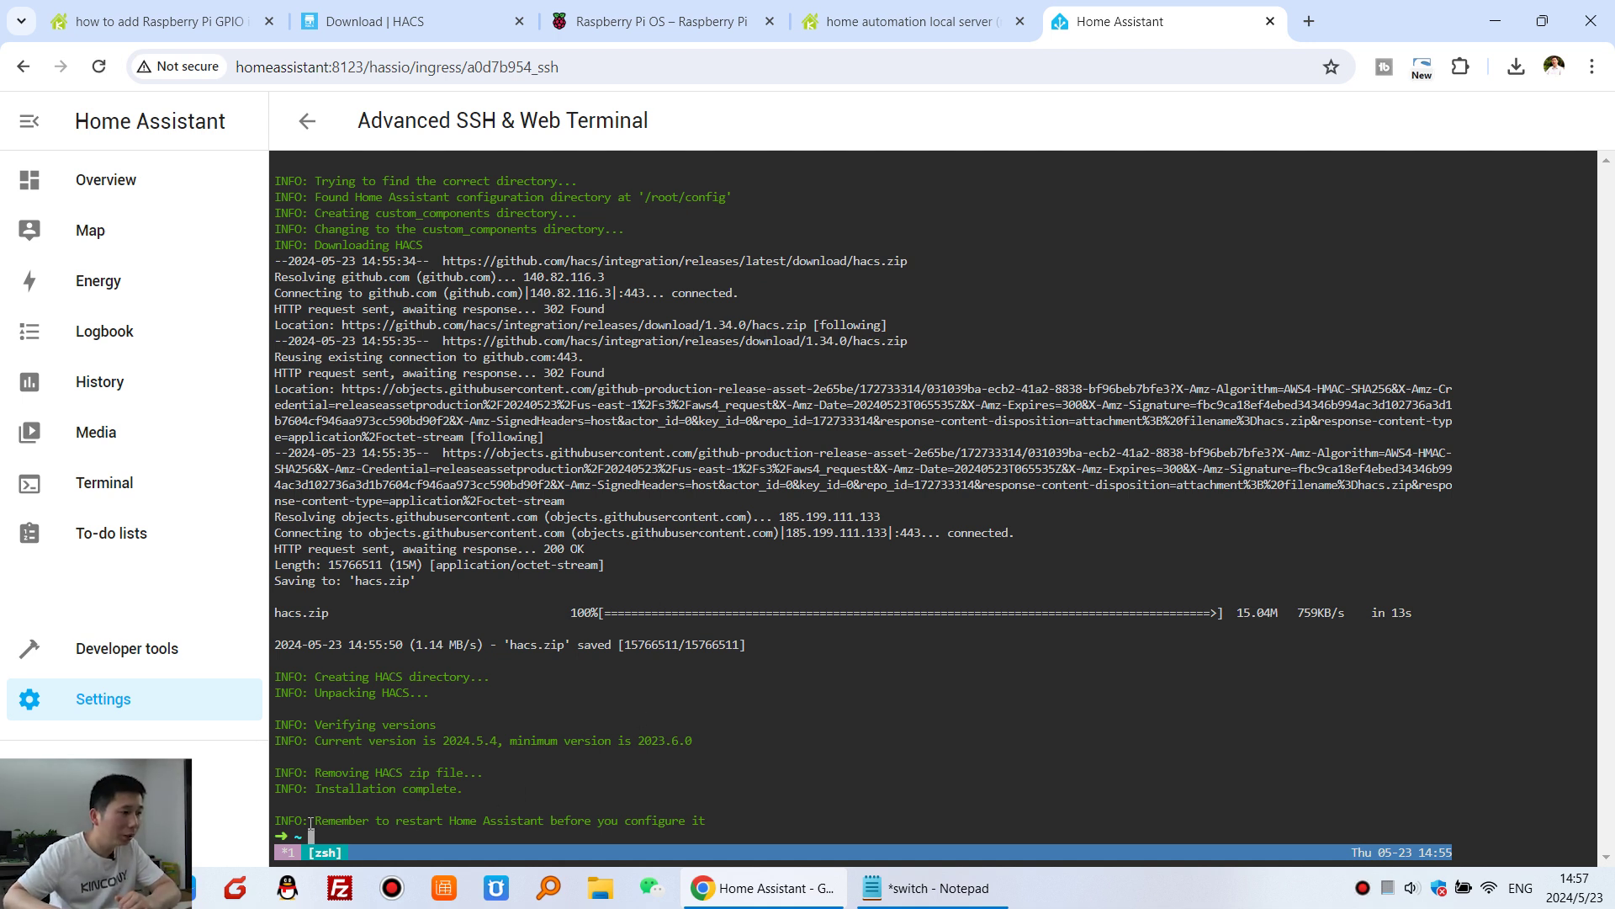
pyautogui.moveTo(316, 821); pyautogui.dragTo(722, 813)
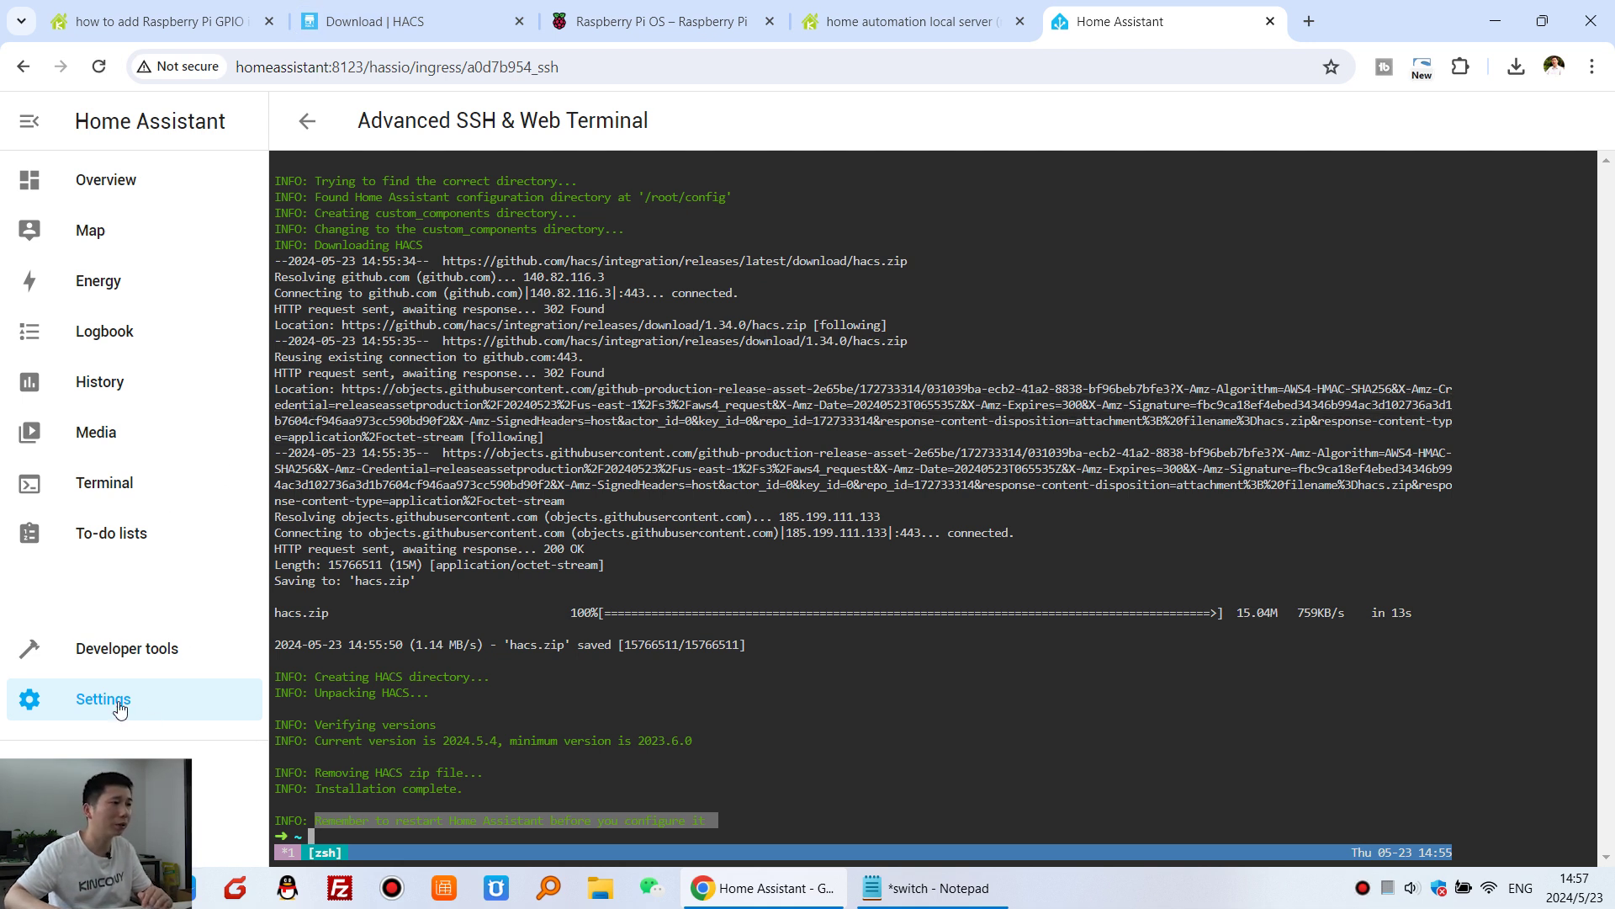
# - Restart Home Assistant from the System settings power menu
pyautogui.click(308, 120)
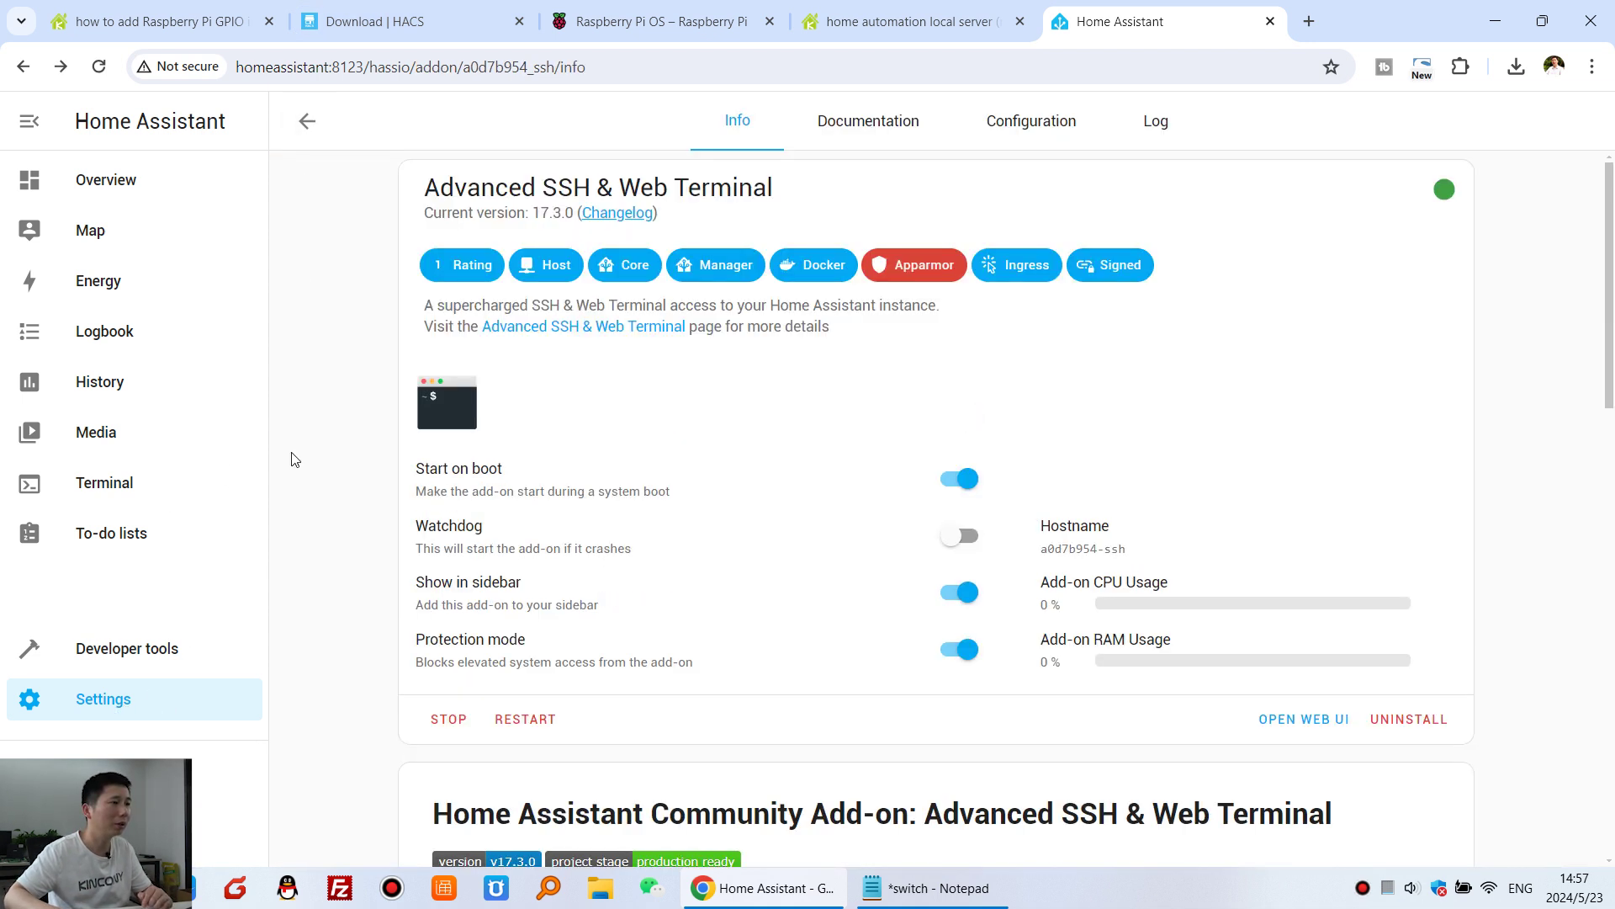
pyautogui.click(120, 706)
pyautogui.scroll(-3, 875, 559)
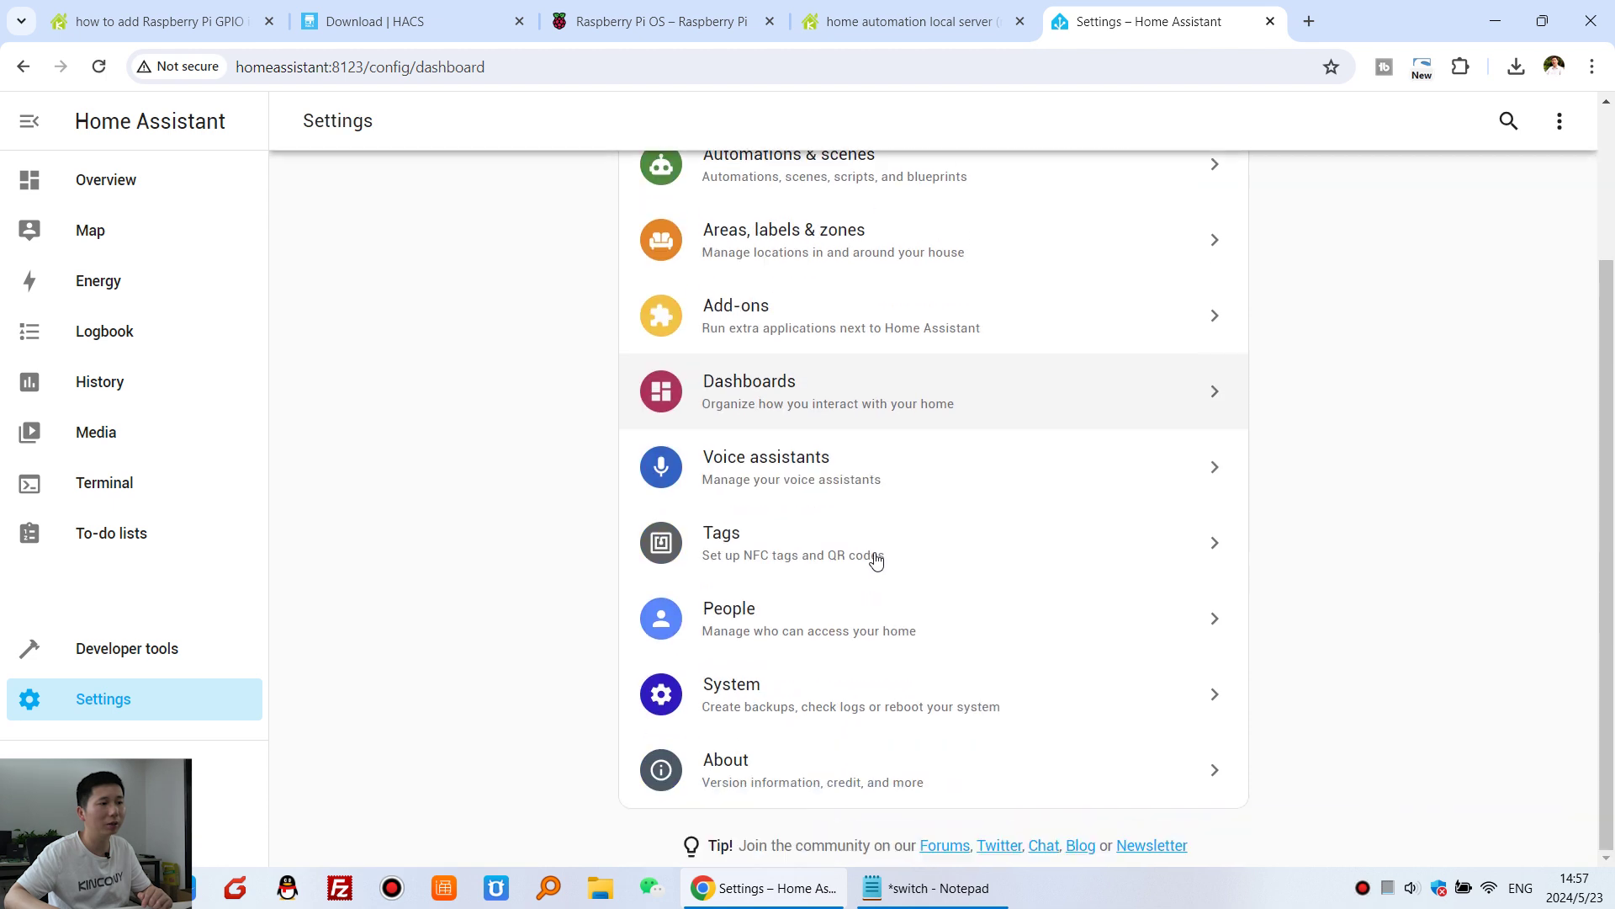
pyautogui.click(867, 703)
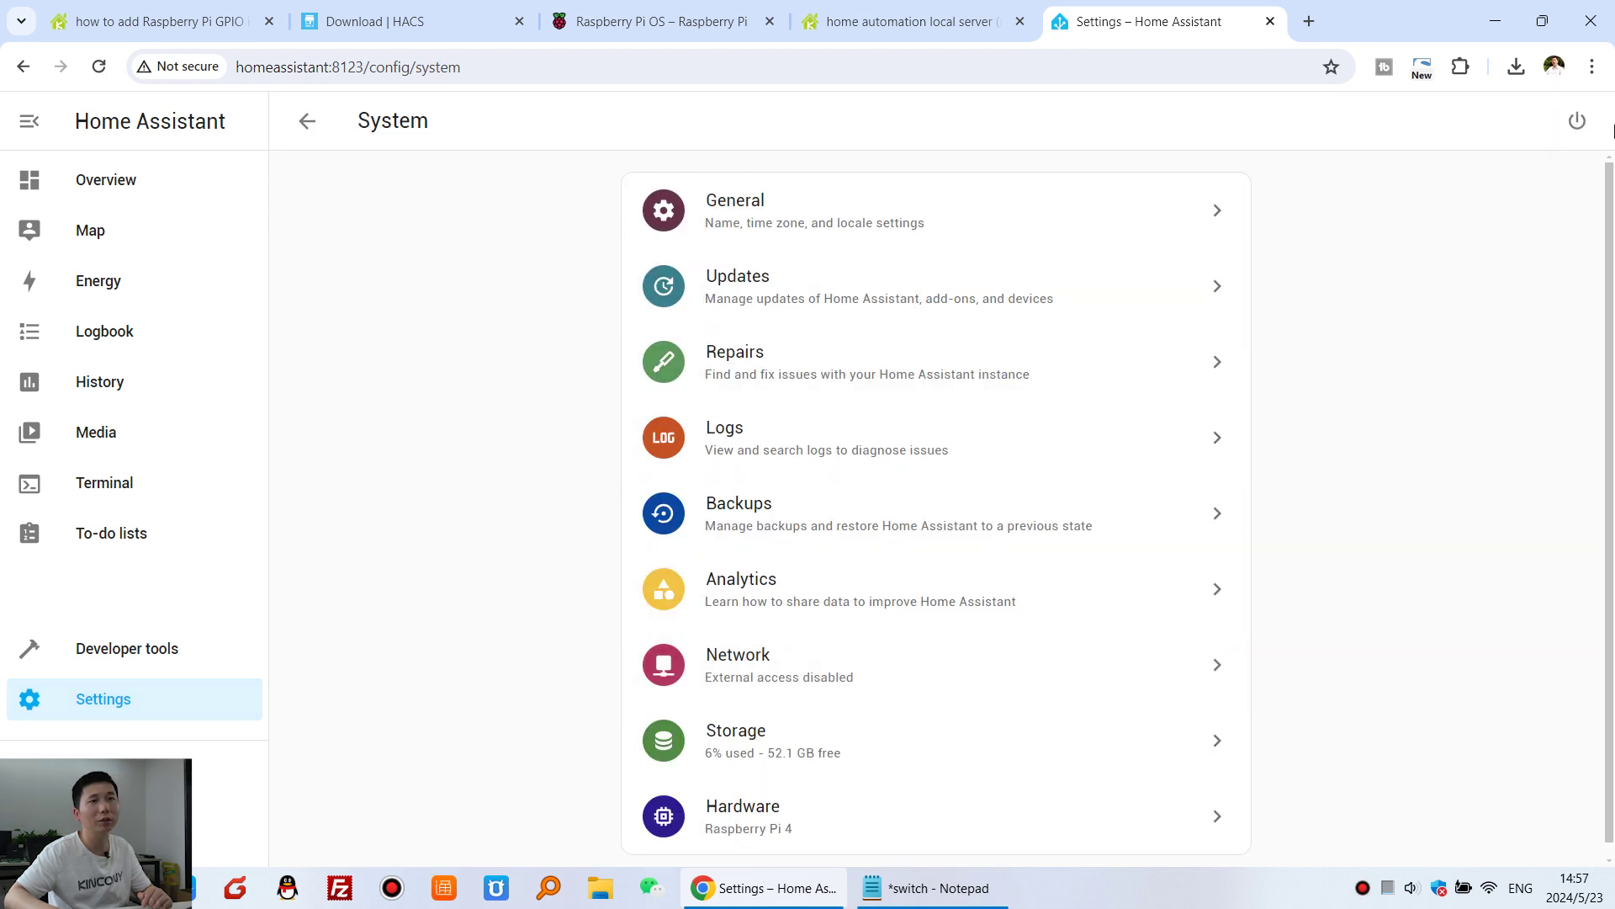
pyautogui.click(1577, 122)
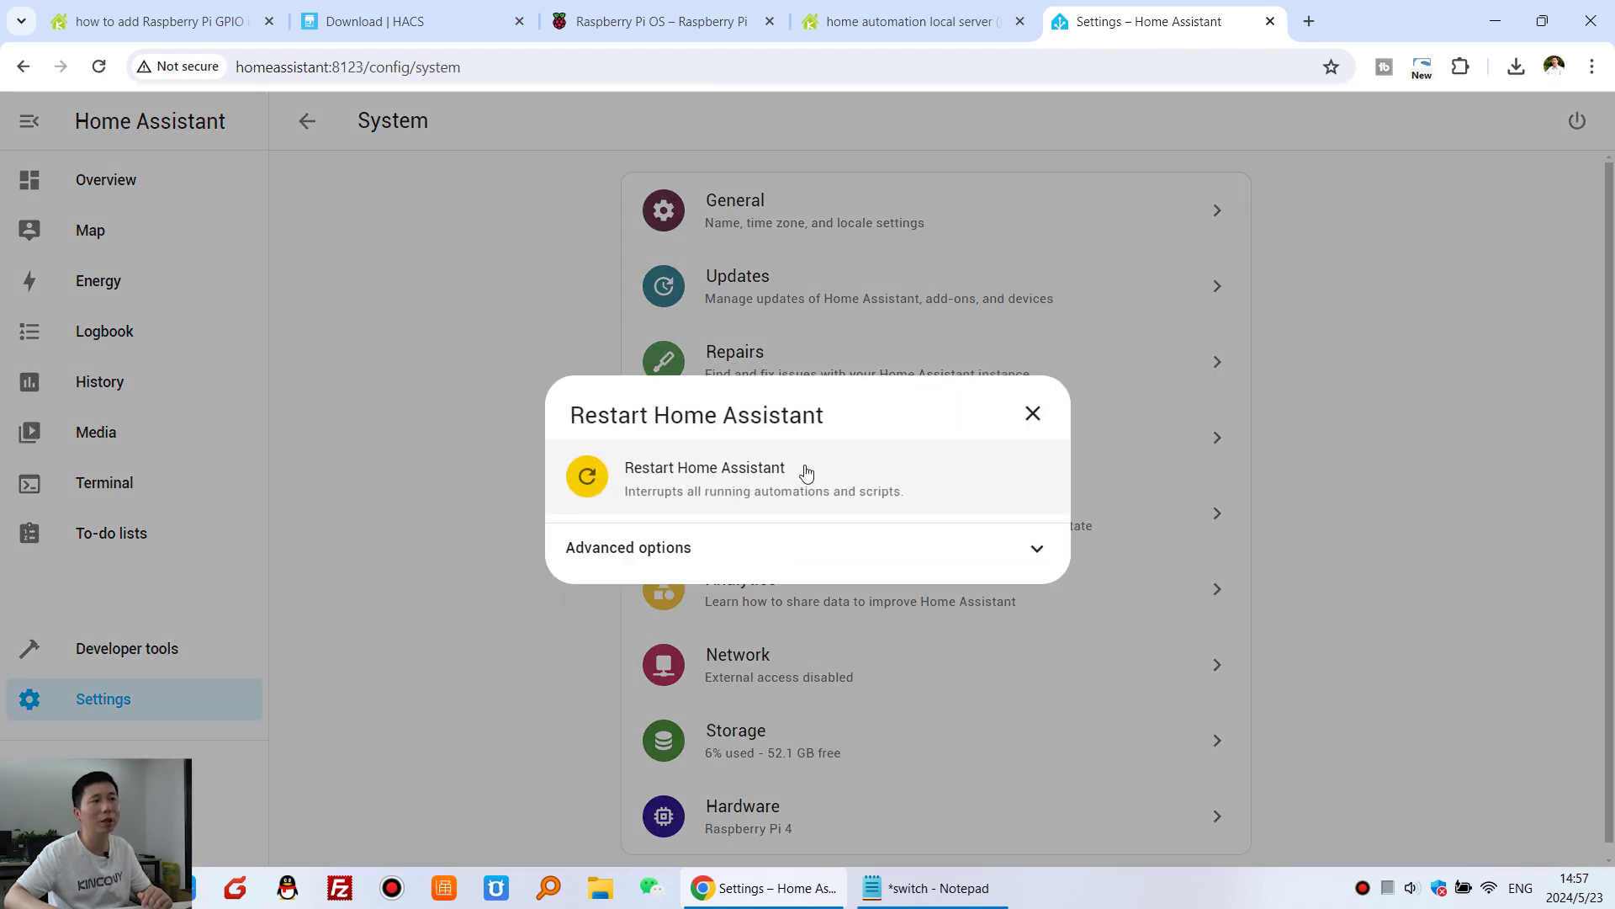
pyautogui.click(803, 472)
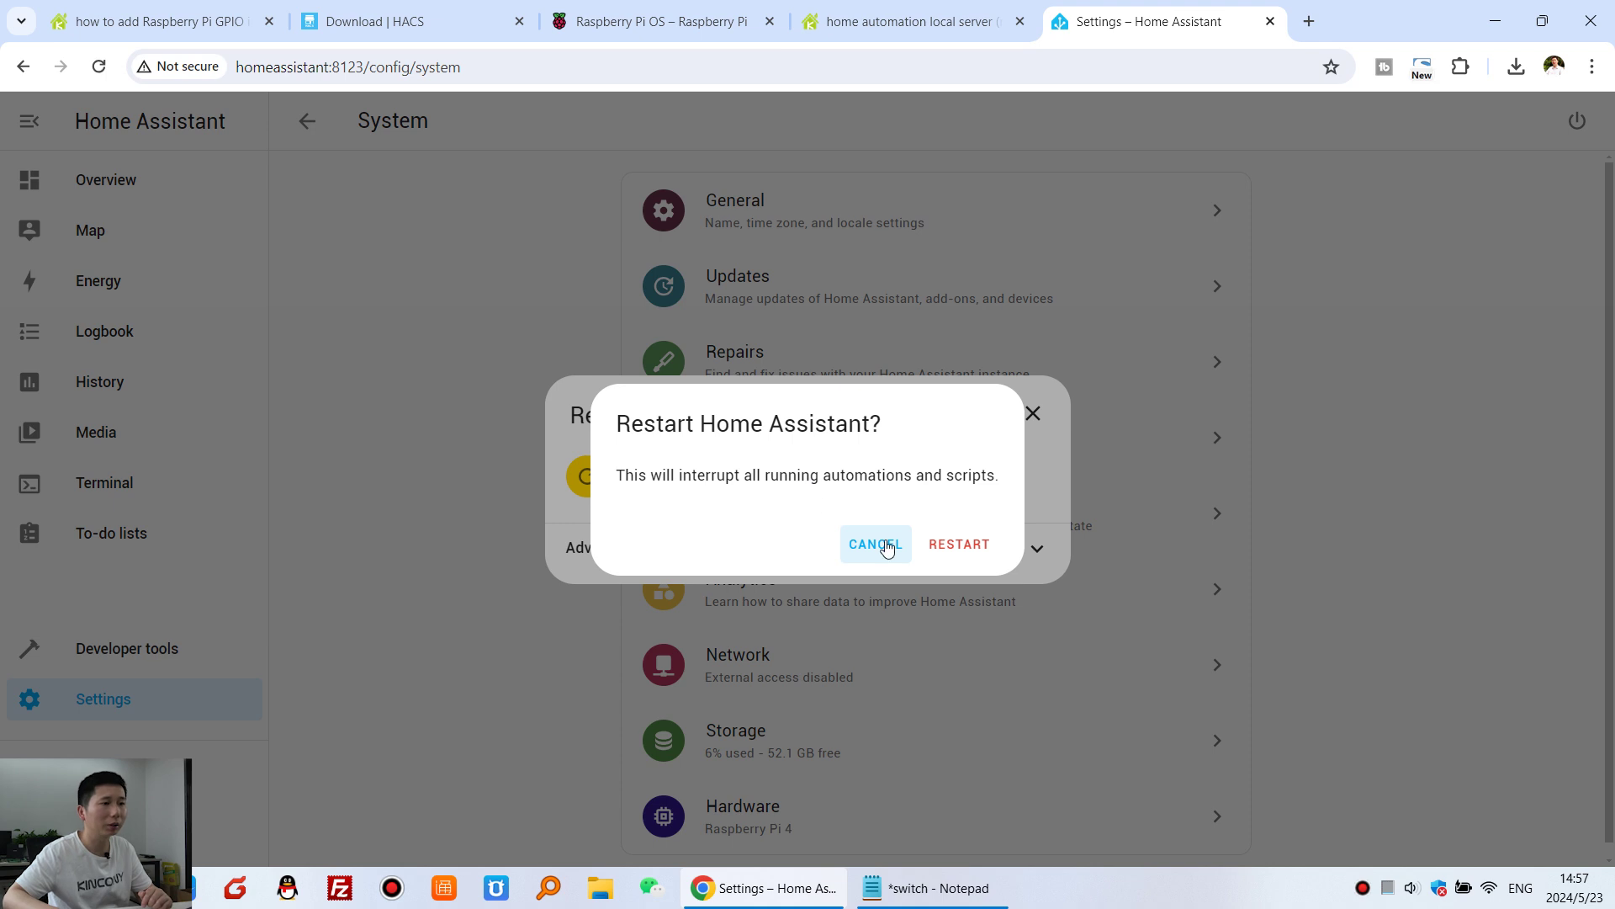
pyautogui.click(958, 547)
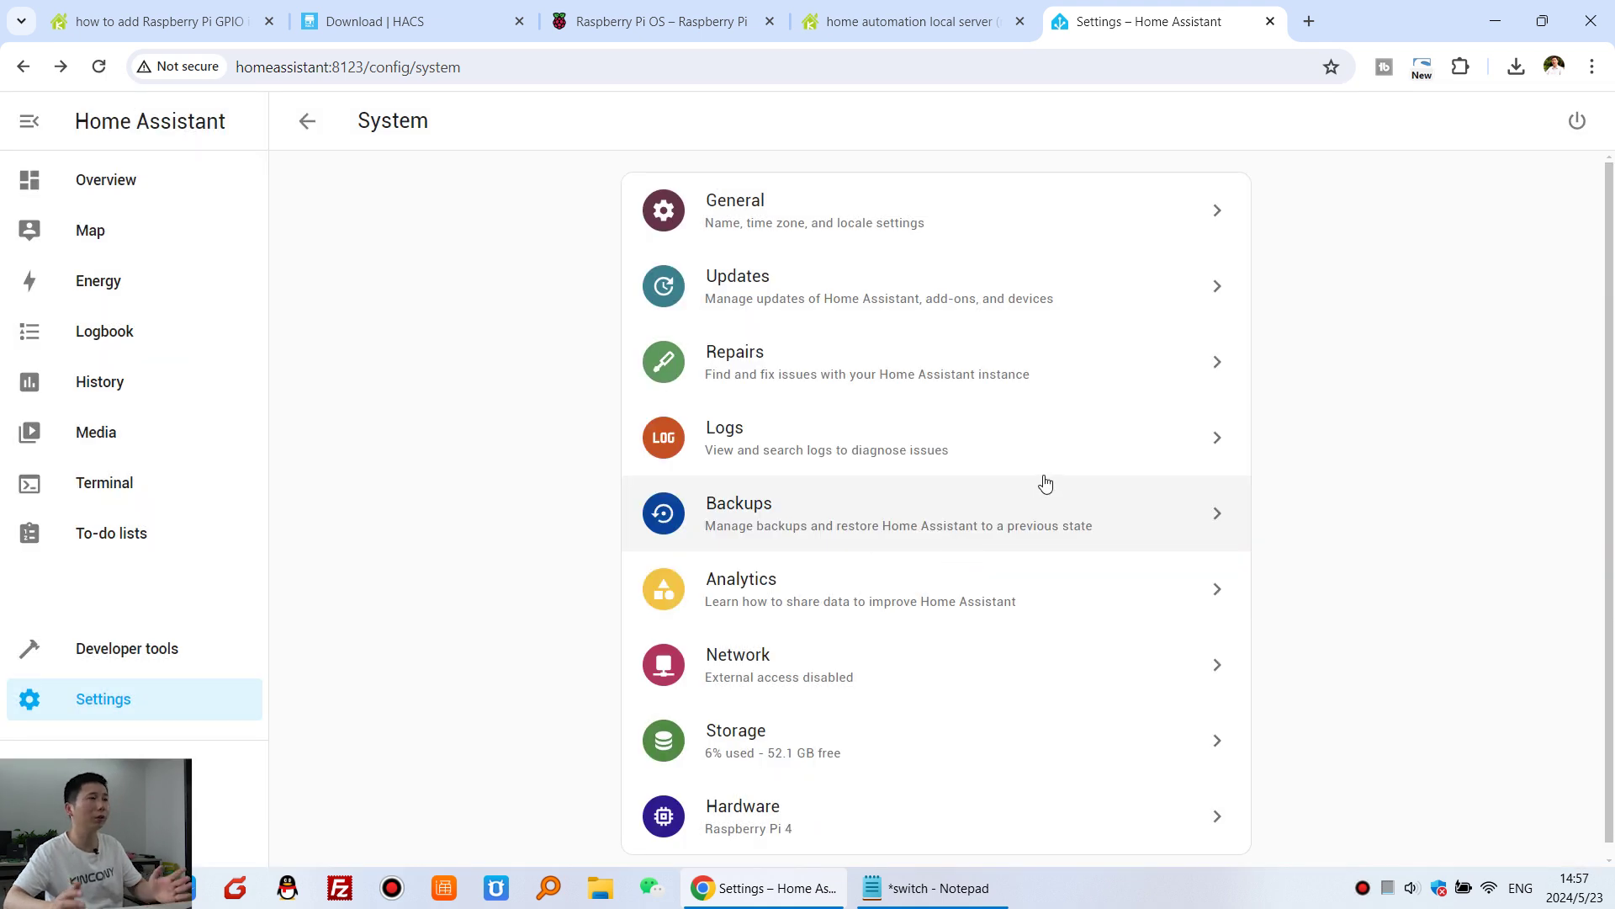
# - Review the restart step in the HACS download instructions
pyautogui.click(386, 15)
pyautogui.scroll(4, 723, 665)
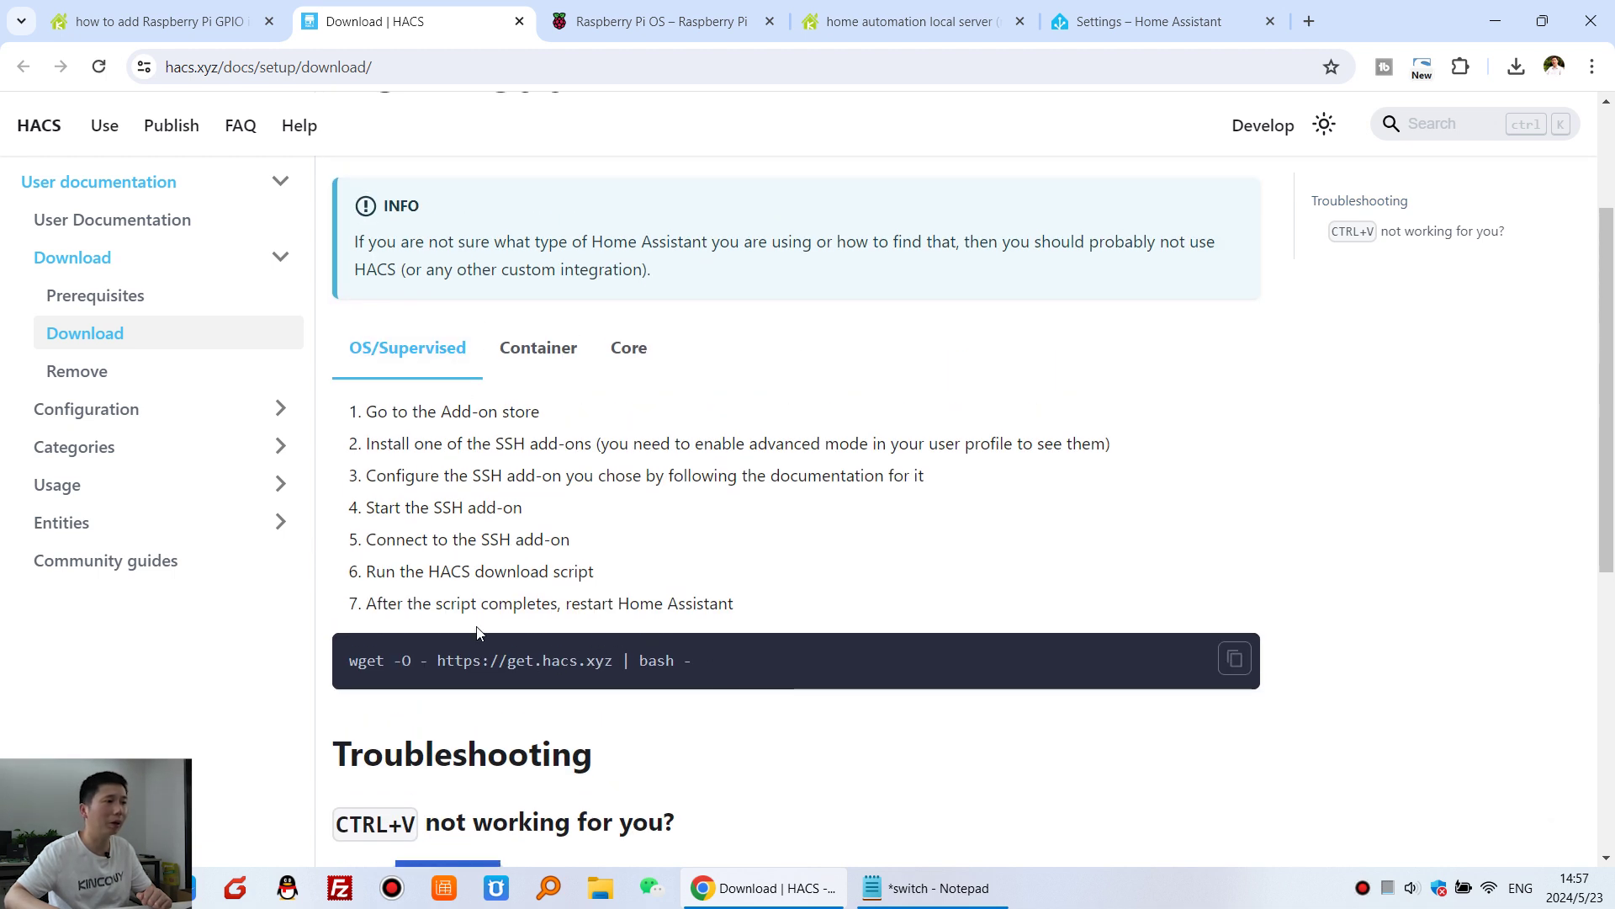
pyautogui.moveTo(735, 604); pyautogui.dragTo(487, 603)
pyautogui.click(779, 589)
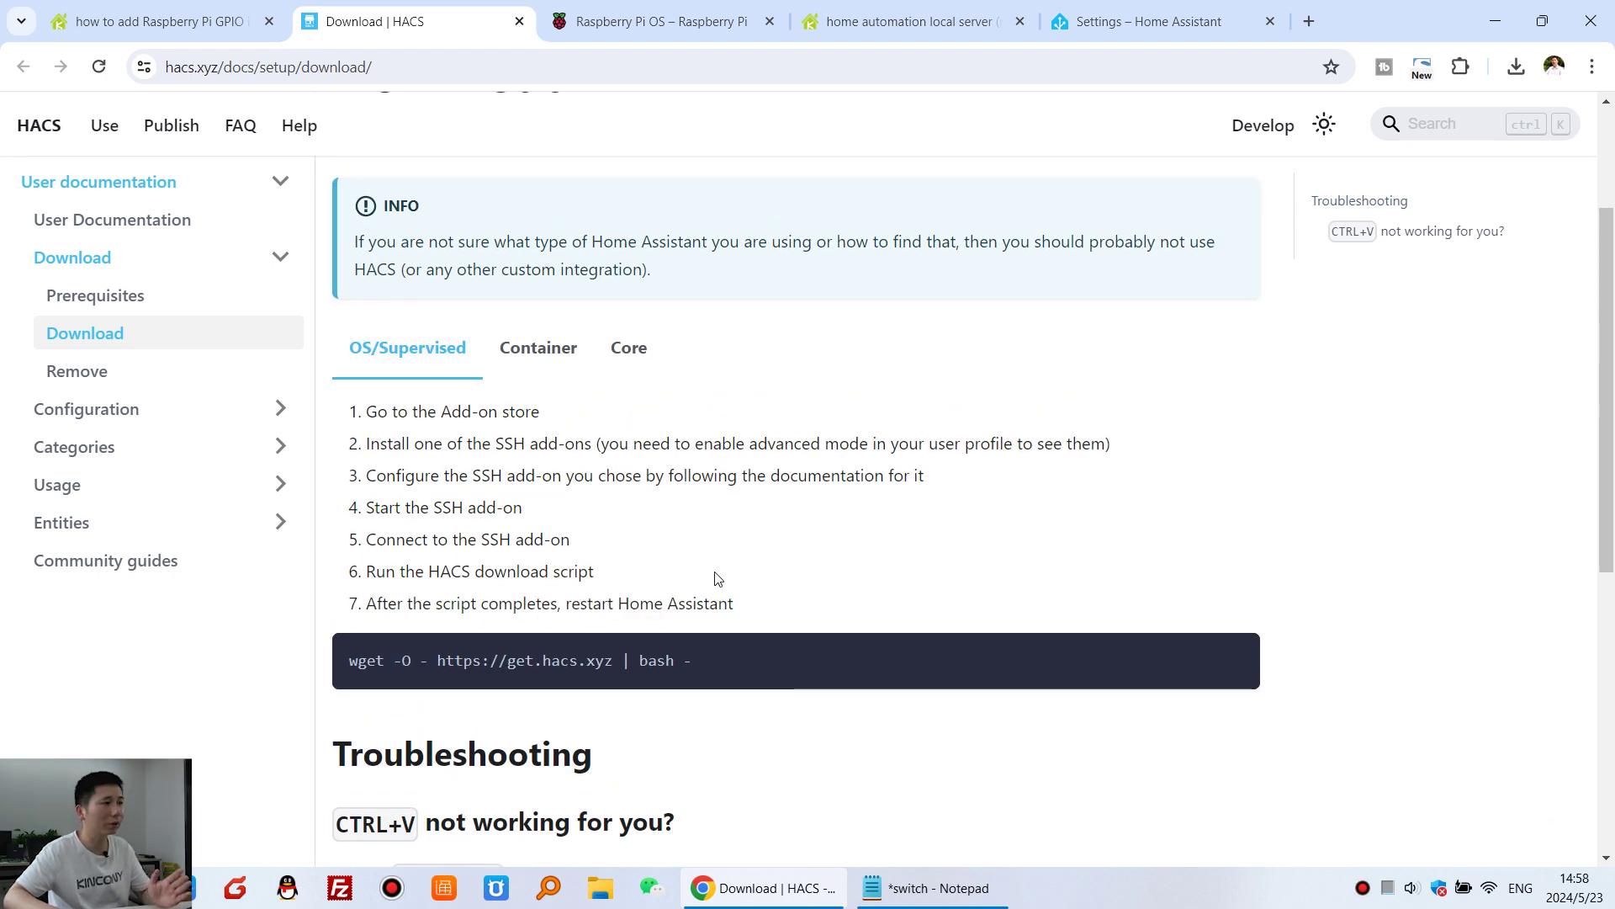
# - Open Configuration > Initial Configuration in the HACS docs and read its setup steps
pyautogui.click(130, 412)
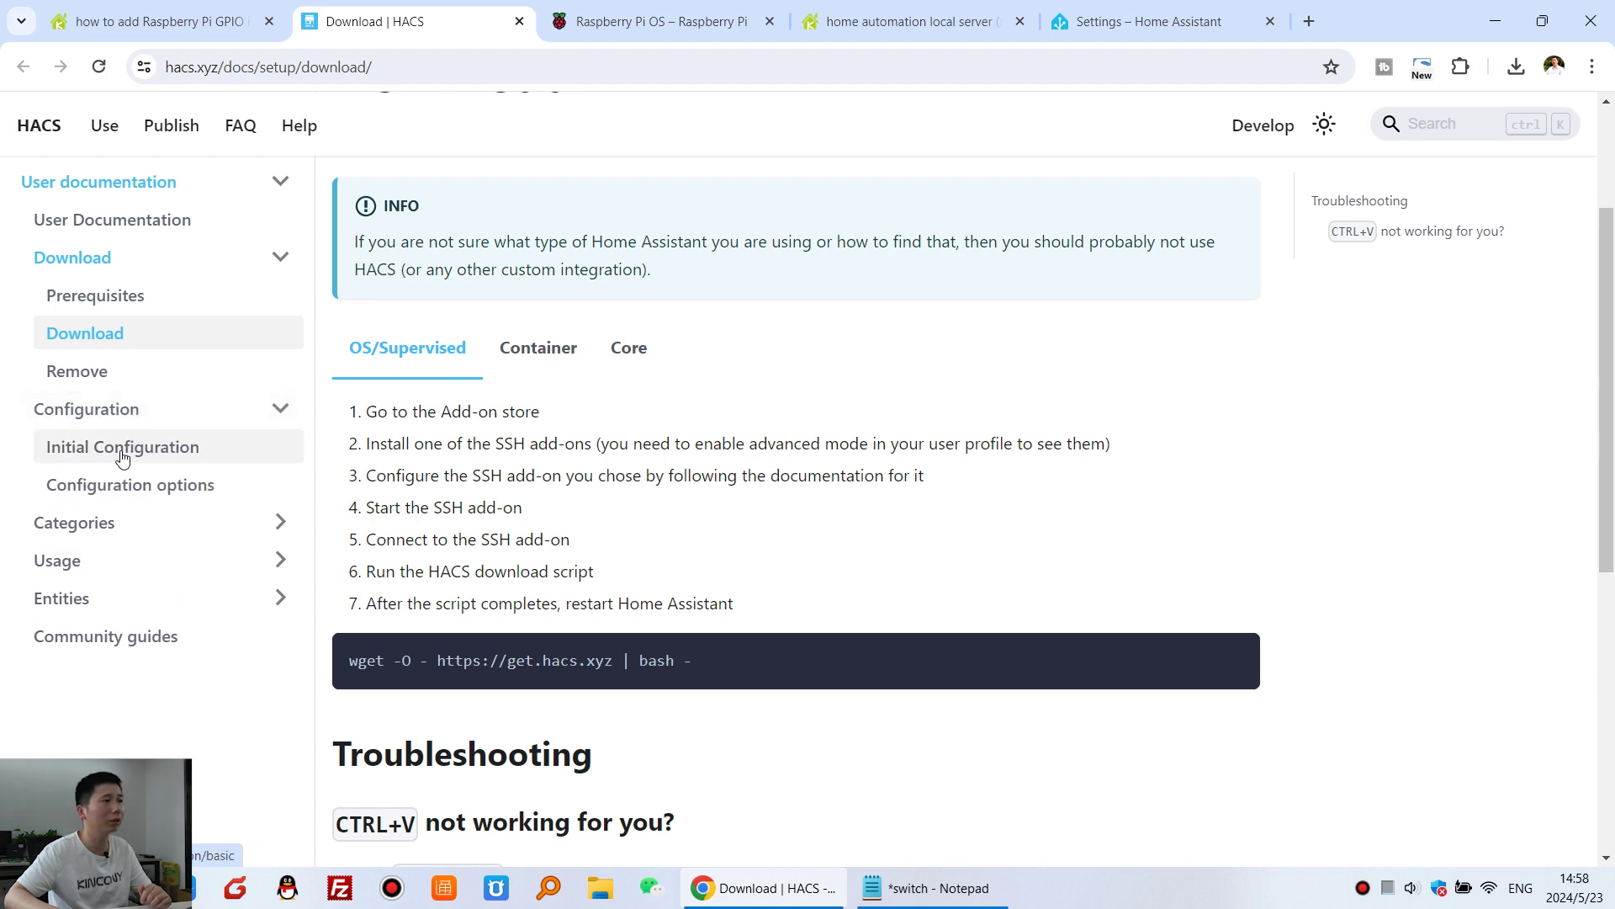
pyautogui.click(155, 457)
pyautogui.scroll(-3, 884, 498)
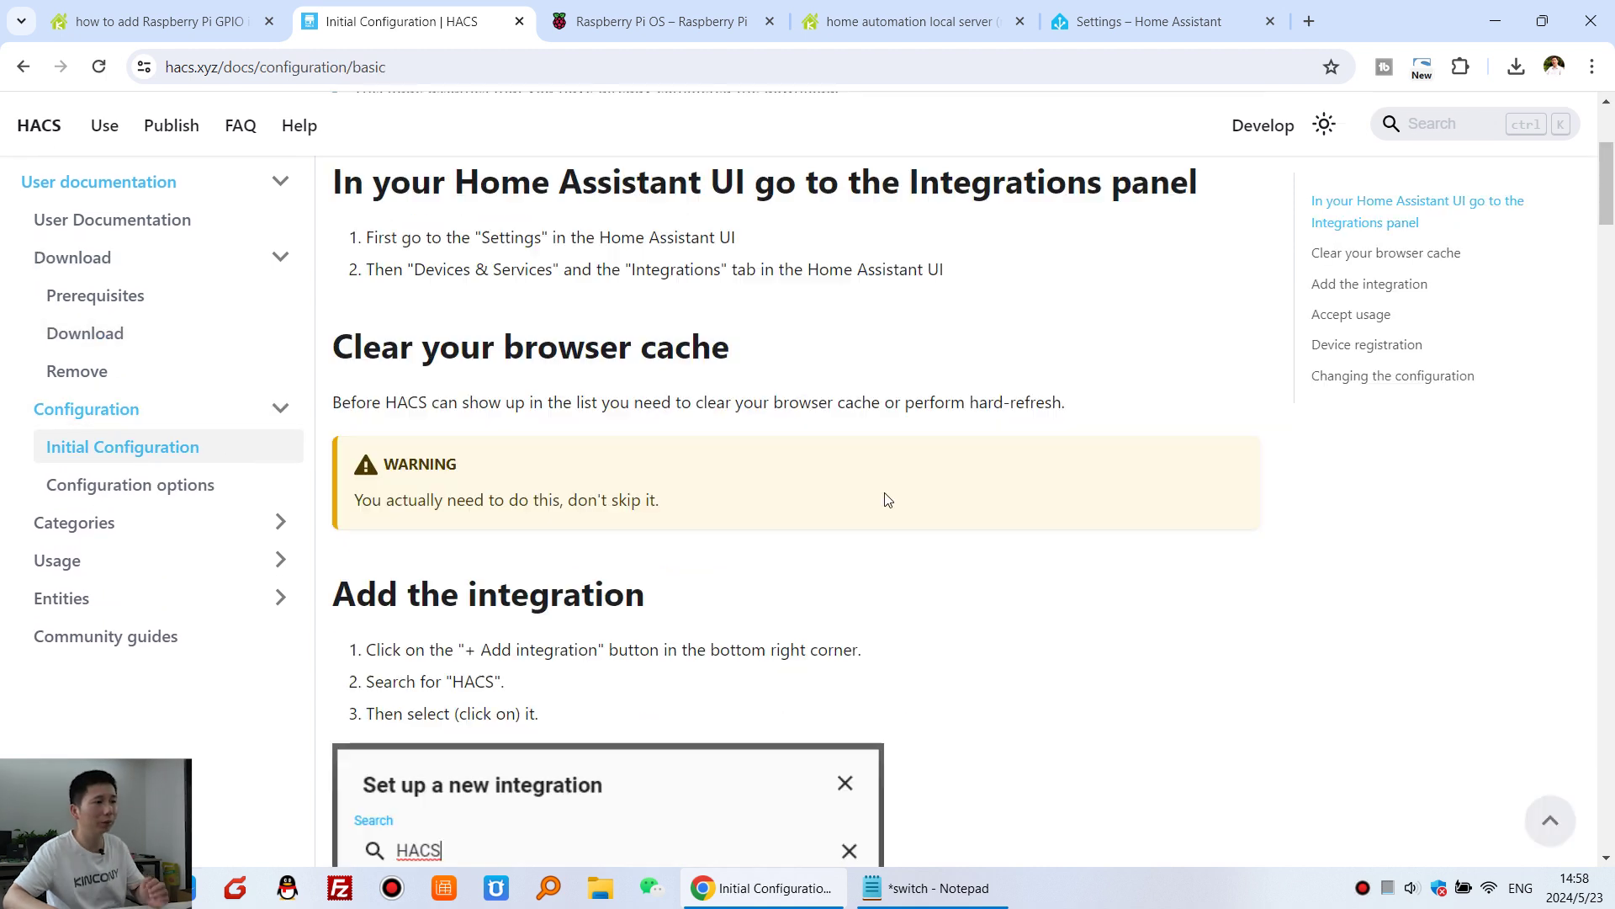
pyautogui.scroll(-20, 891, 511)
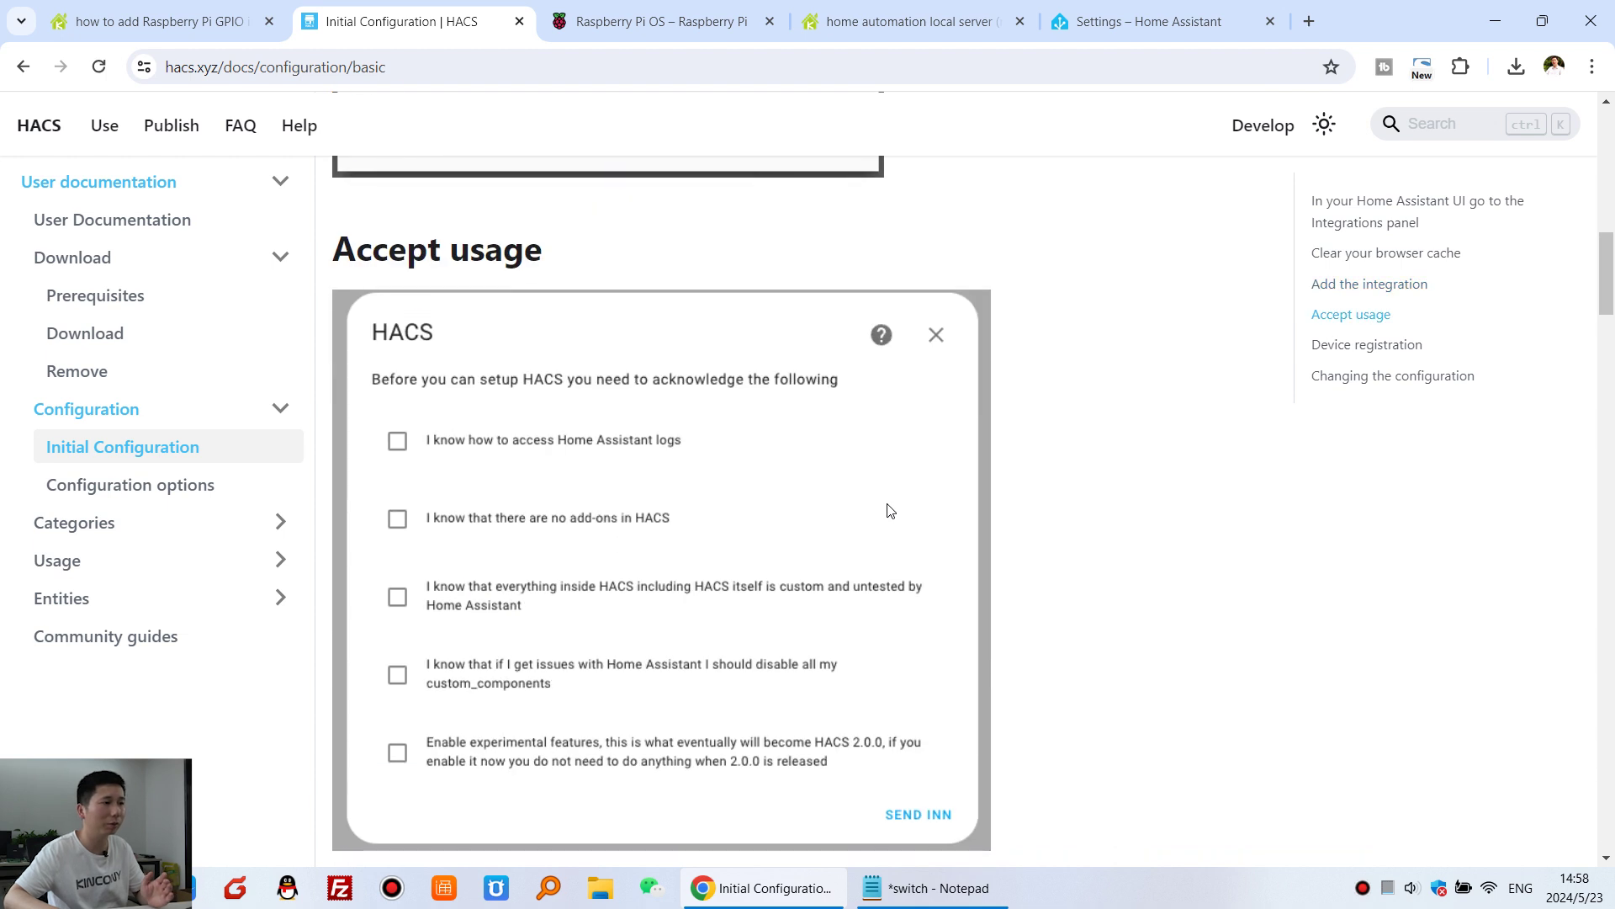
pyautogui.scroll(-20, 891, 511)
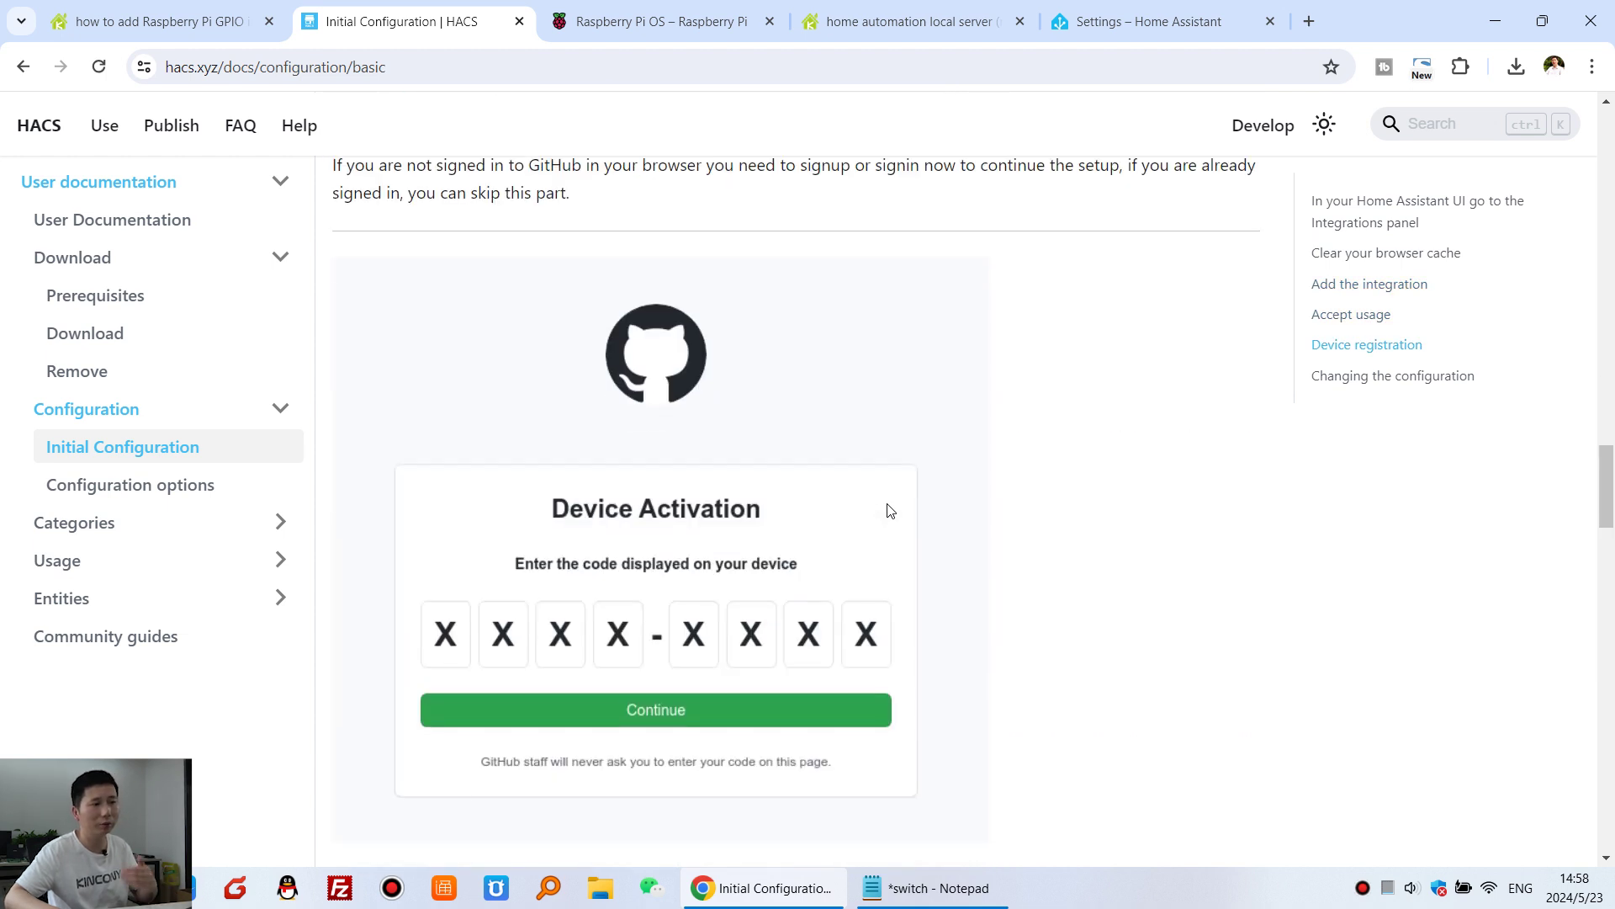
pyautogui.scroll(-7, 890, 511)
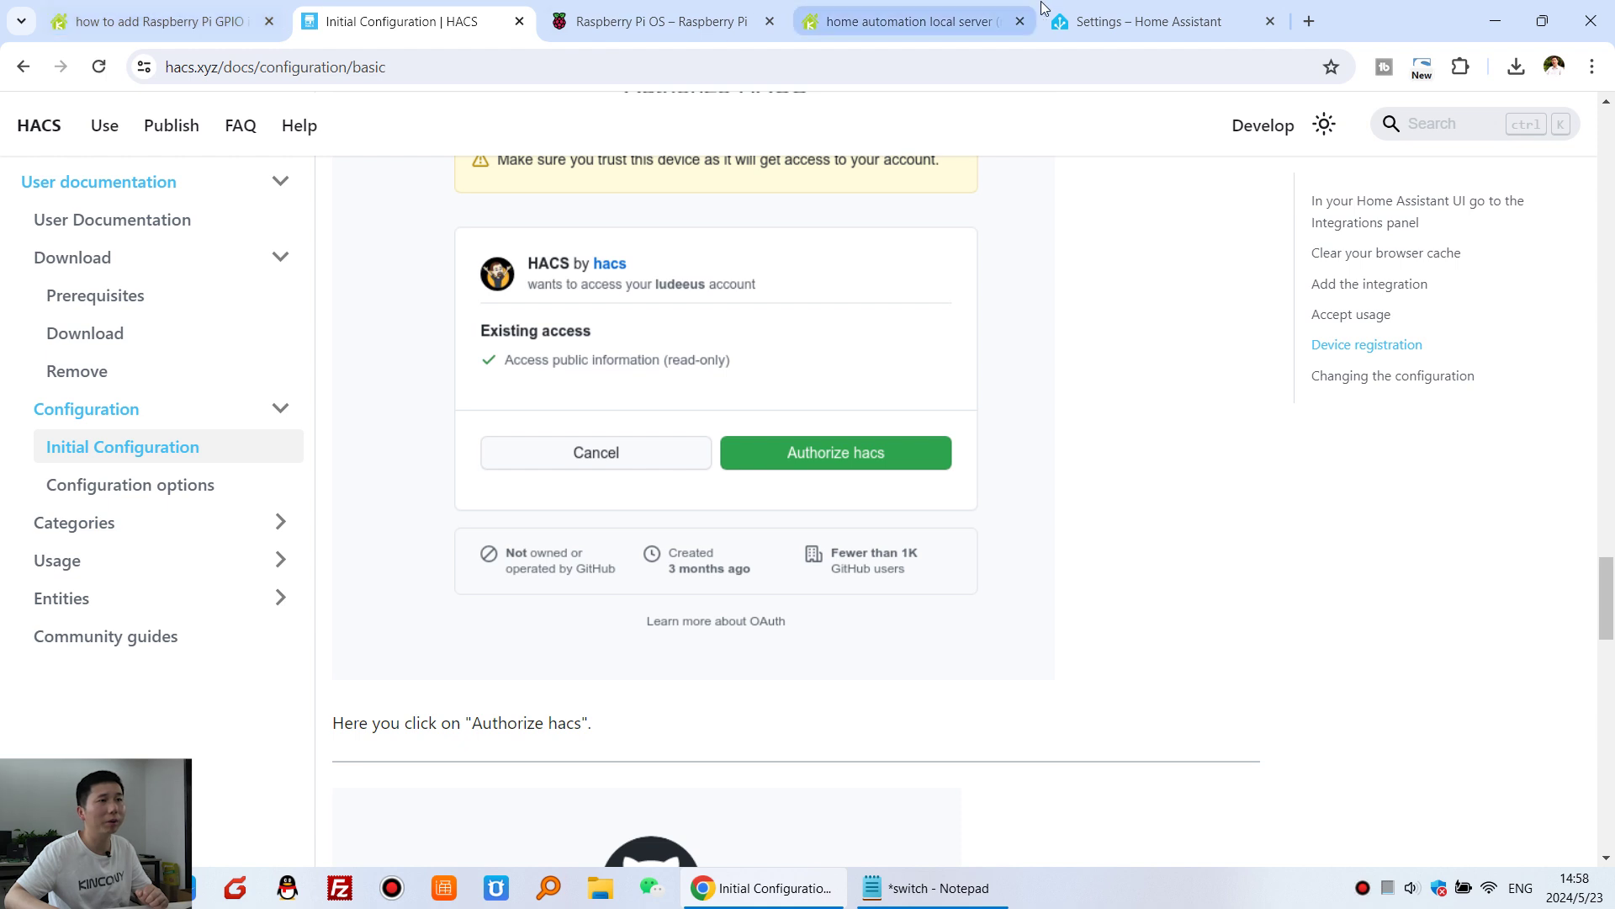
pyautogui.click(1132, 20)
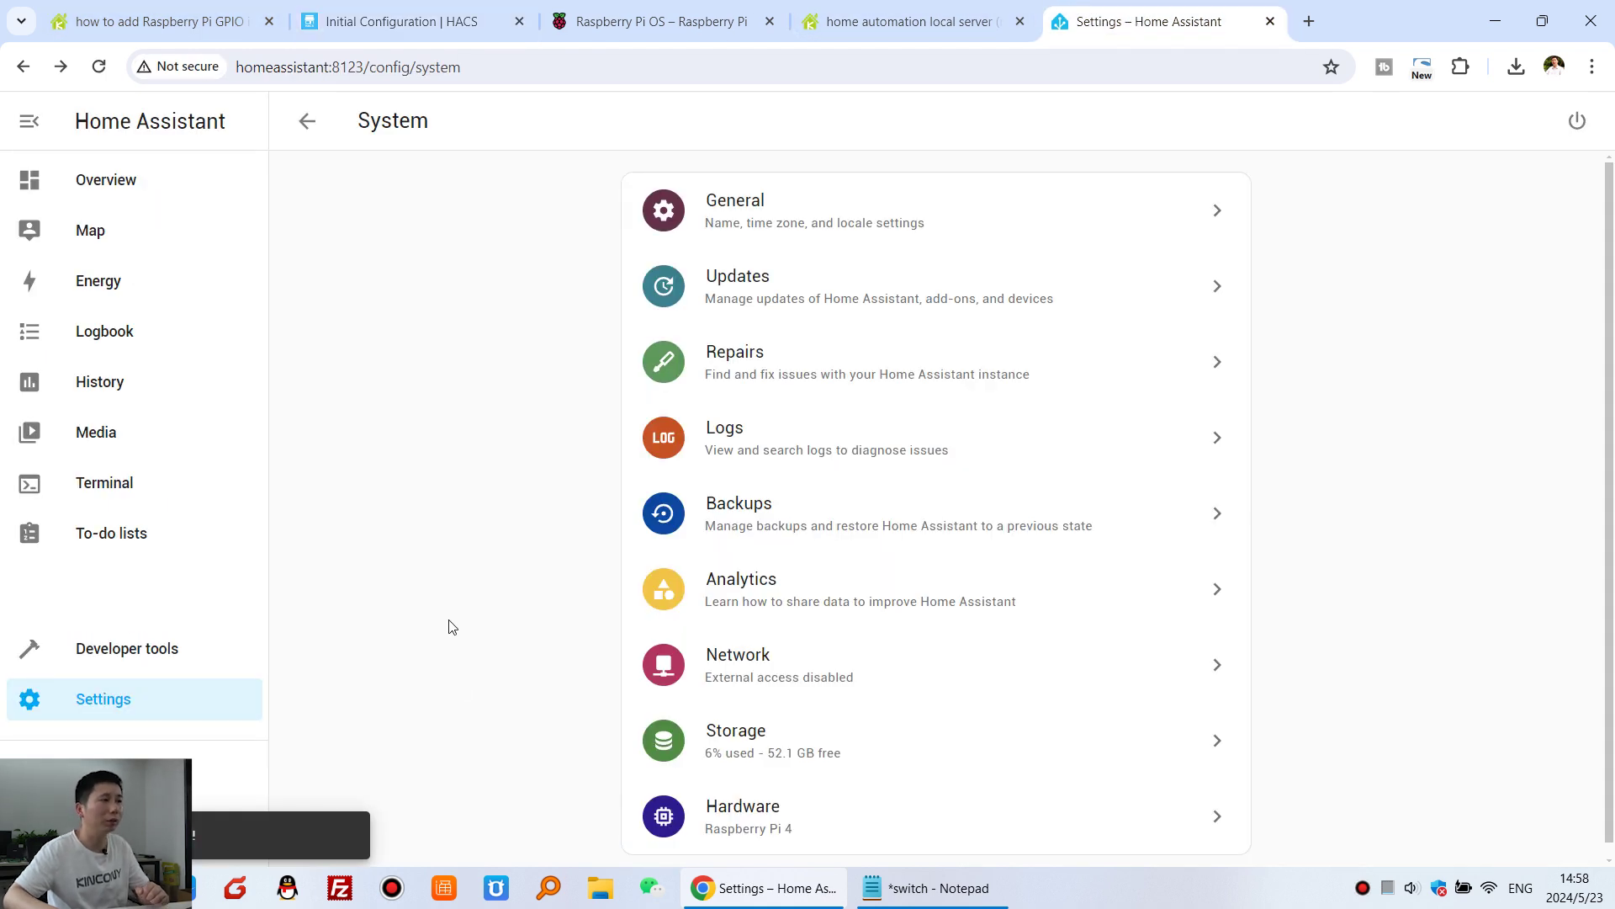
# - Add a new integration from Devices & services, searching 'hacs' and choosing HACS
pyautogui.click(118, 701)
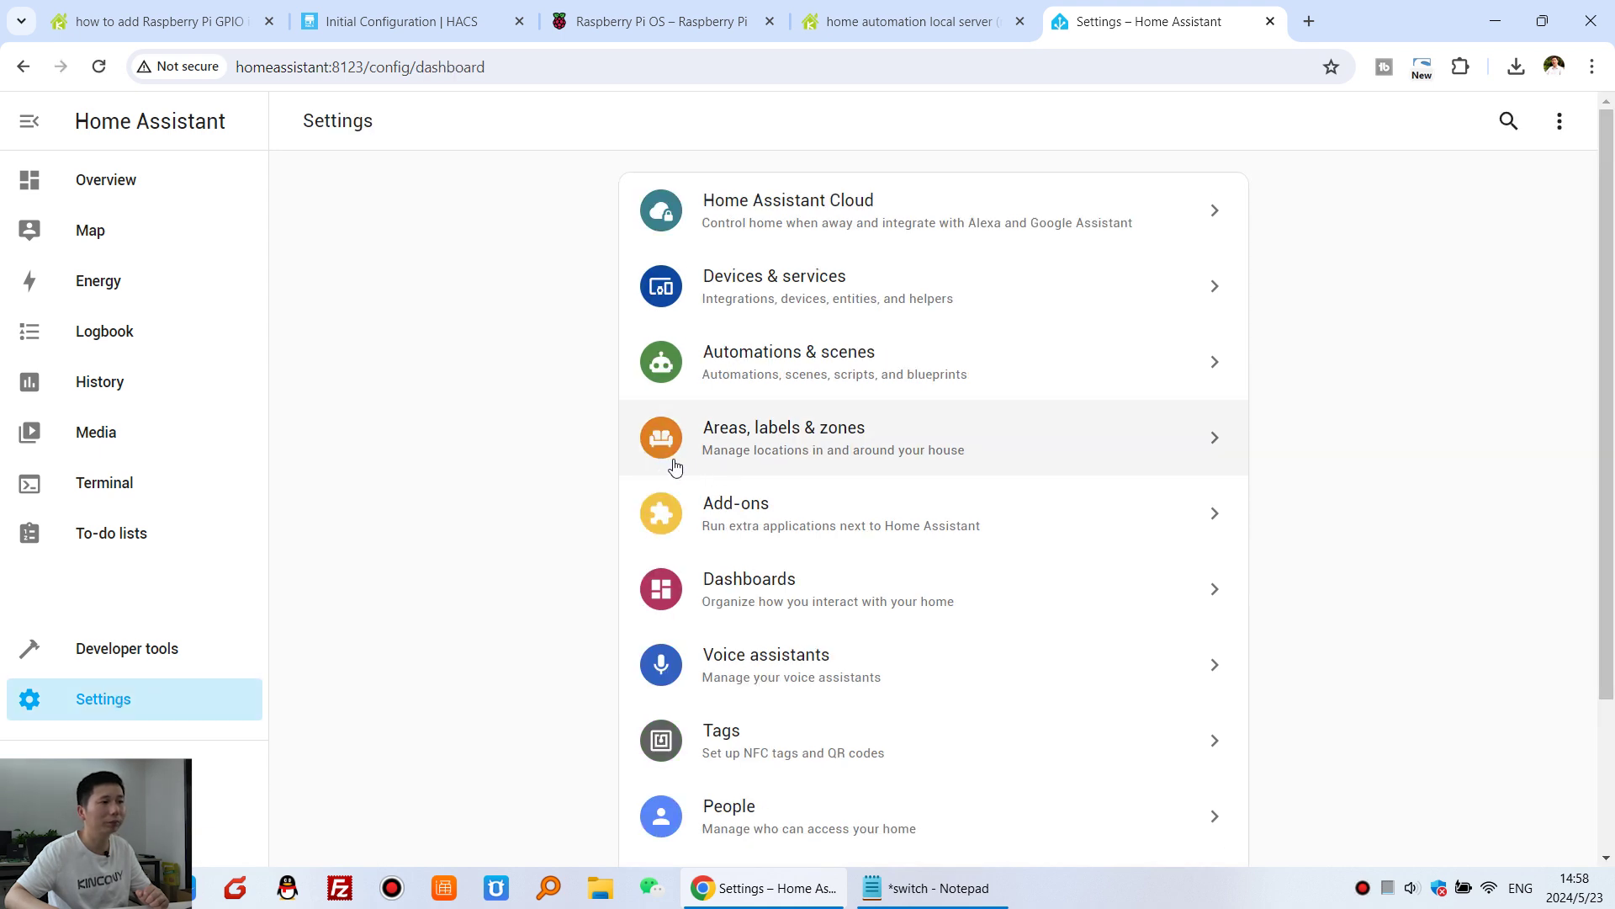
pyautogui.click(799, 293)
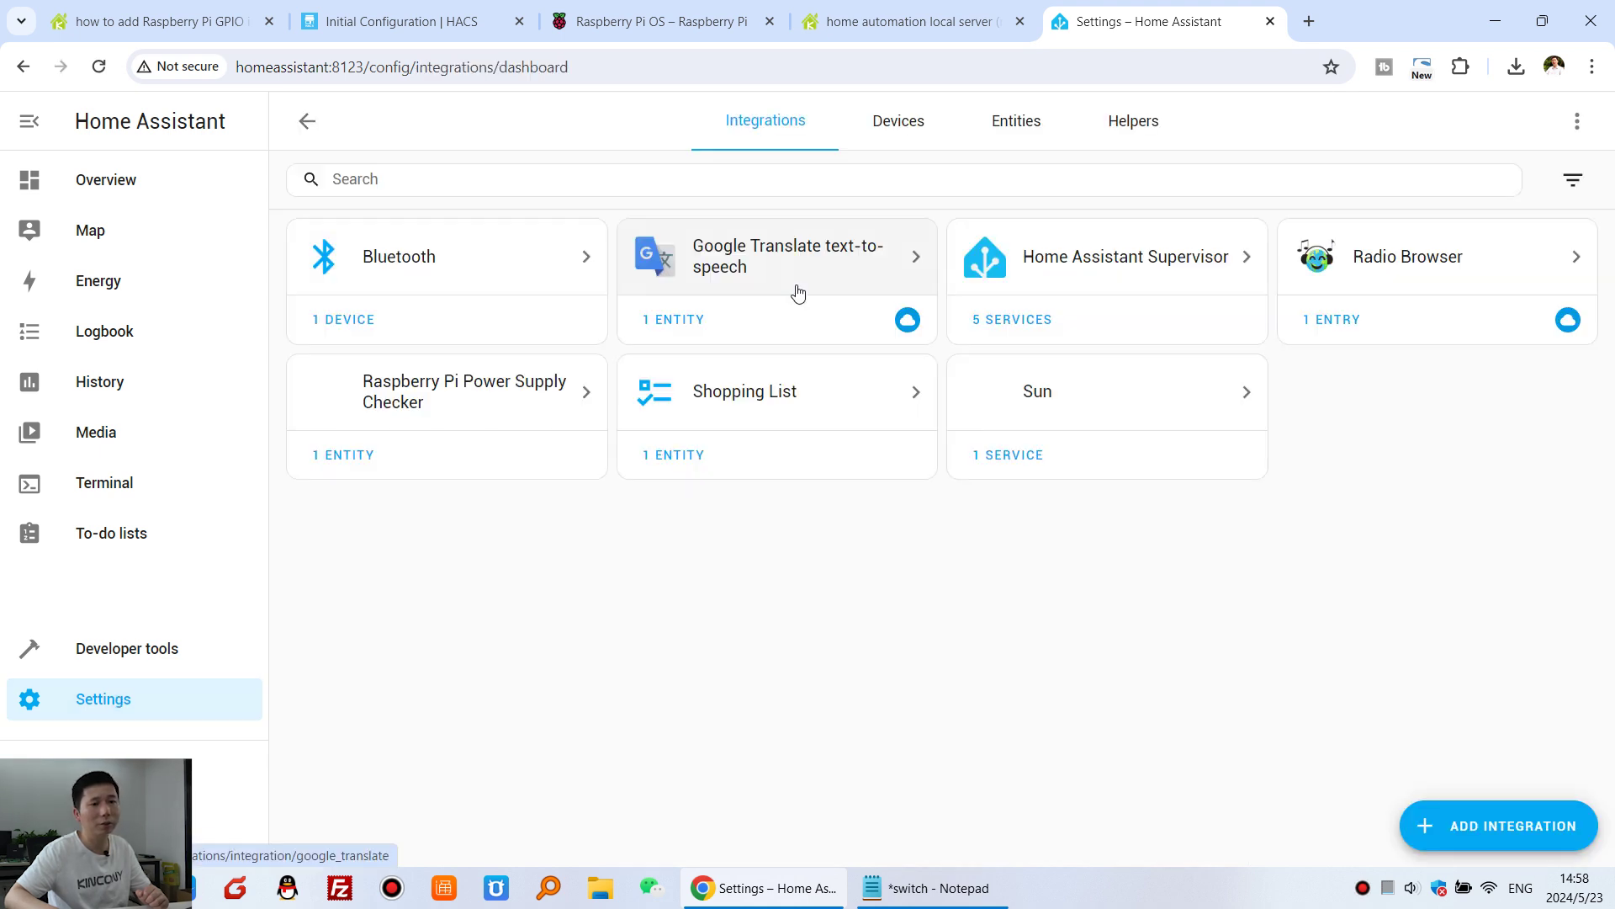
pyautogui.click(1543, 825)
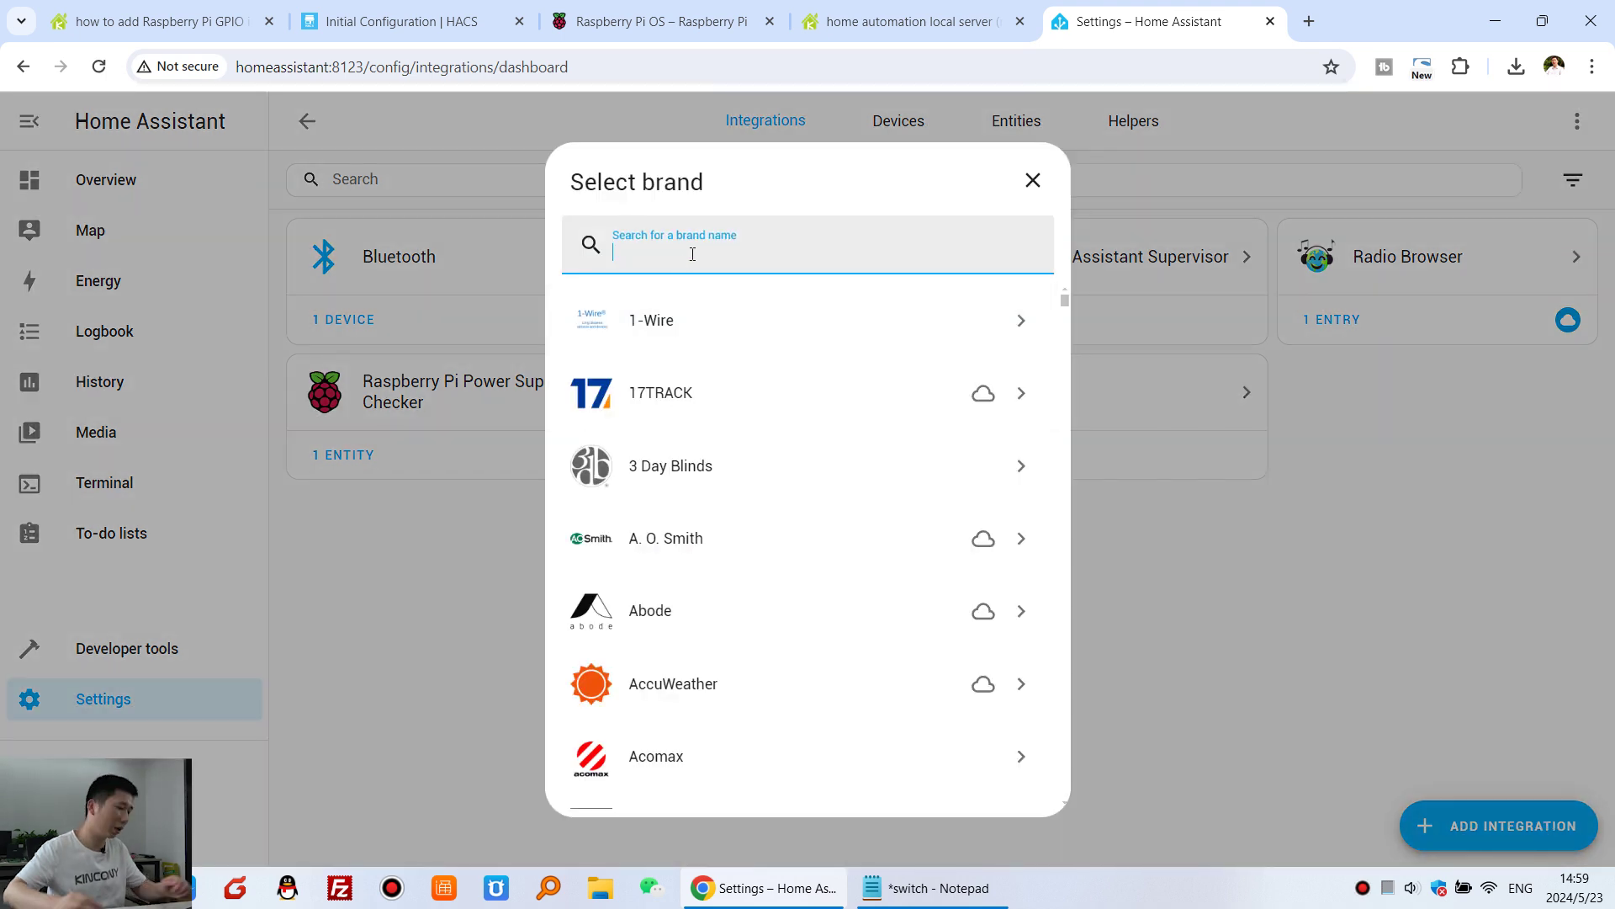
pyautogui.write('hacs')
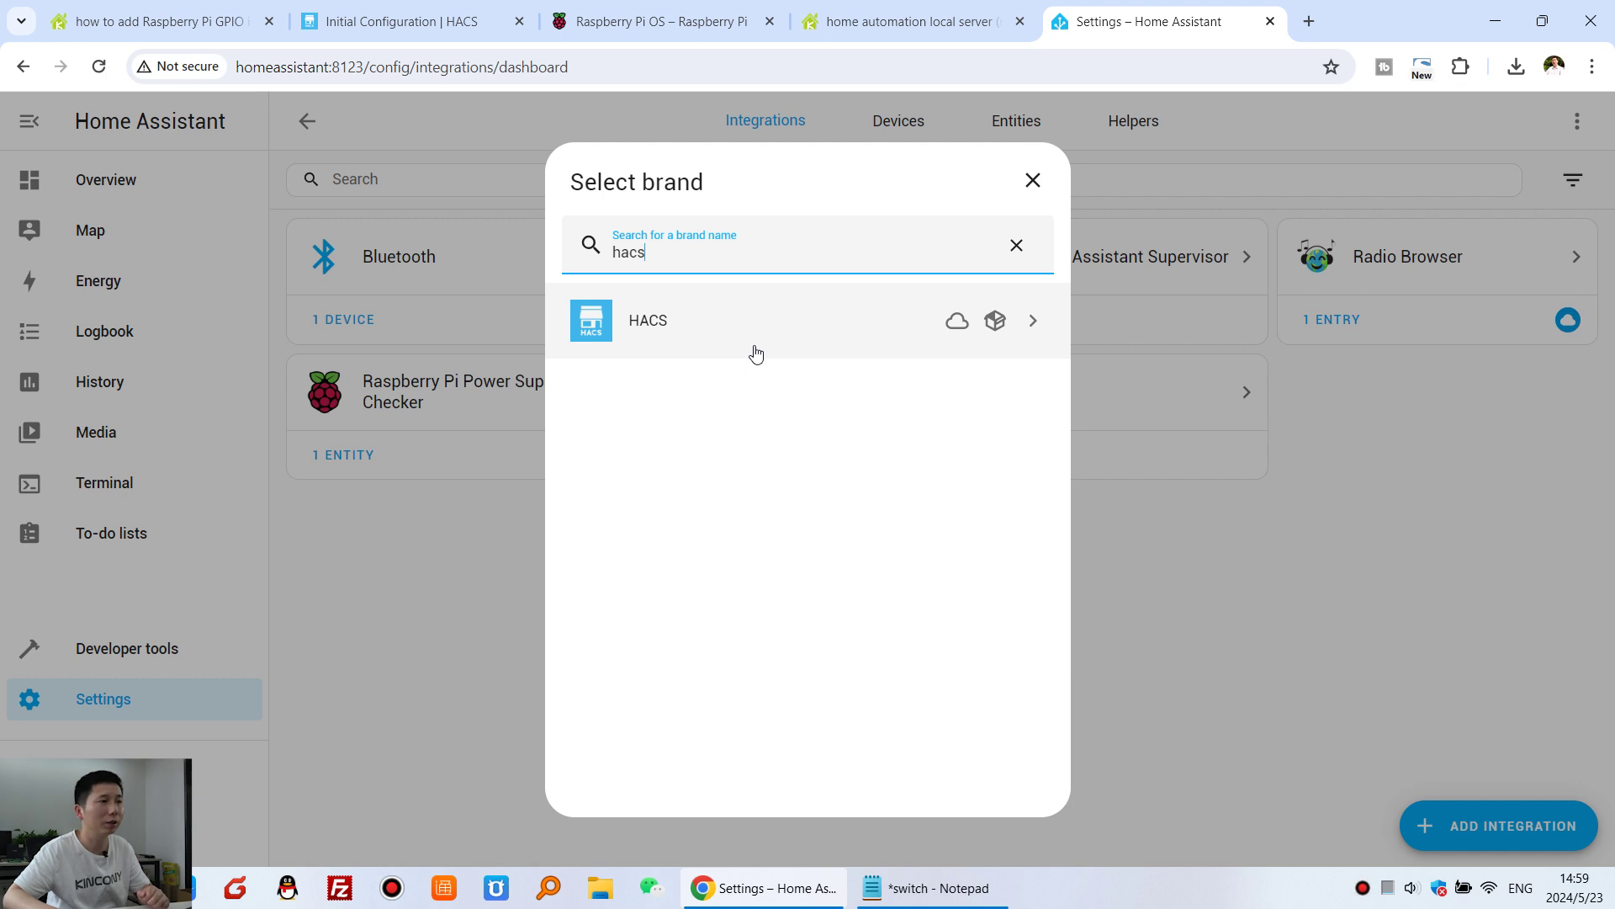
pyautogui.click(803, 330)
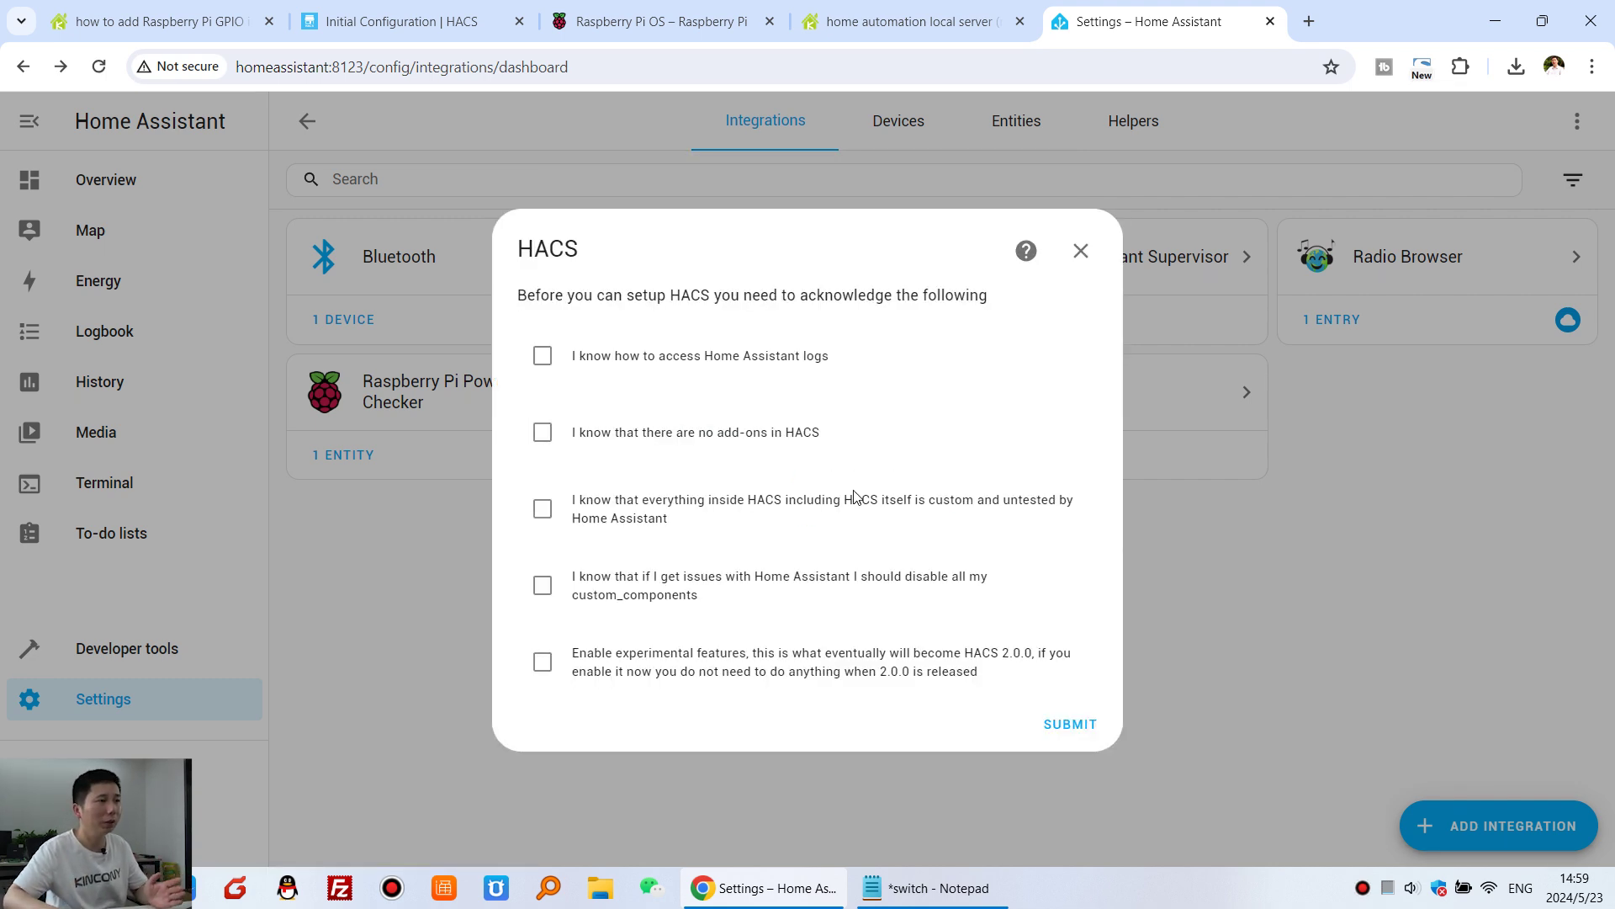
# - Tick the four HACS acknowledgement checkboxes and submit
pyautogui.click(542, 356)
pyautogui.click(543, 432)
pyautogui.click(543, 511)
pyautogui.click(542, 585)
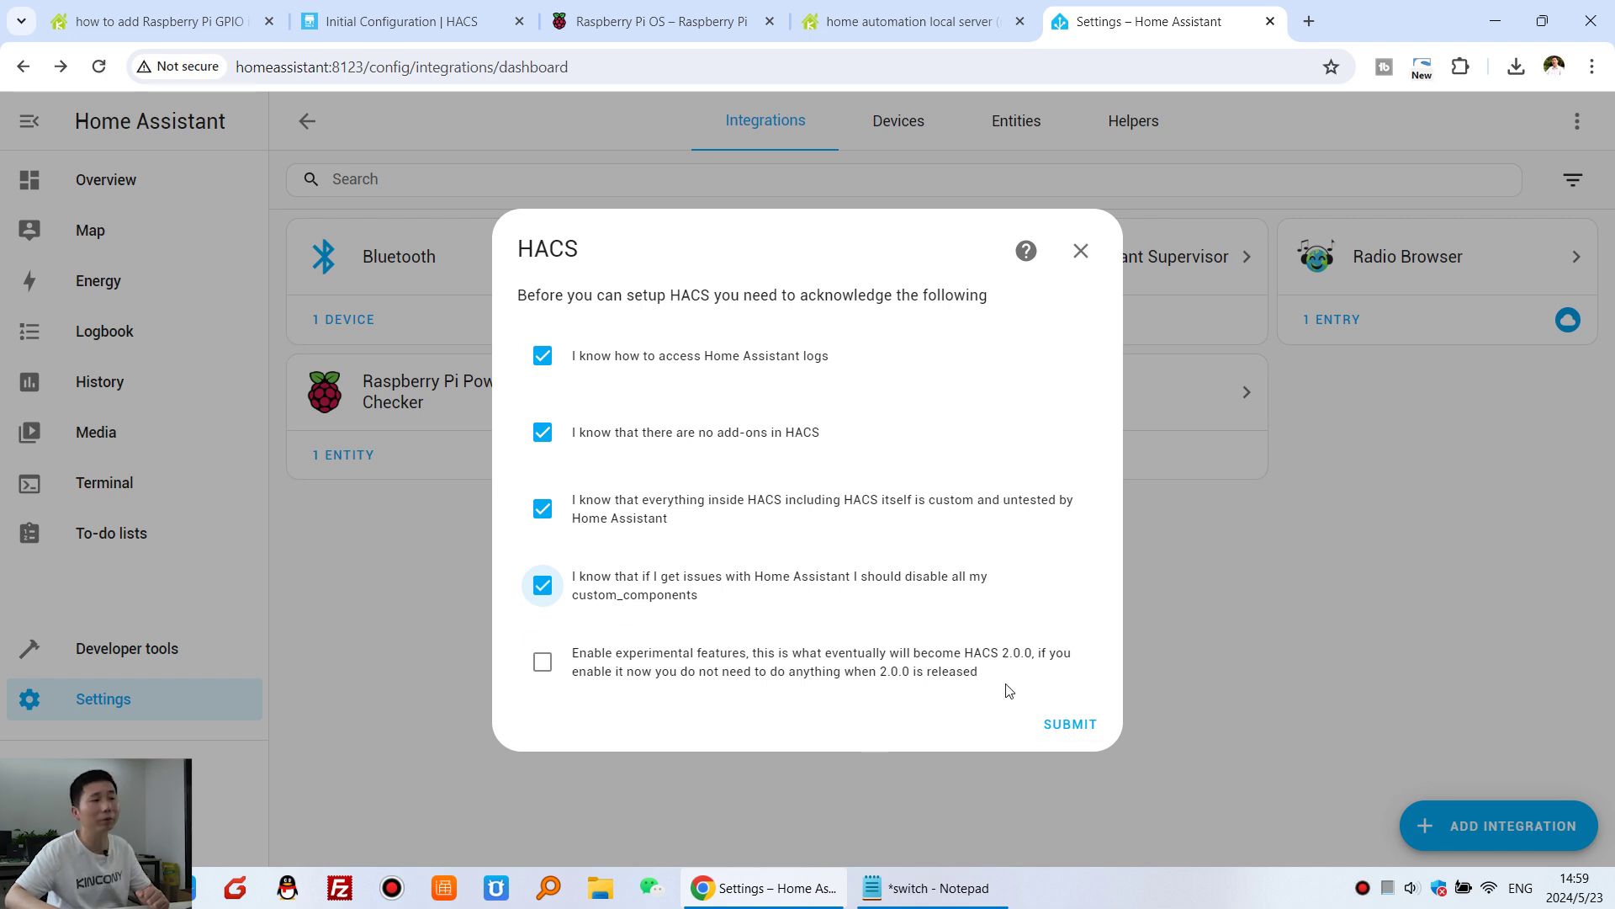
pyautogui.click(1067, 726)
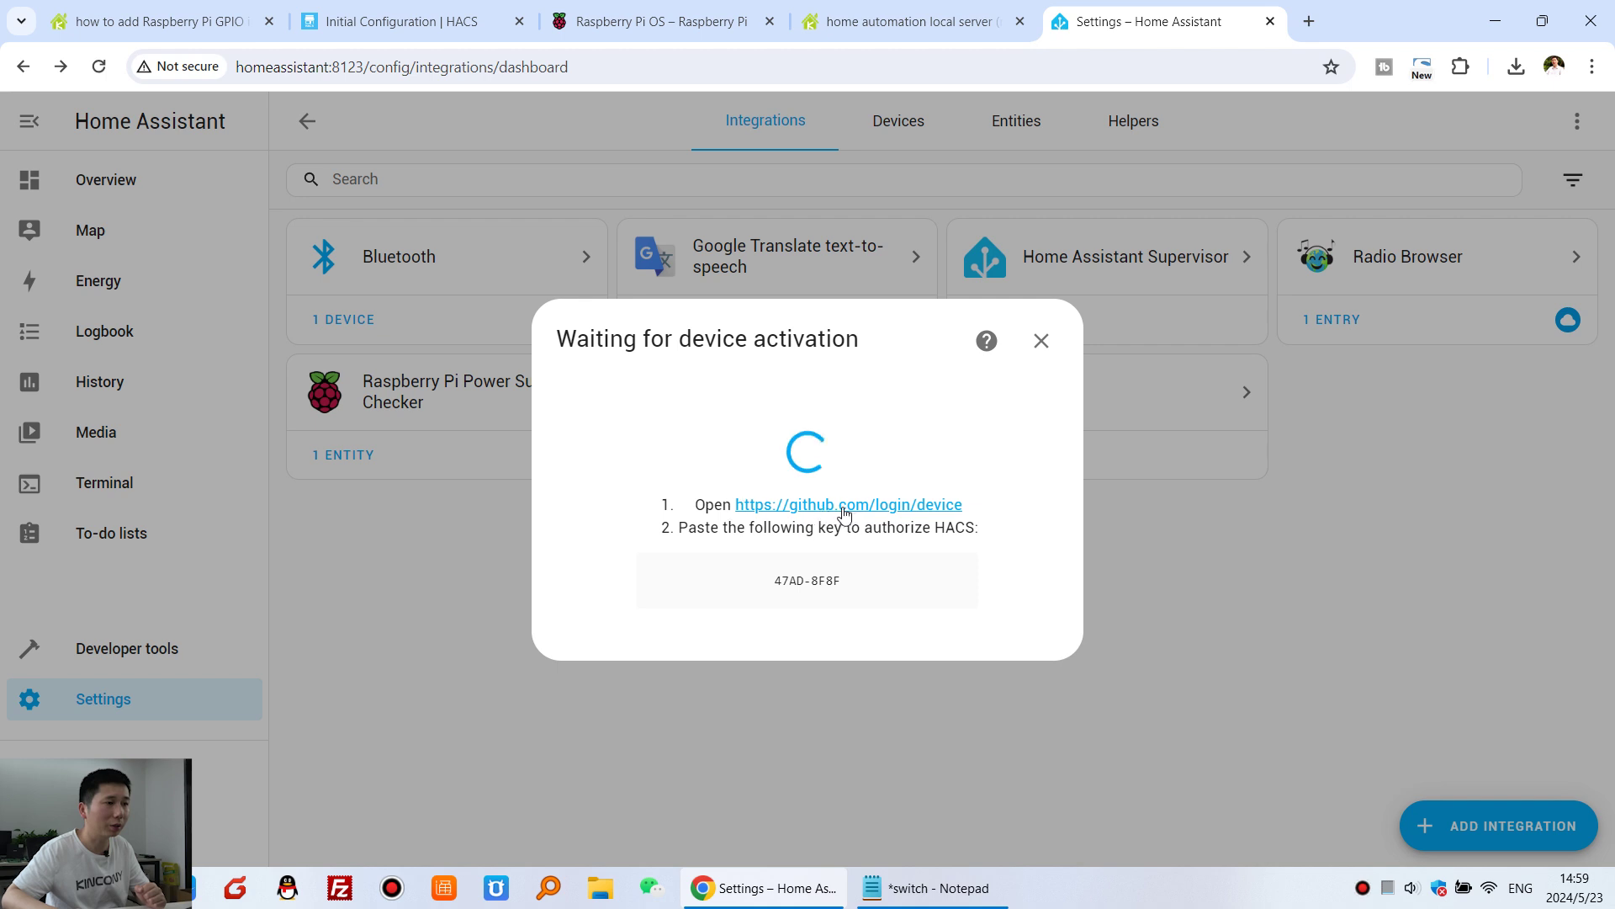
# - Open GitHub's device login page and copy the device activation key from Home Assistant
pyautogui.click(912, 515)
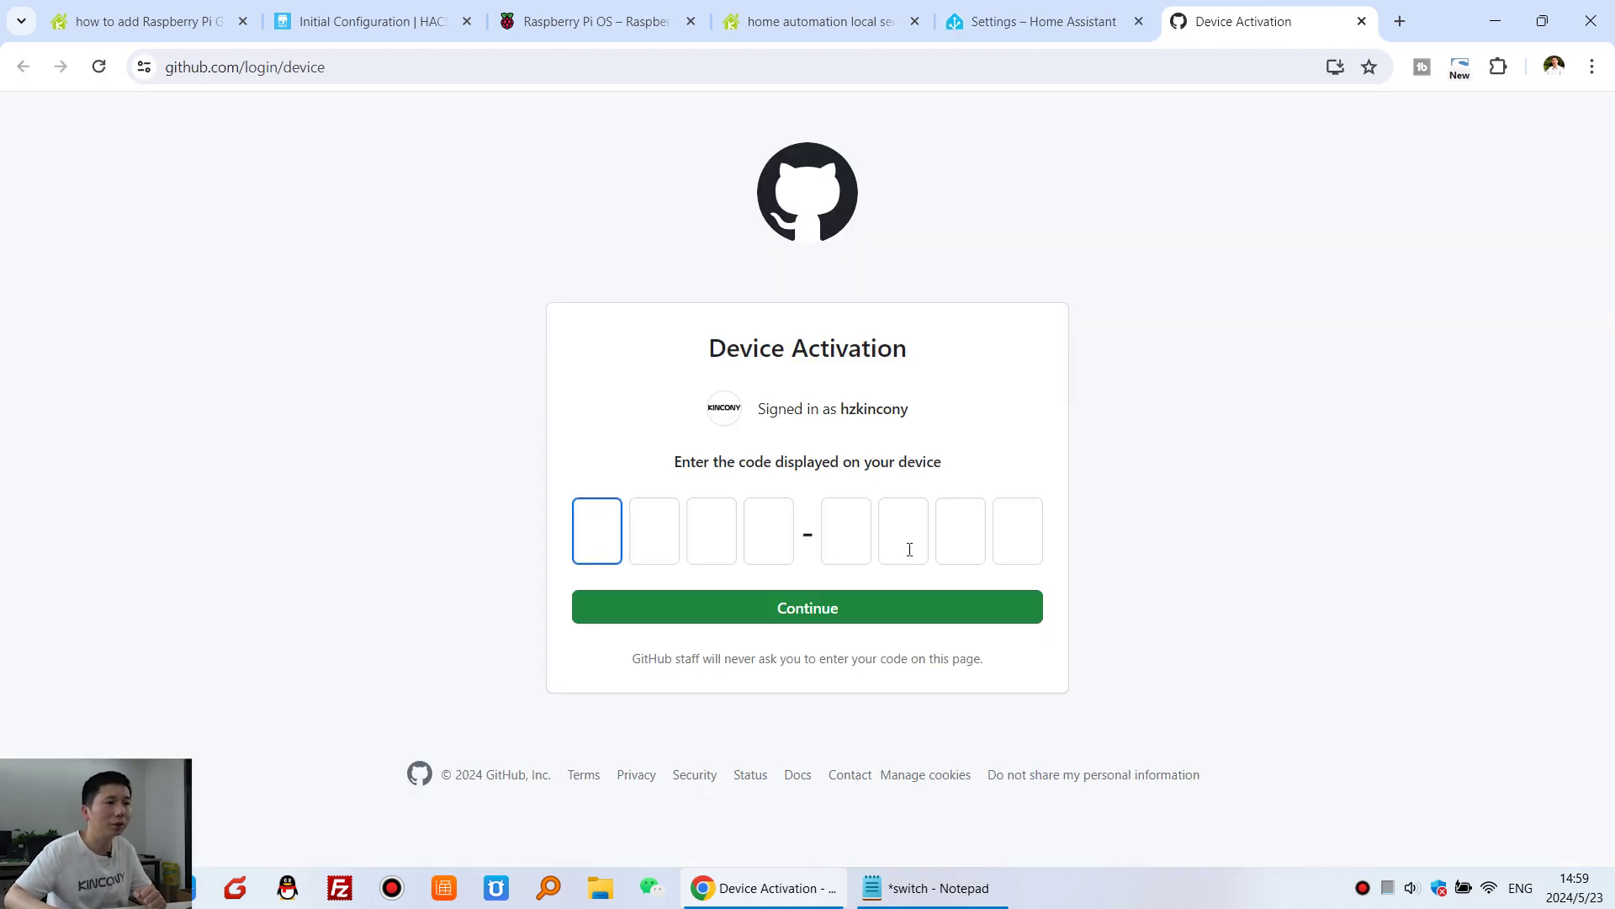
pyautogui.click(1046, 19)
pyautogui.moveTo(773, 580); pyautogui.dragTo(841, 582)
pyautogui.rightClick(841, 585)
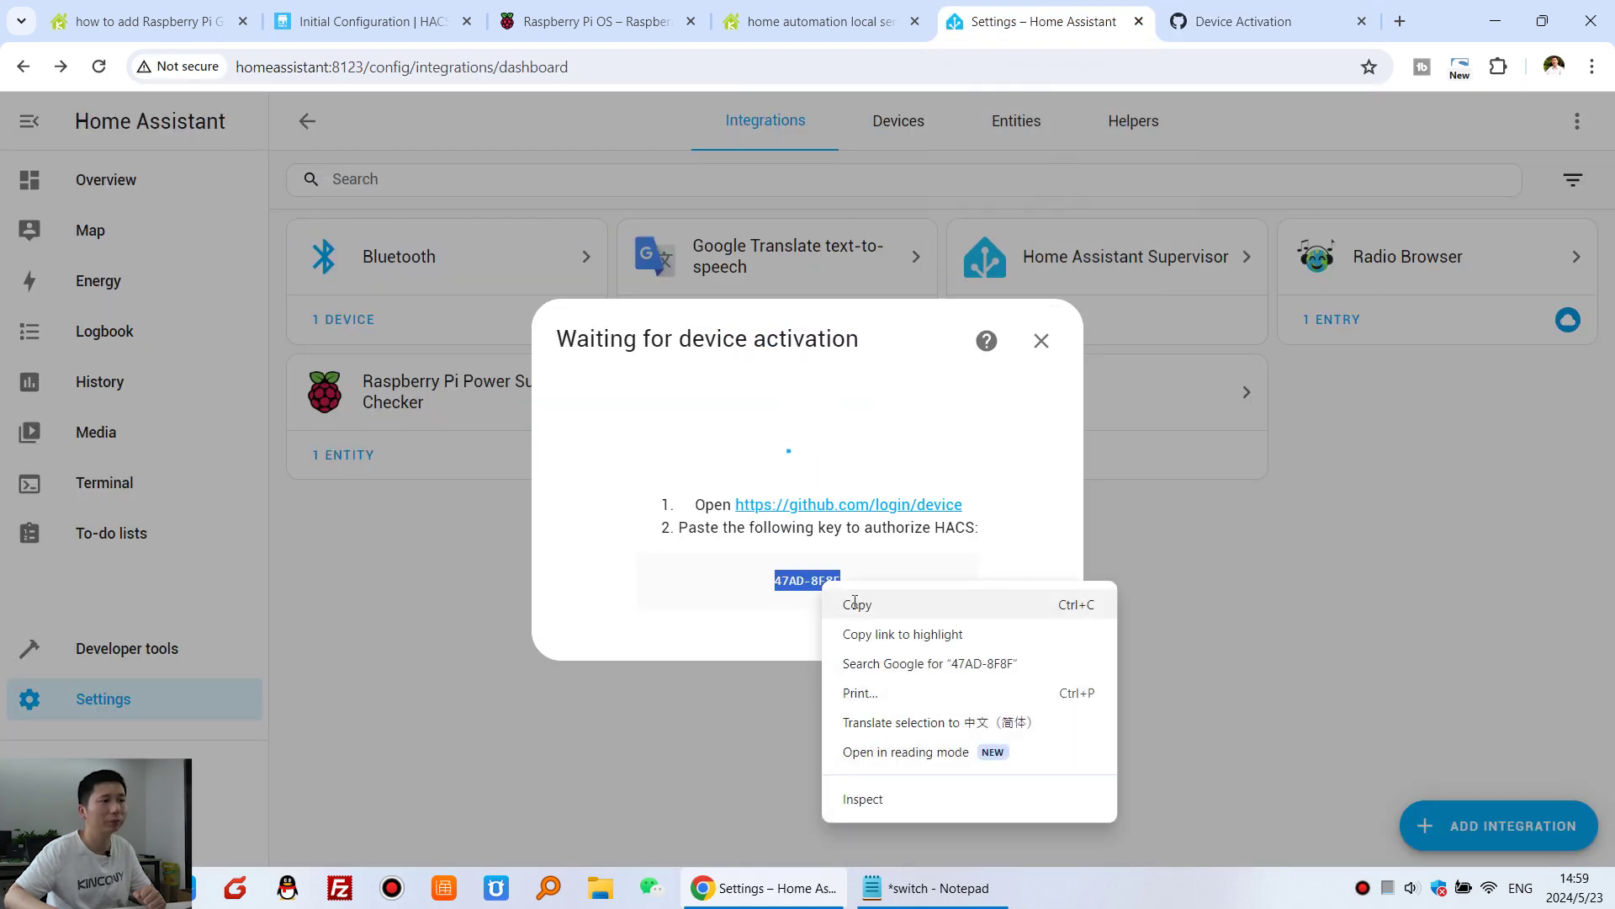
pyautogui.click(854, 602)
# - Paste the activation key on GitHub, submit it, and authorize HACS
pyautogui.click(1262, 20)
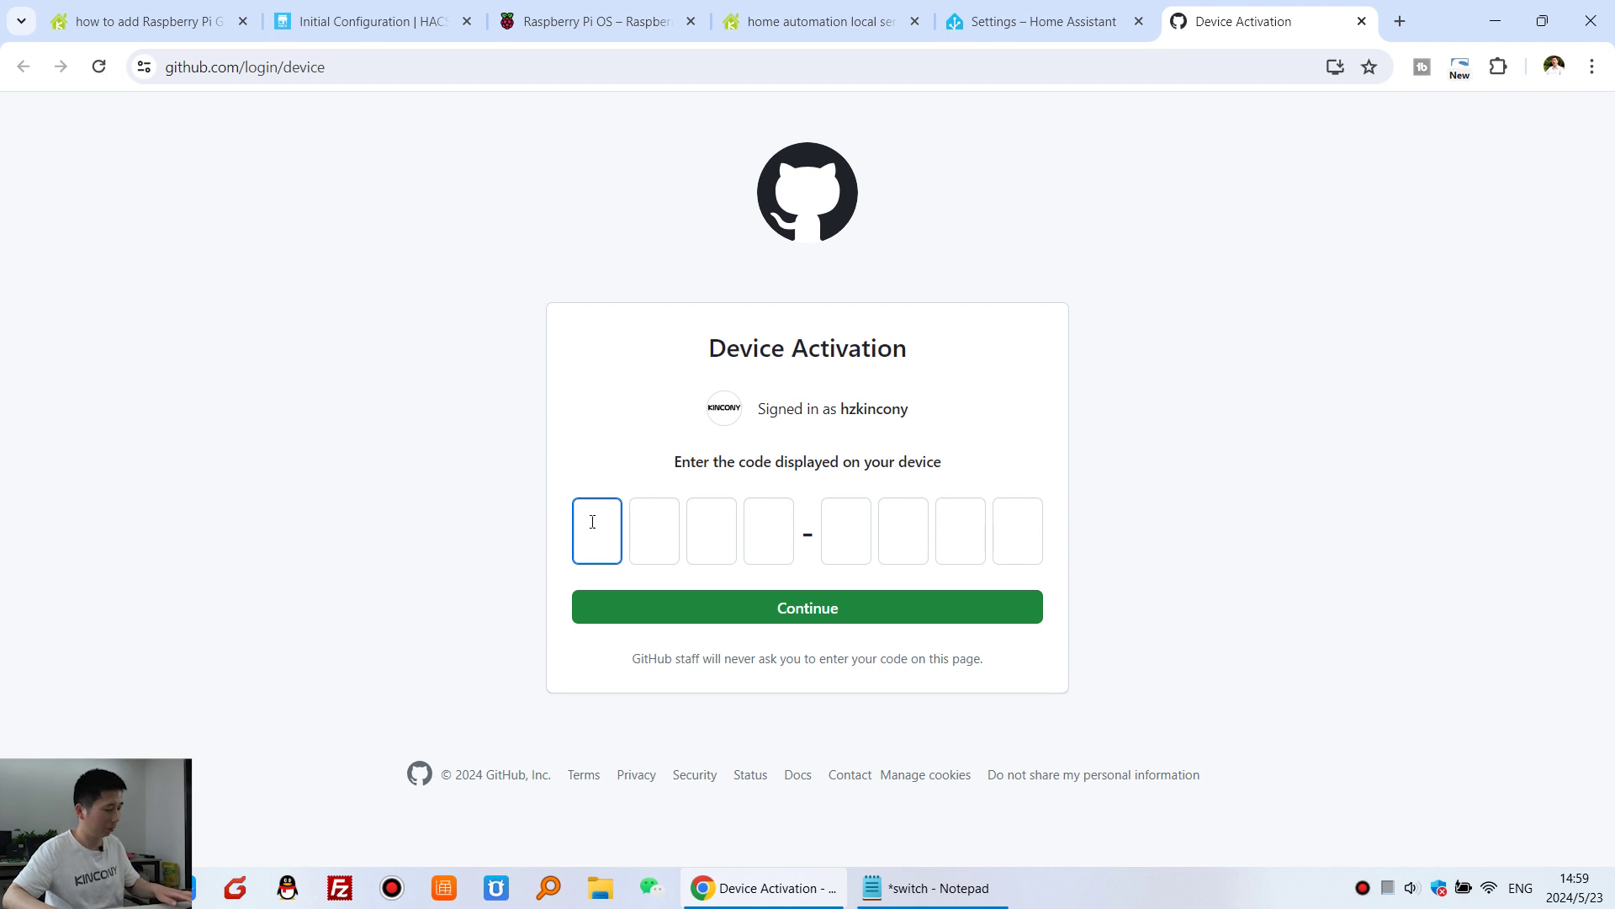
pyautogui.hotkey('ctrl', 'v')
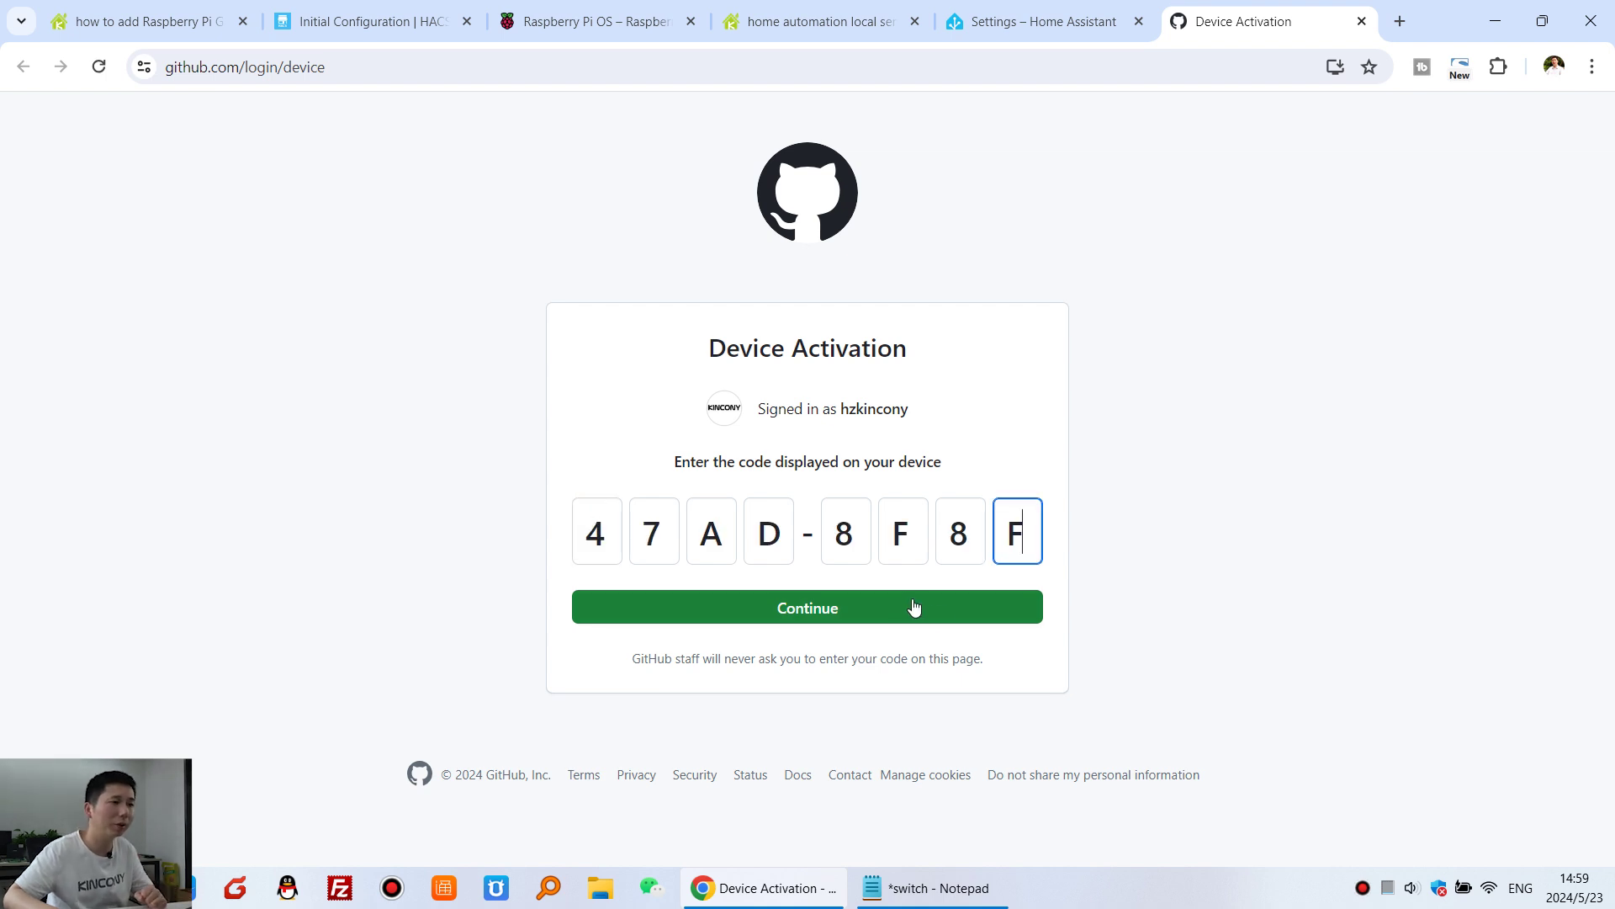
pyautogui.click(946, 607)
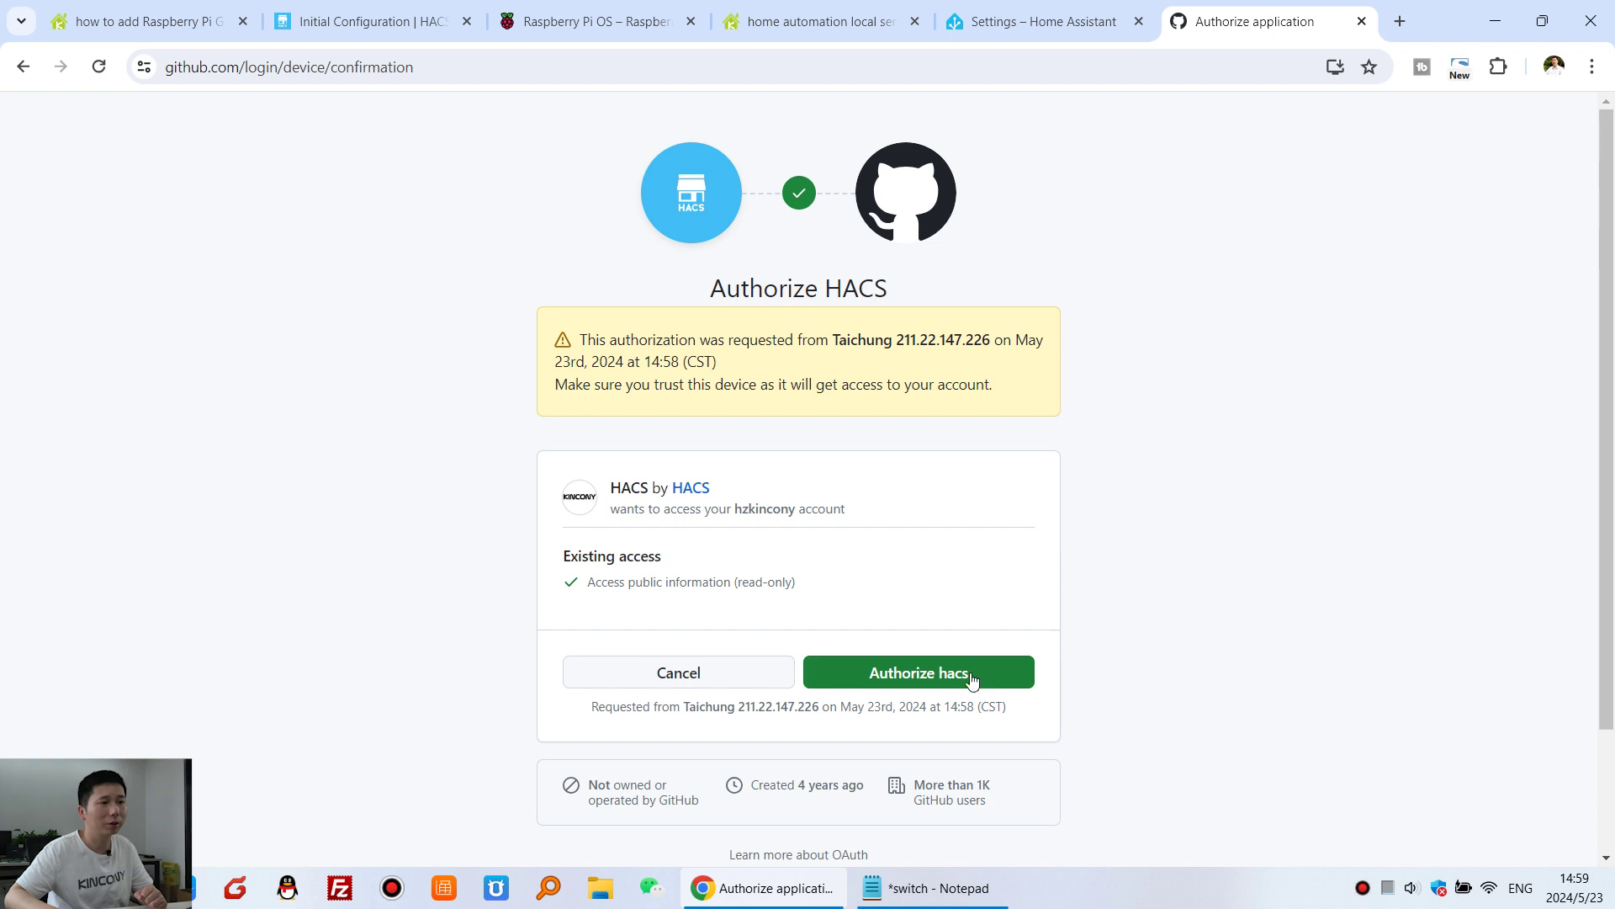
pyautogui.click(995, 678)
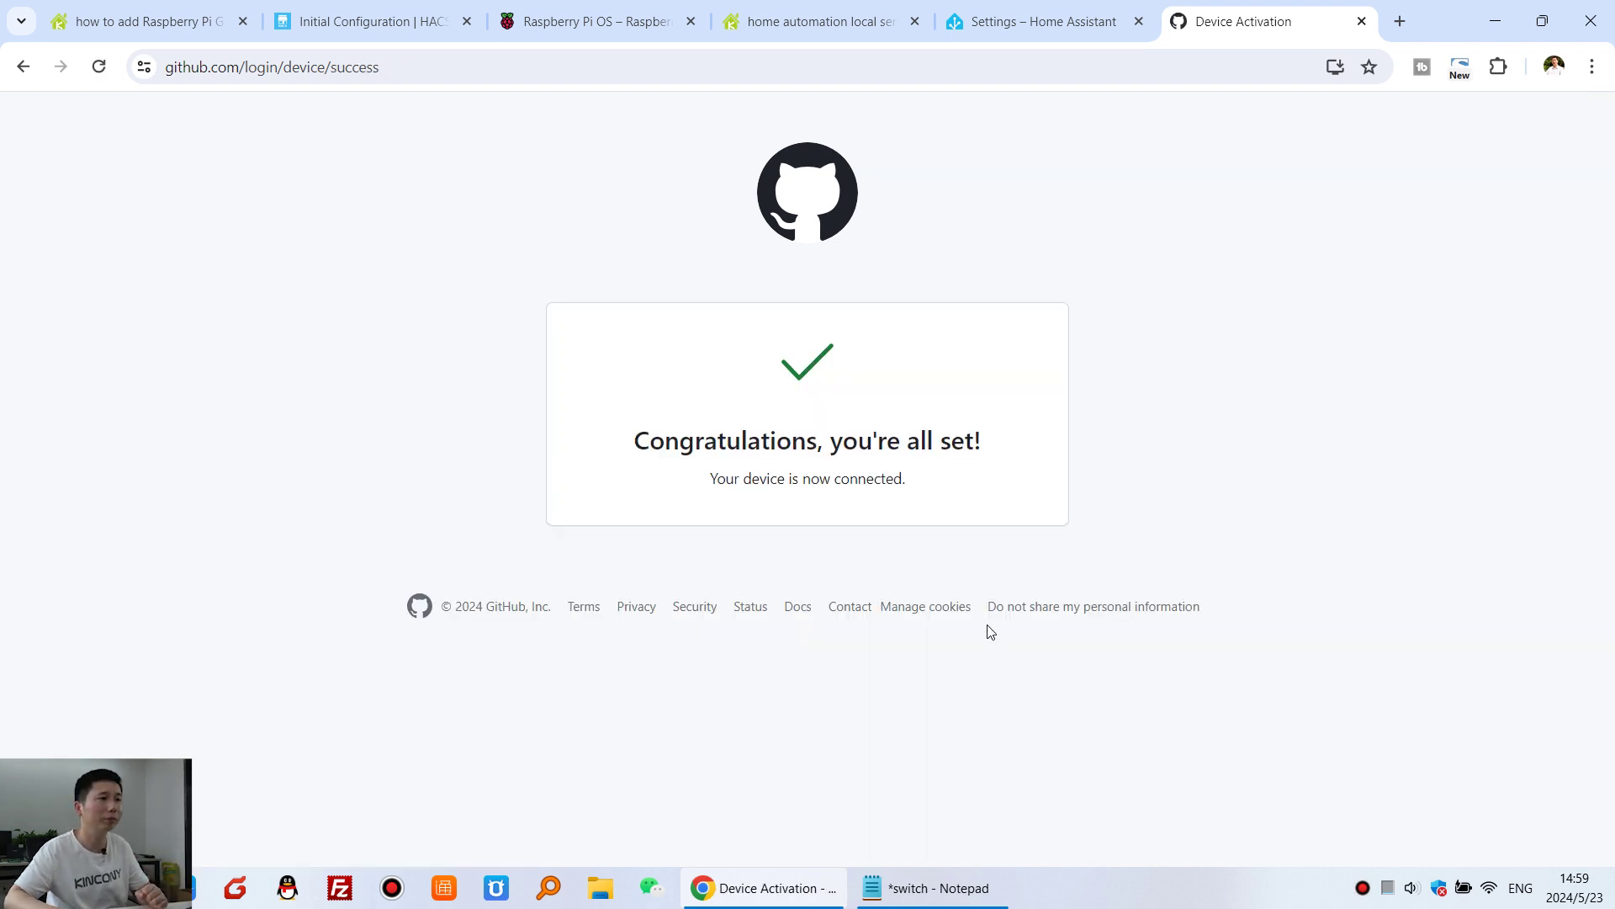
pyautogui.click(1043, 17)
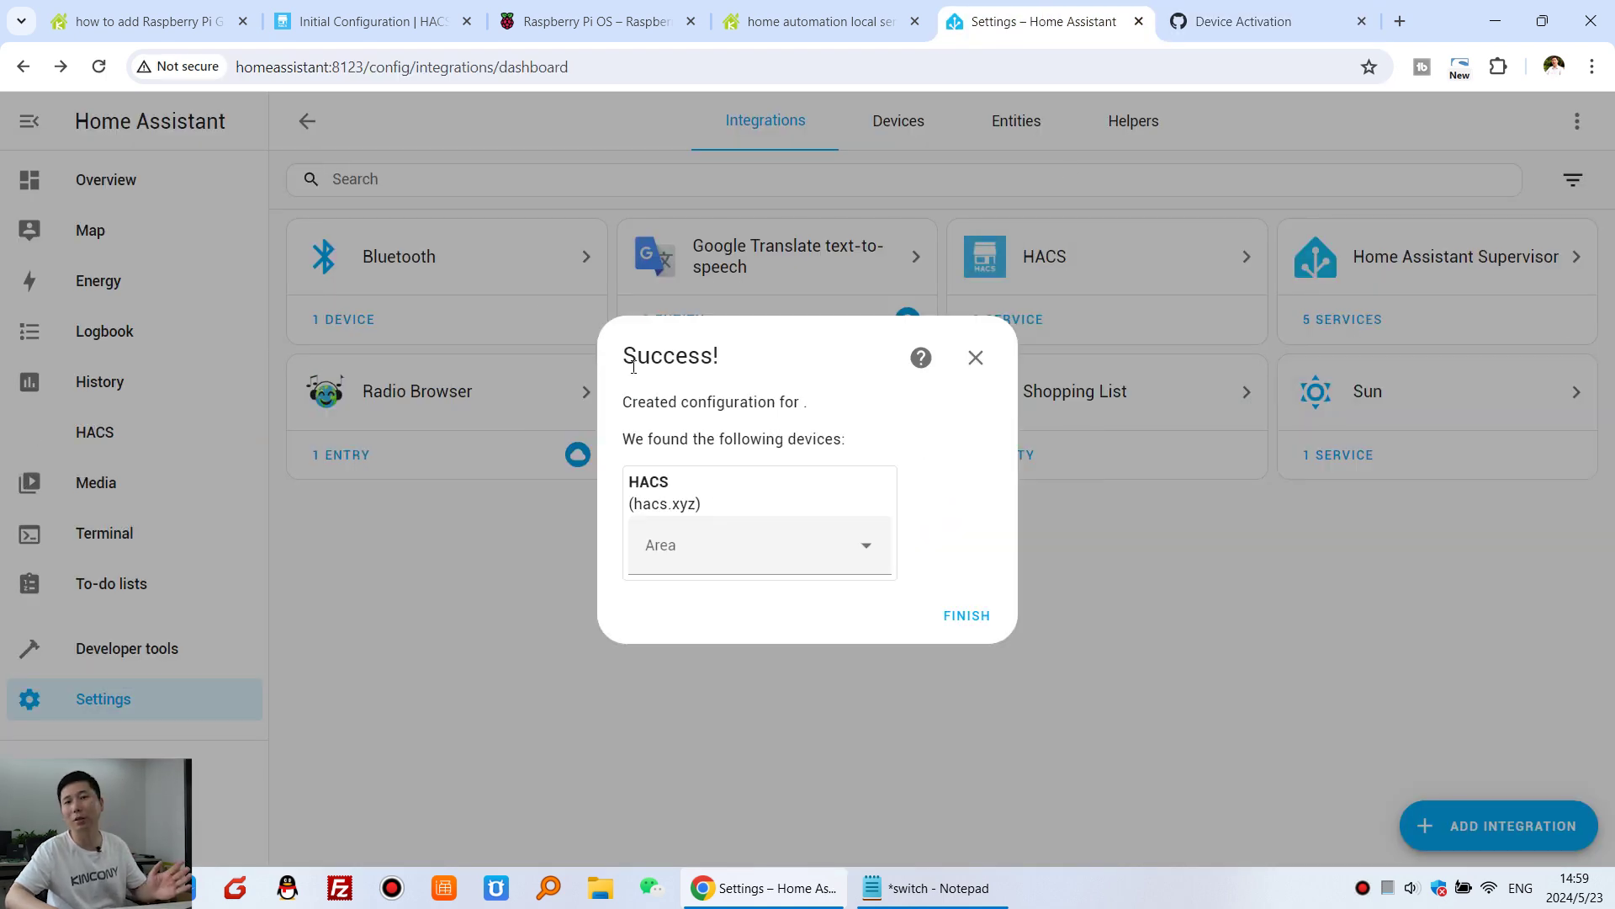
# - Finish the HACS setup and copy 'rpi_gpio' from step 3 of the forum guide
pyautogui.click(967, 616)
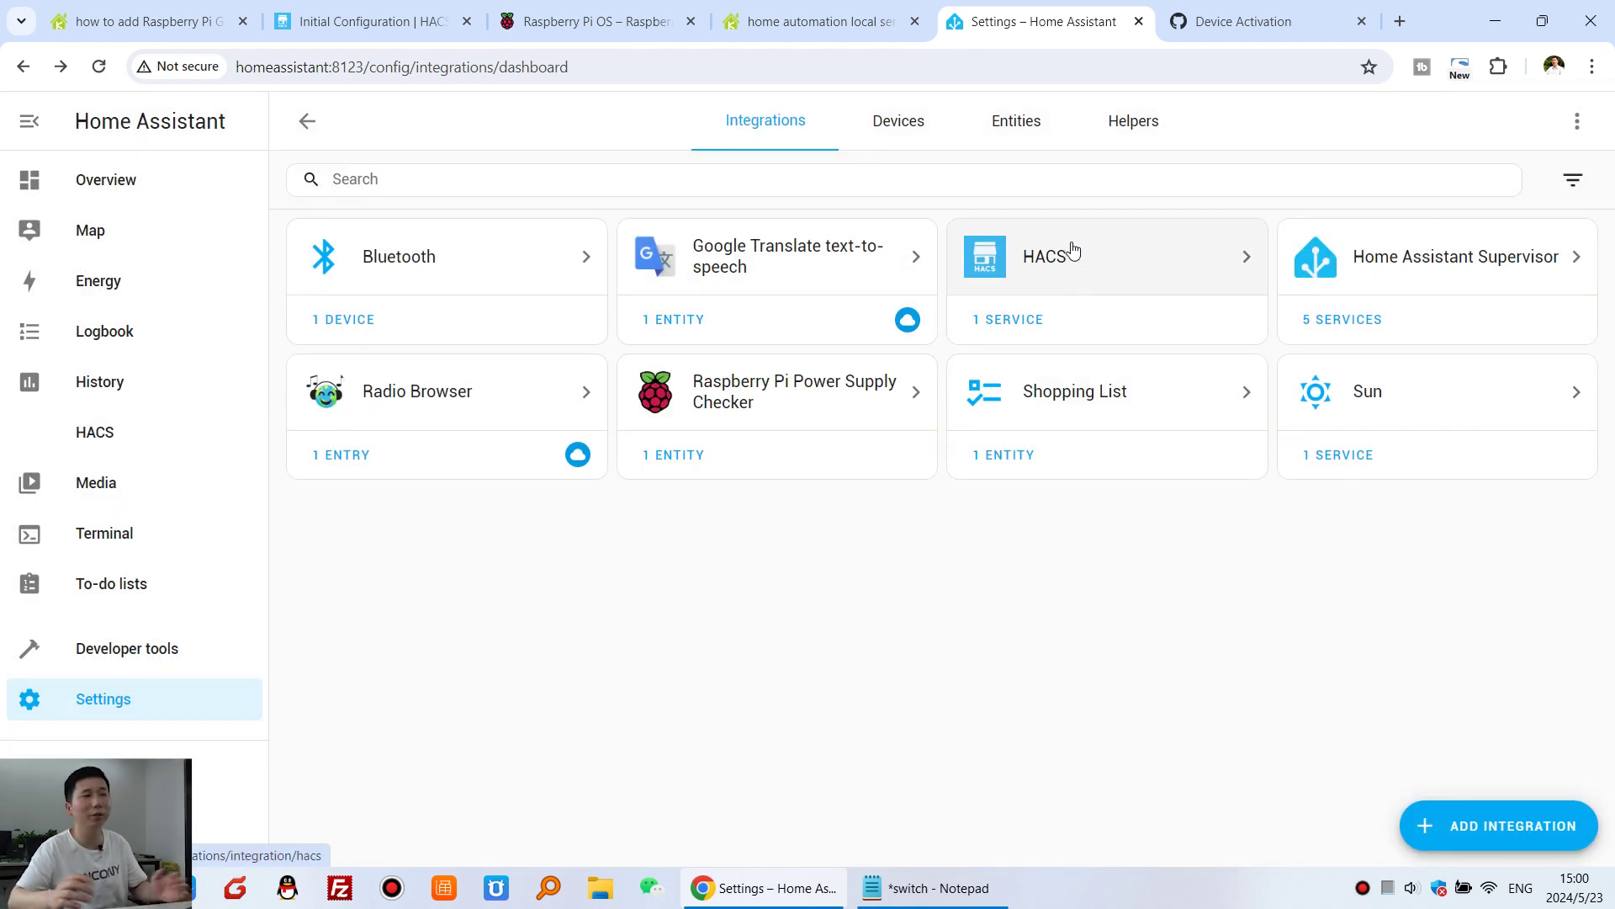
pyautogui.click(179, 21)
pyautogui.moveTo(139, 536); pyautogui.dragTo(372, 543)
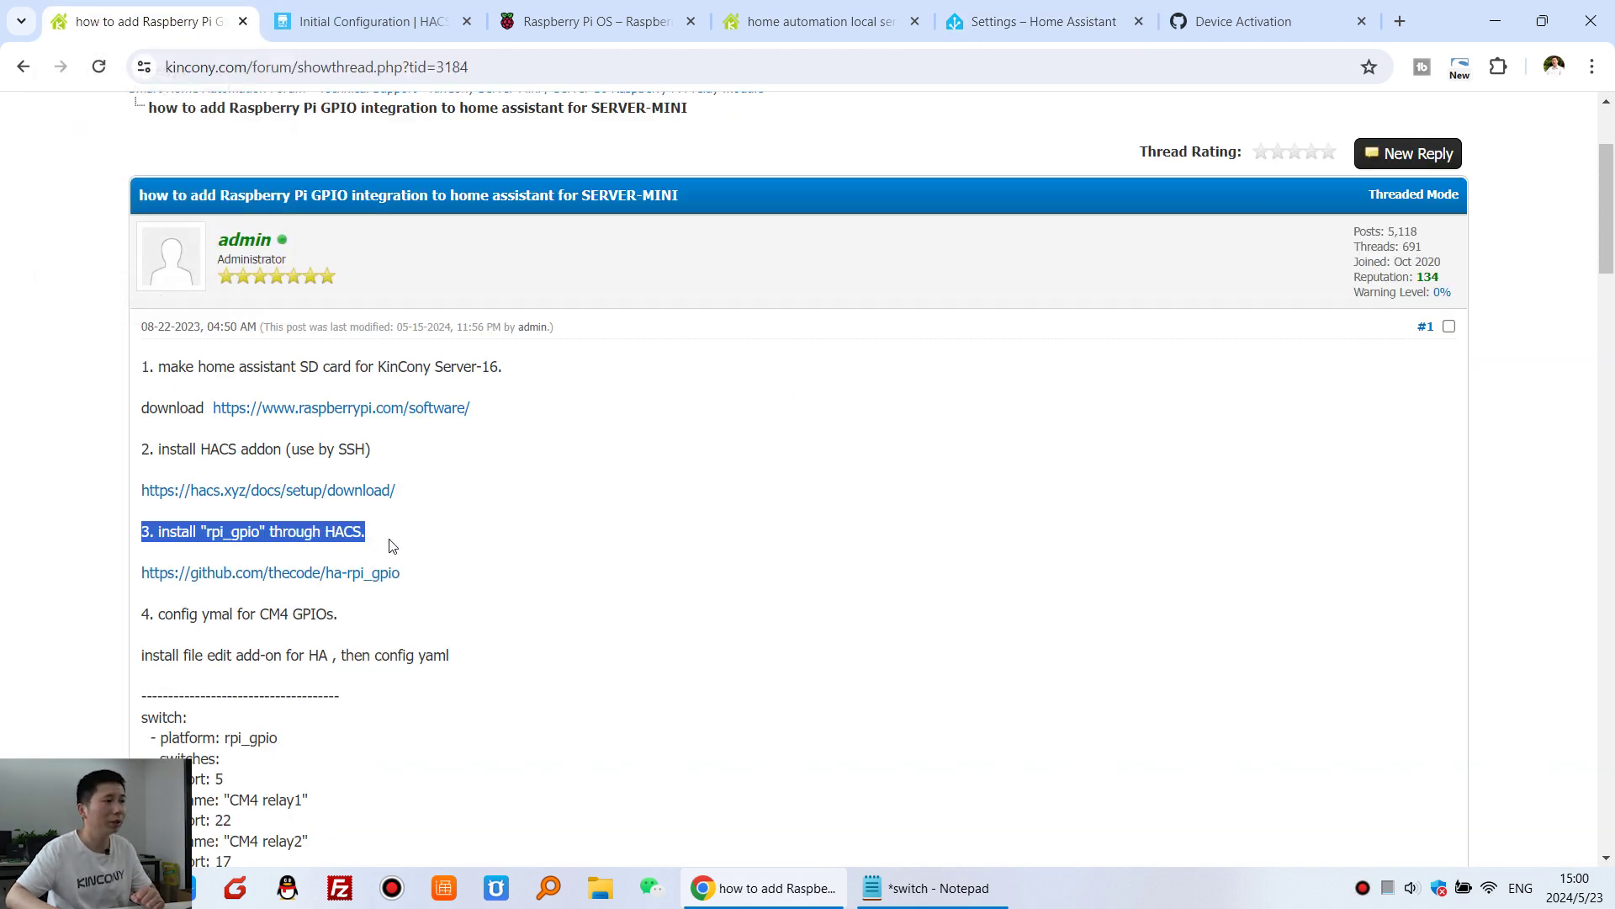
pyautogui.click(191, 539)
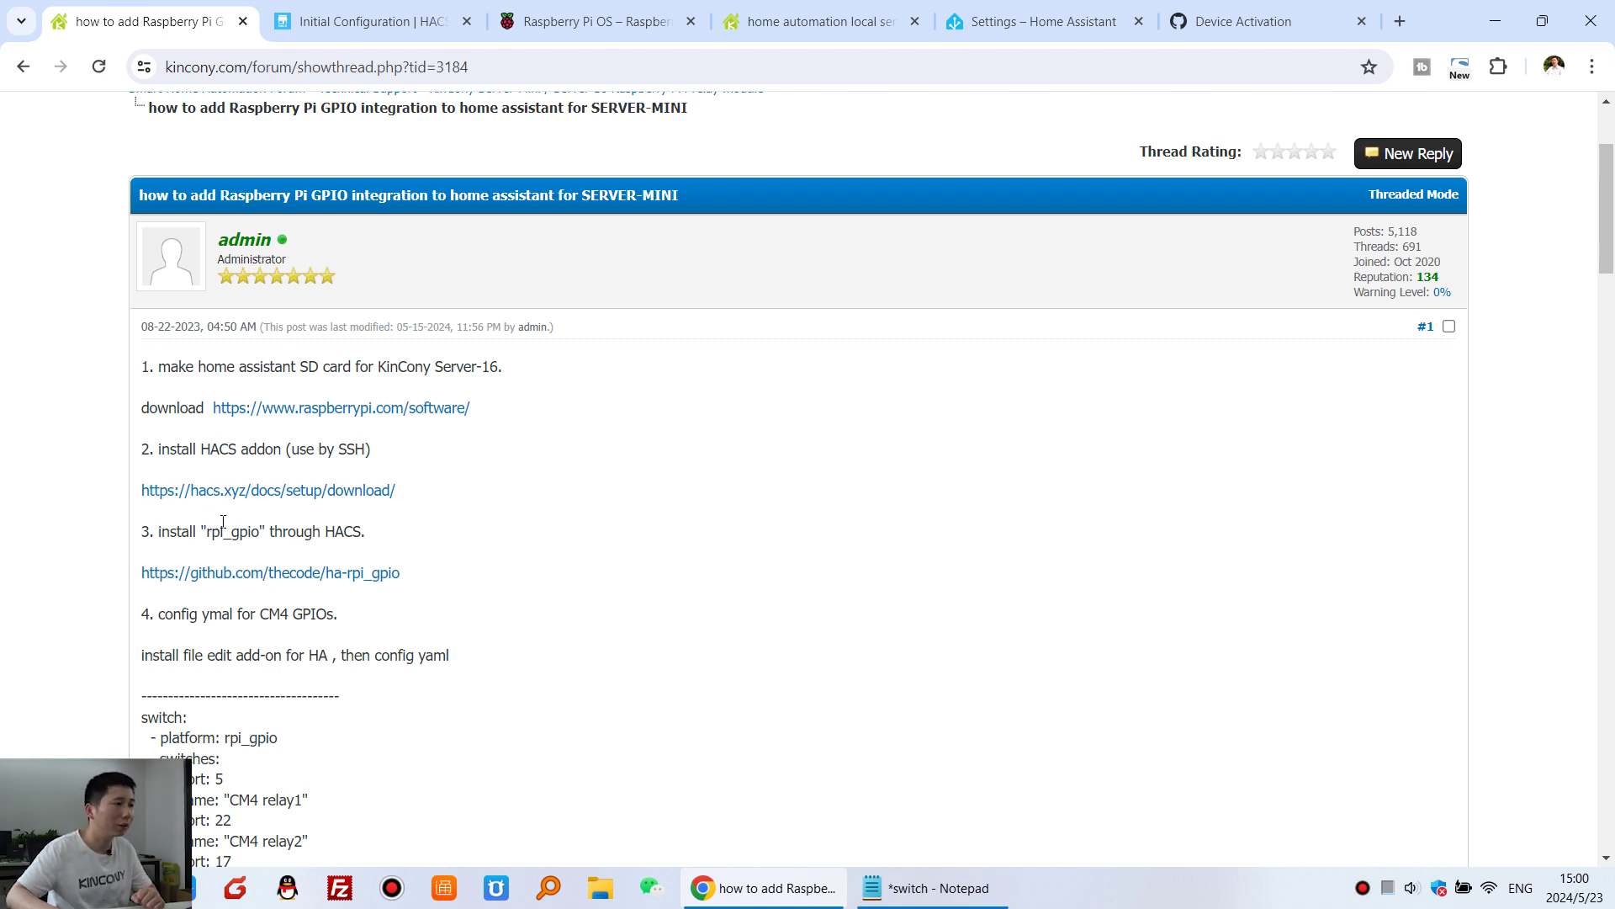
pyautogui.moveTo(207, 531); pyautogui.dragTo(261, 532)
pyautogui.rightClick(247, 539)
pyautogui.click(269, 559)
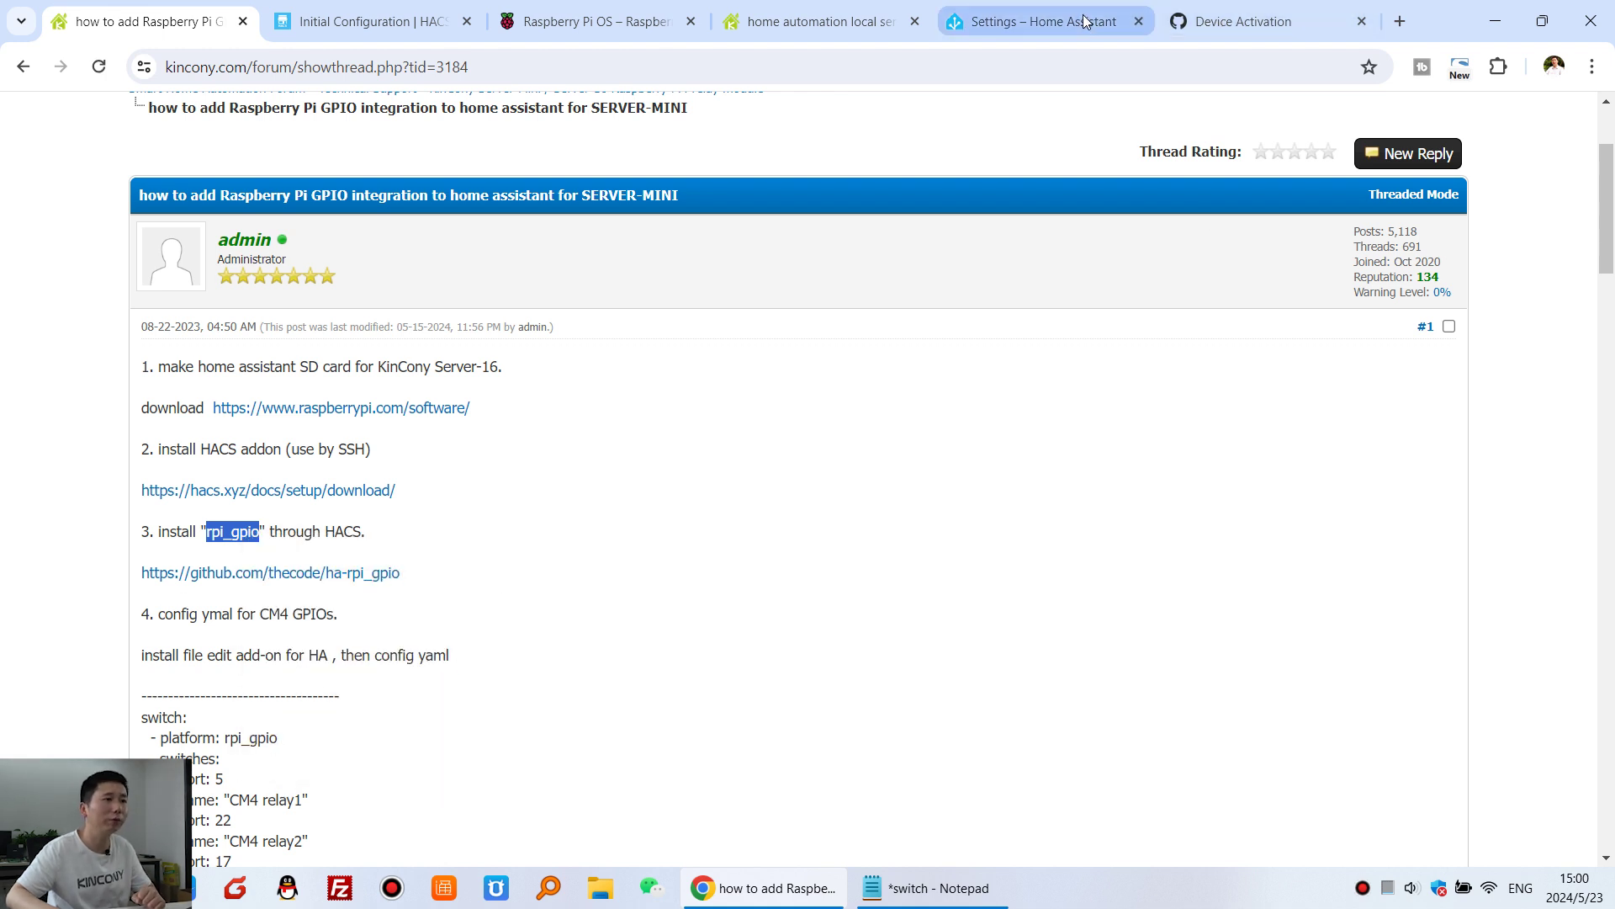
pyautogui.click(1085, 21)
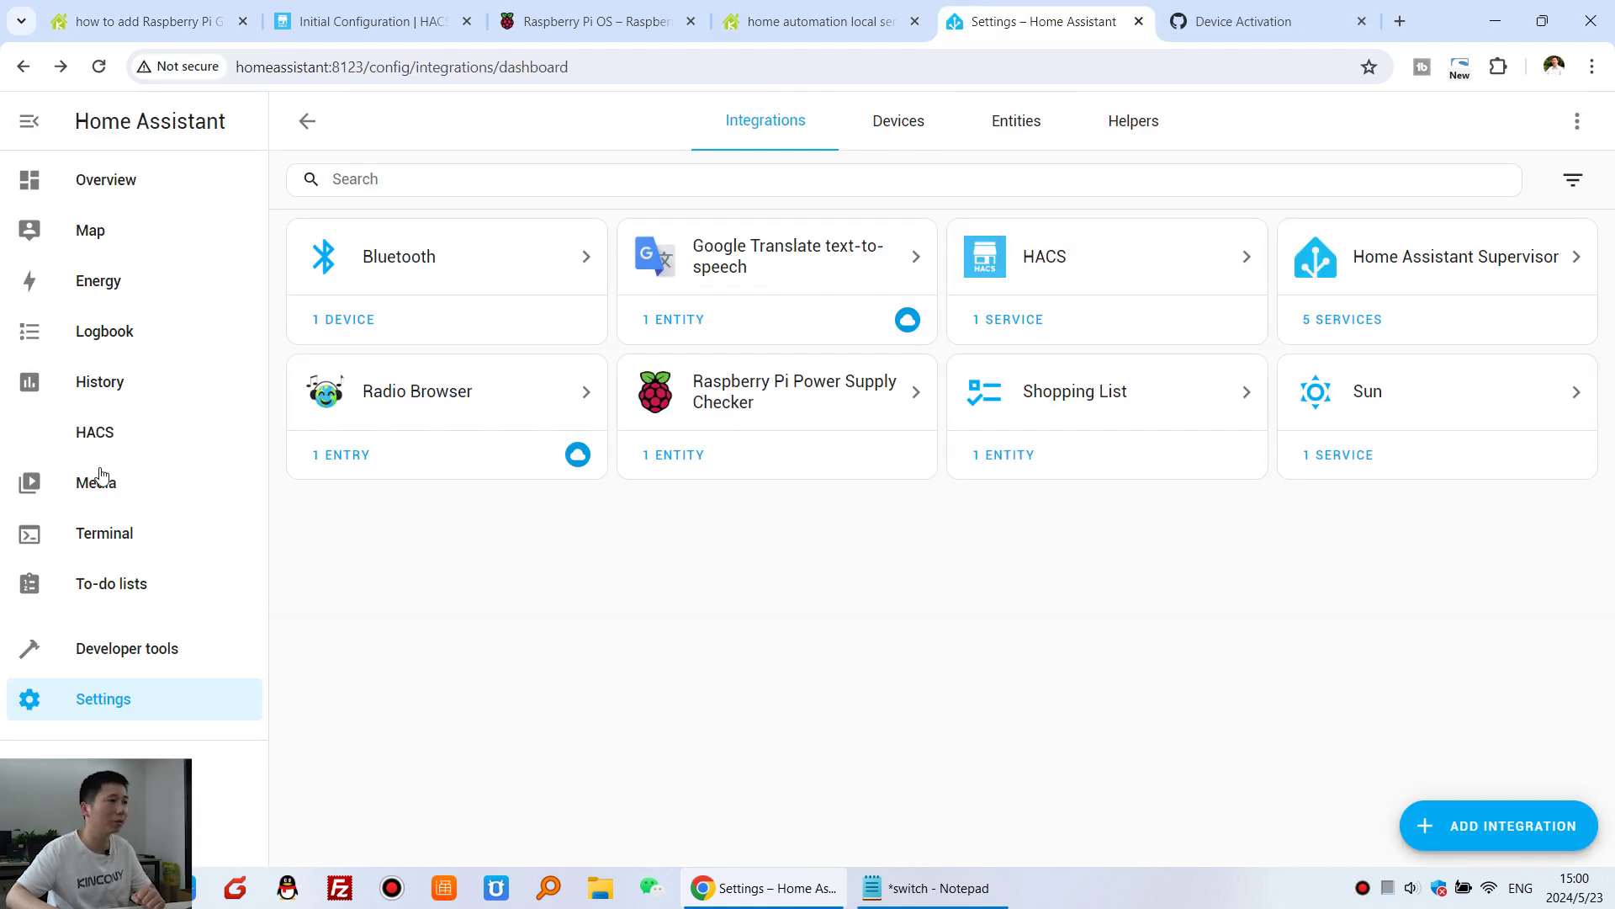
# - Search the HACS integration repositories for rpi_gpio
pyautogui.click(112, 437)
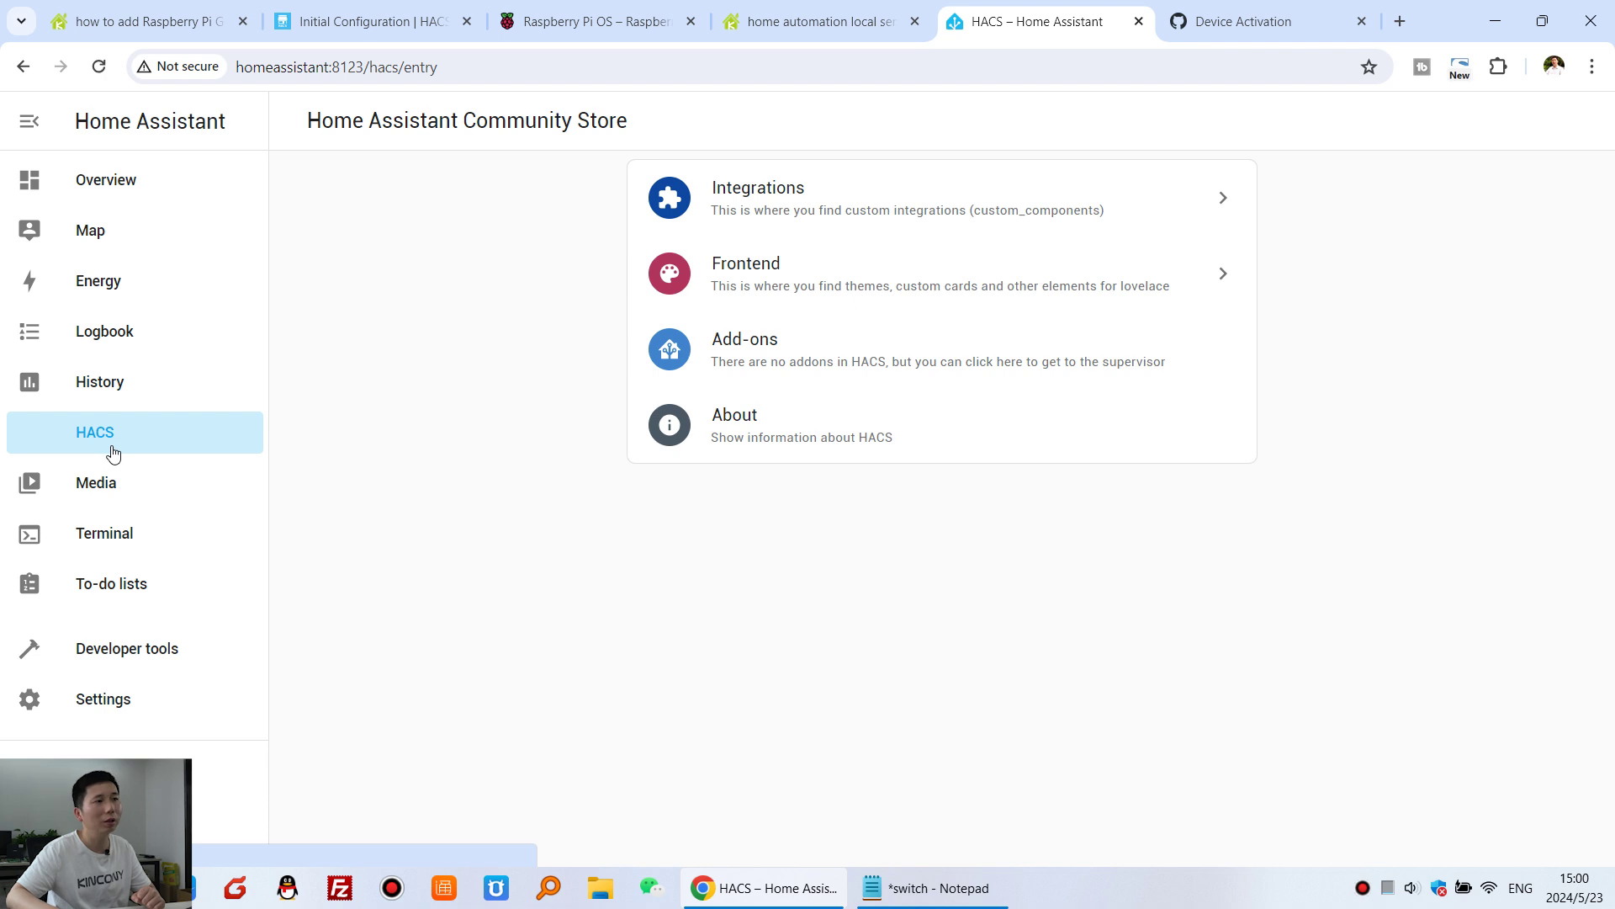
pyautogui.click(859, 209)
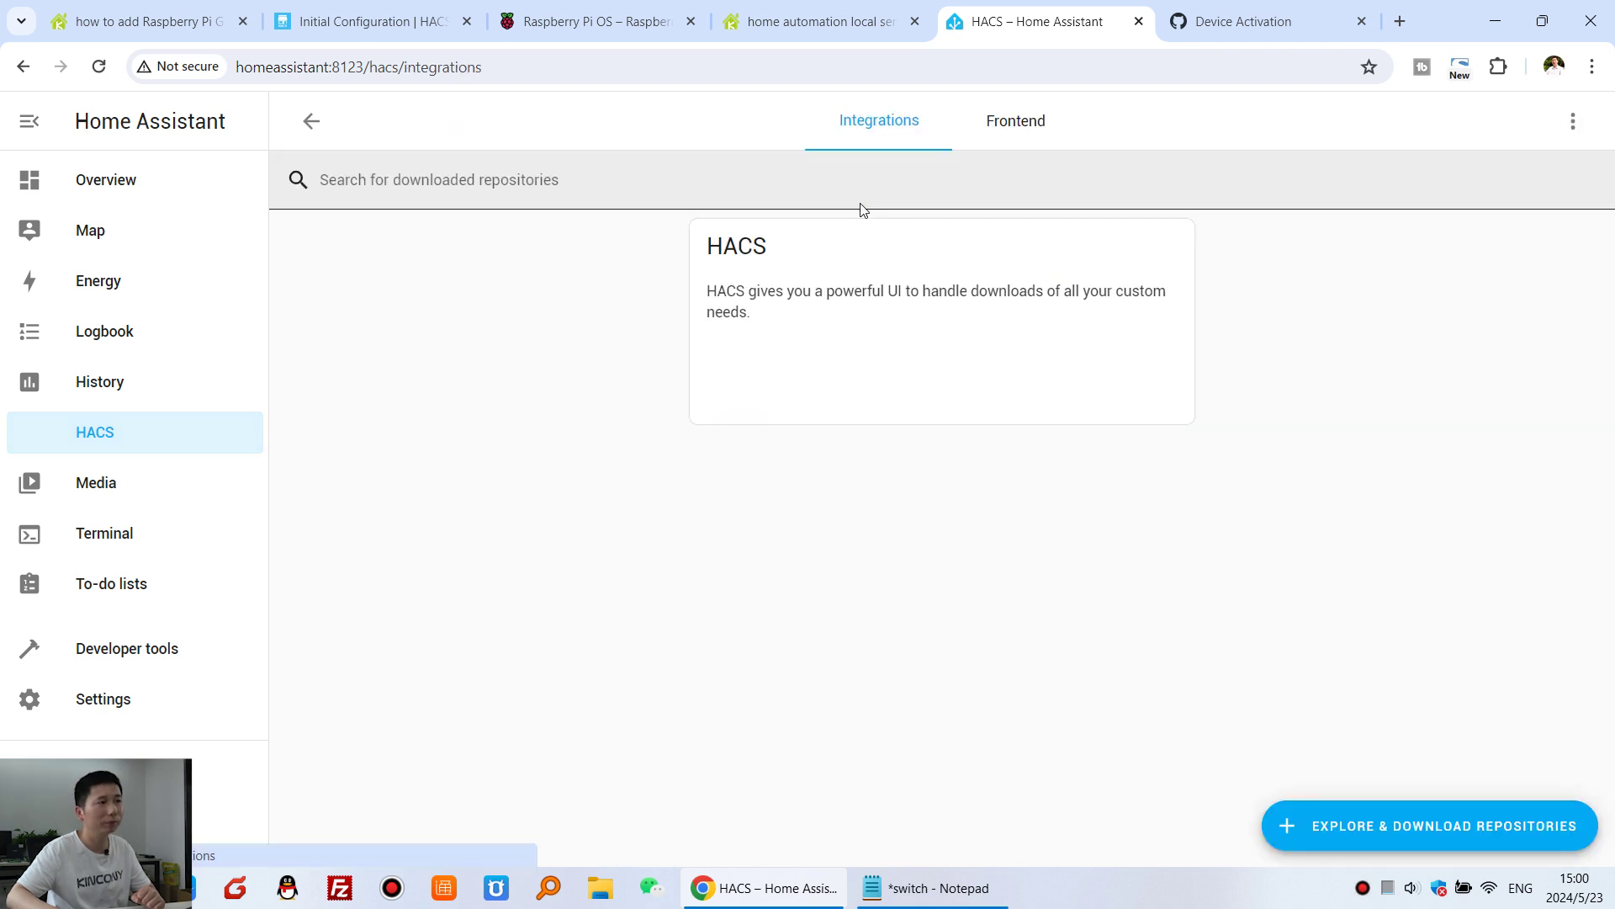
pyautogui.click(1403, 828)
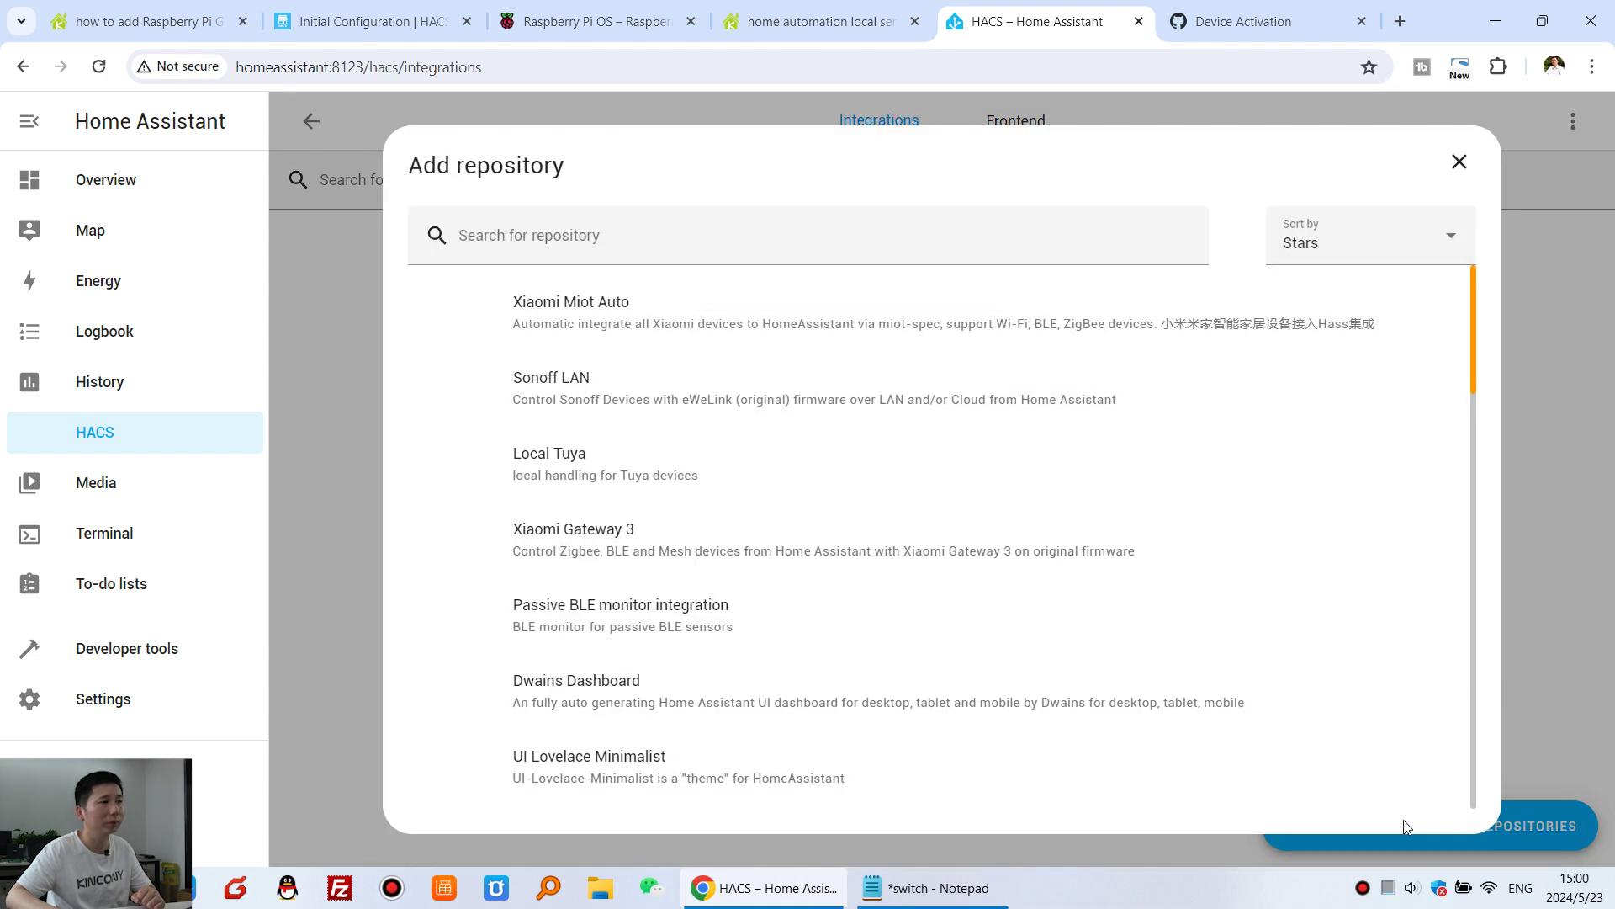
pyautogui.click(509, 238)
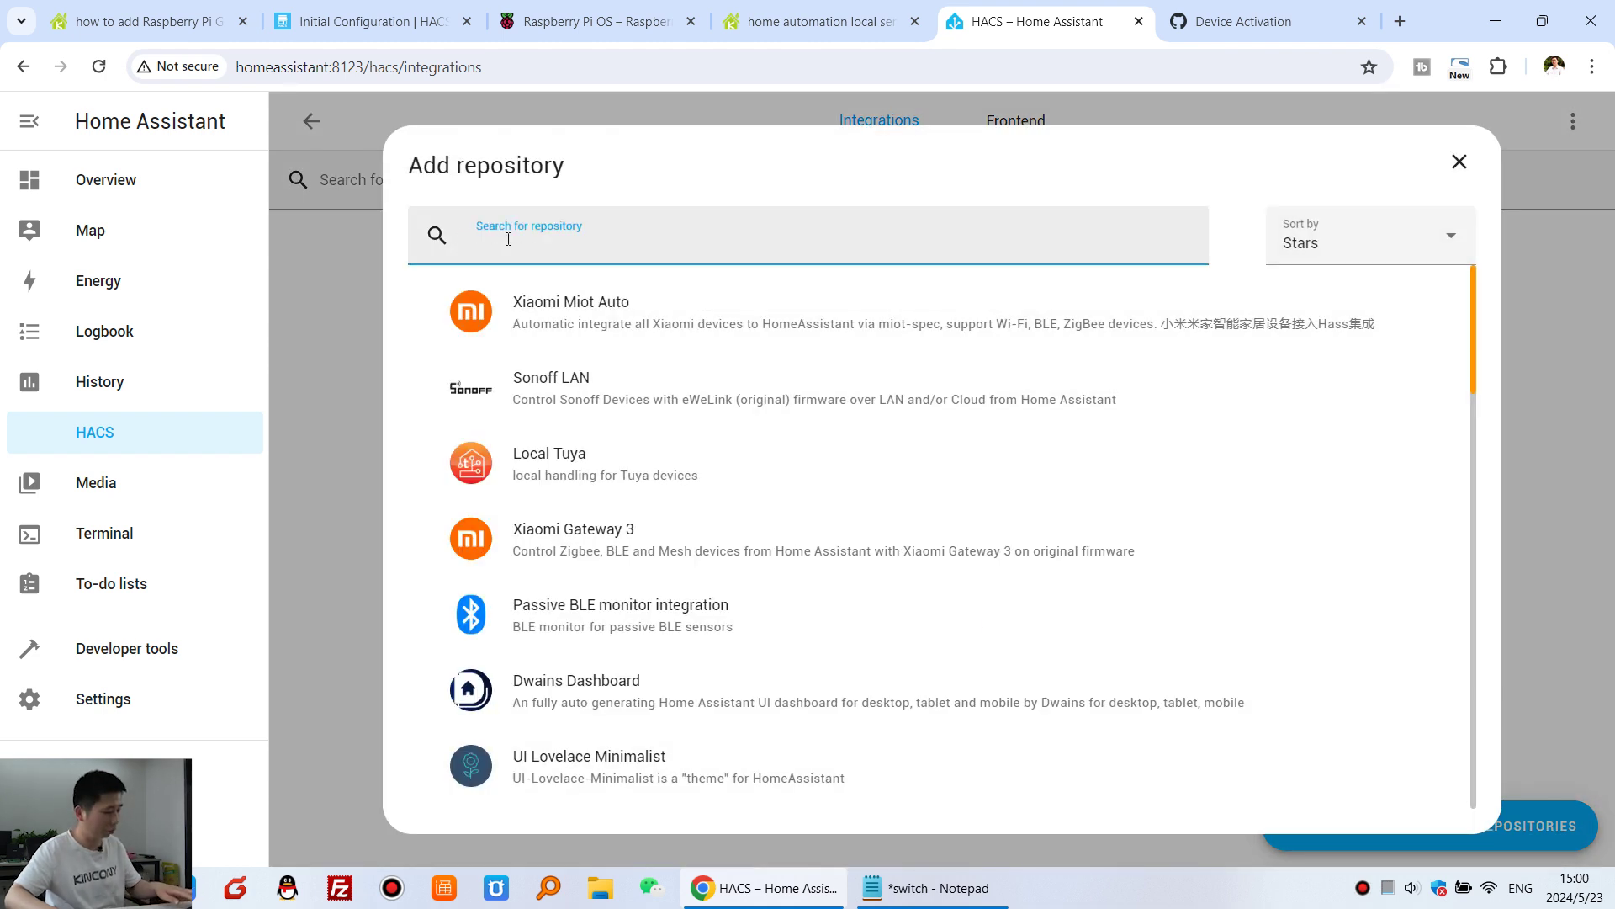
pyautogui.hotkey('ctrl', 'v')
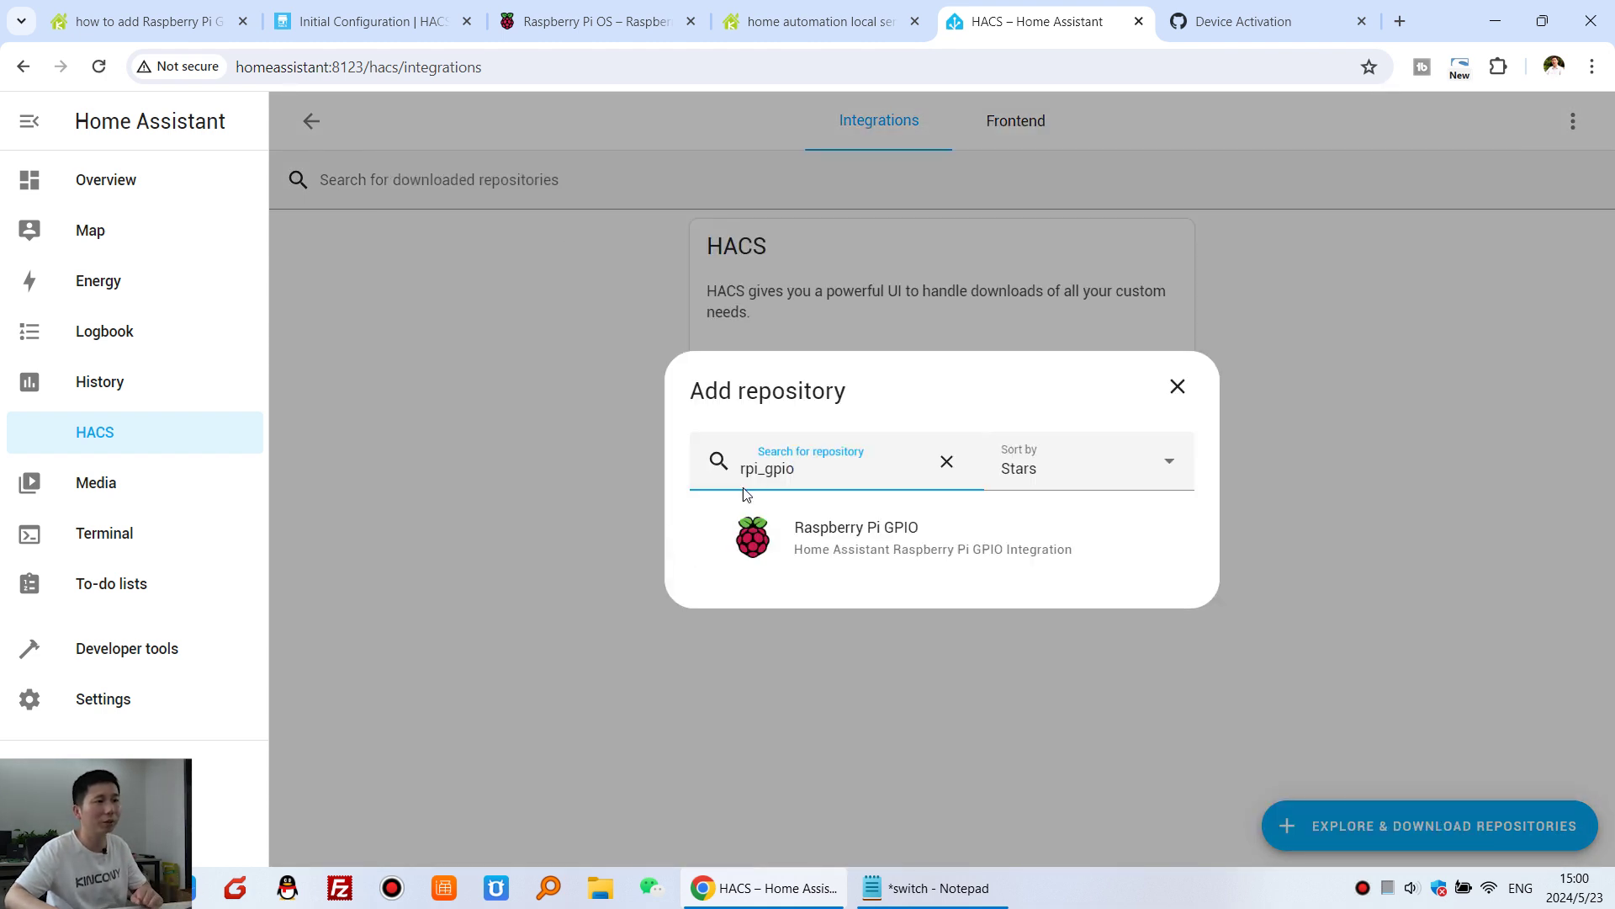
pyautogui.doubleClick(821, 468)
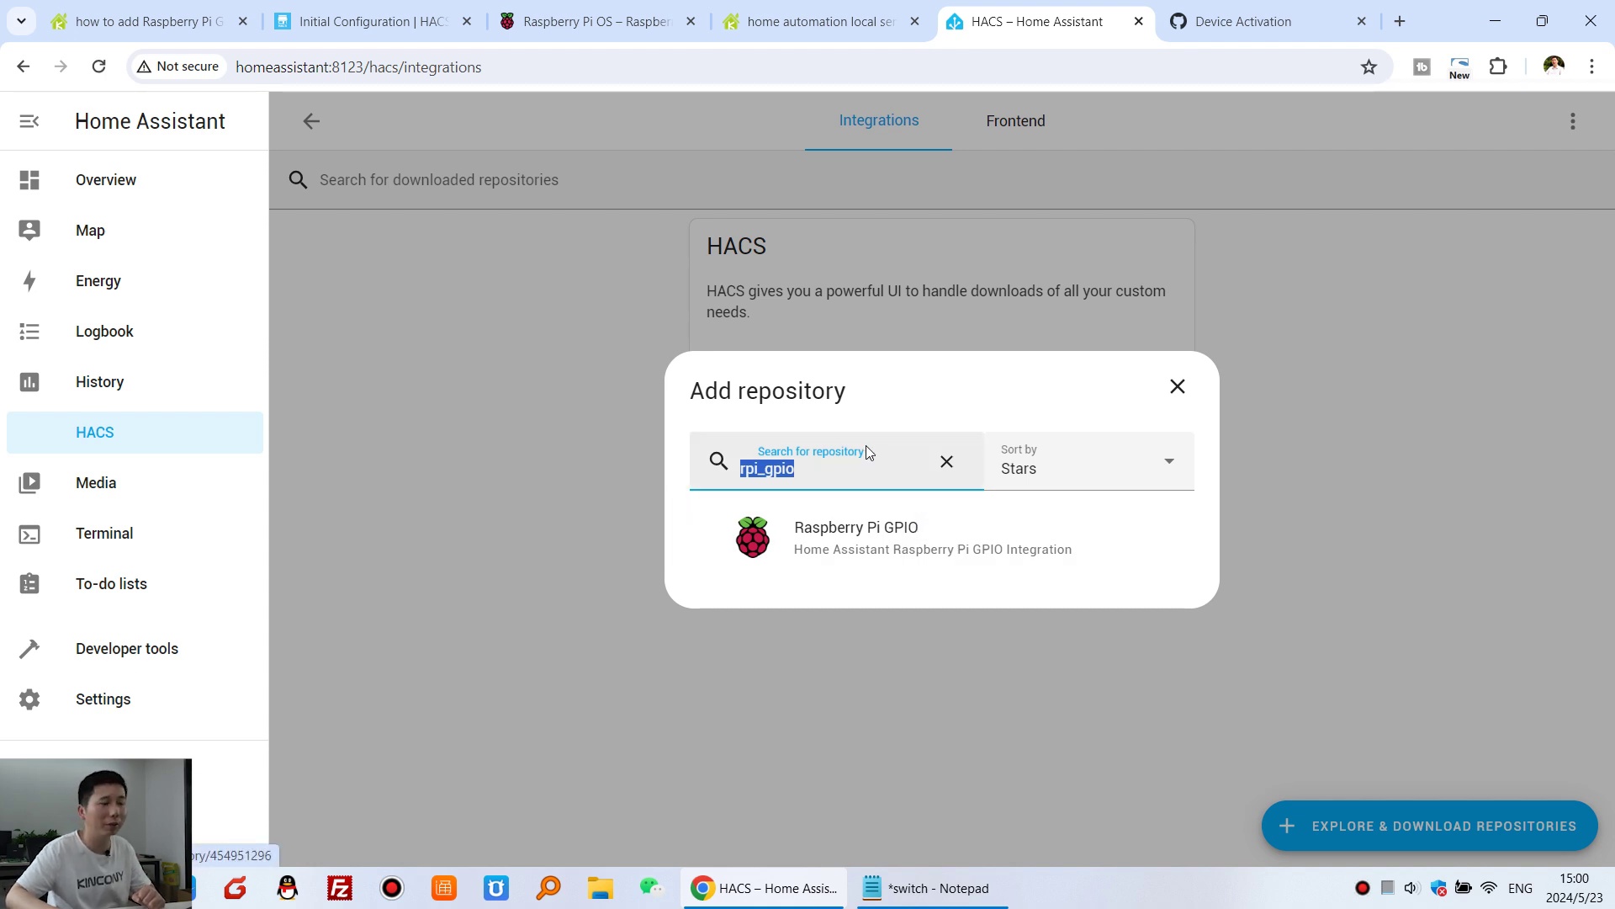
# - Download the Raspberry Pi GPIO integration from its HACS repository page
pyautogui.click(884, 533)
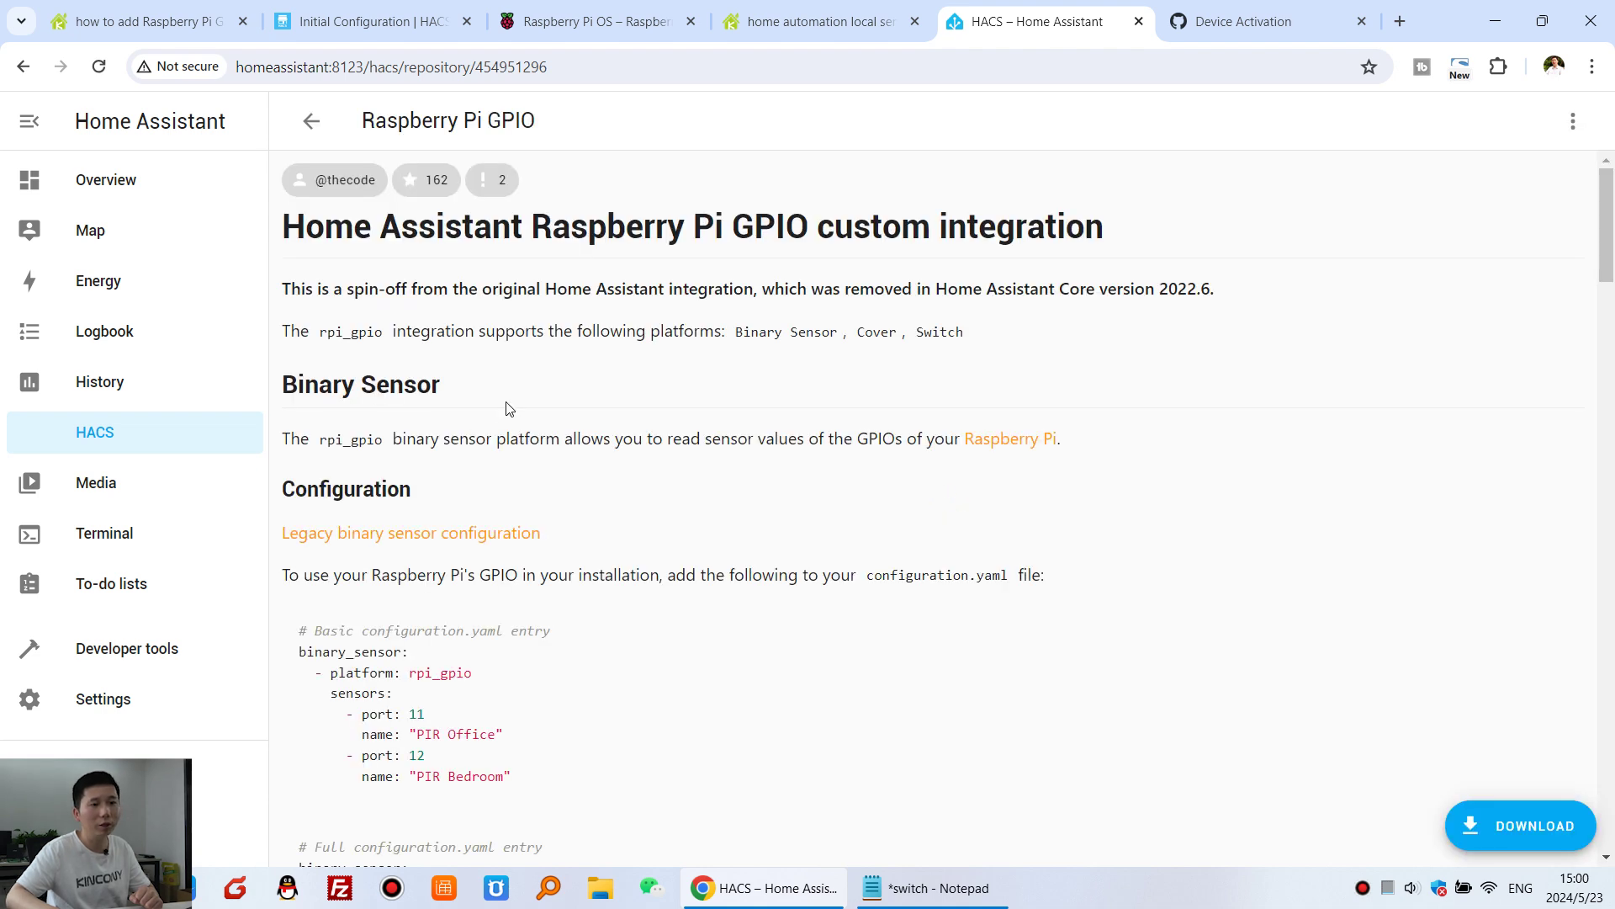
pyautogui.scroll(-19, 685, 509)
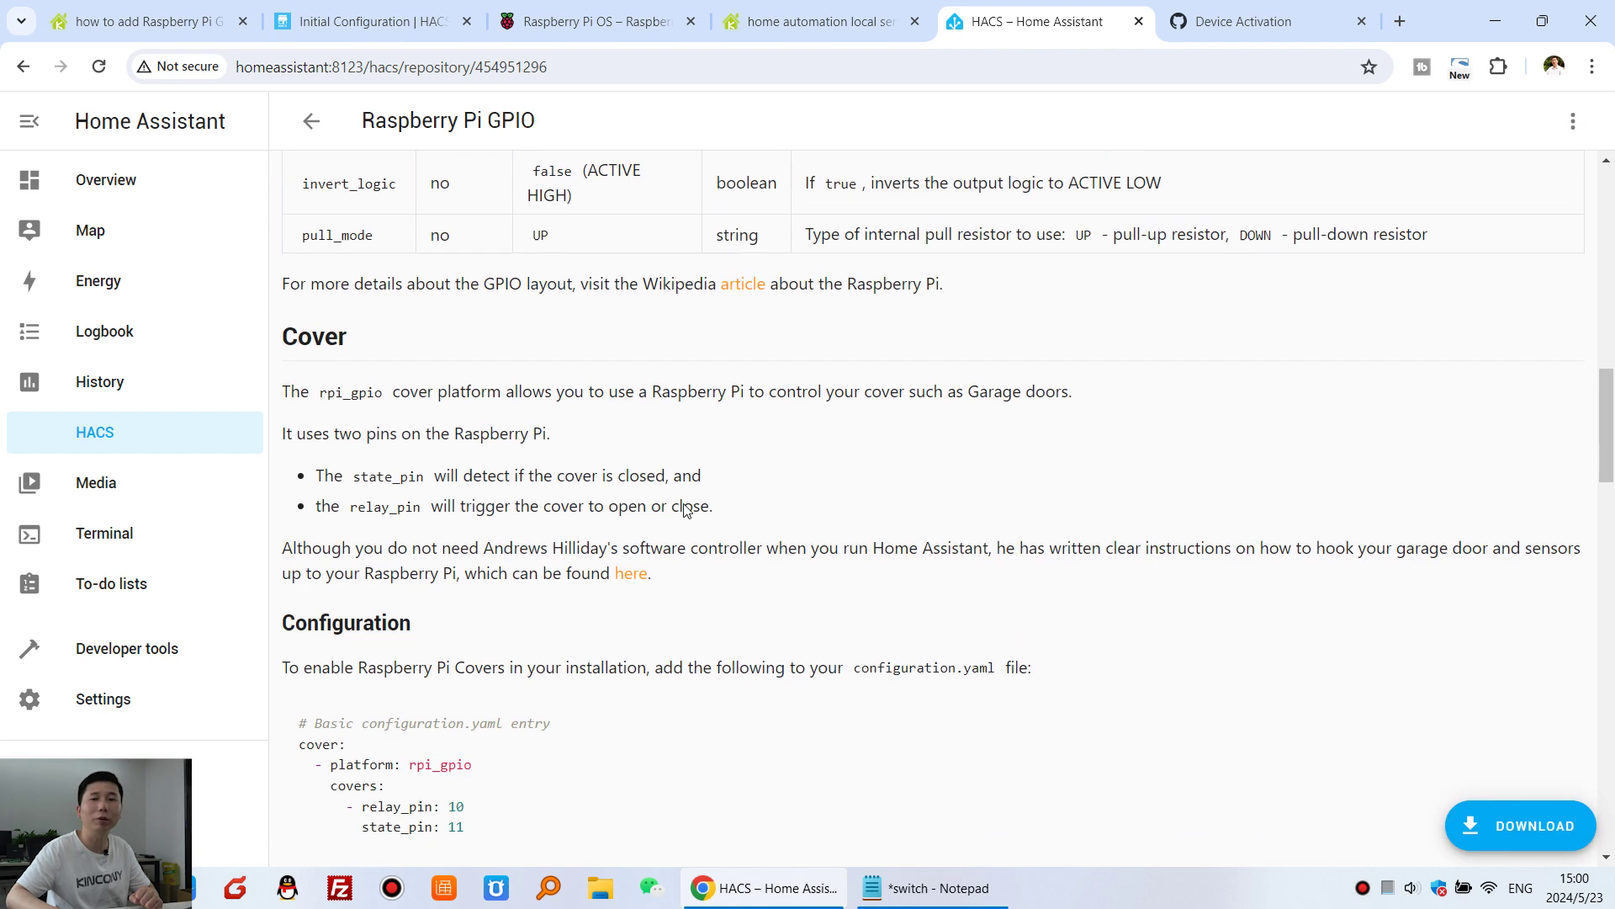
pyautogui.scroll(-6, 686, 505)
pyautogui.scroll(20, 685, 509)
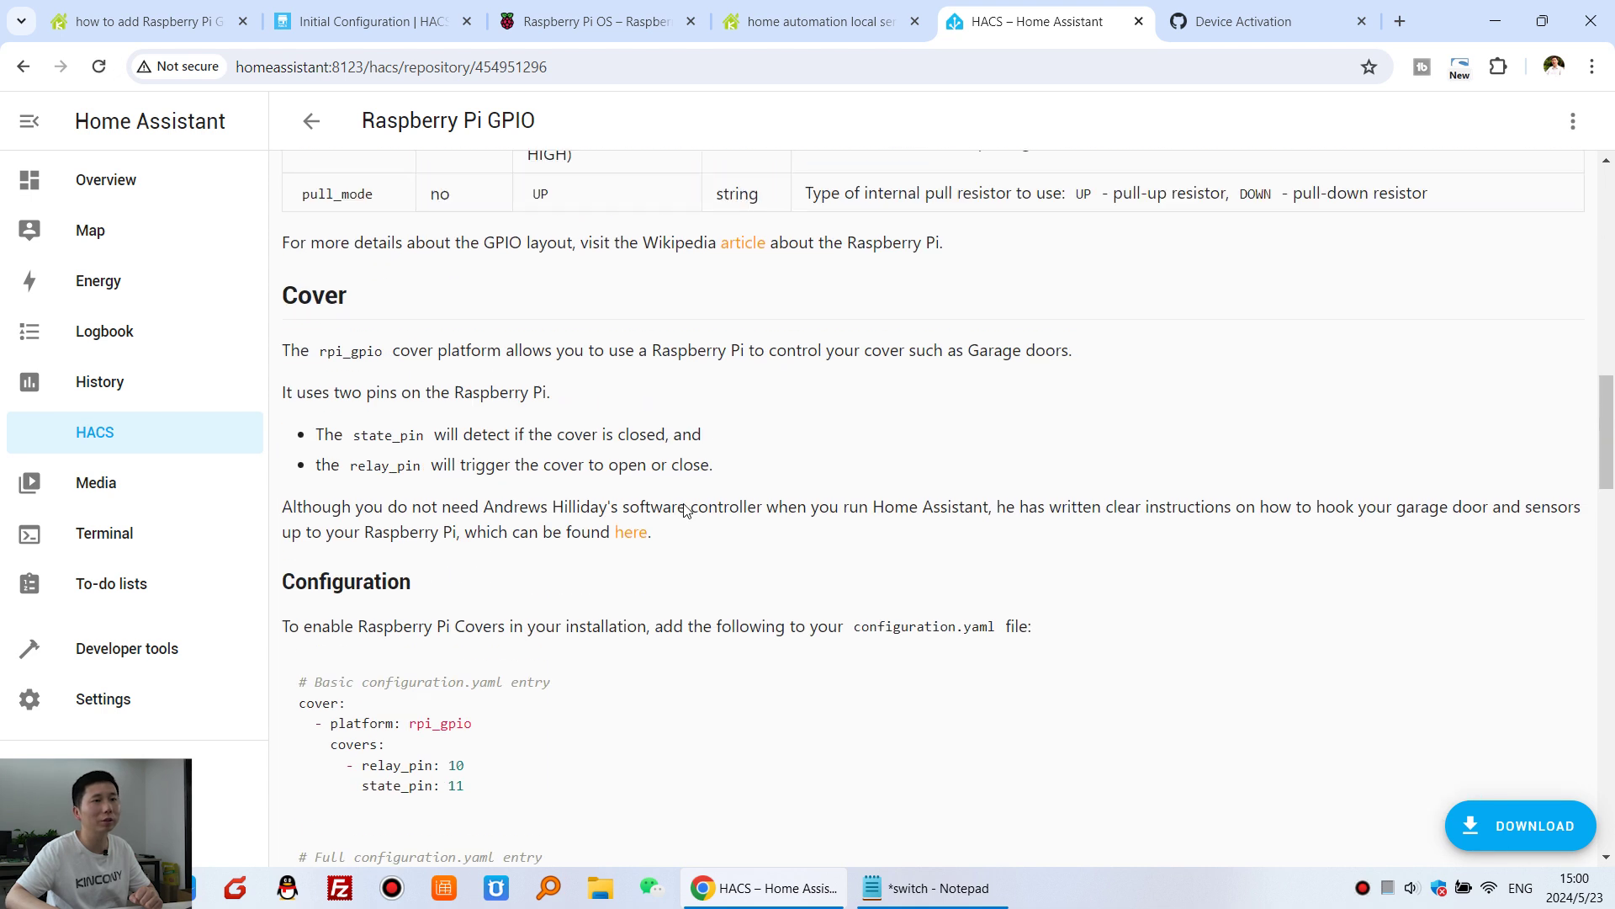
pyautogui.scroll(3, 686, 508)
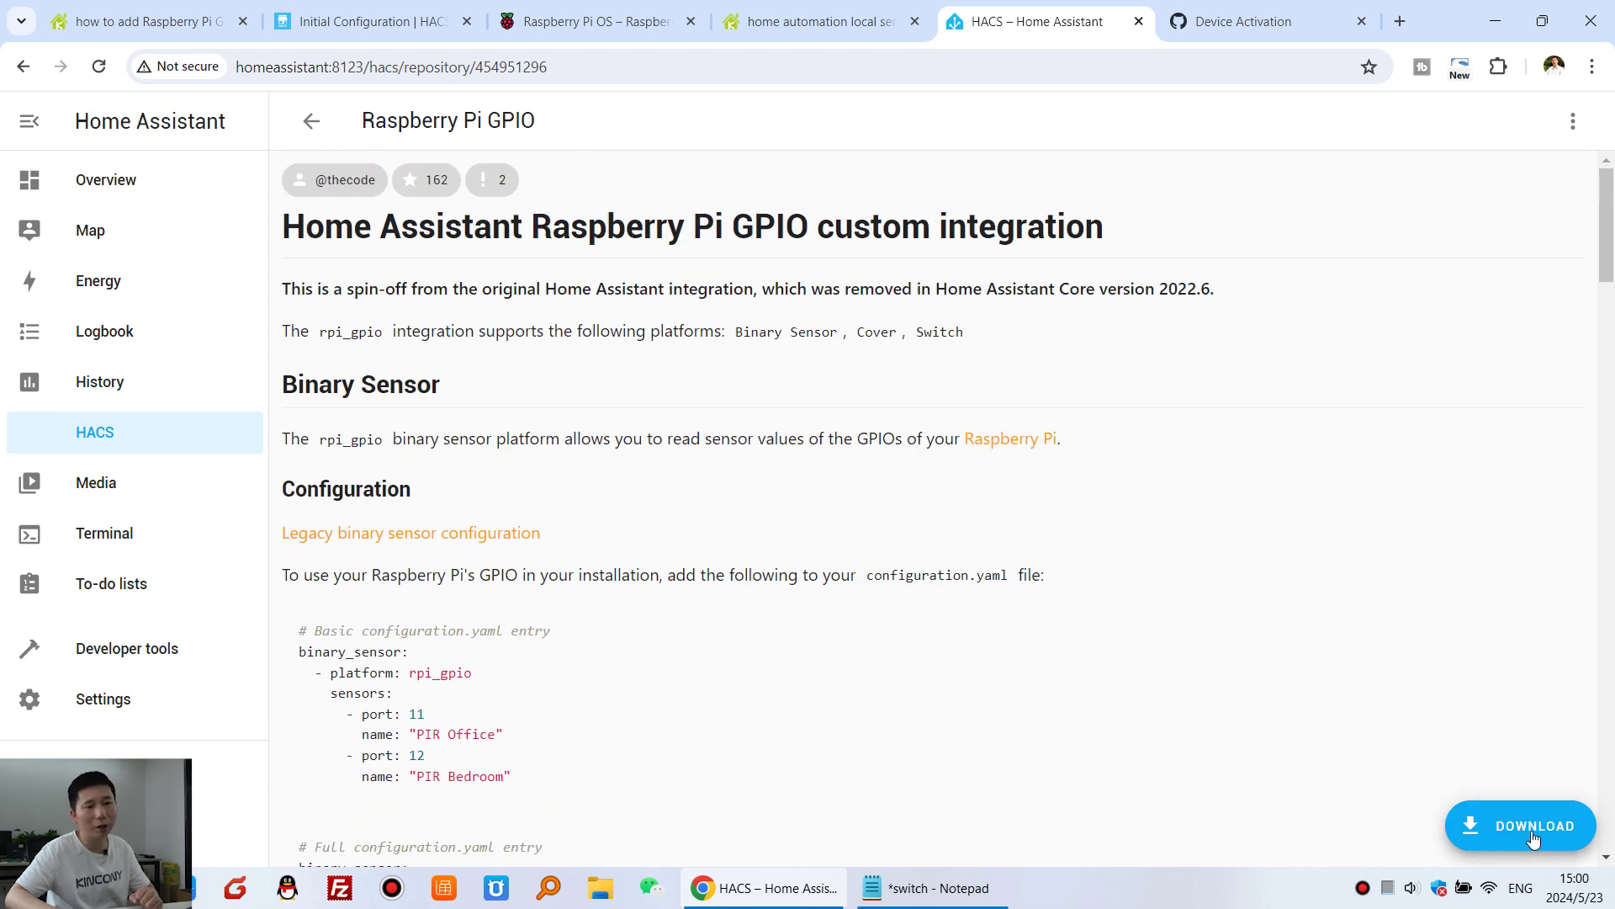
pyautogui.click(1531, 833)
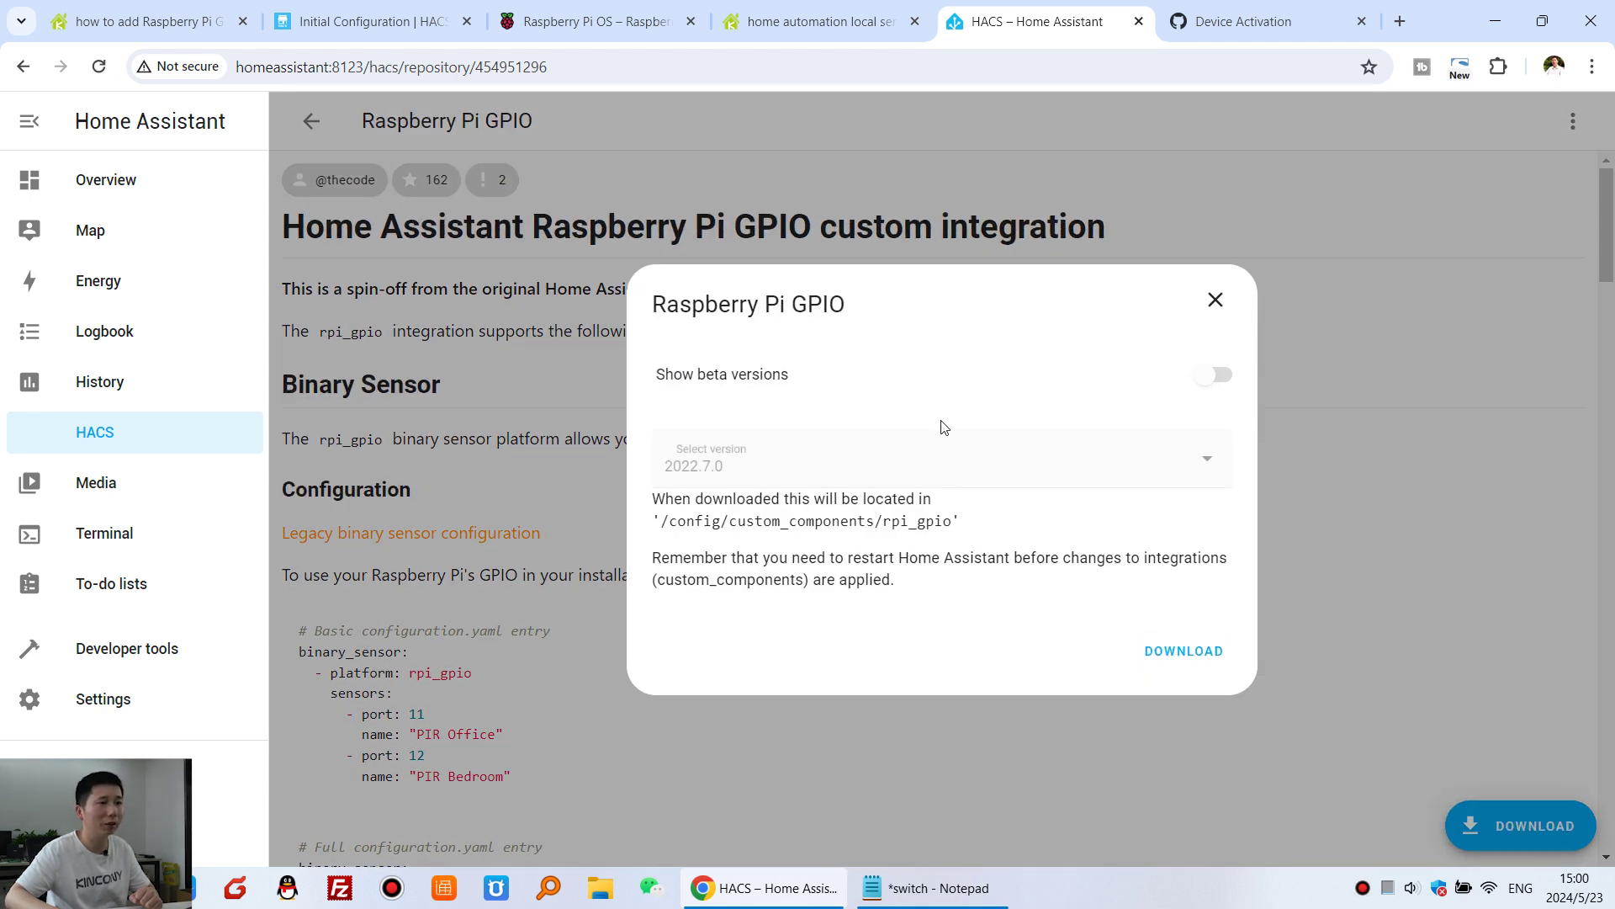
pyautogui.click(1159, 653)
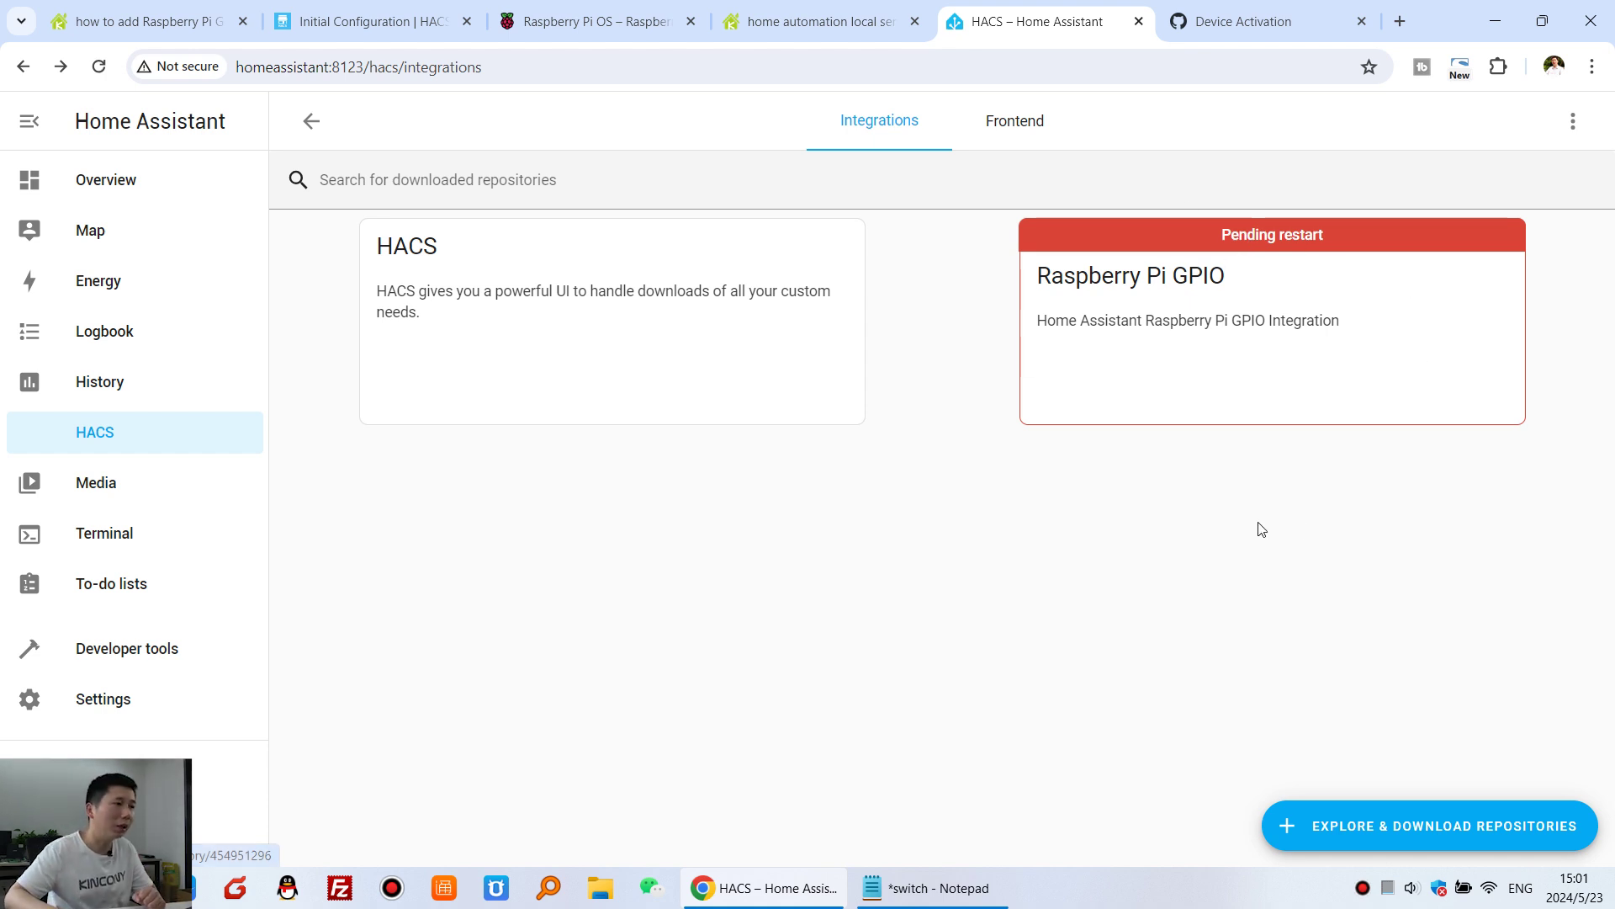
# - Restart Home Assistant from Settings > System, then go back to the forum guide
pyautogui.click(102, 706)
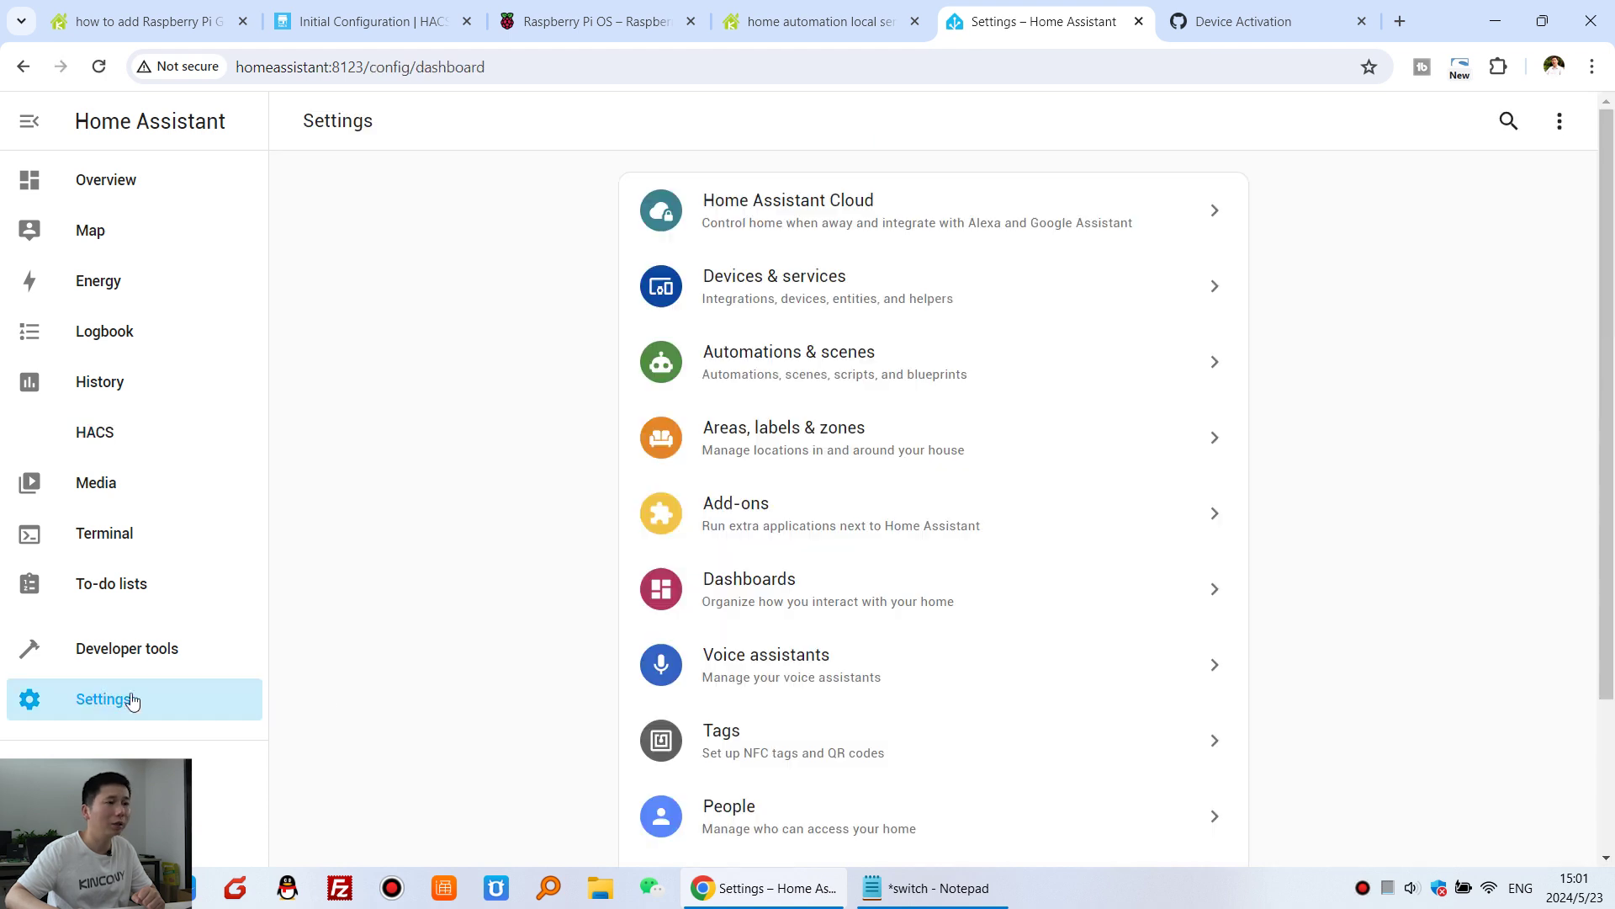
pyautogui.scroll(-3, 967, 640)
pyautogui.click(879, 689)
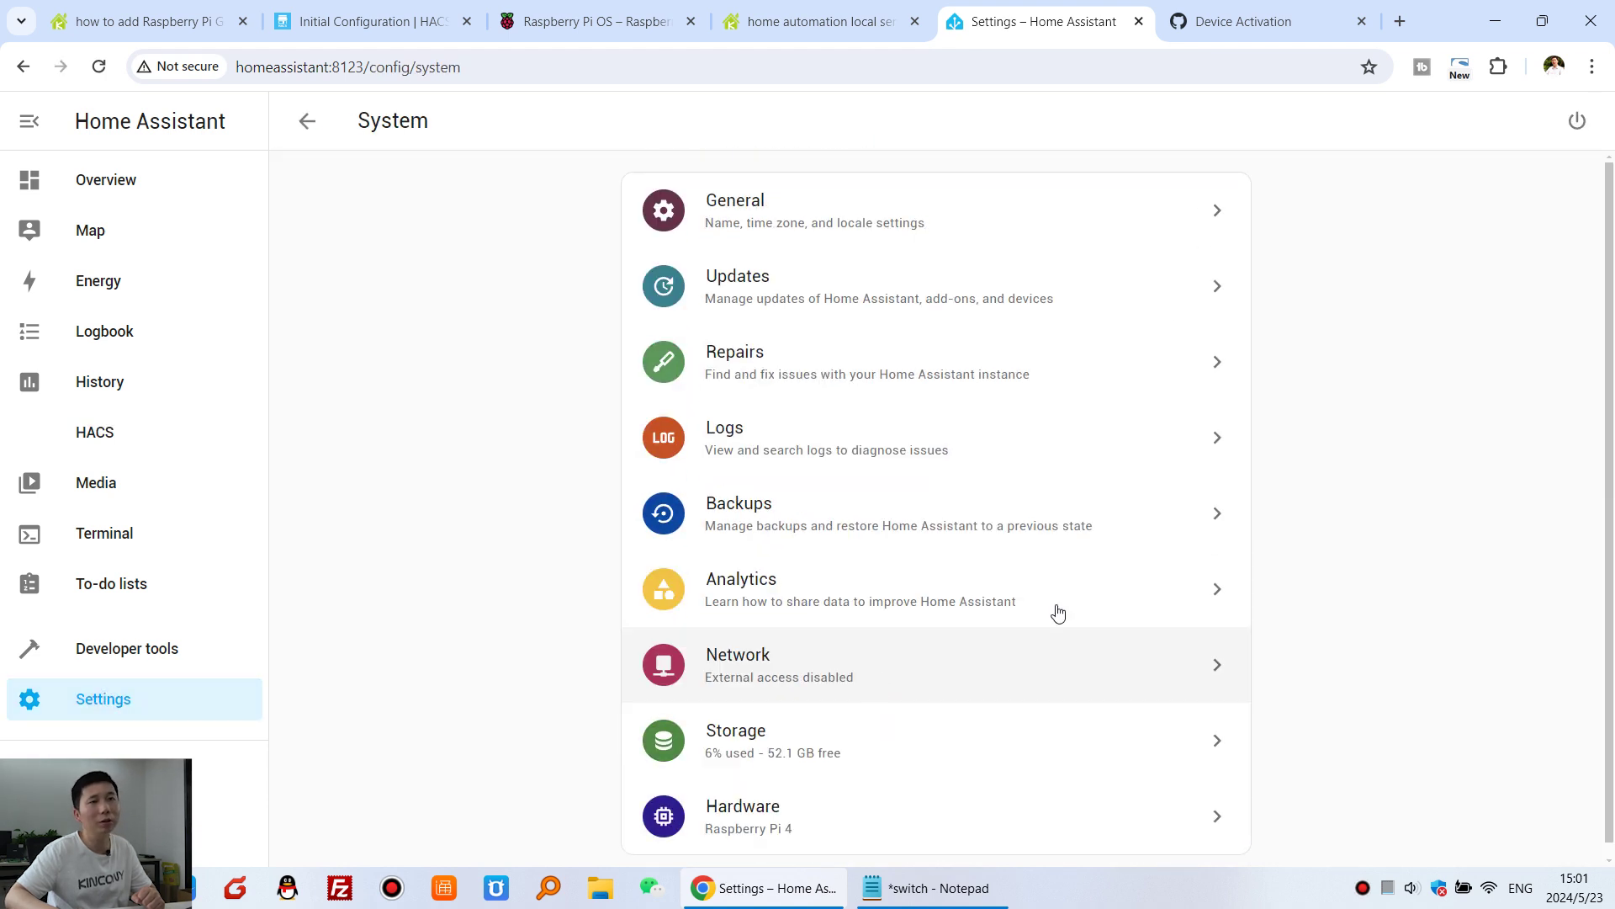
pyautogui.click(1577, 122)
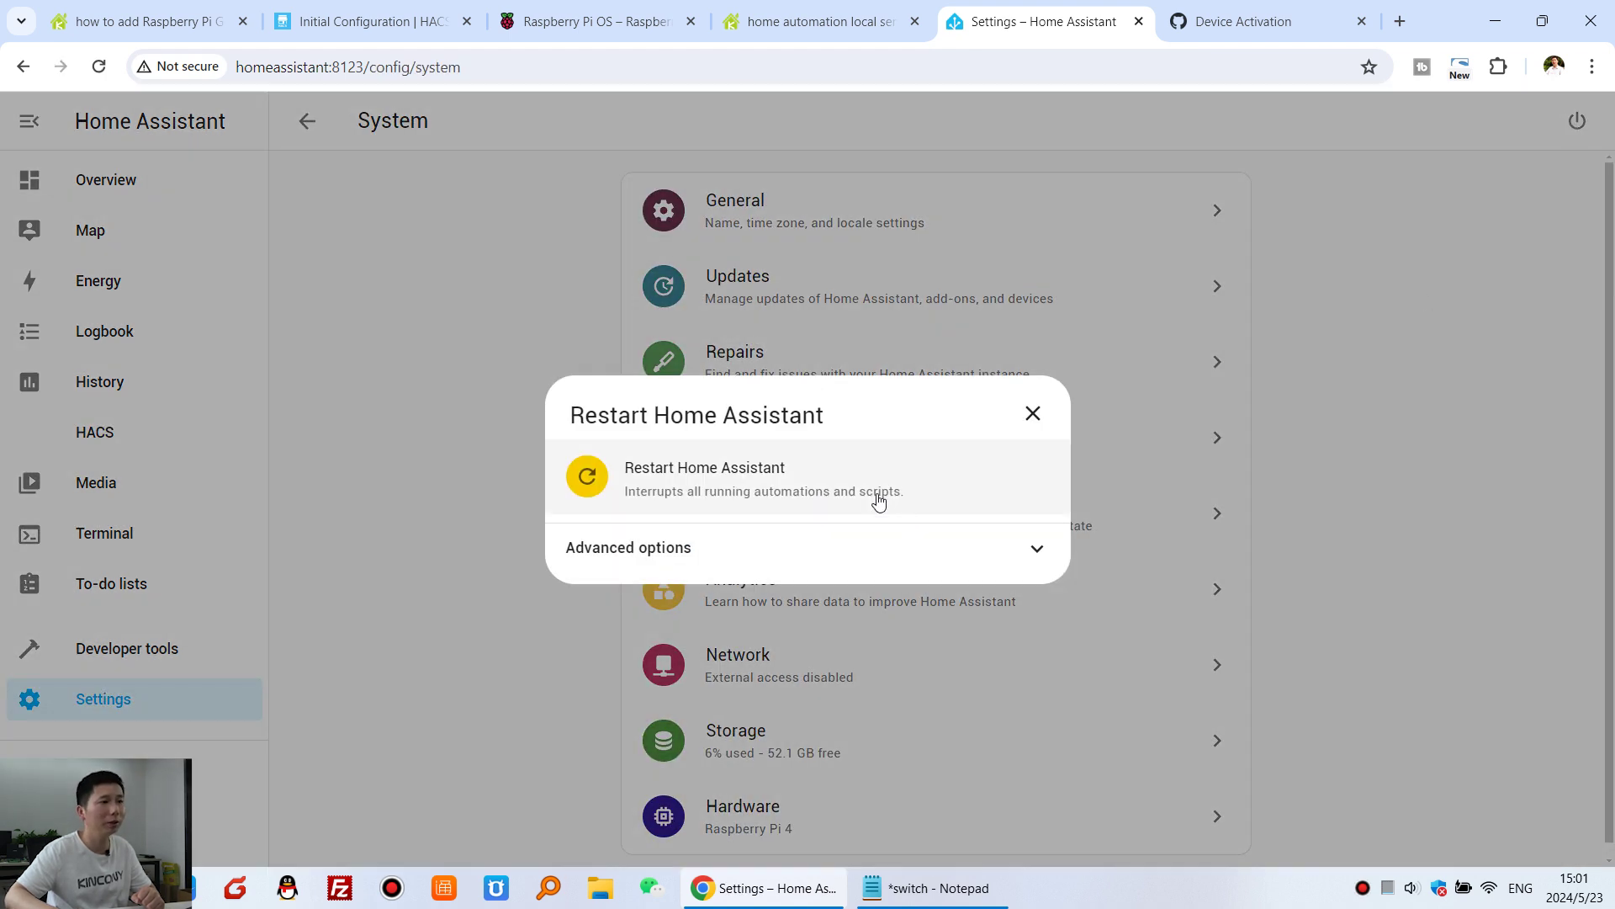
pyautogui.click(976, 479)
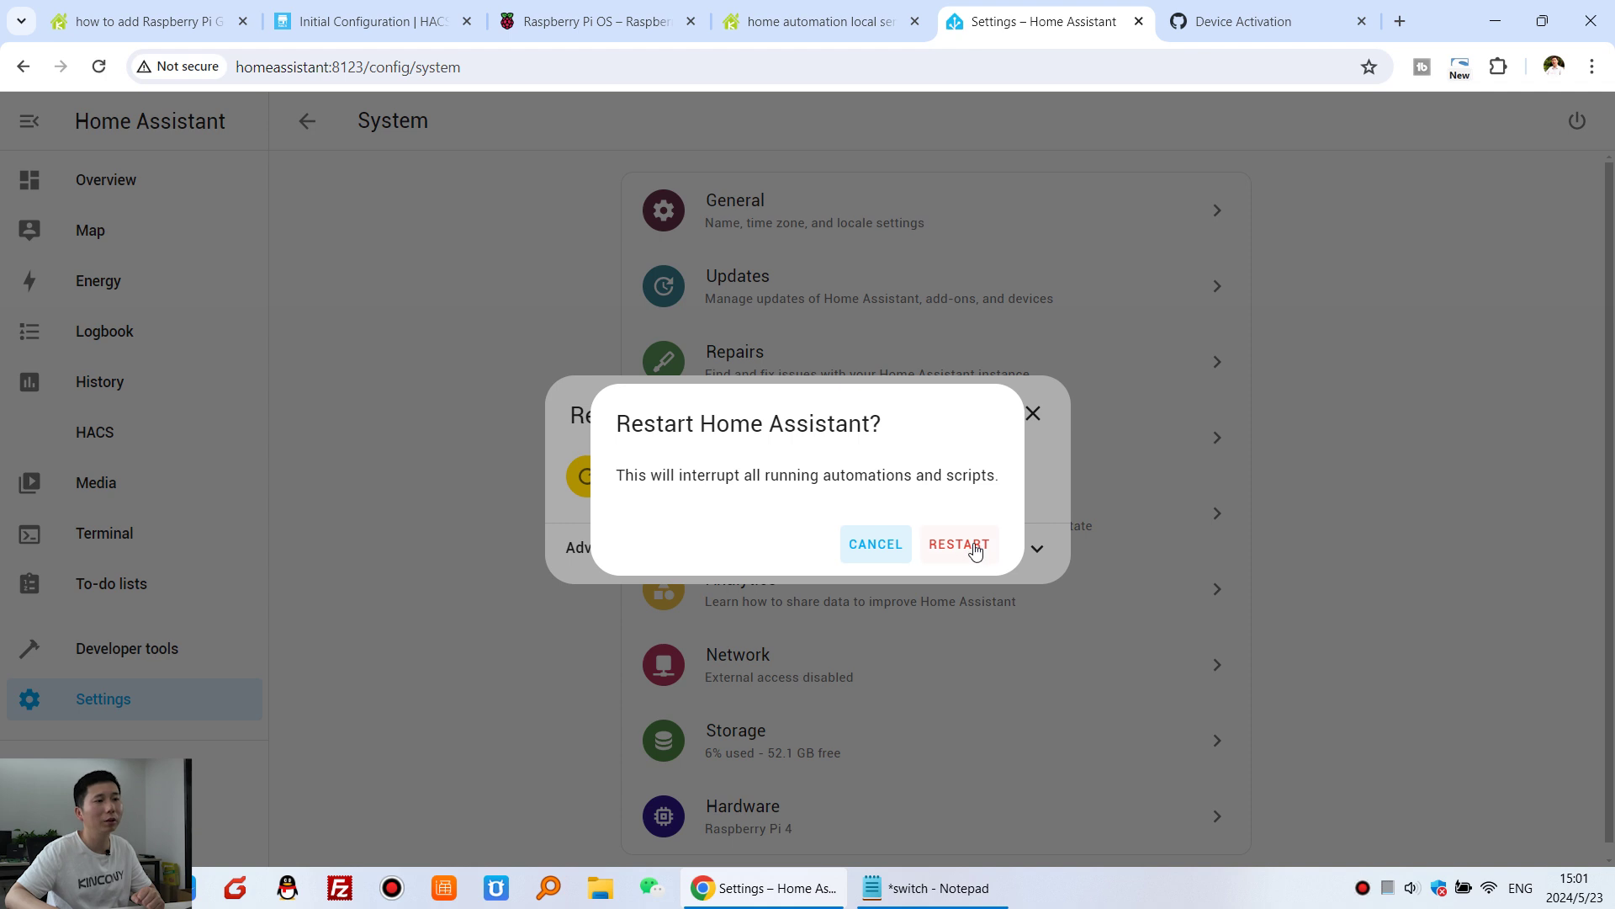
pyautogui.click(959, 544)
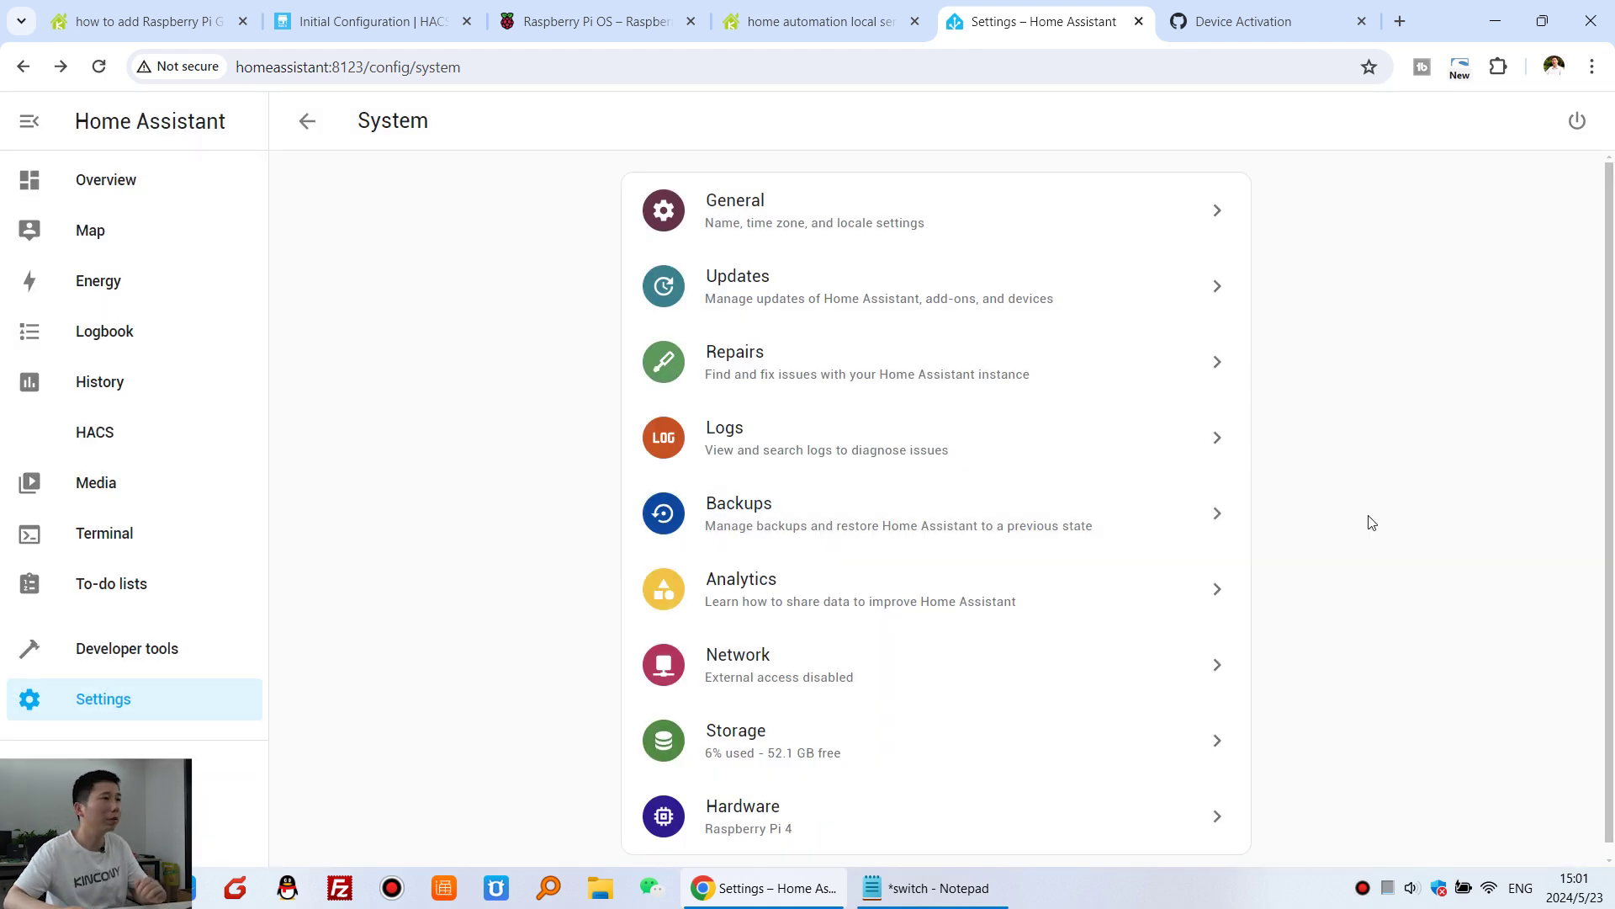
pyautogui.click(155, 24)
pyautogui.click(373, 546)
# - Highlight the guide's steps 3 and 4 and its 'file edit' add-on mention
pyautogui.moveTo(424, 531); pyautogui.dragTo(136, 538)
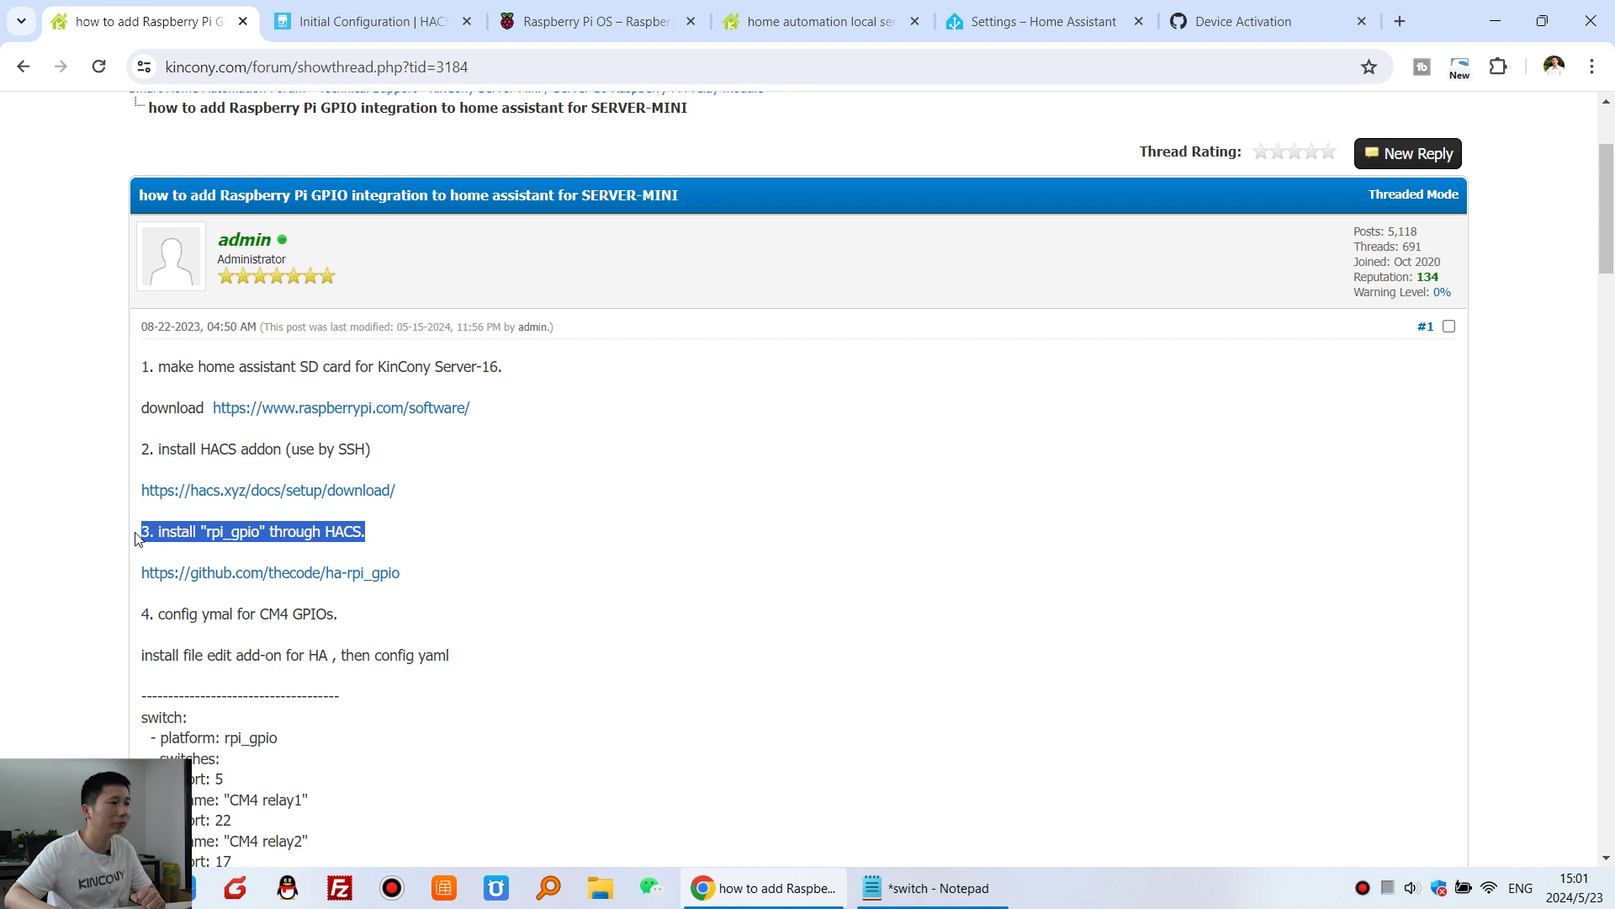
pyautogui.scroll(-3, 461, 539)
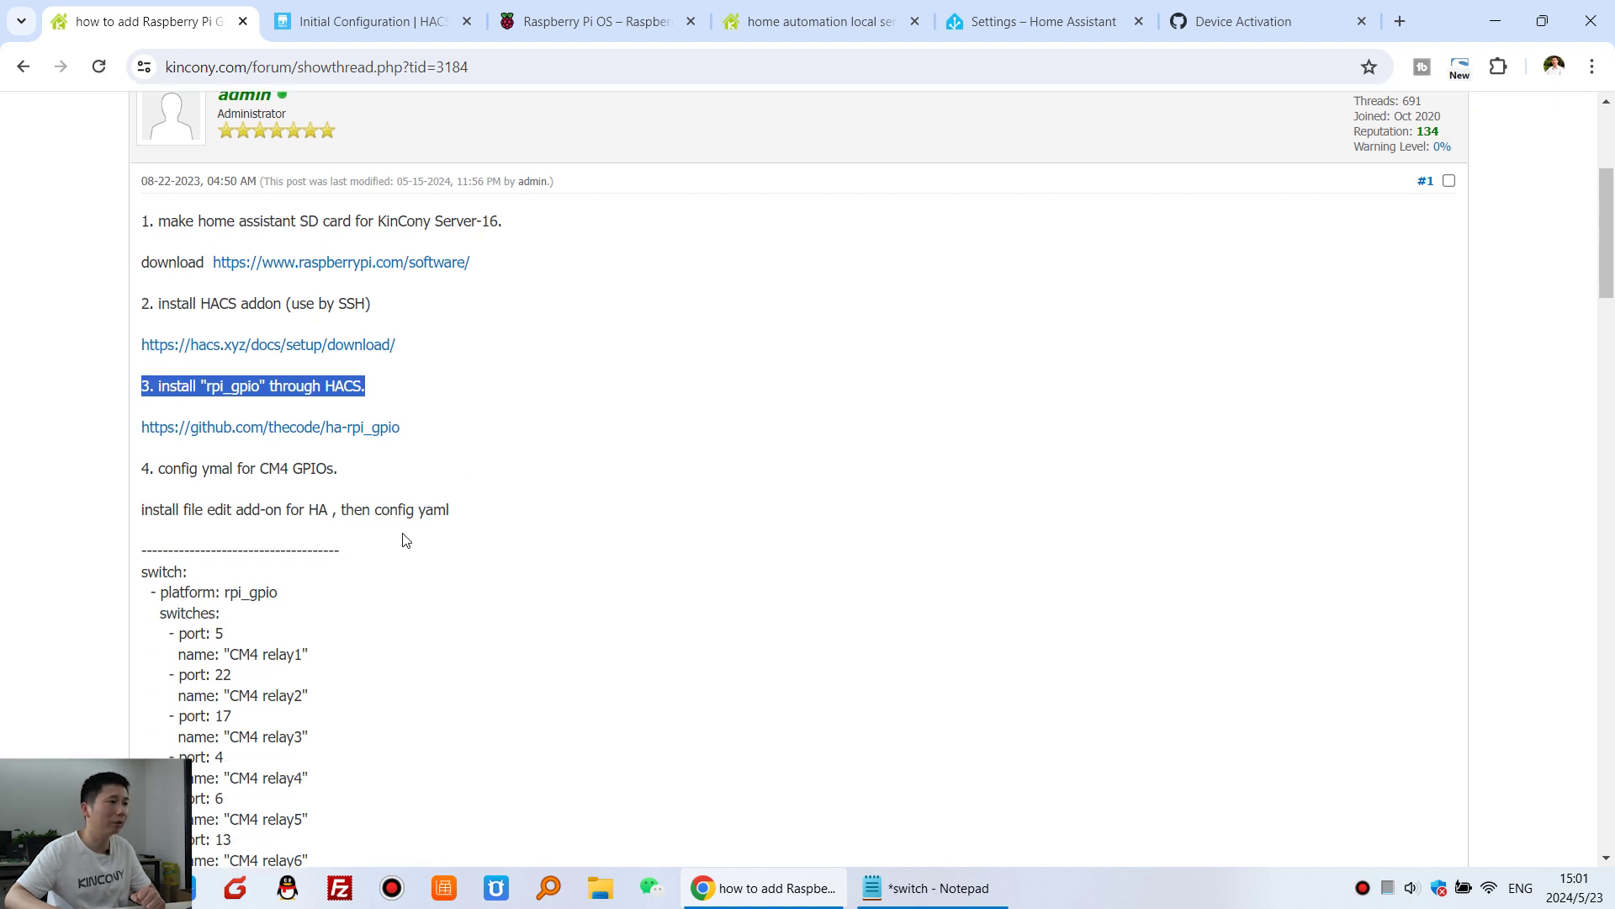
pyautogui.moveTo(167, 408); pyautogui.dragTo(337, 398)
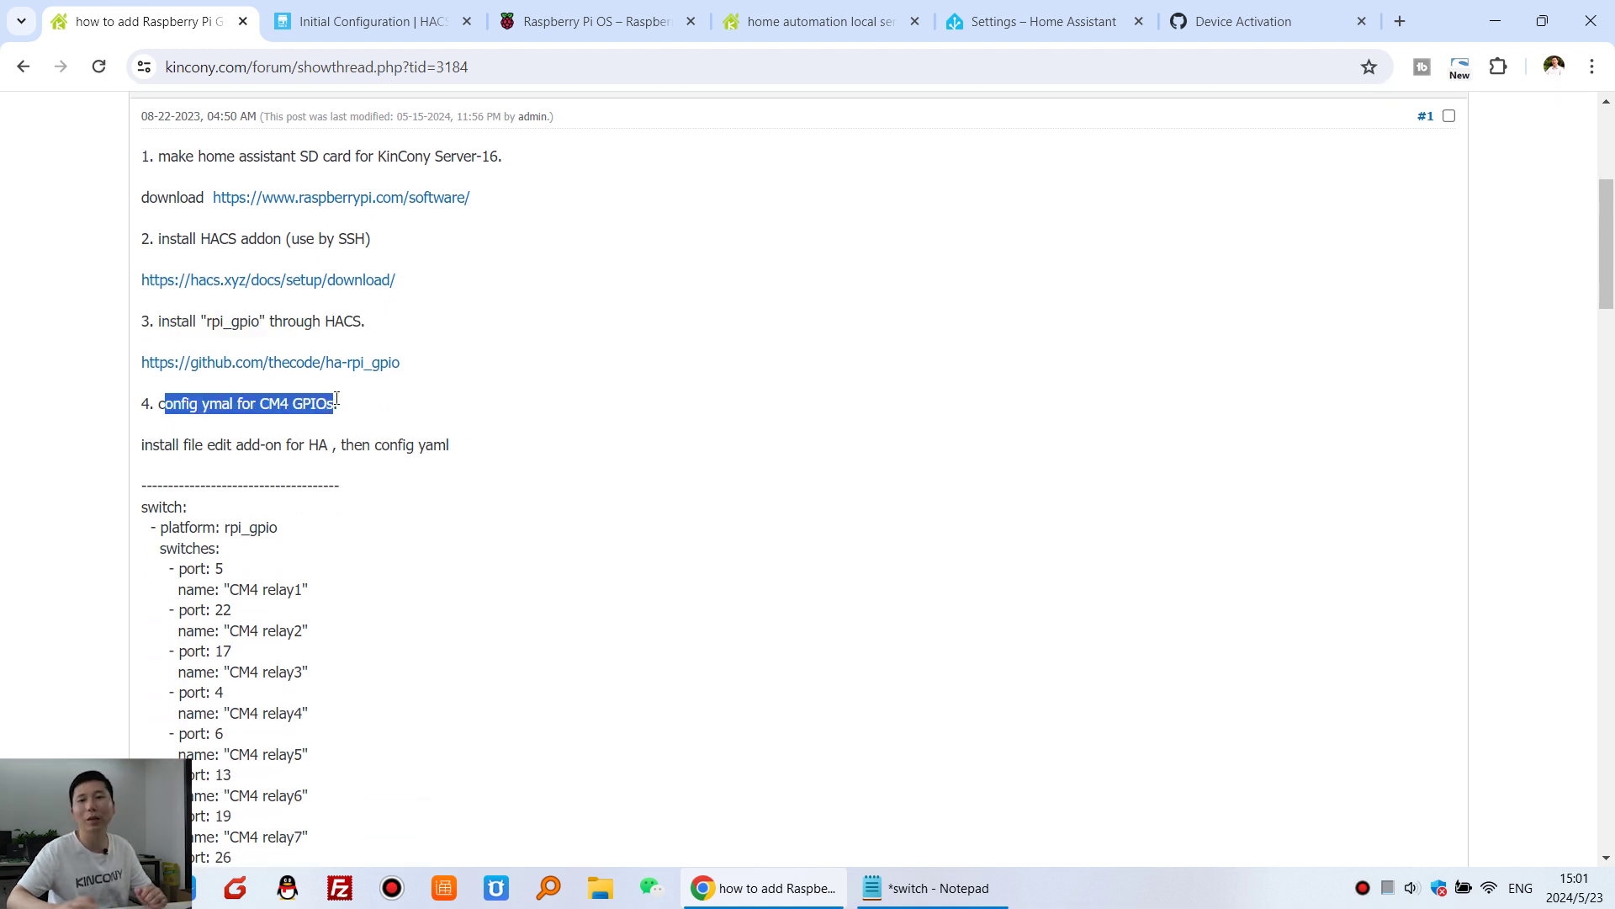
pyautogui.click(203, 466)
pyautogui.moveTo(226, 443); pyautogui.dragTo(276, 444)
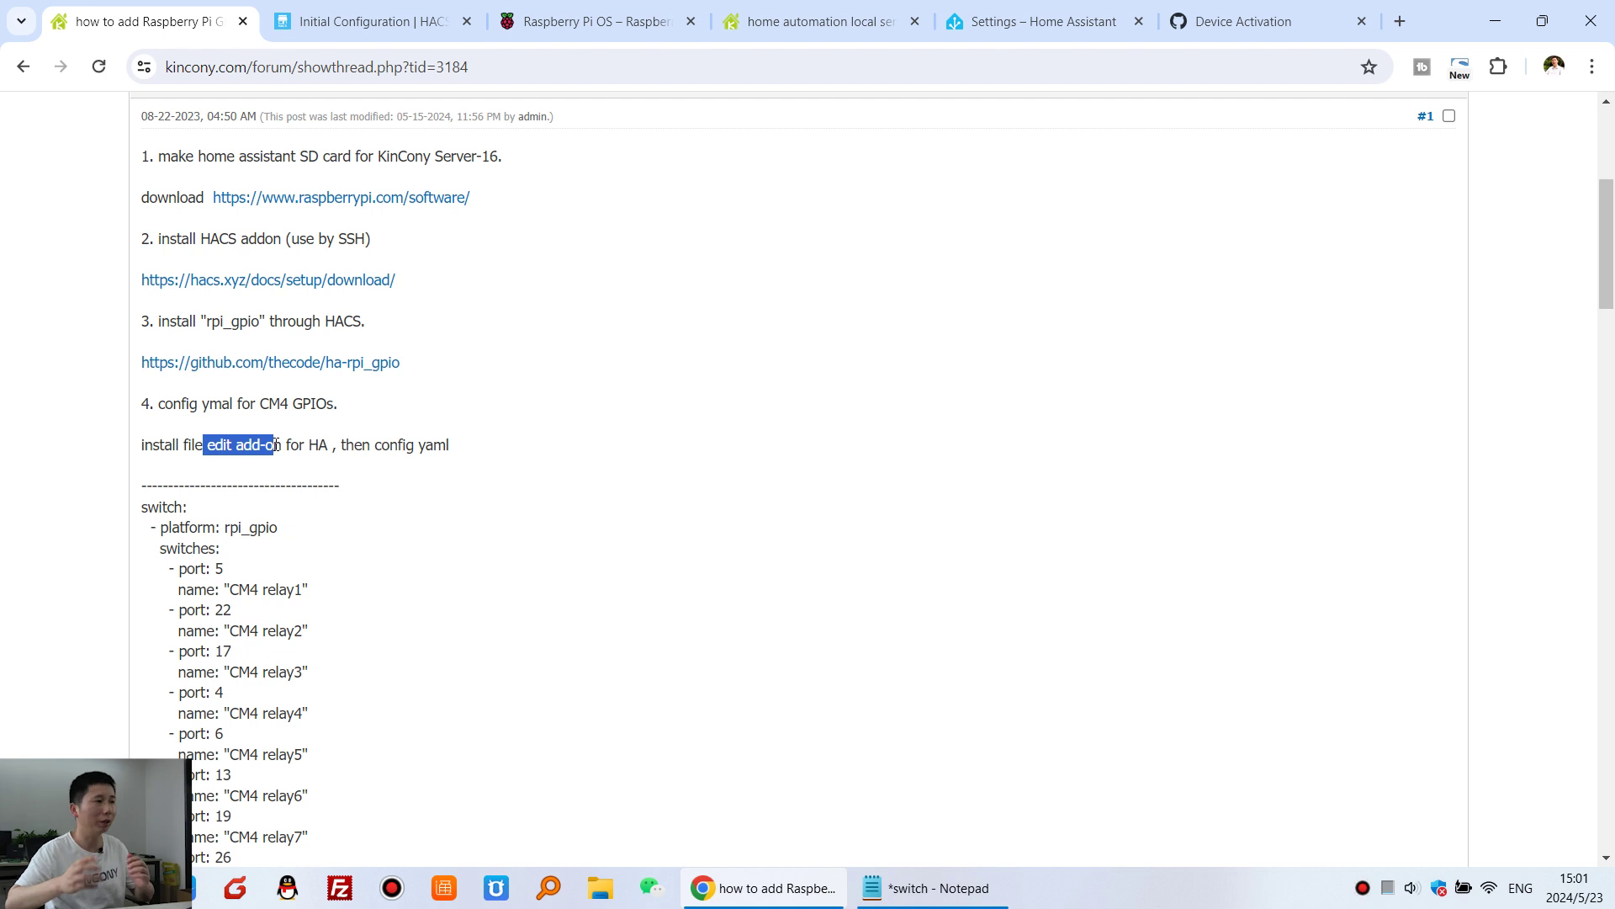
pyautogui.click(241, 445)
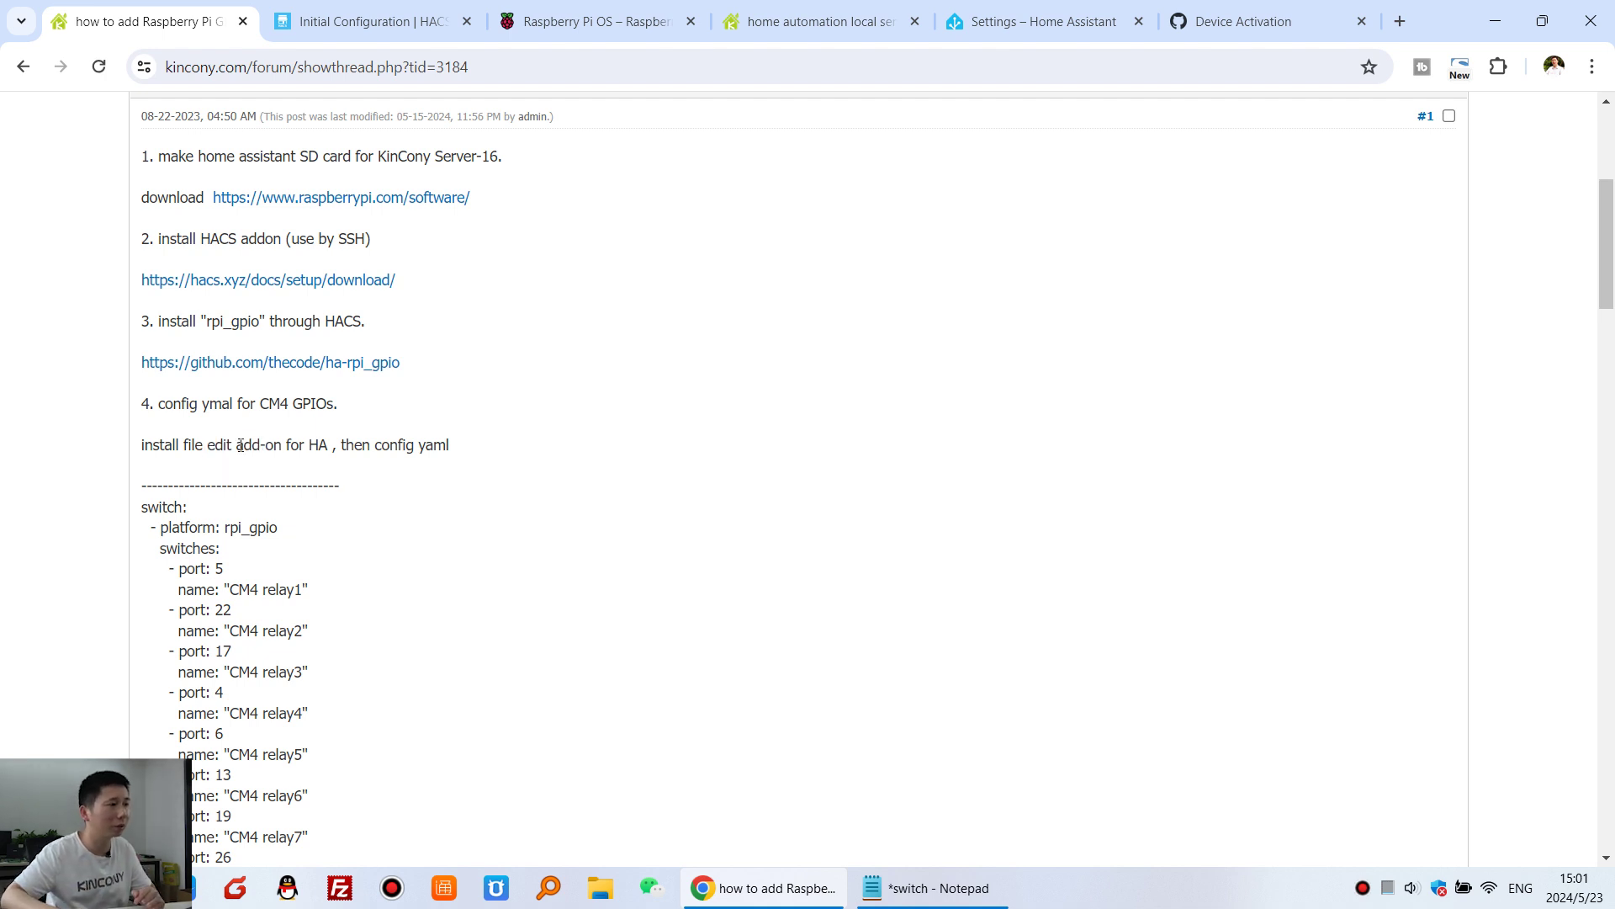
pyautogui.doubleClick(213, 443)
pyautogui.click(290, 462)
pyautogui.moveTo(186, 443); pyautogui.dragTo(219, 443)
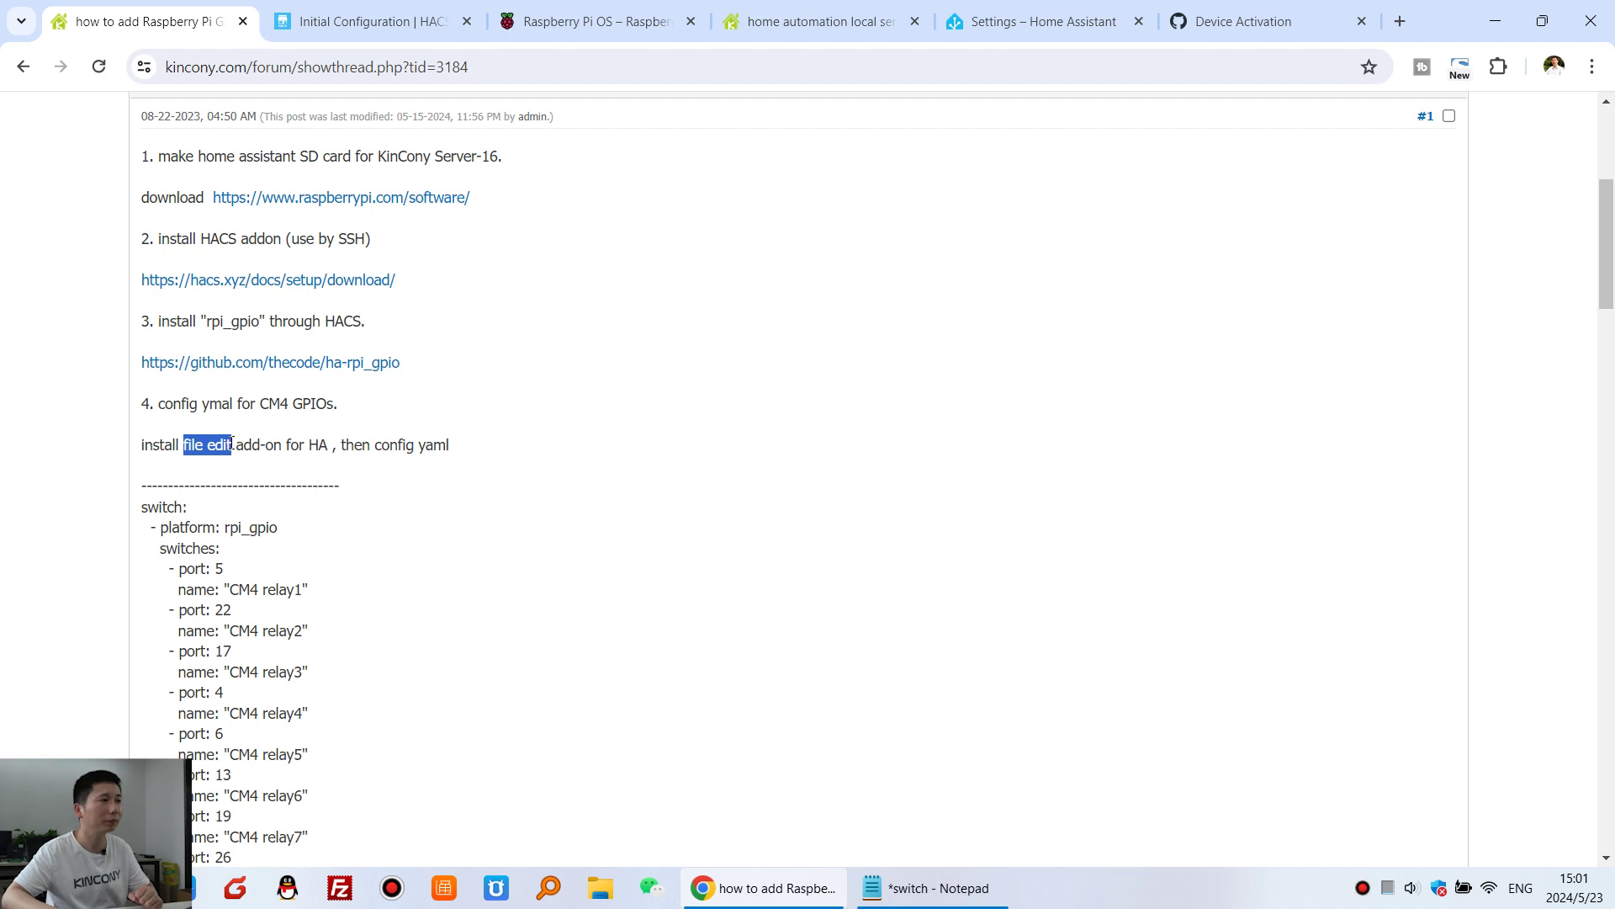
pyautogui.click(1047, 19)
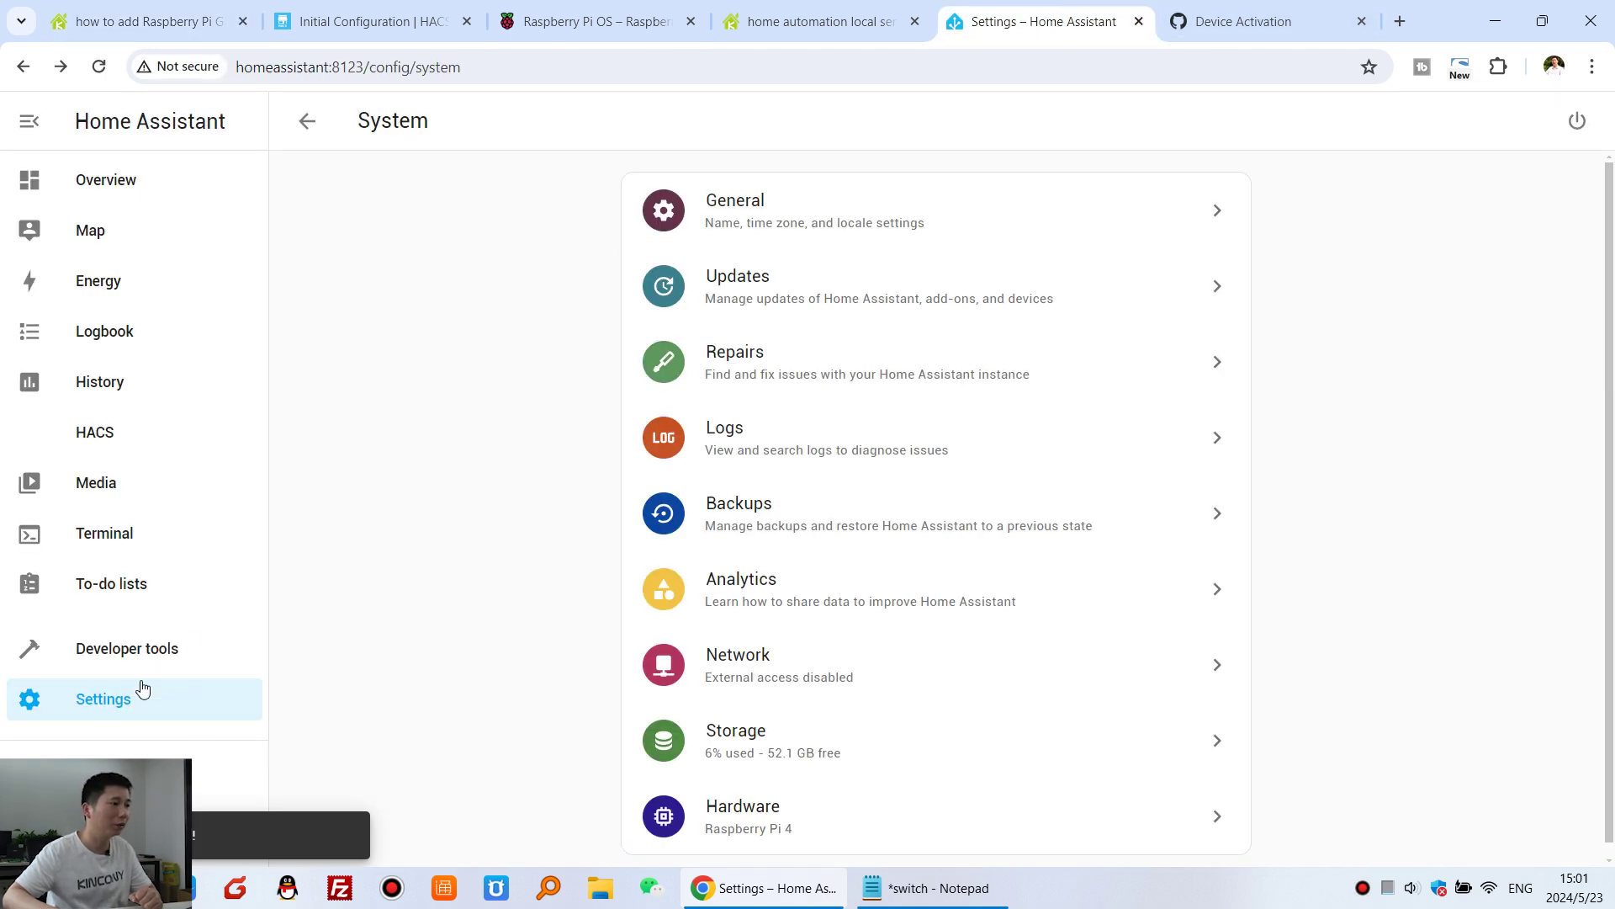
# - Search the add-on store for 'file' and open the File editor add-on
pyautogui.click(121, 708)
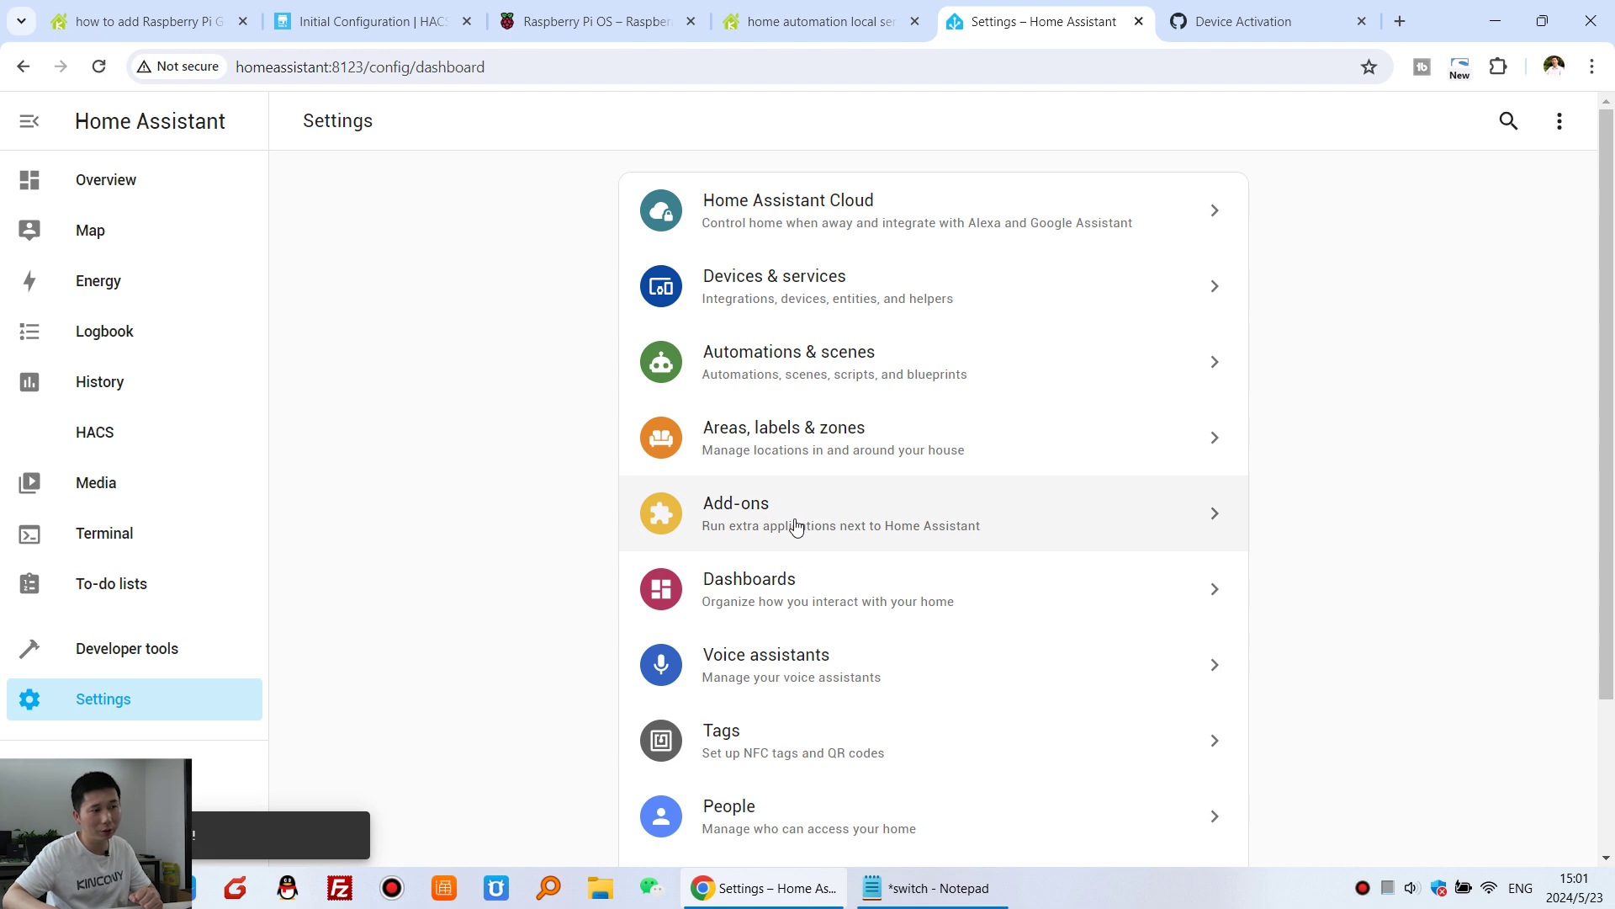
pyautogui.click(928, 512)
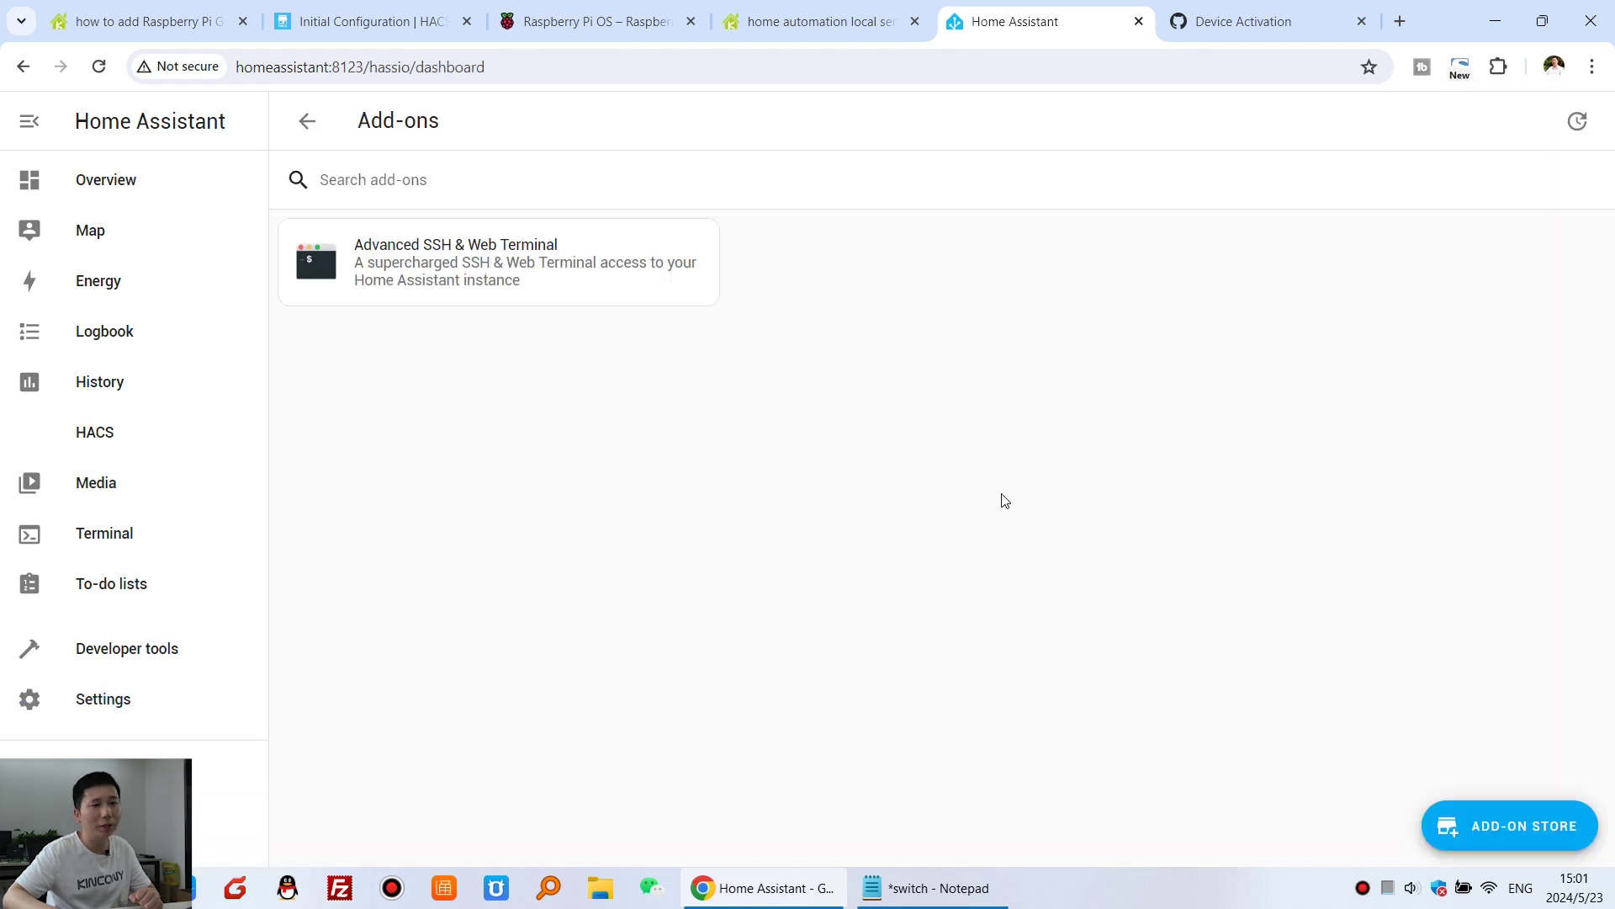
pyautogui.click(1541, 837)
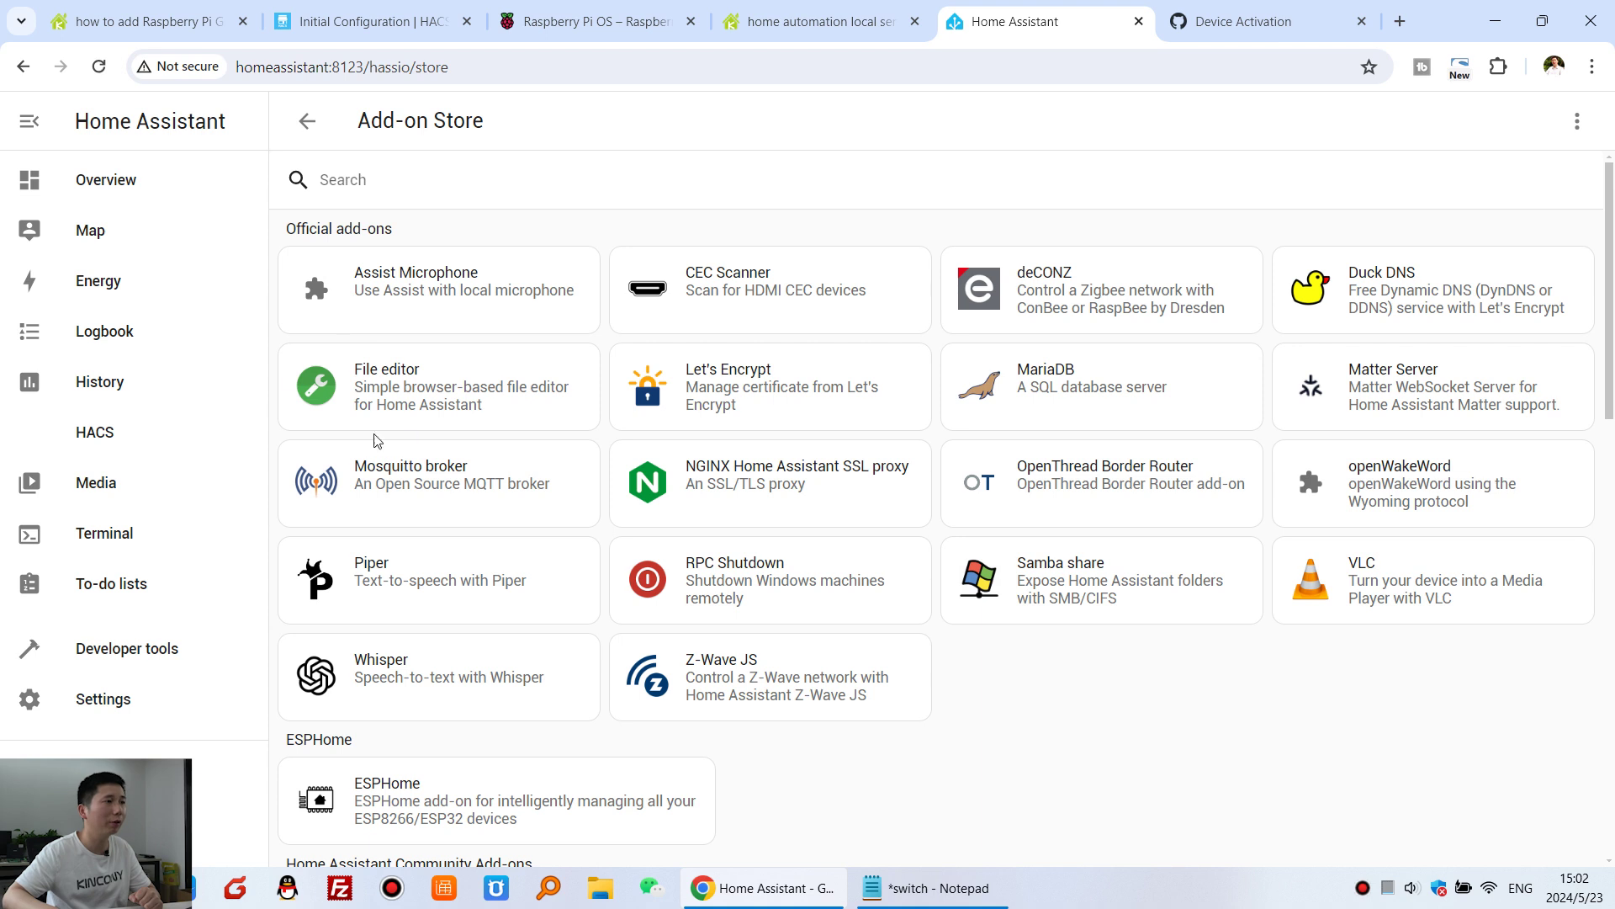
pyautogui.click(408, 184)
pyautogui.write('file')
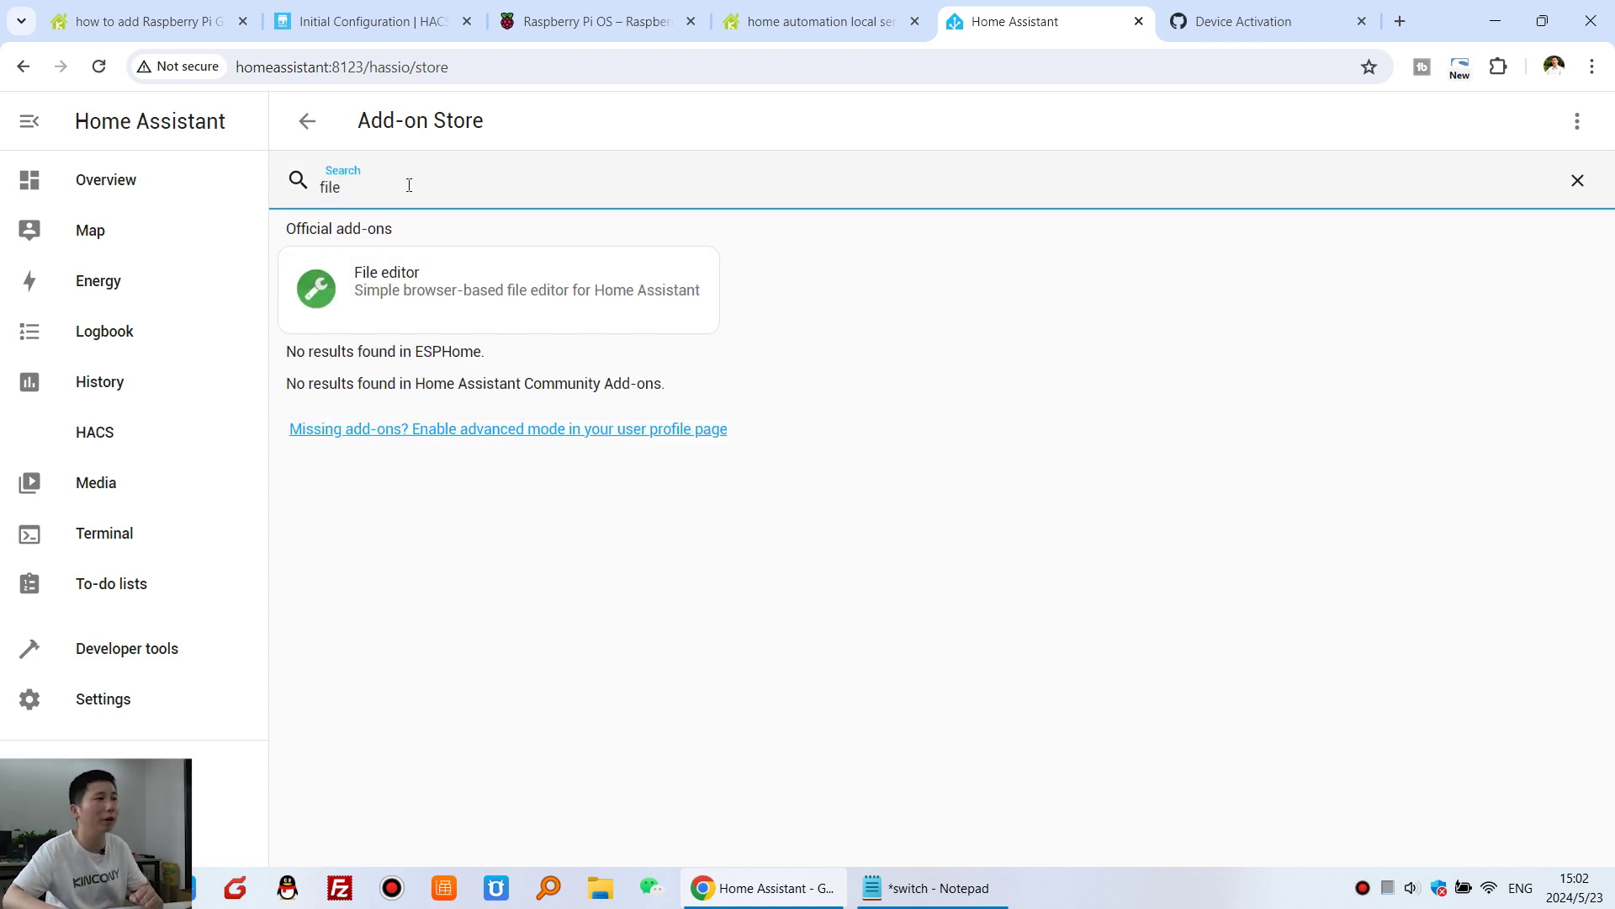
pyautogui.click(475, 288)
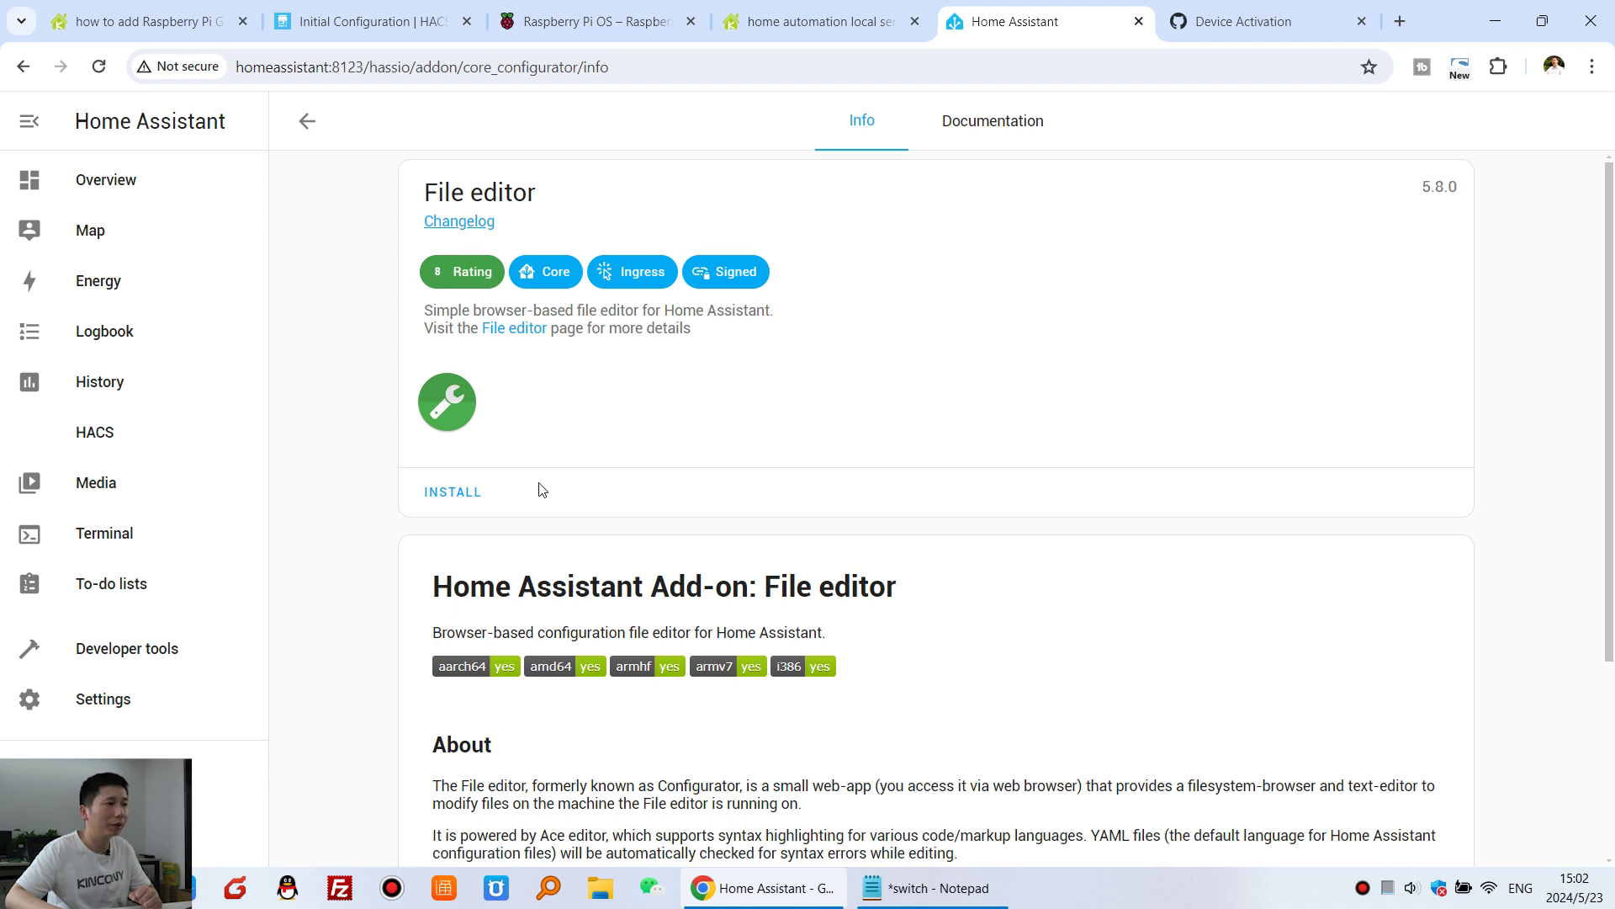
# - Install File editor, enable Show in sidebar, and start the add-on
pyautogui.click(467, 498)
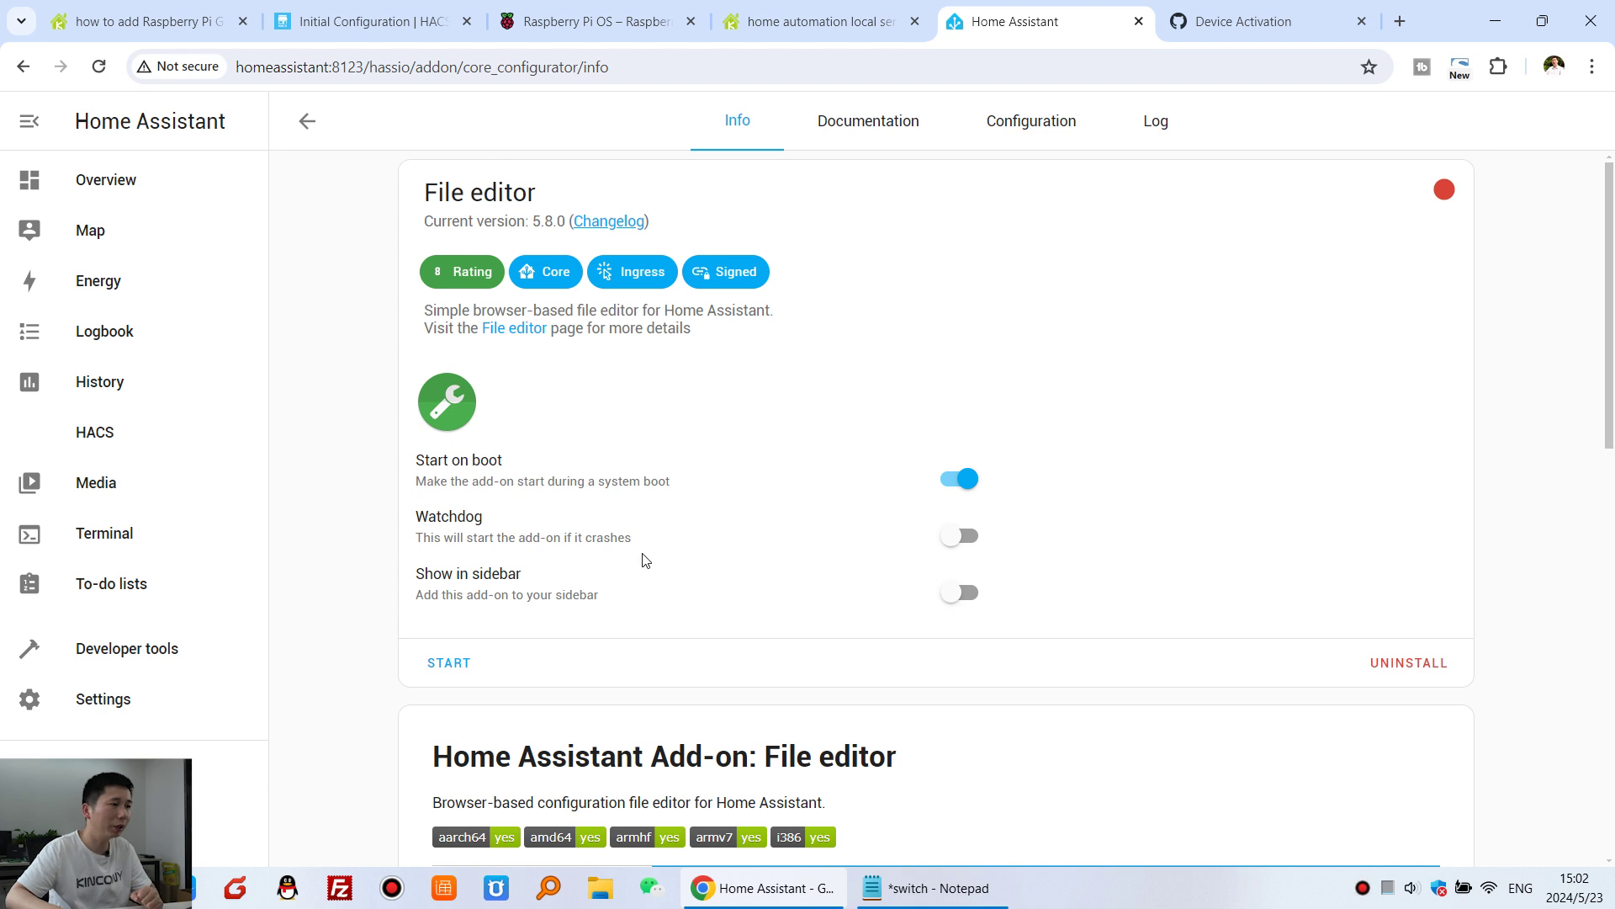
pyautogui.moveTo(420, 565); pyautogui.dragTo(530, 584)
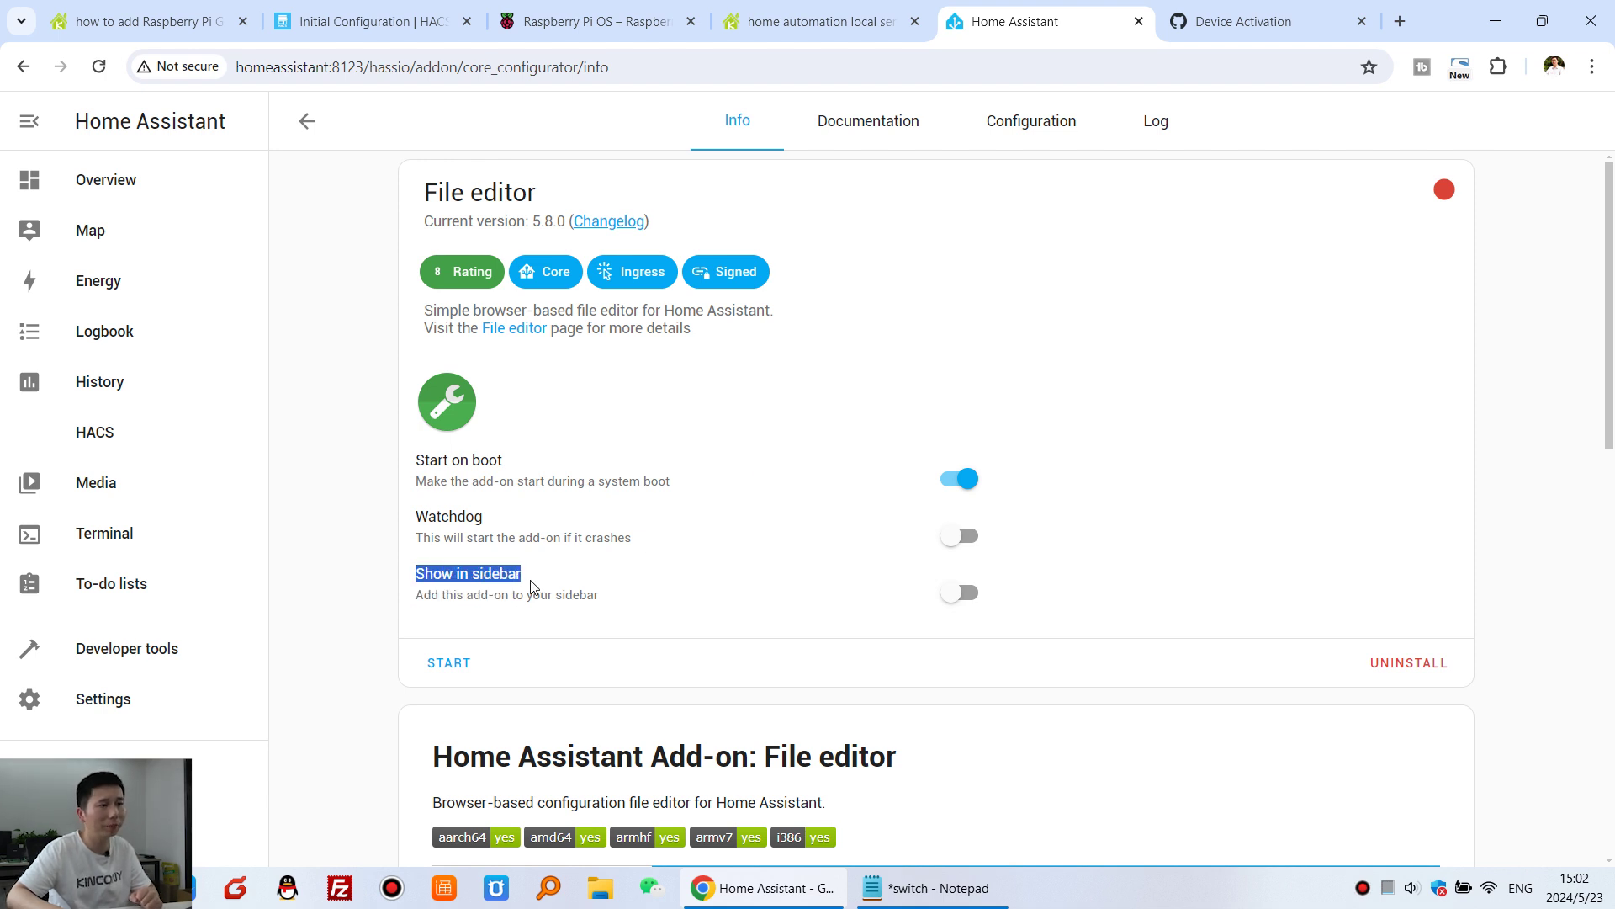
pyautogui.click(971, 600)
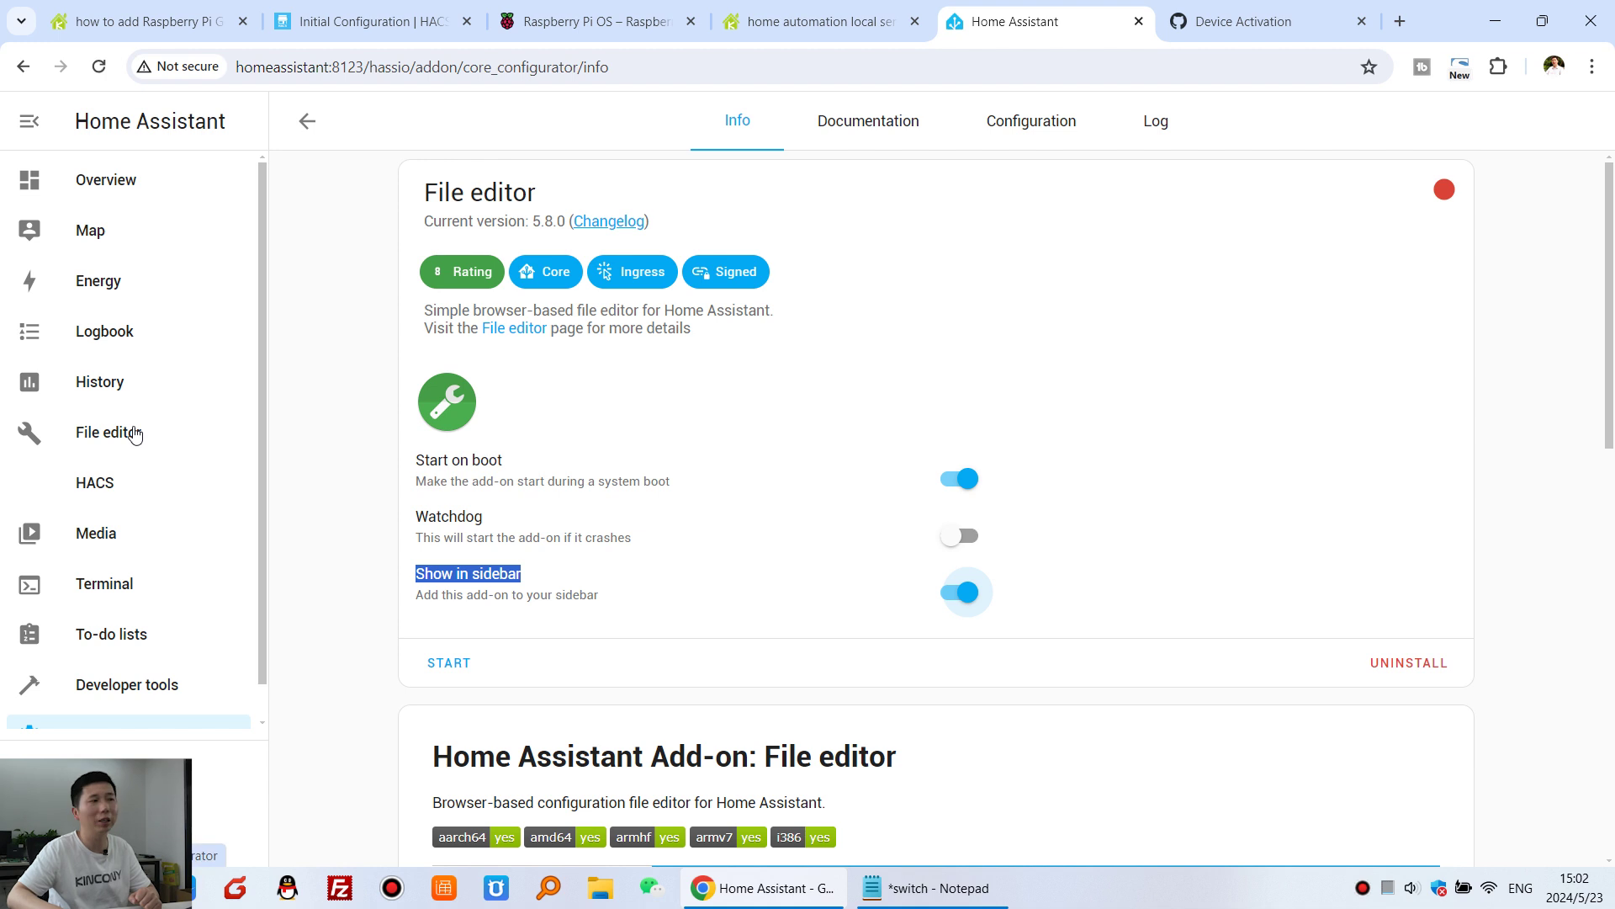
pyautogui.click(468, 665)
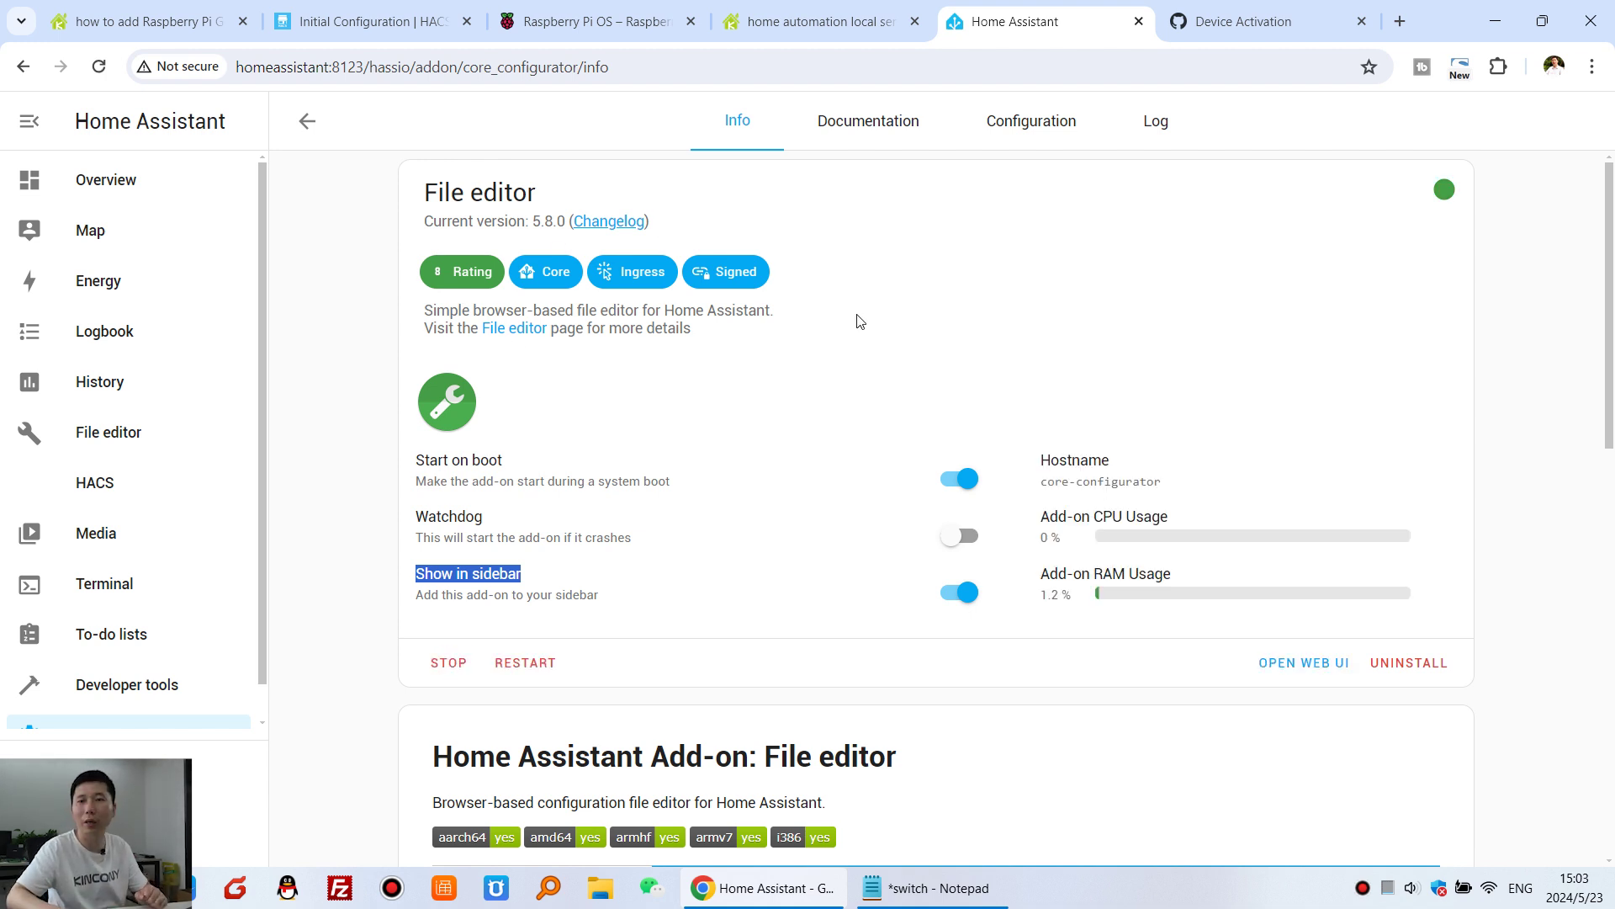
pyautogui.click(721, 400)
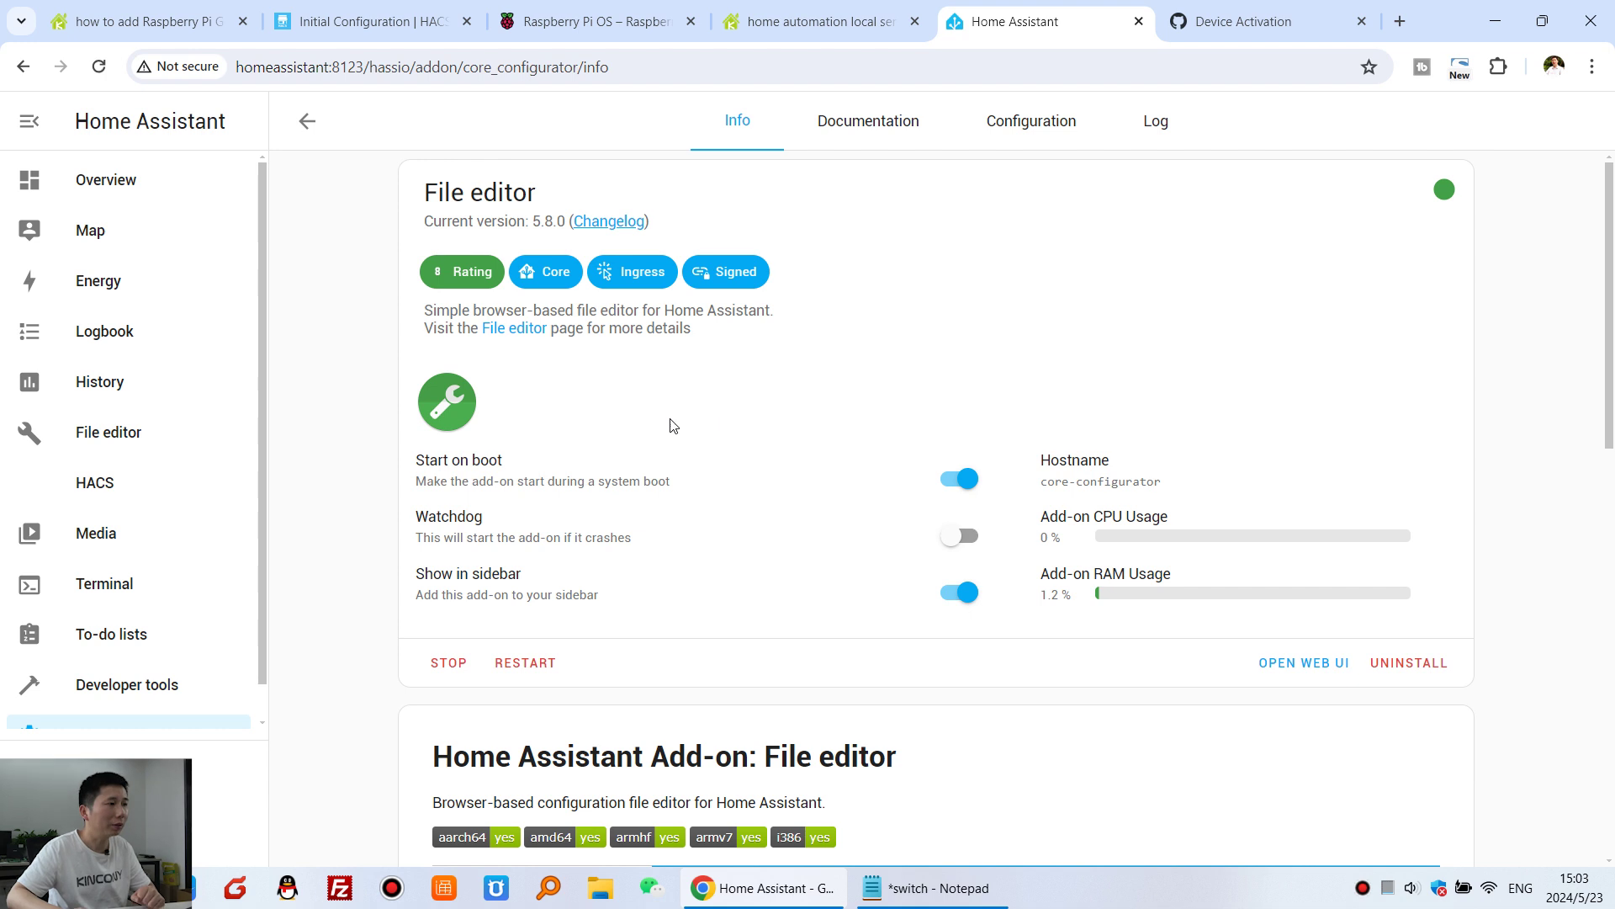
# - Open /homeassistant/configuration.yaml in File editor and add an empty line 13 at the end
pyautogui.click(118, 437)
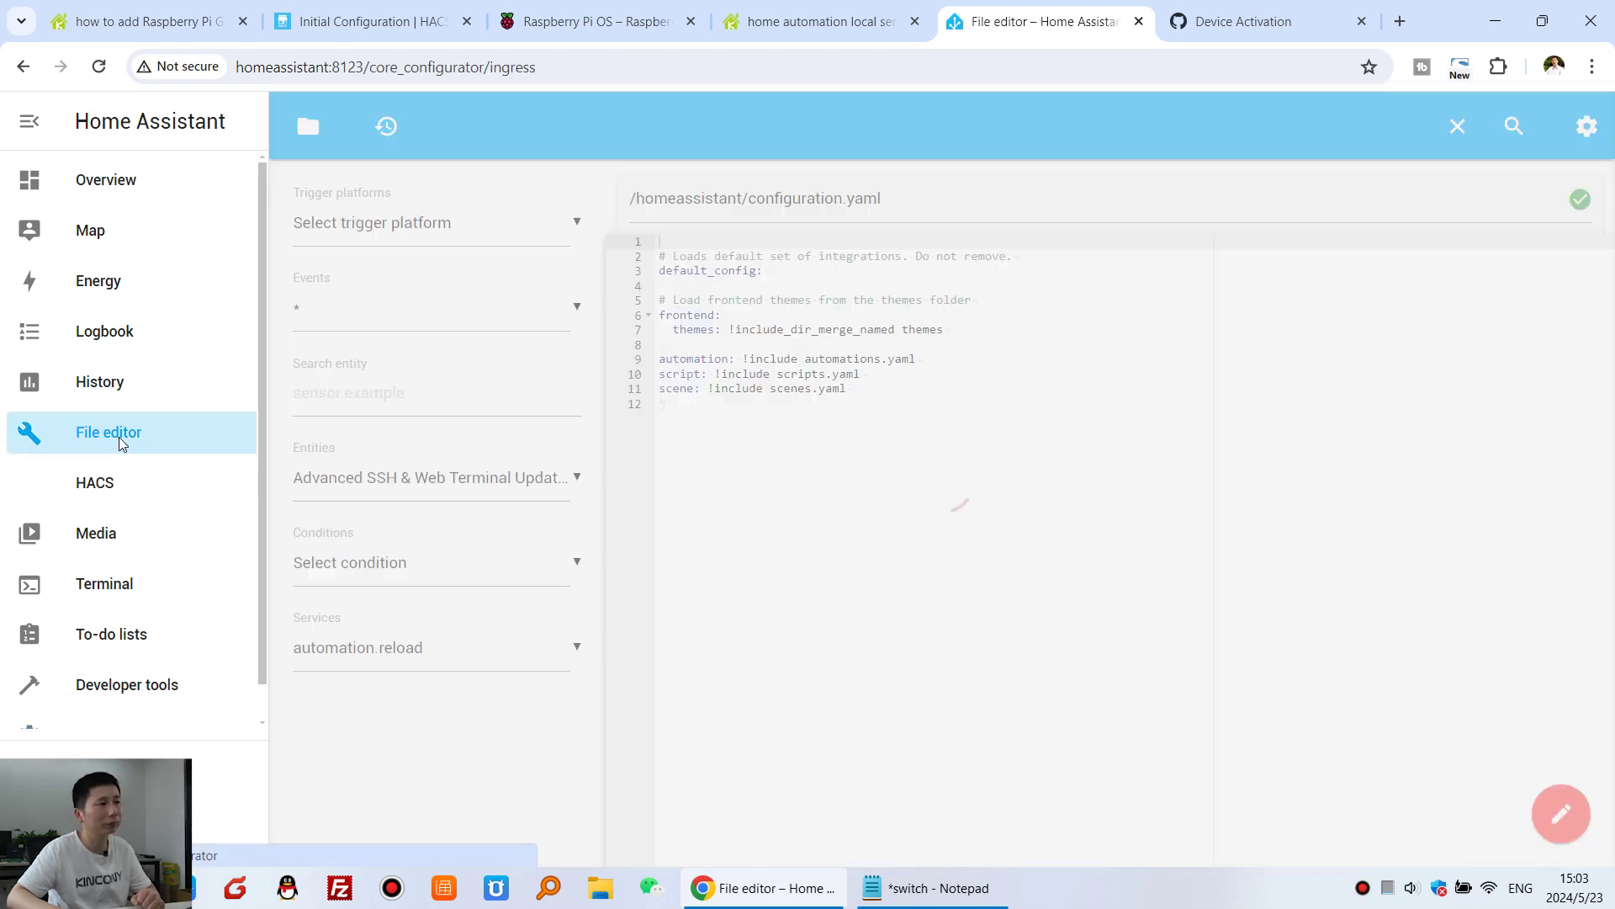
pyautogui.click(310, 132)
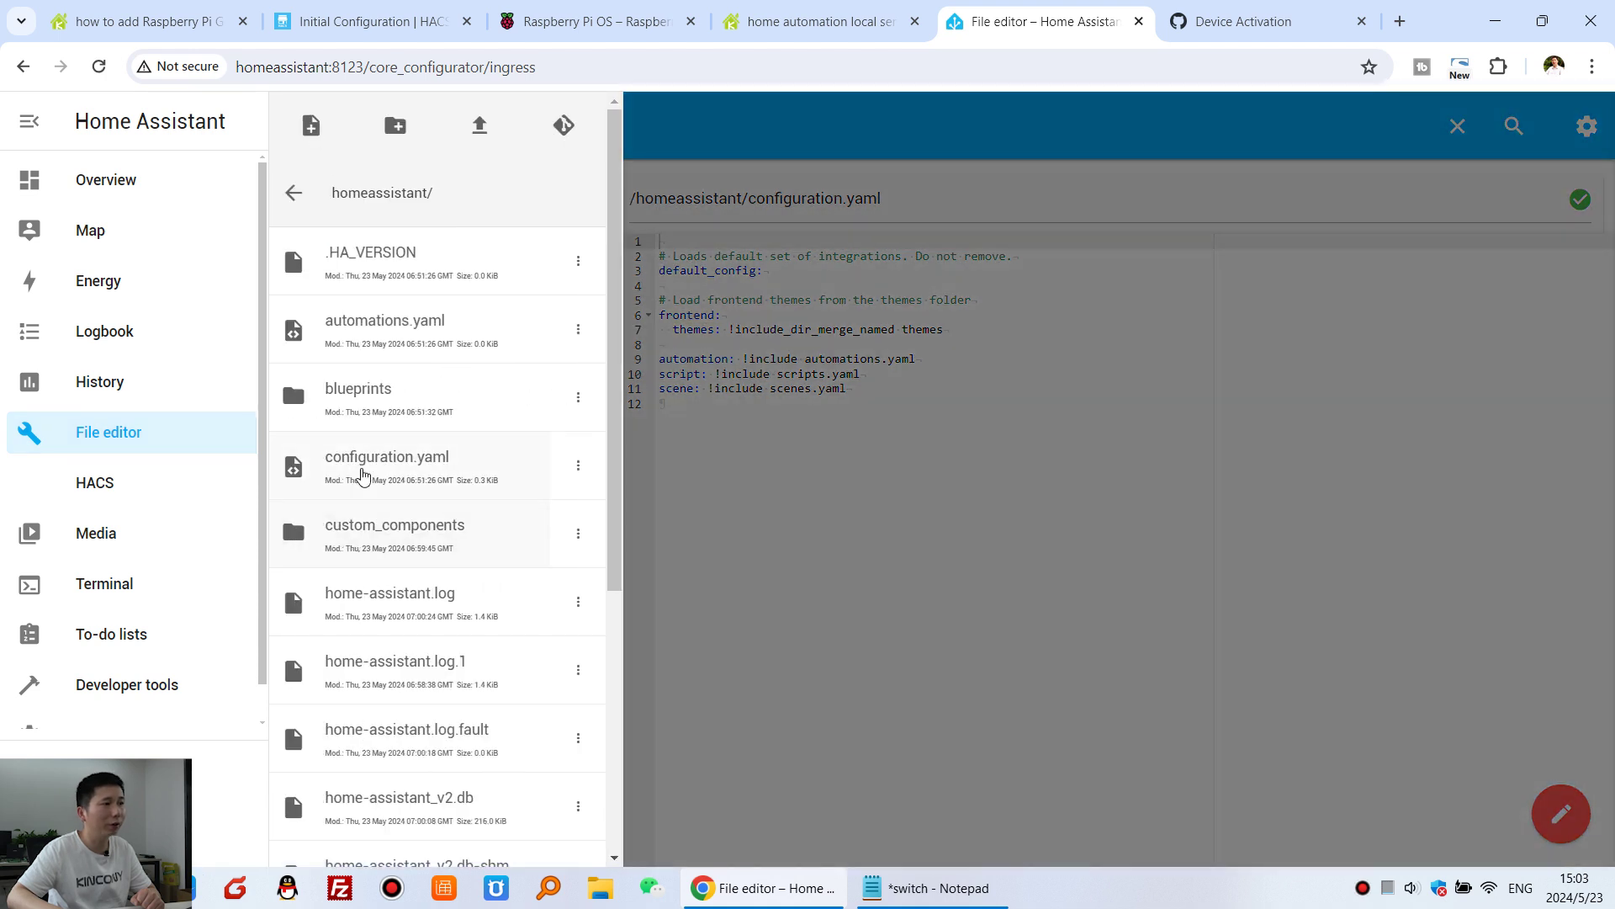
pyautogui.click(455, 471)
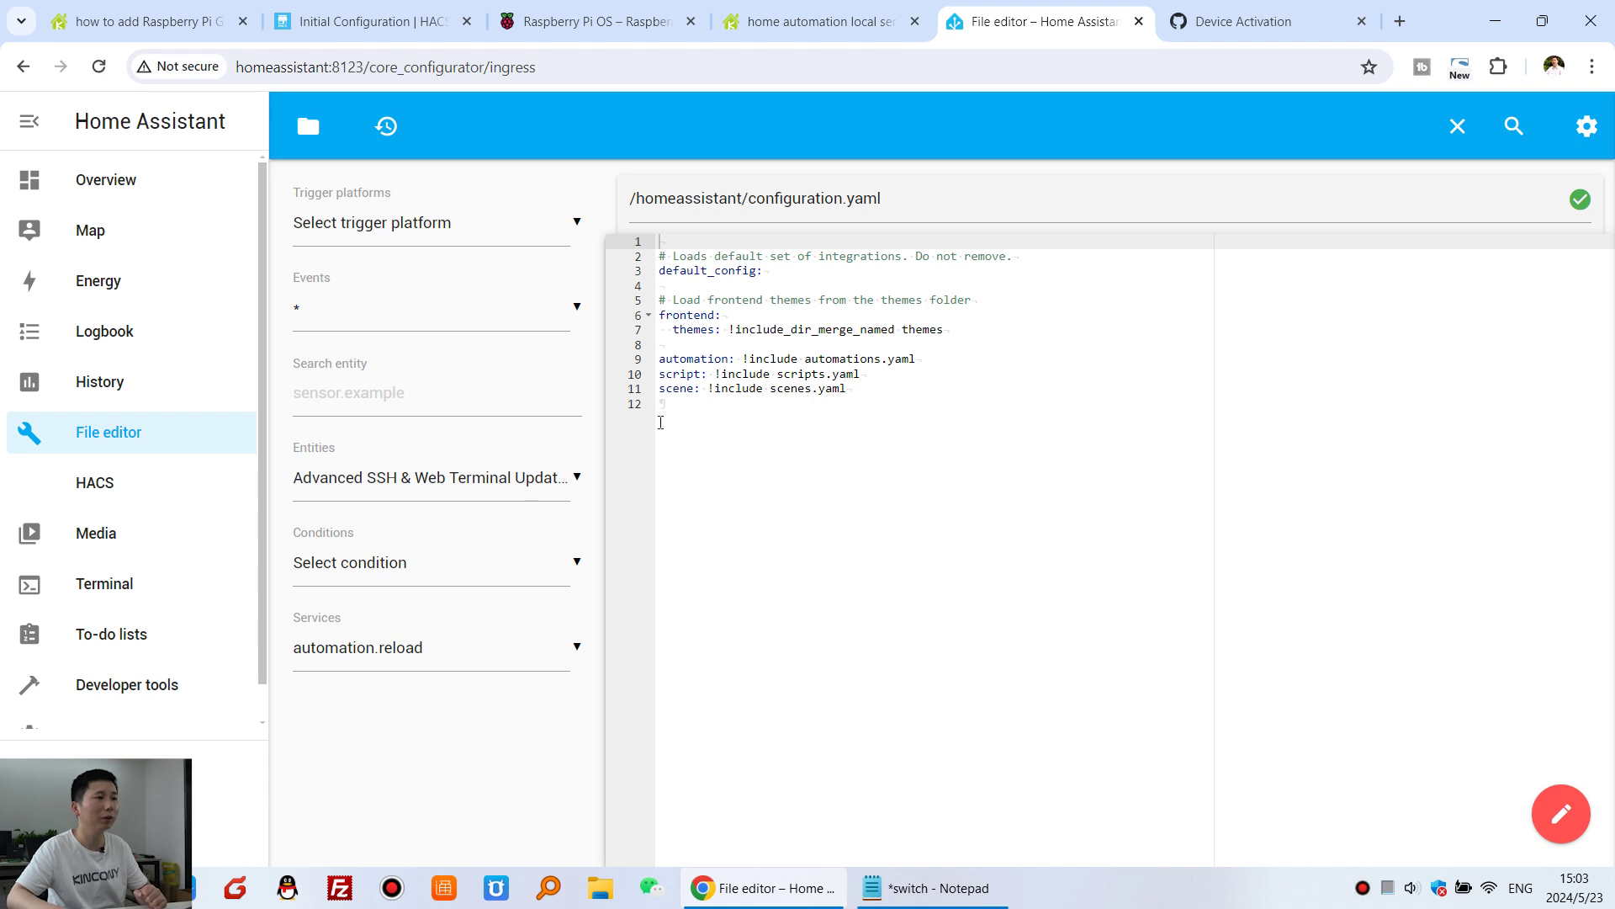
pyautogui.click(661, 423)
pyautogui.press('Return')
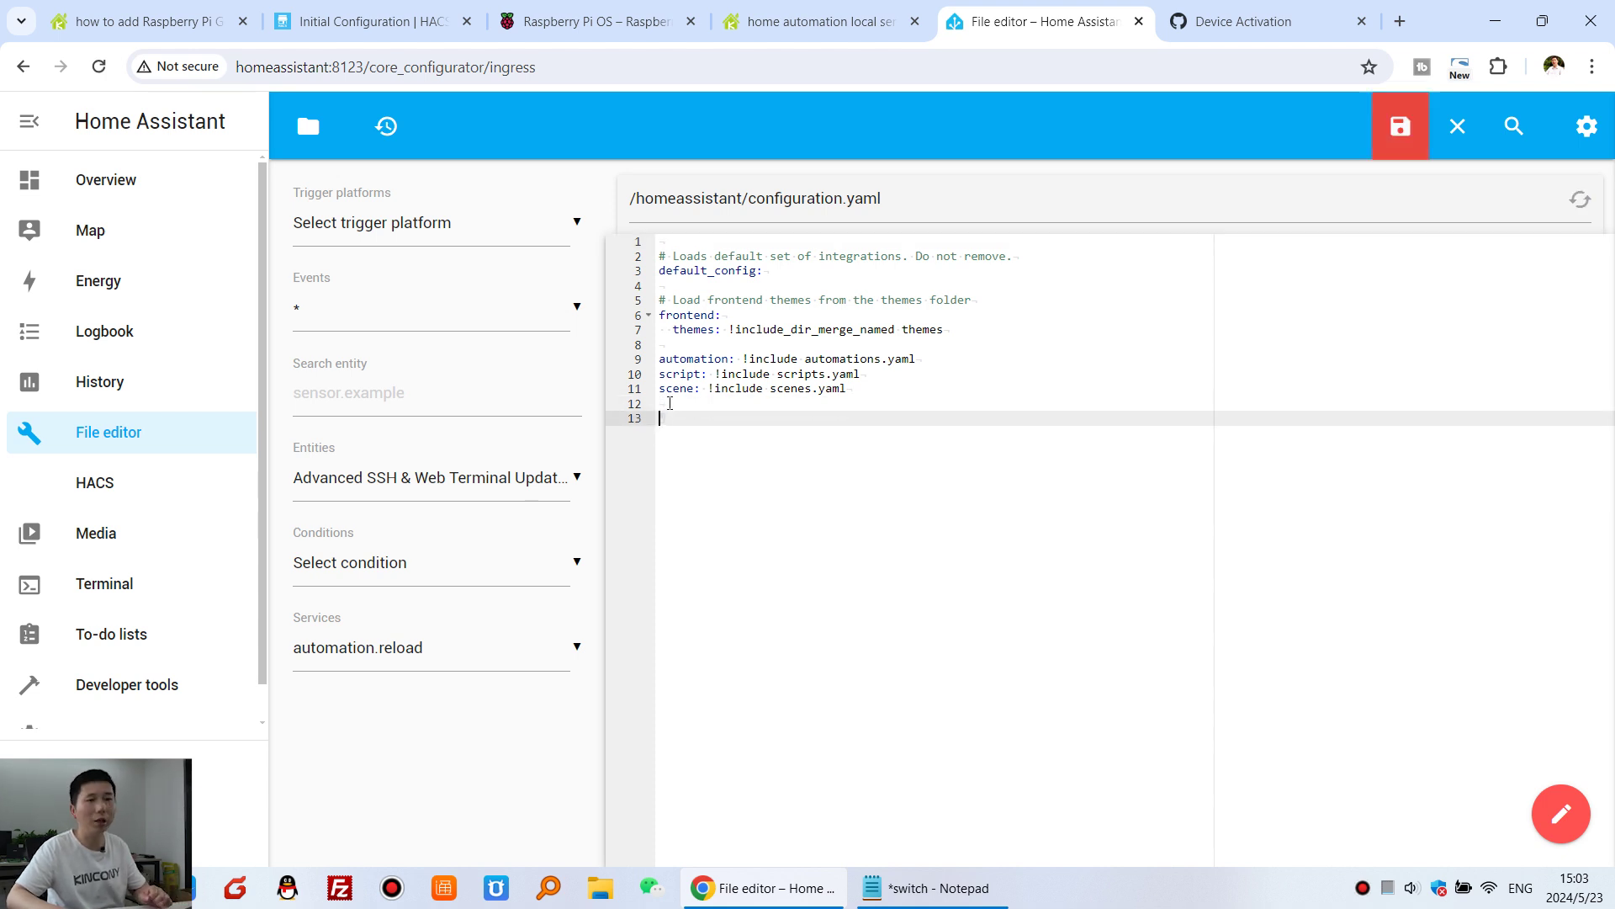
pyautogui.click(142, 21)
# - Copy step 4's rpi_gpio switch and binary_sensor YAML from the forum guide
pyautogui.scroll(-2, 407, 472)
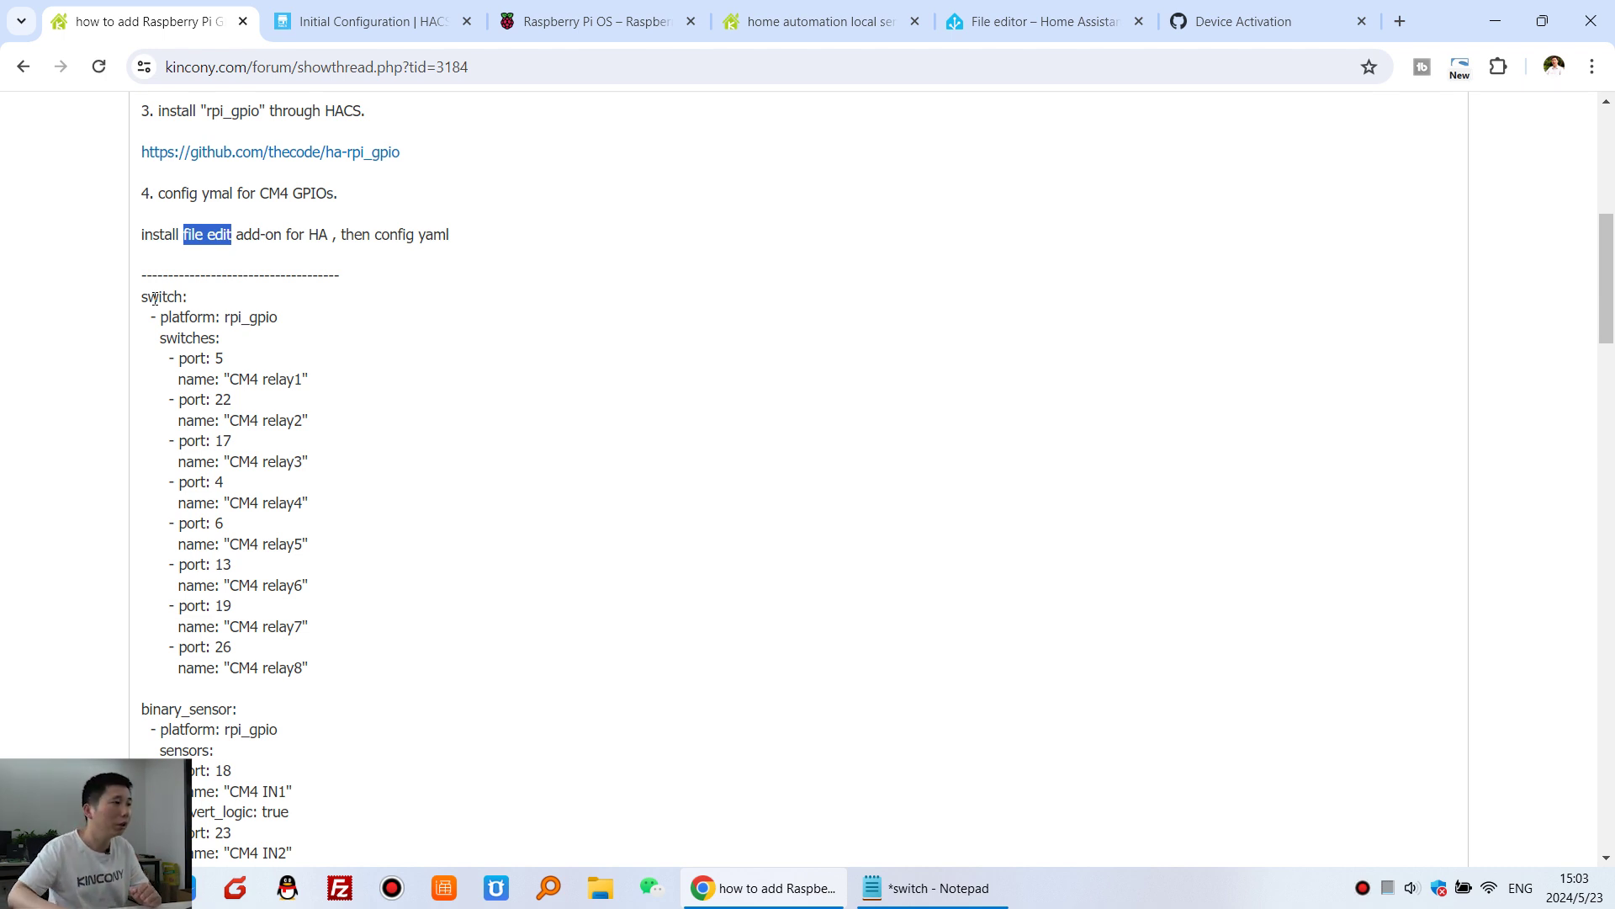
pyautogui.moveTo(143, 303); pyautogui.dragTo(319, 618)
pyautogui.scroll(-2, 301, 523)
pyautogui.scroll(8, 342, 585)
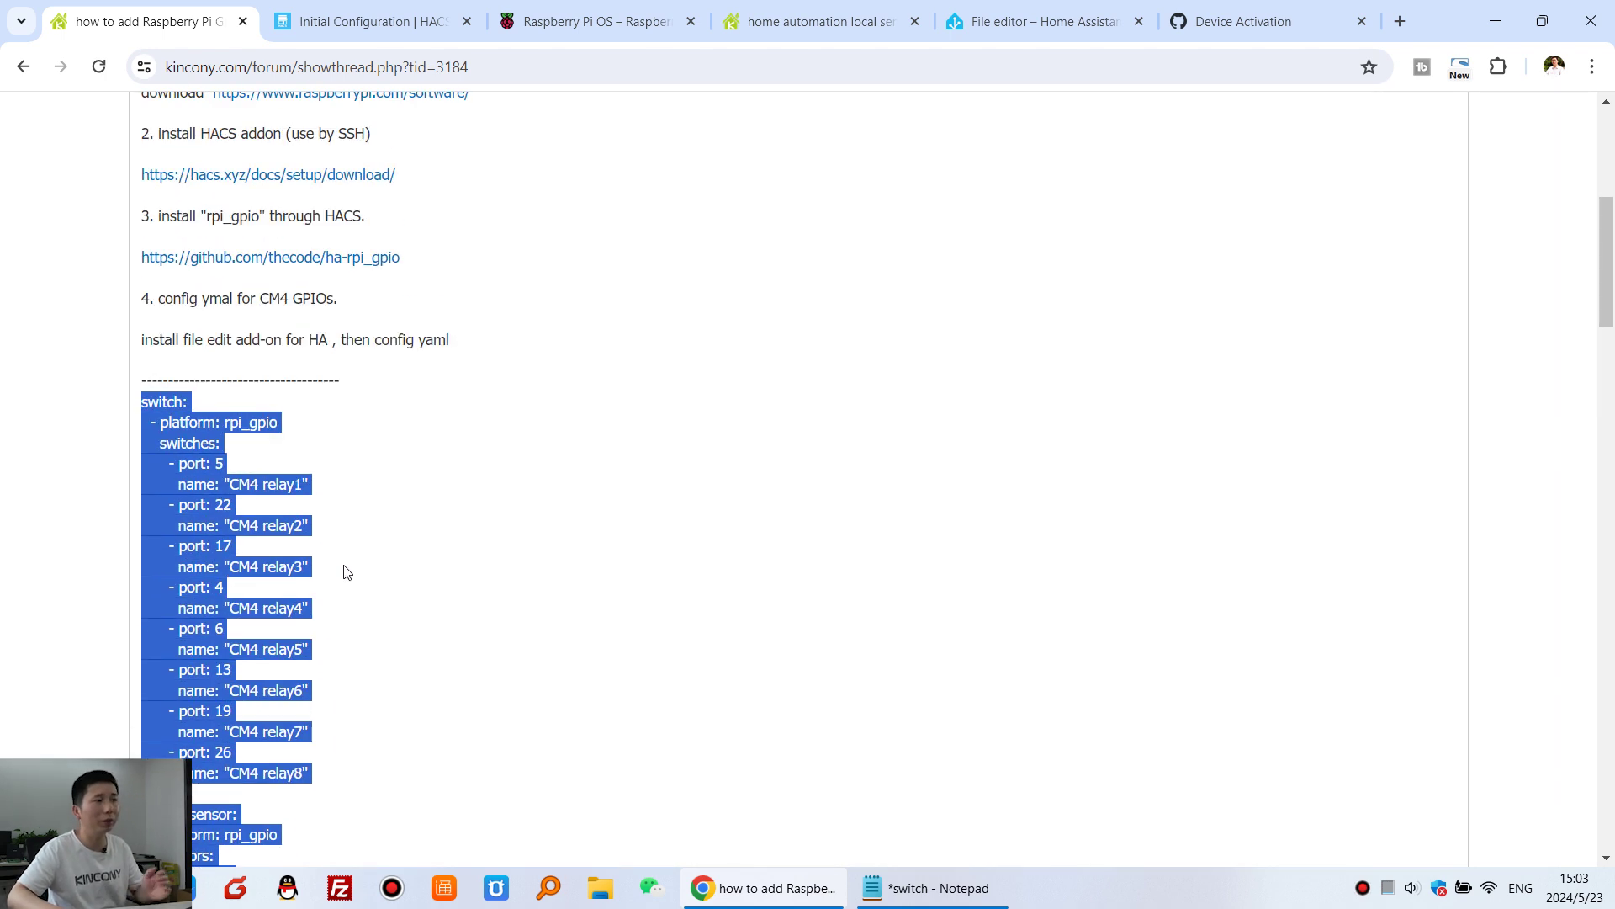
pyautogui.rightClick(185, 453)
pyautogui.click(221, 473)
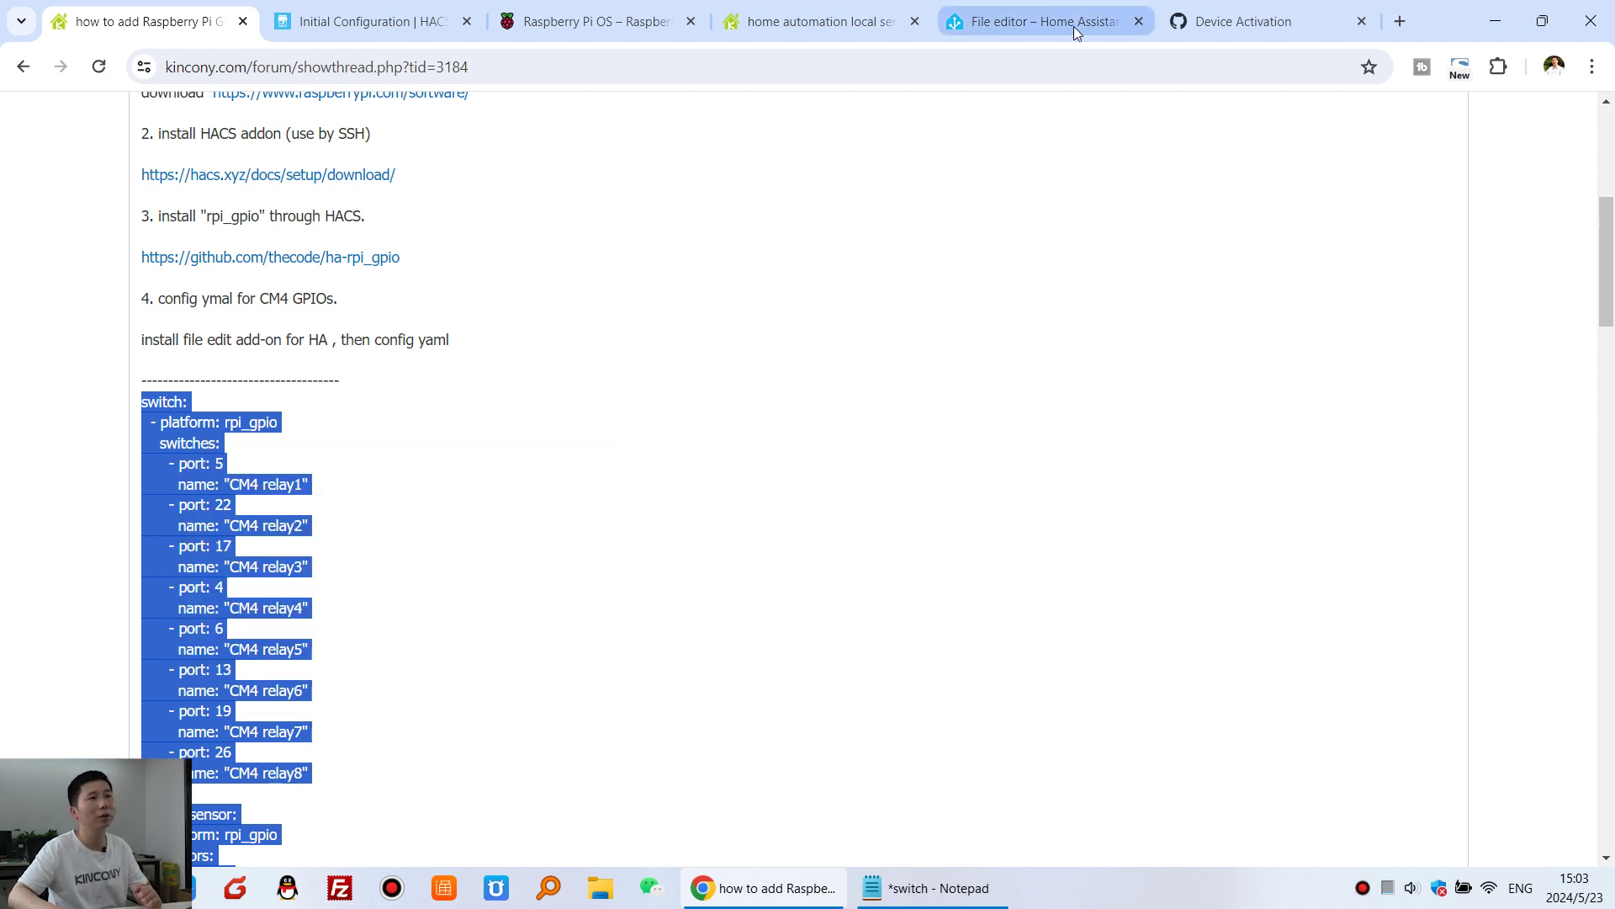
pyautogui.click(1073, 27)
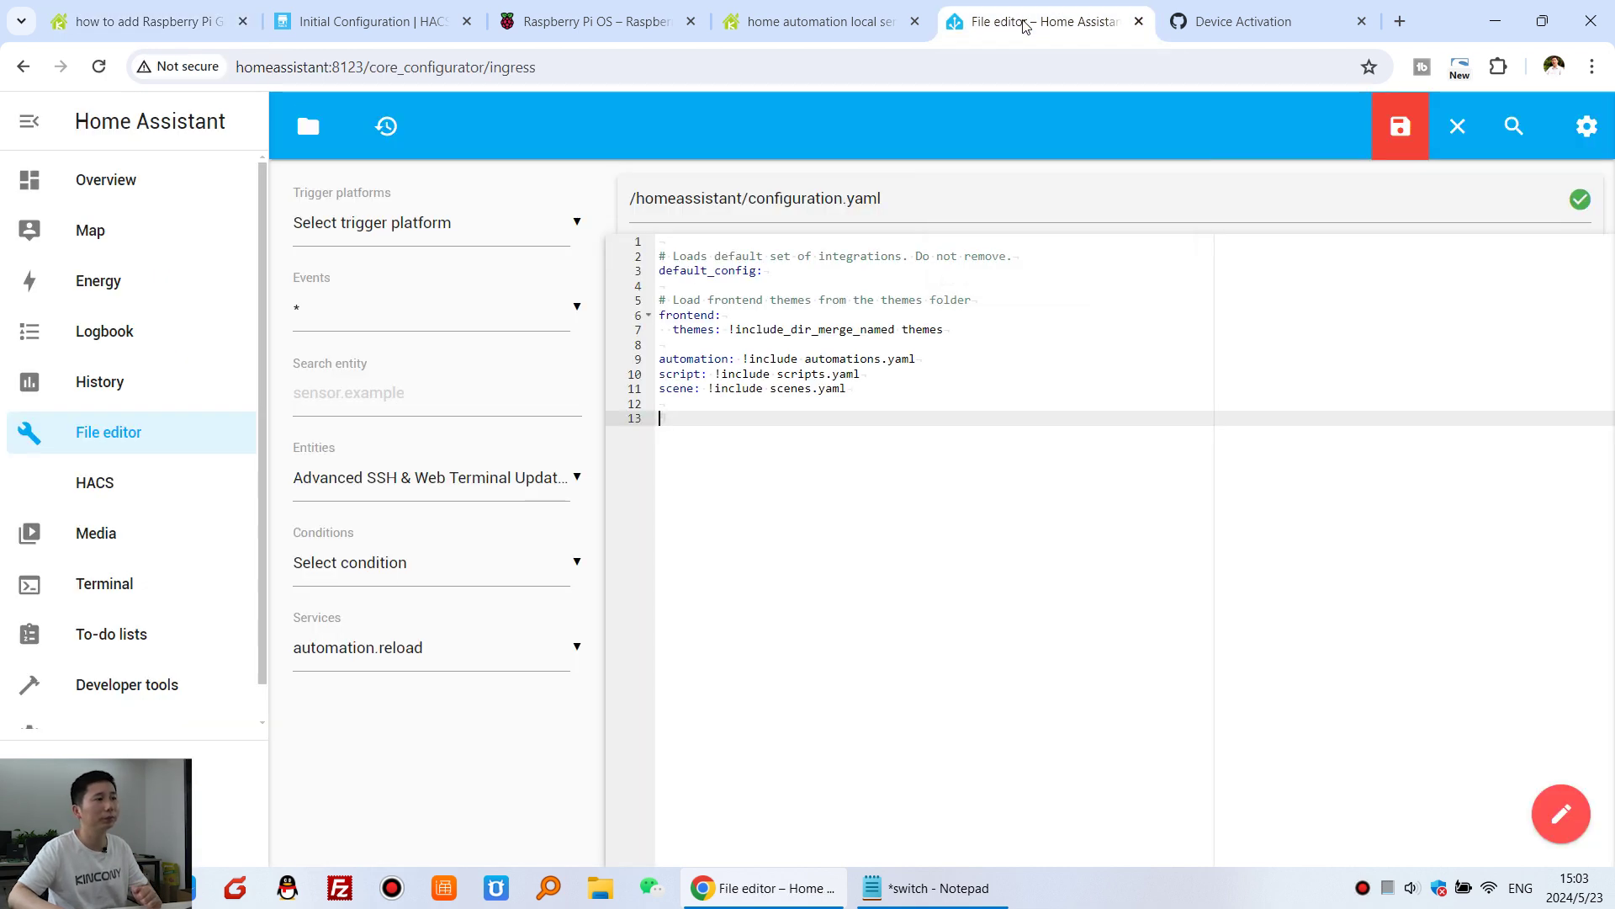
# - Paste the copied relay and sensor YAML at the end of configuration.yaml
pyautogui.rightClick(739, 455)
pyautogui.click(822, 256)
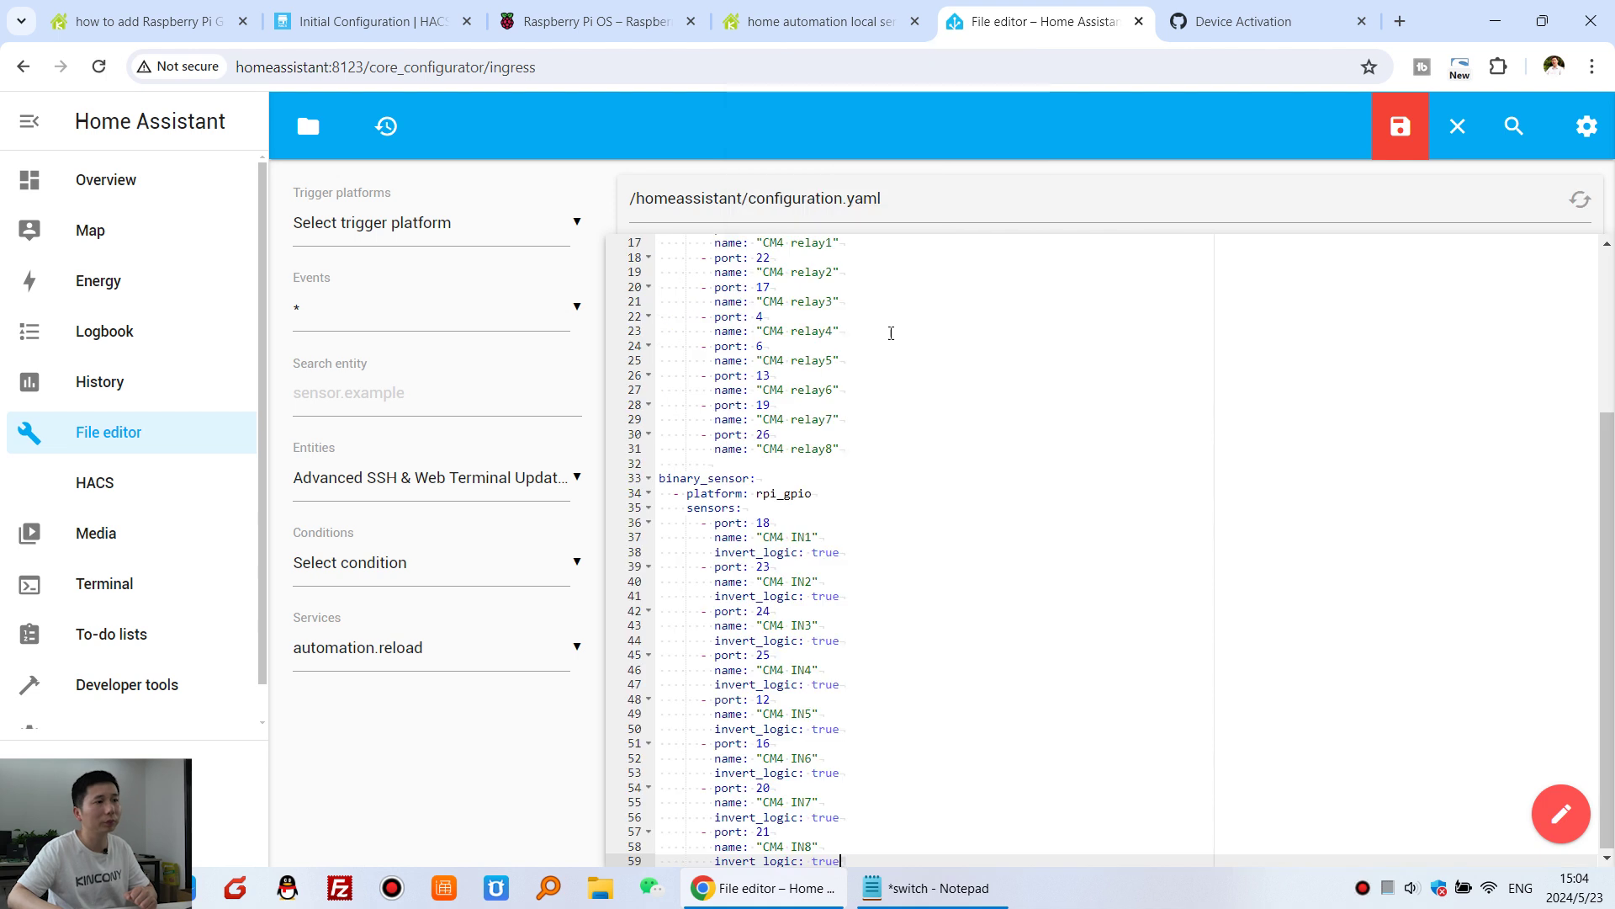
pyautogui.scroll(3, 1046, 485)
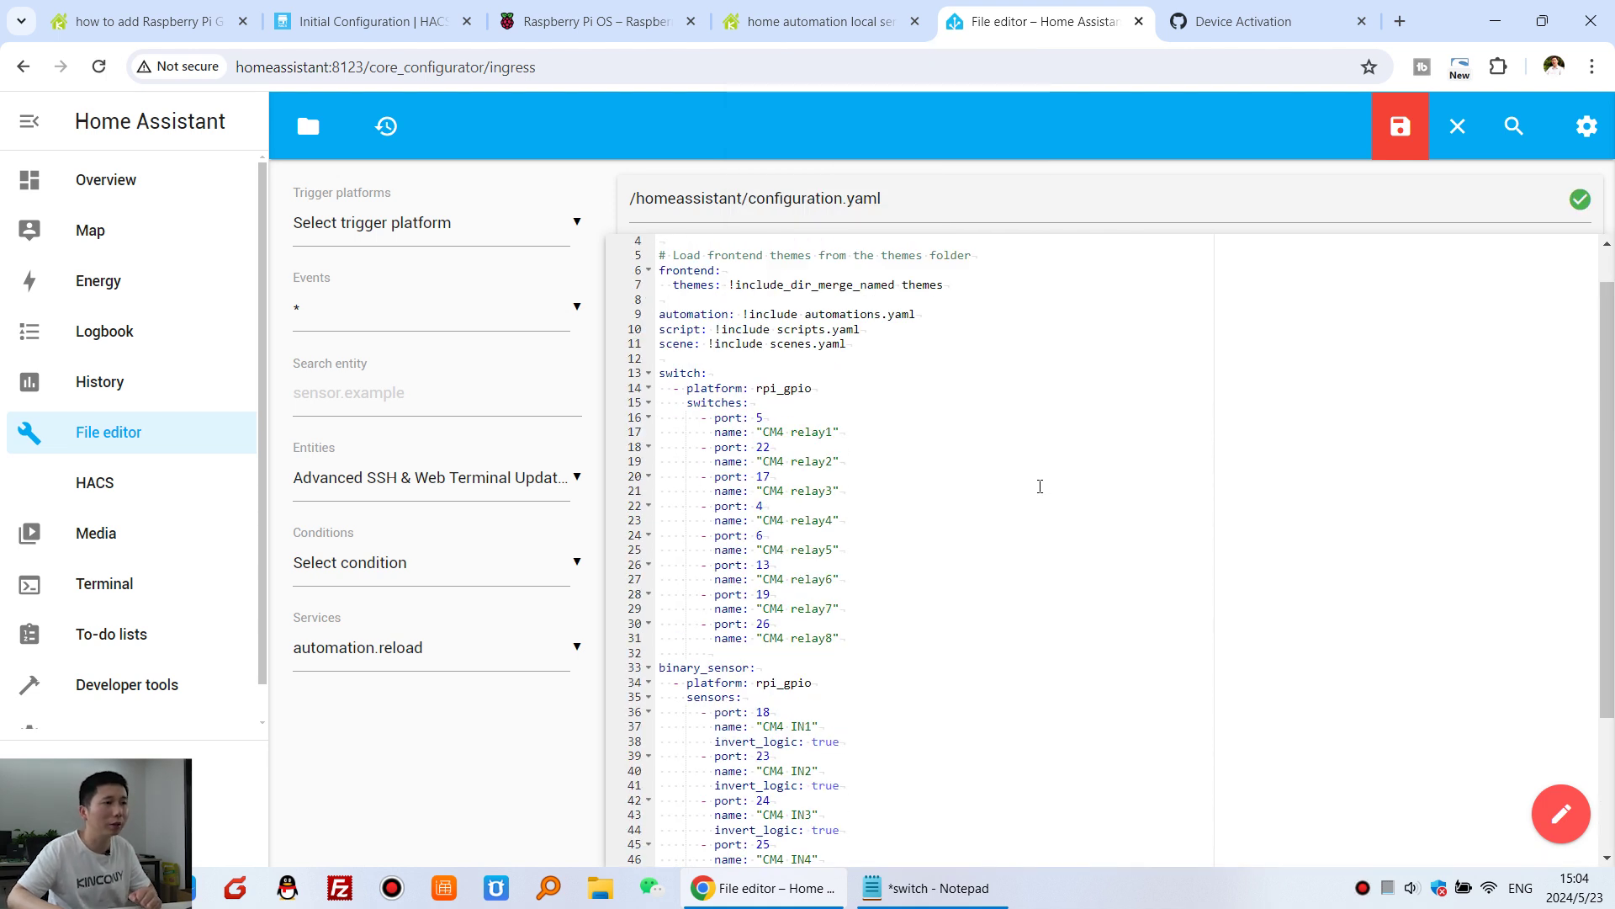
pyautogui.scroll(1, 1039, 486)
pyautogui.scroll(-1, 778, 498)
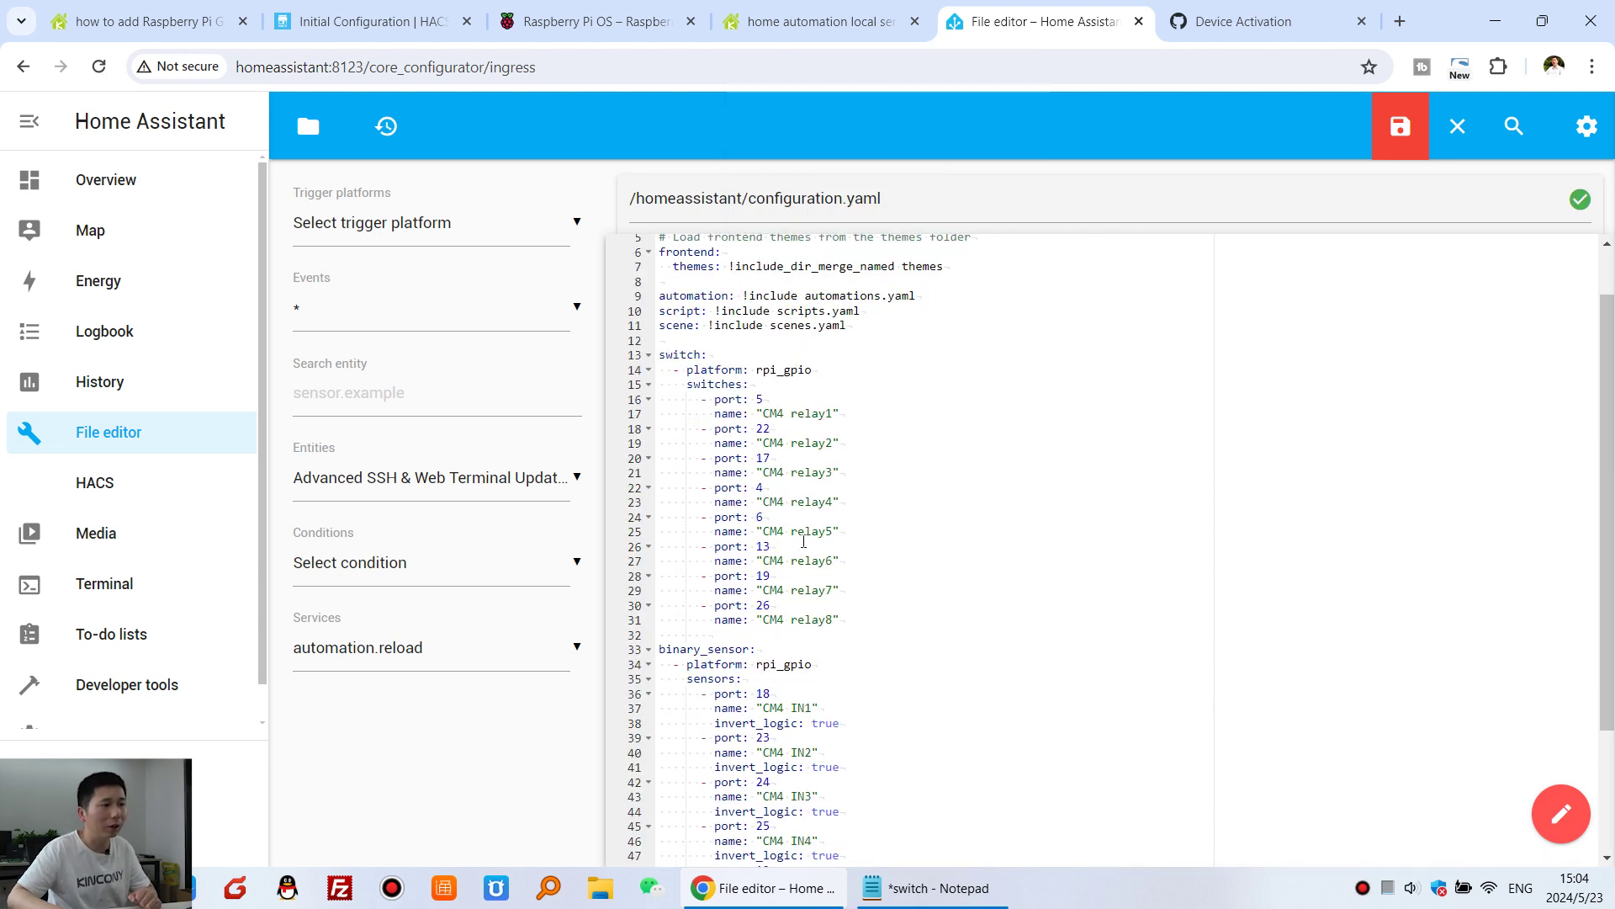
pyautogui.scroll(-6, 803, 541)
pyautogui.scroll(5, 799, 513)
# - Check the CM4 relay1–relay8 switches and CM4 IN1–IN8 sensors, then save configuration.yaml
pyautogui.moveTo(841, 575); pyautogui.dragTo(660, 354)
pyautogui.click(808, 371)
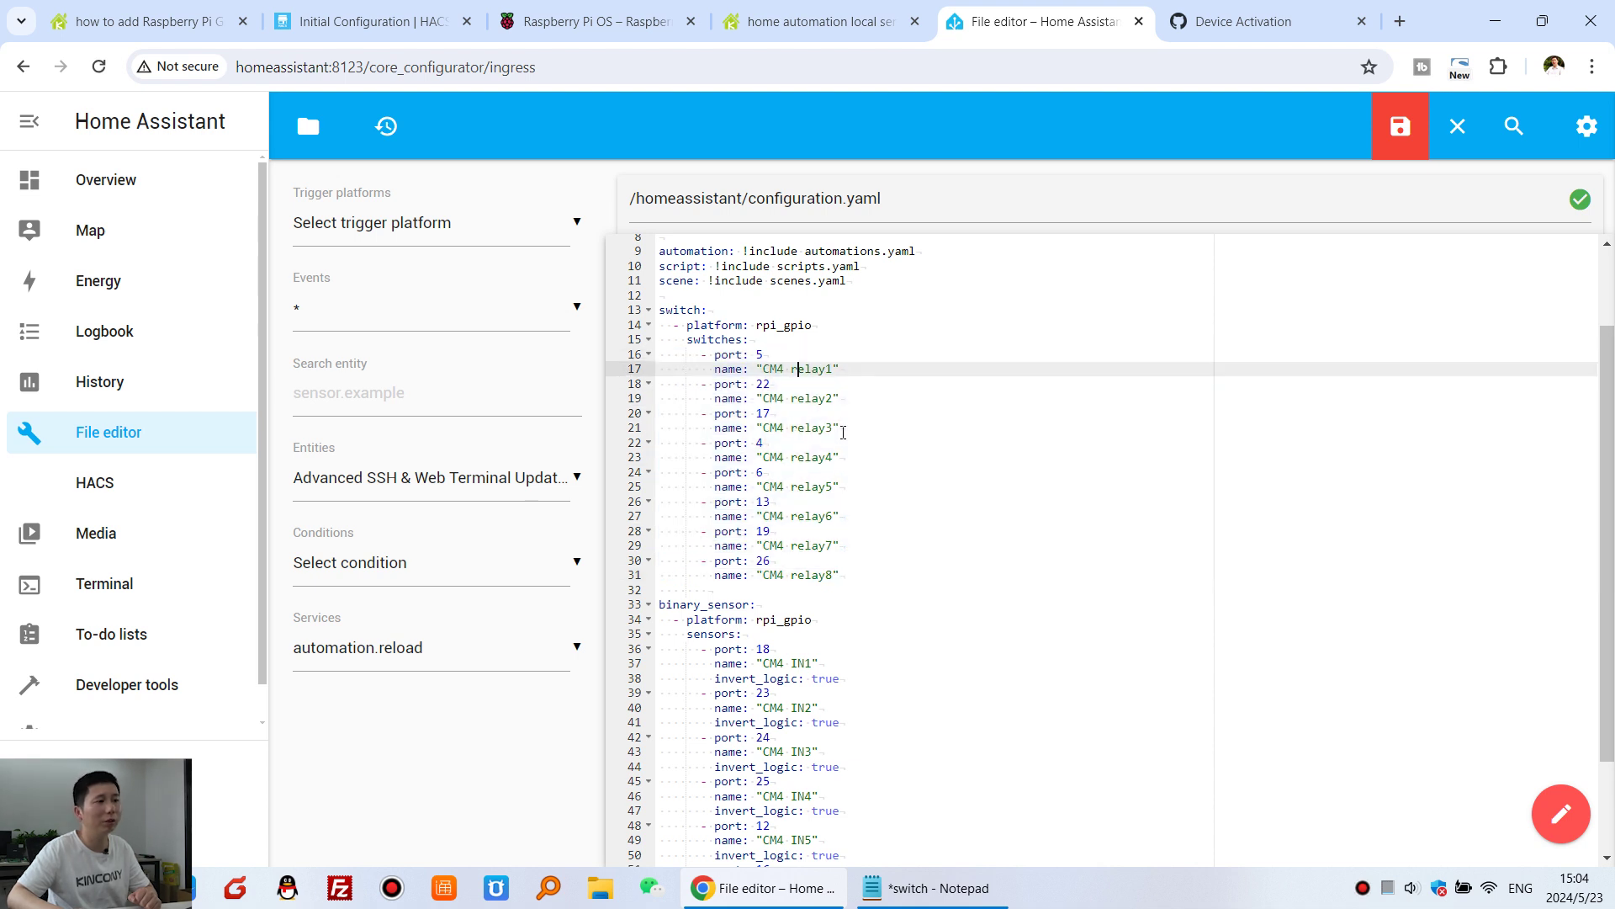
pyautogui.click(857, 578)
pyautogui.moveTo(856, 578); pyautogui.dragTo(661, 566)
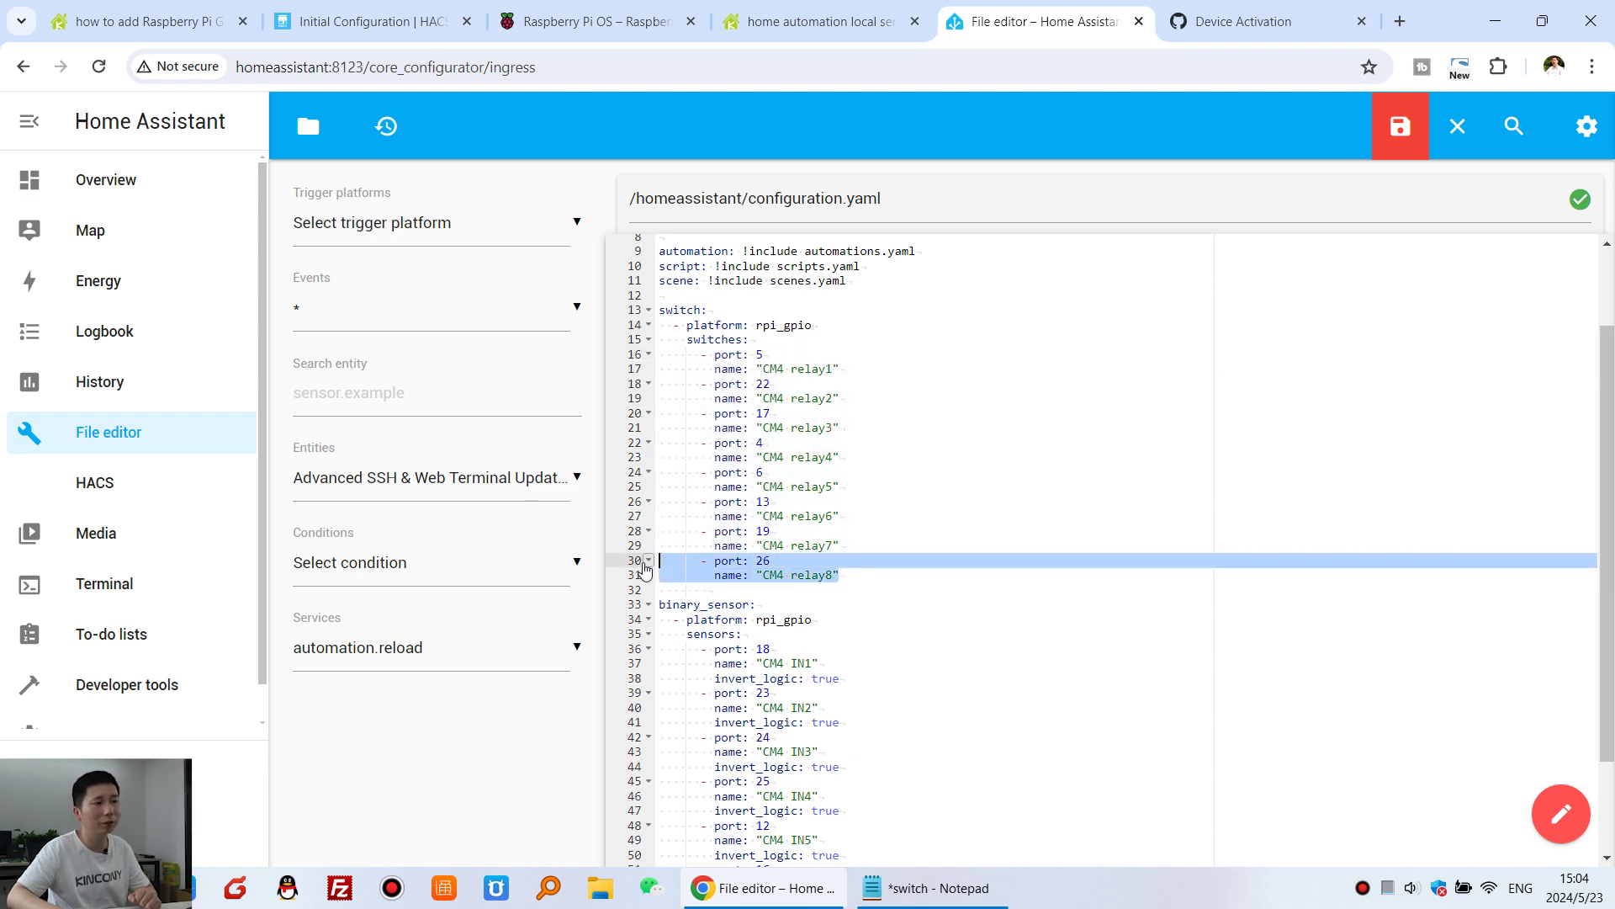
pyautogui.click(914, 572)
pyautogui.scroll(-2, 913, 571)
pyautogui.moveTo(818, 539); pyautogui.dragTo(623, 543)
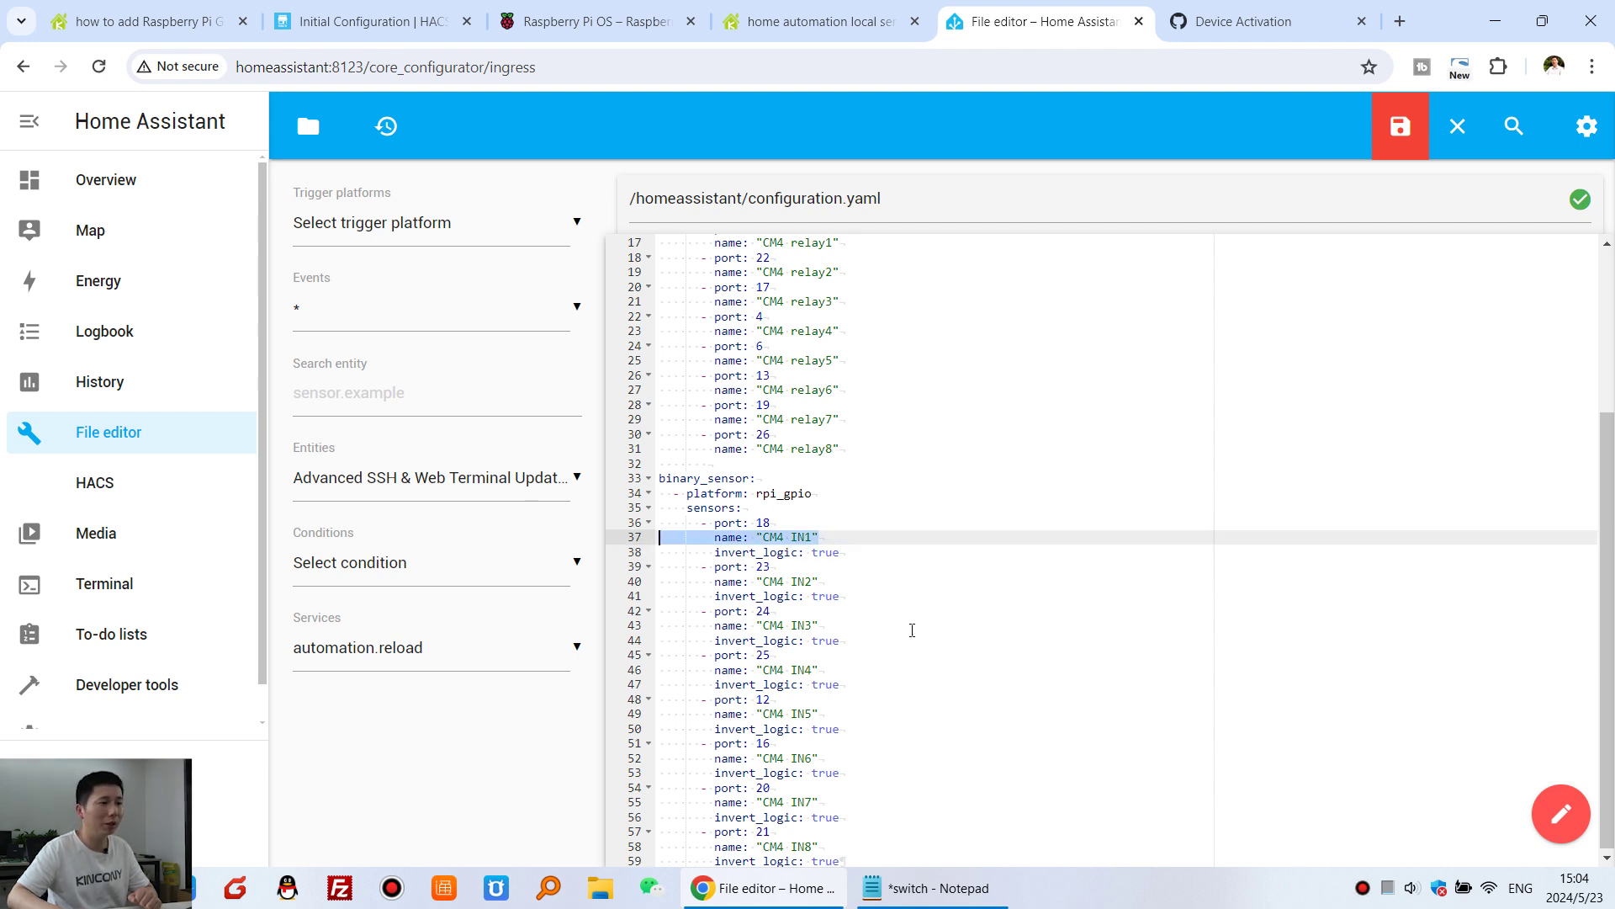
pyautogui.moveTo(853, 850); pyautogui.dragTo(661, 848)
pyautogui.click(844, 640)
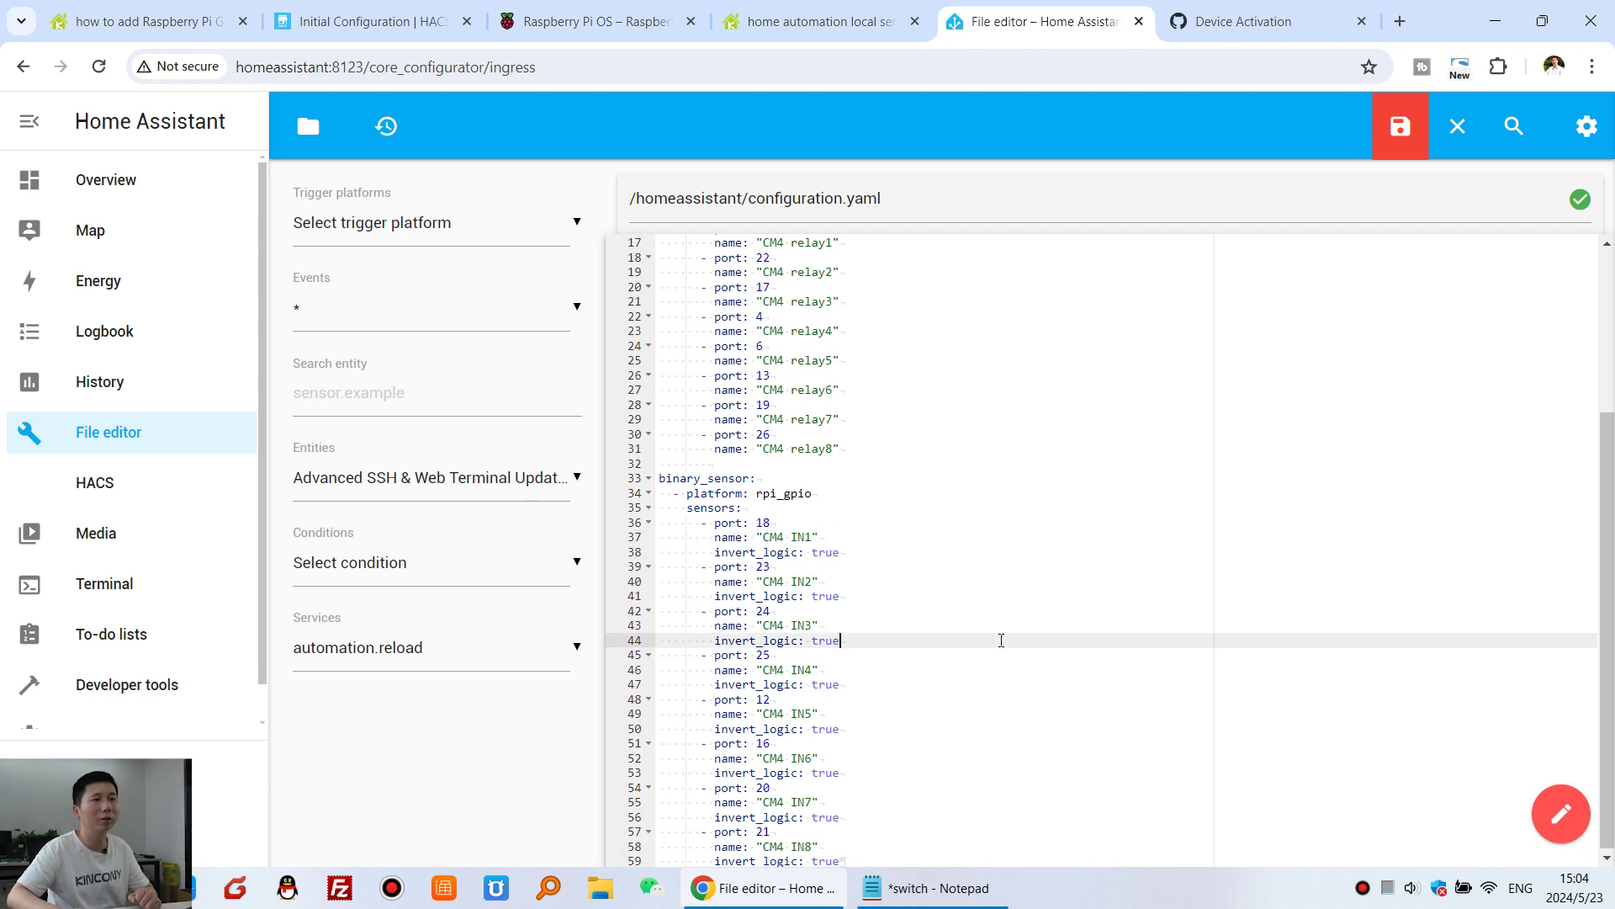
pyautogui.click(1401, 131)
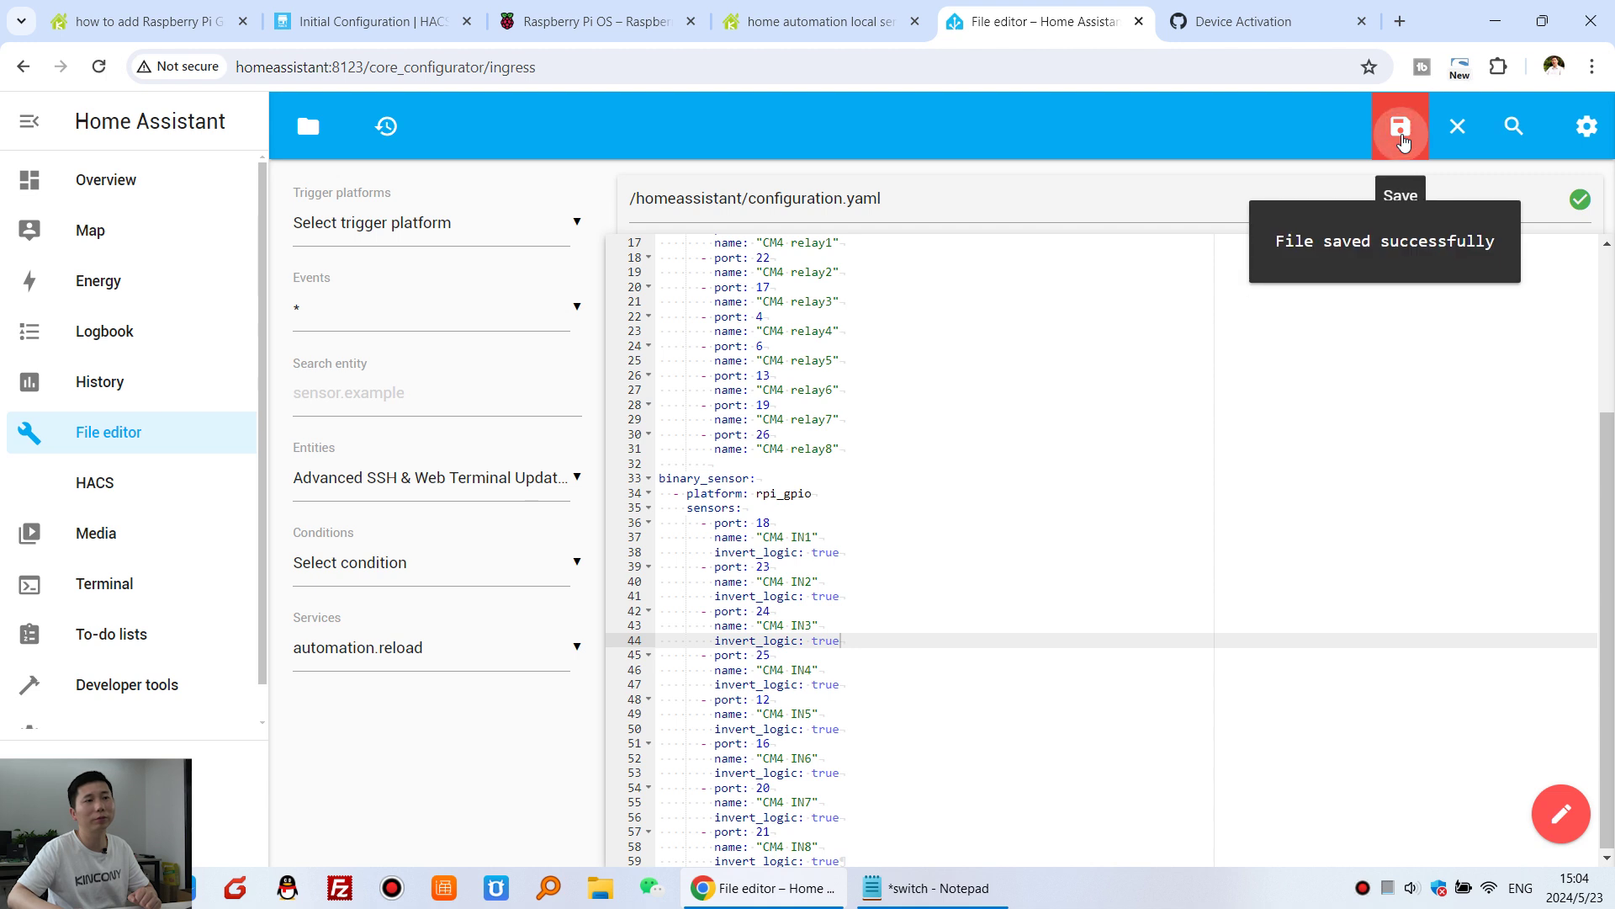
pyautogui.scroll(-1, 177, 656)
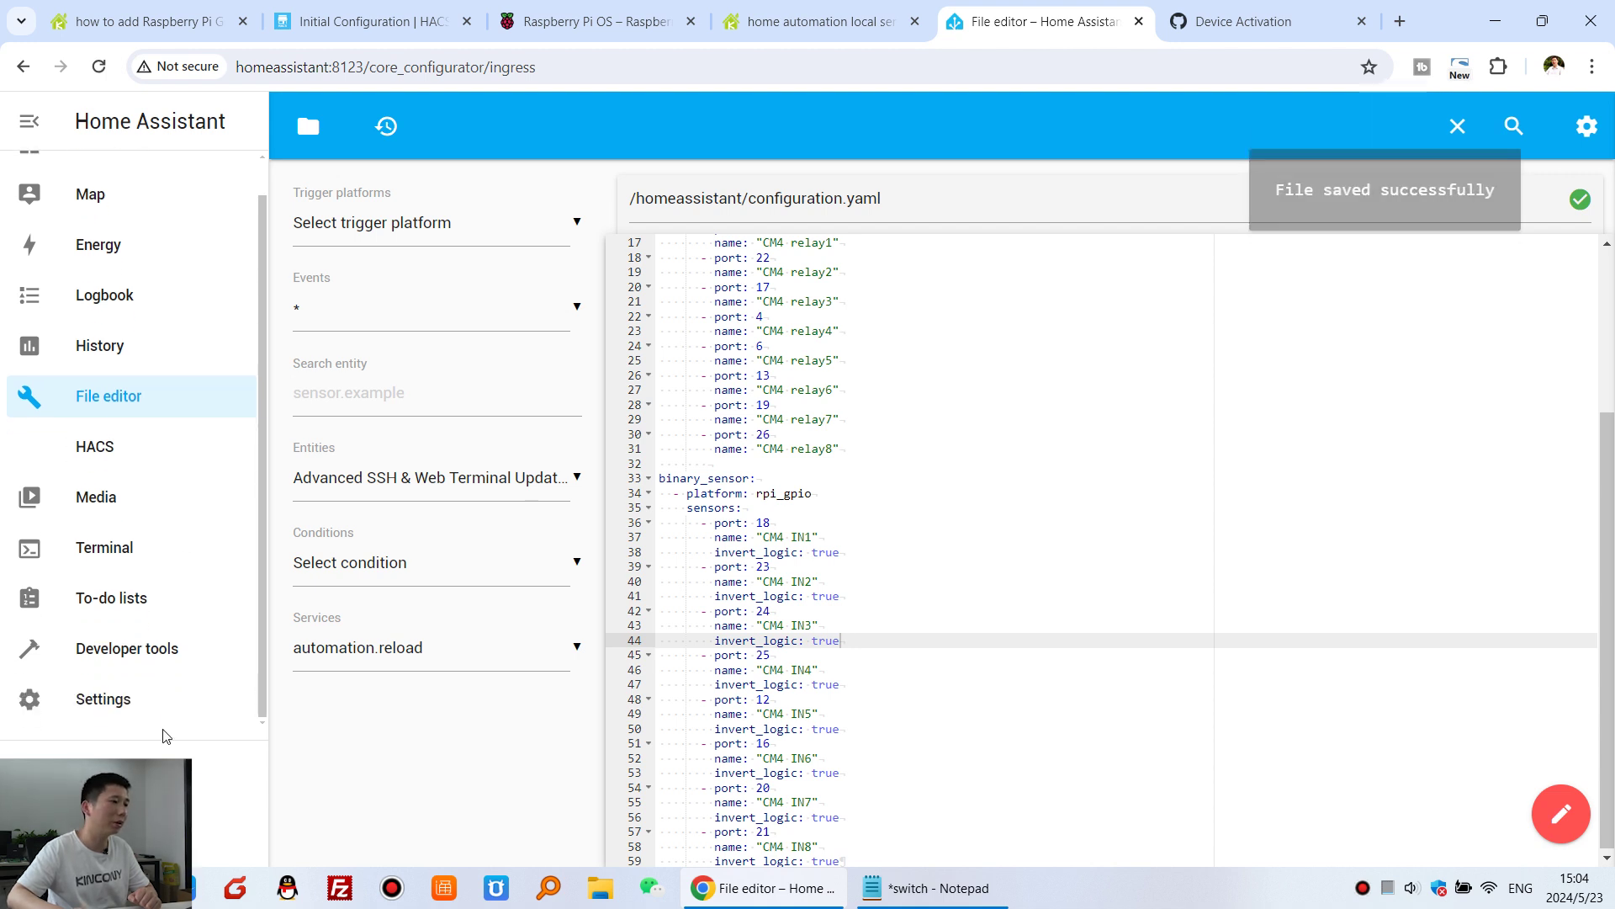
# - Restart Home Assistant from Settings > System so the new GPIO configuration loads
pyautogui.click(139, 713)
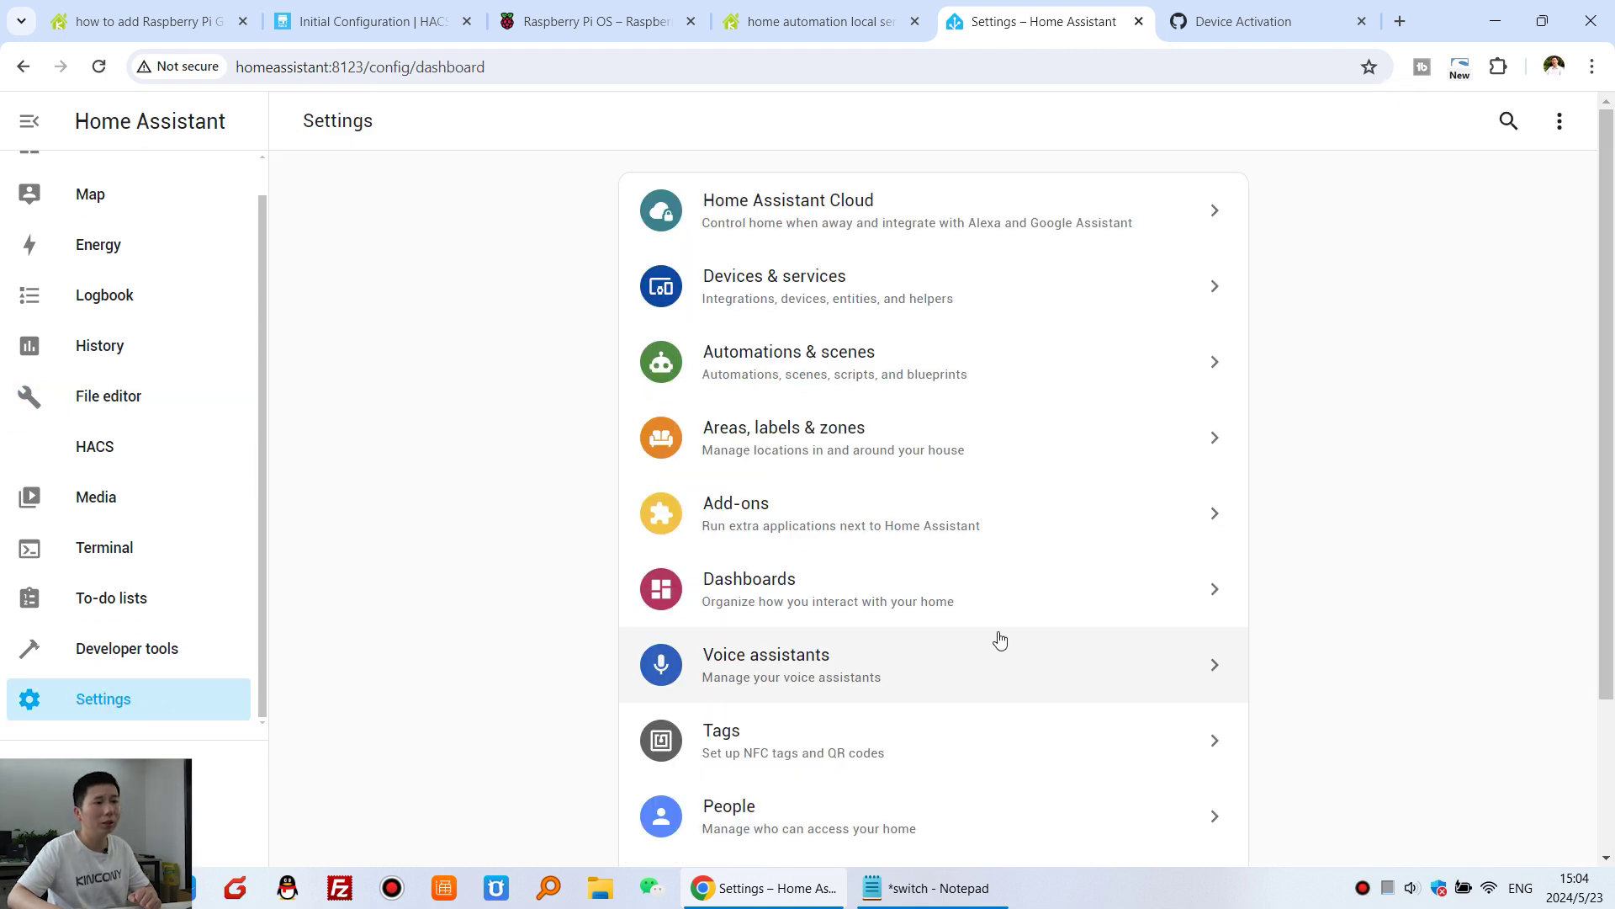
pyautogui.scroll(-2, 999, 642)
pyautogui.click(867, 705)
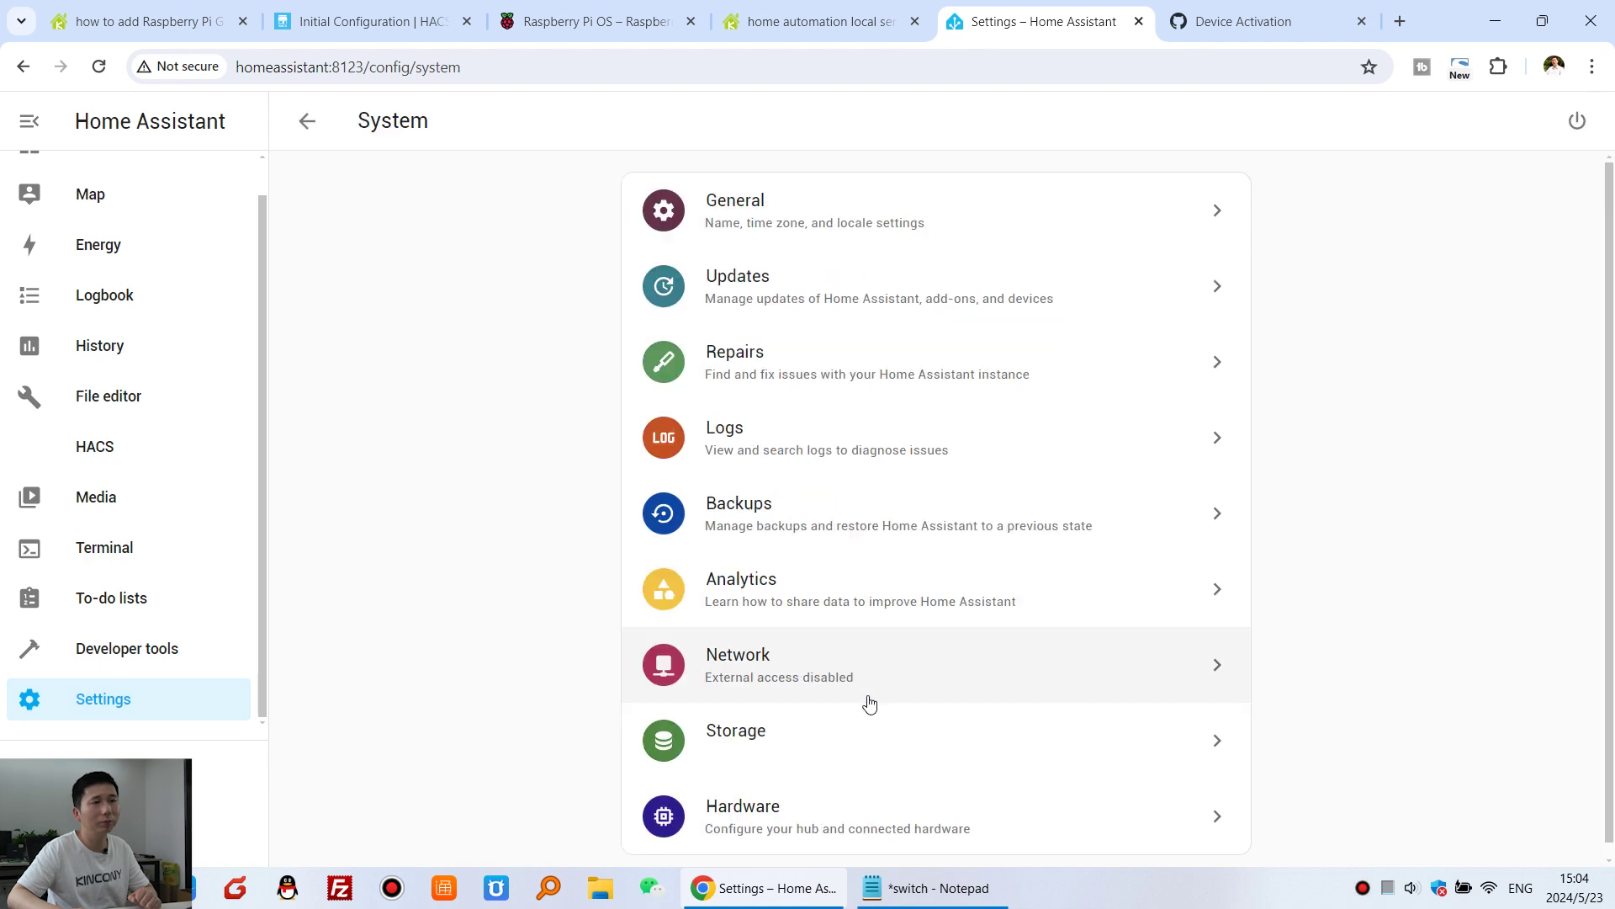
pyautogui.click(1577, 122)
pyautogui.click(909, 492)
pyautogui.click(963, 547)
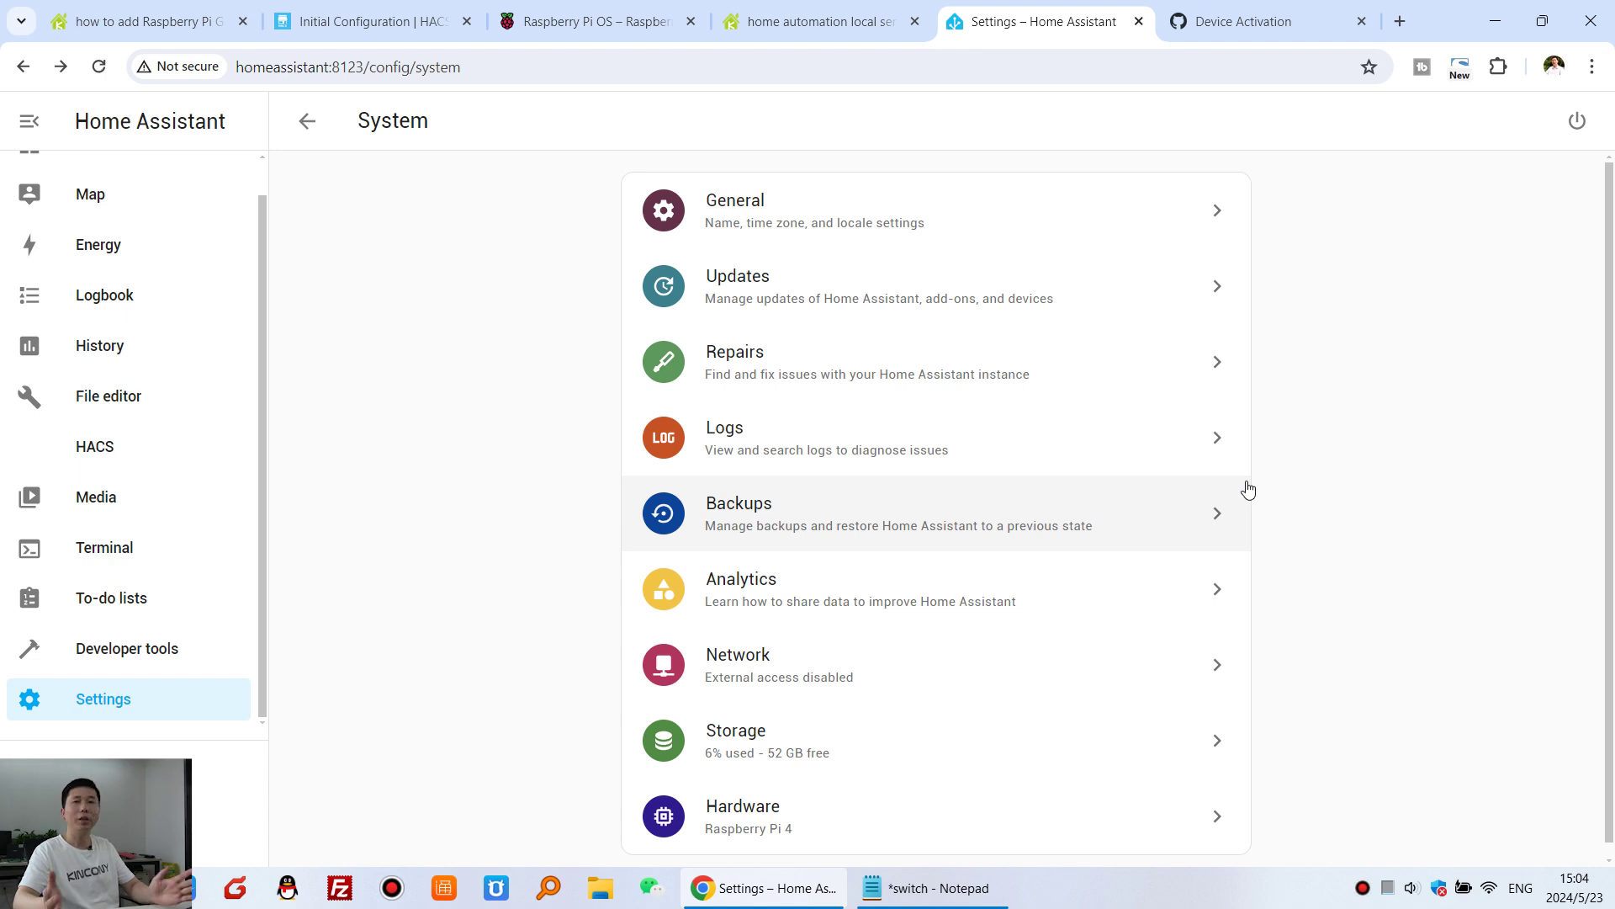
pyautogui.scroll(2, 131, 198)
# - On the Home dashboard, switch CM4 relay1 through relay4 on and off one at a time
pyautogui.click(129, 189)
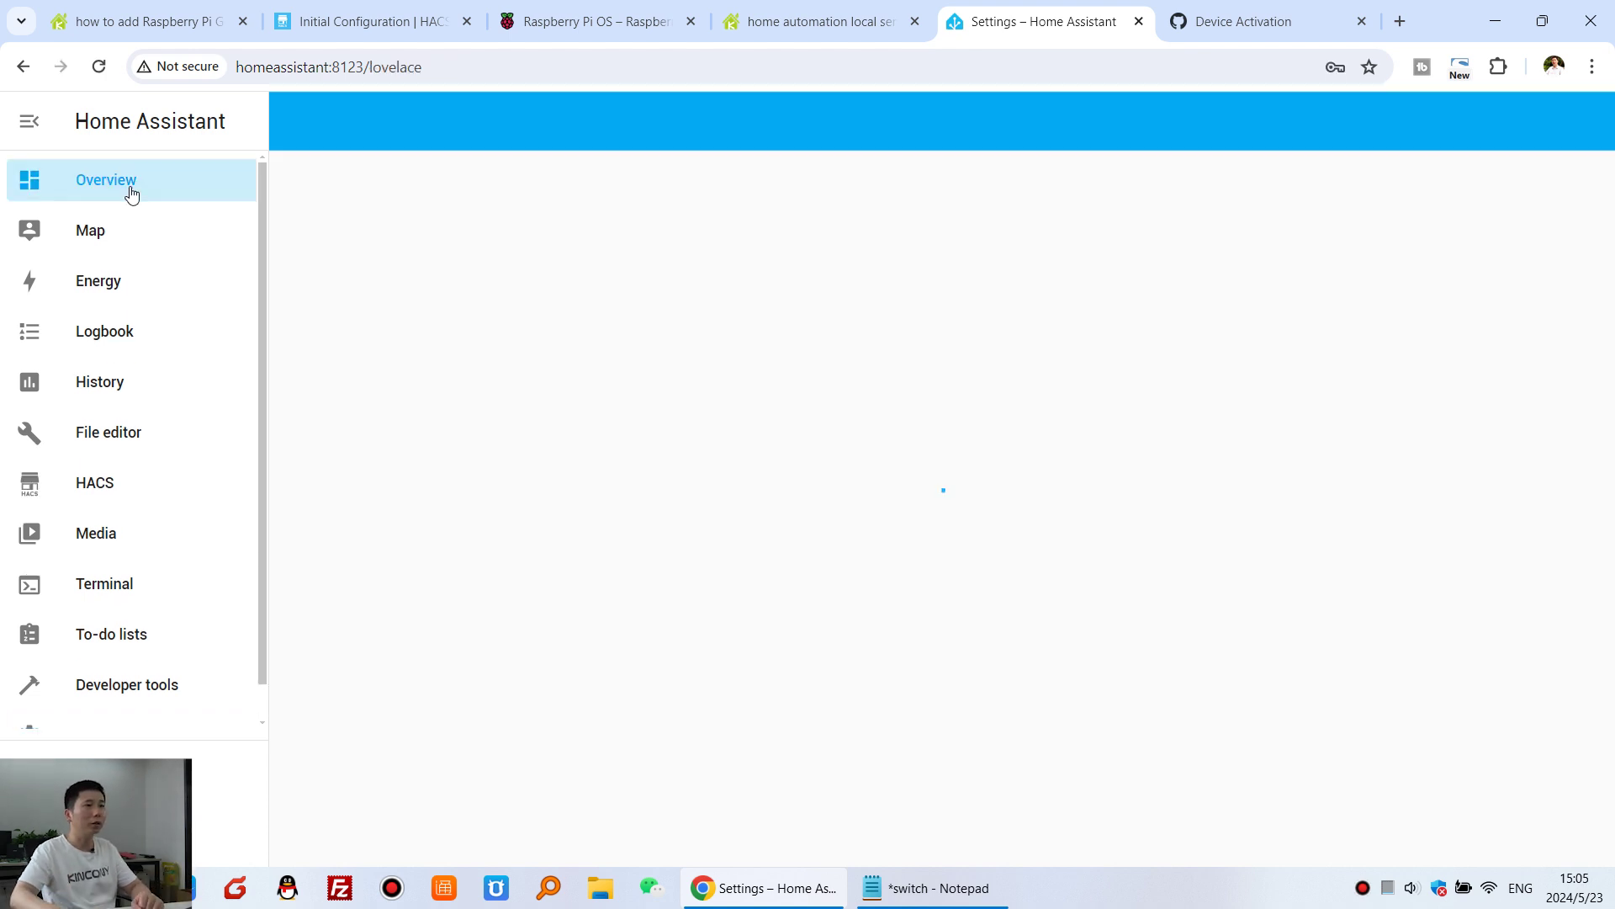
pyautogui.scroll(-1, 1068, 556)
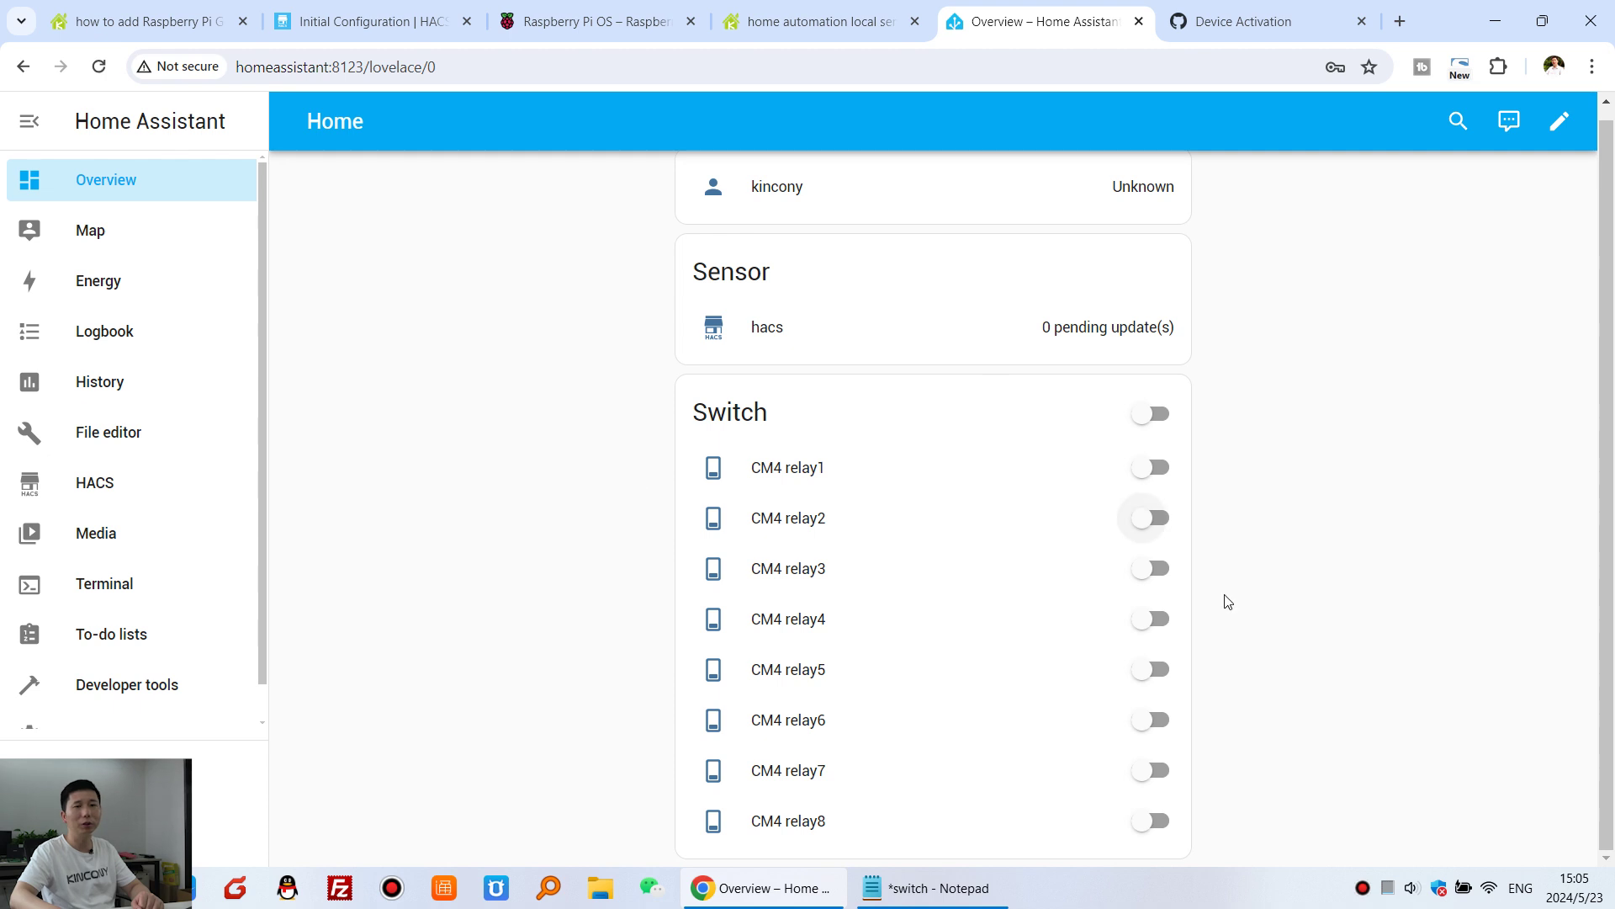
pyautogui.click(1154, 469)
pyautogui.click(1155, 470)
pyautogui.click(1159, 526)
pyautogui.click(1158, 526)
pyautogui.click(1154, 570)
pyautogui.click(1155, 570)
pyautogui.click(1154, 620)
pyautogui.click(1155, 620)
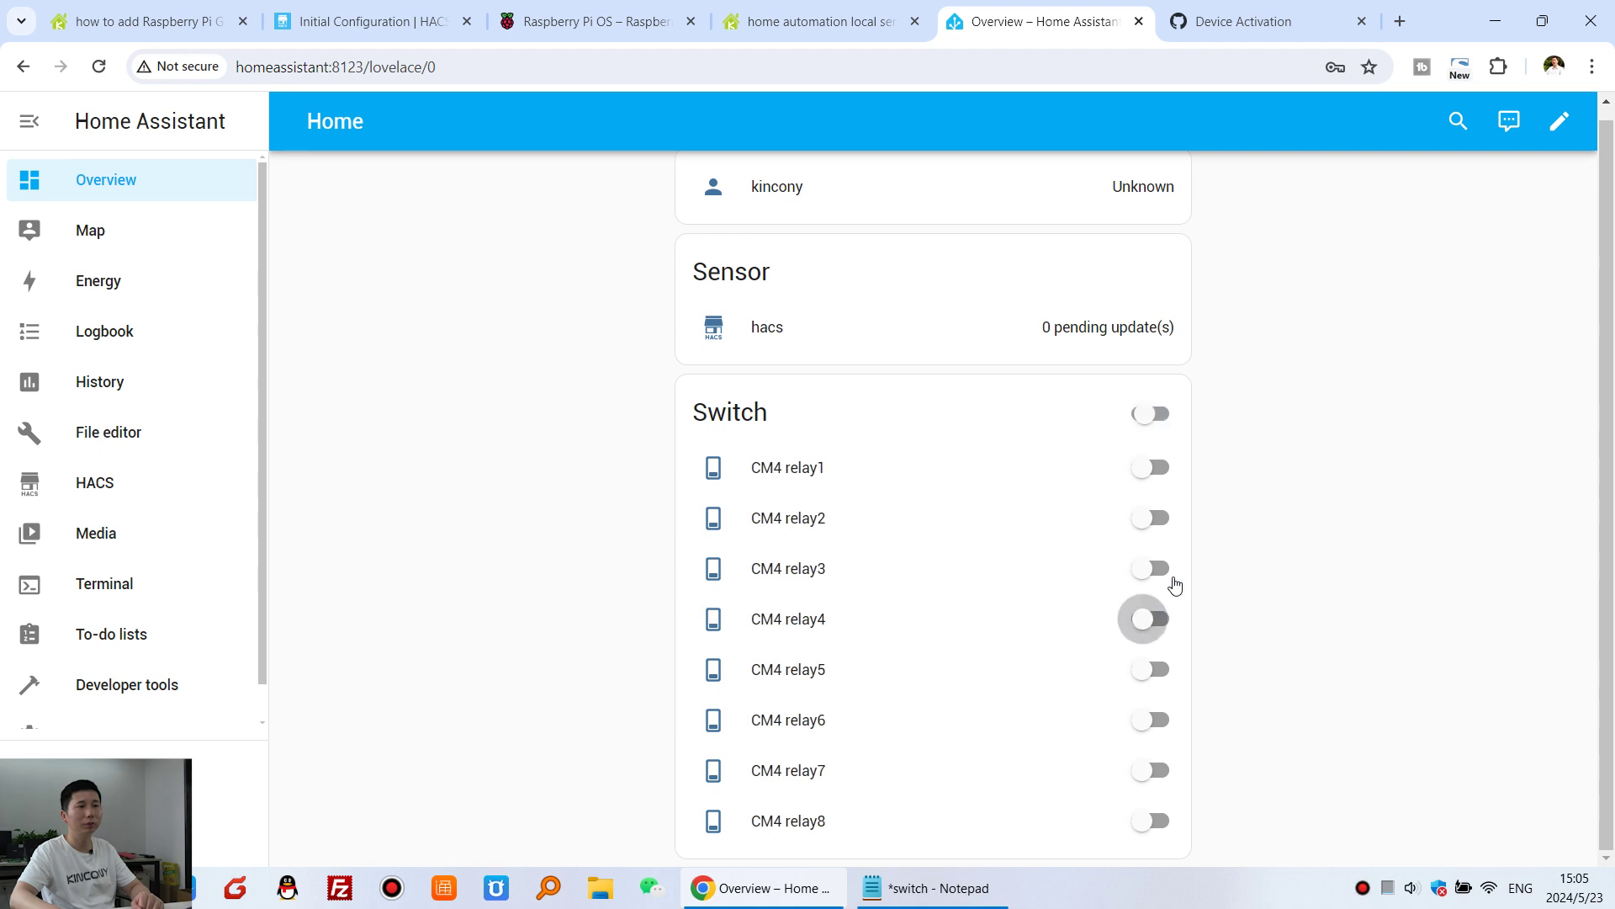
# - Switch all eight relays on and off together, then turn CM4 relay1 and relay2 on
pyautogui.click(1153, 416)
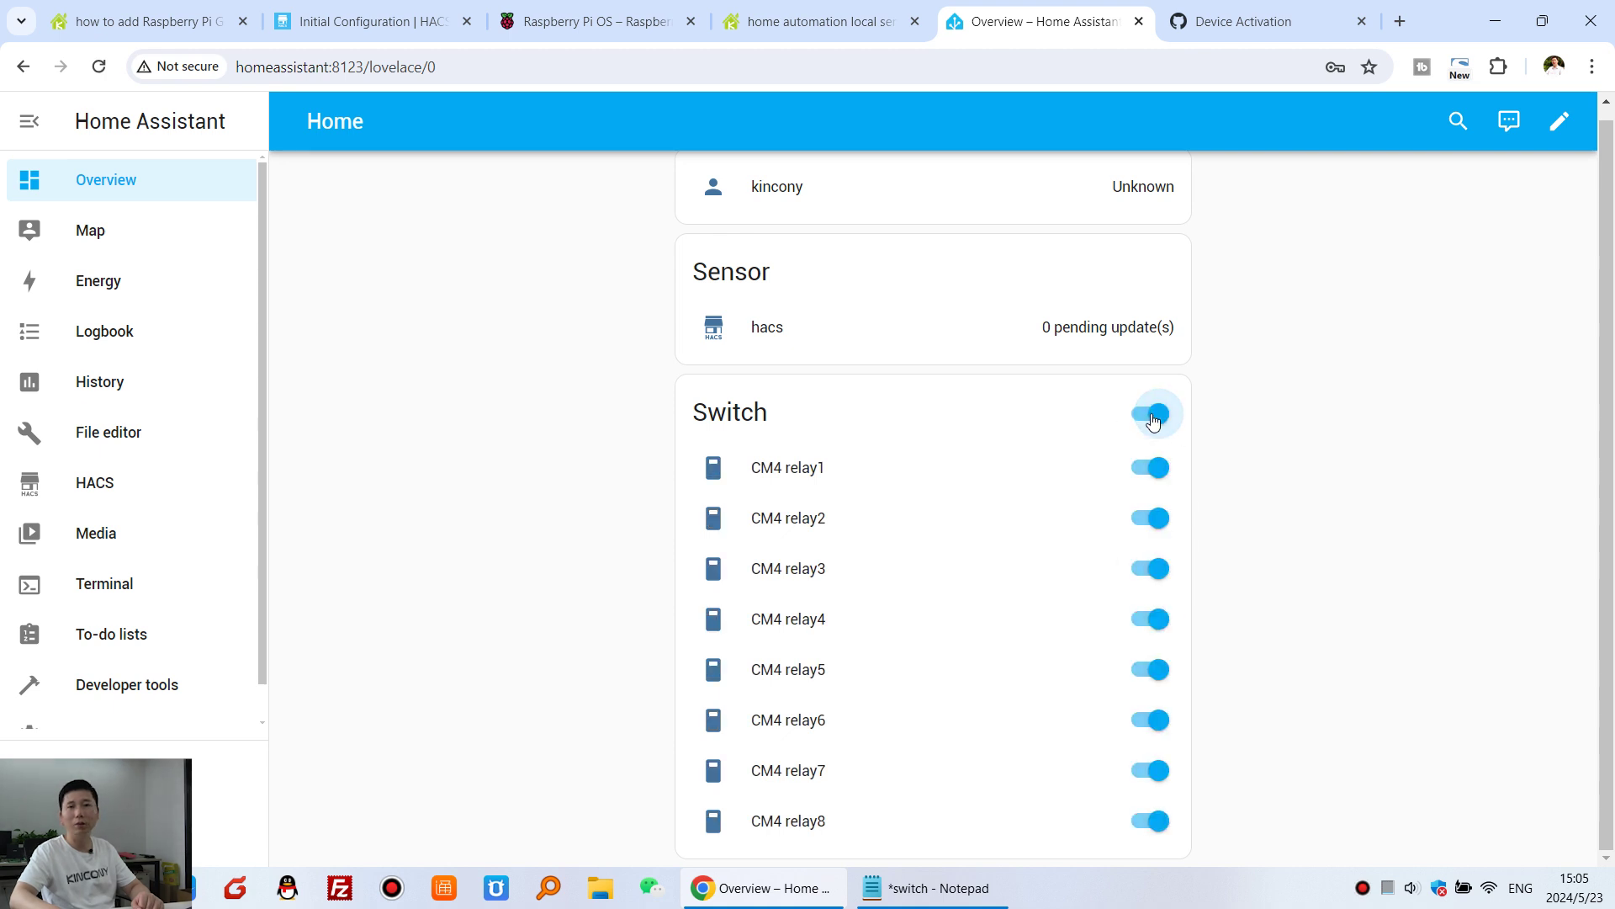
pyautogui.click(1152, 415)
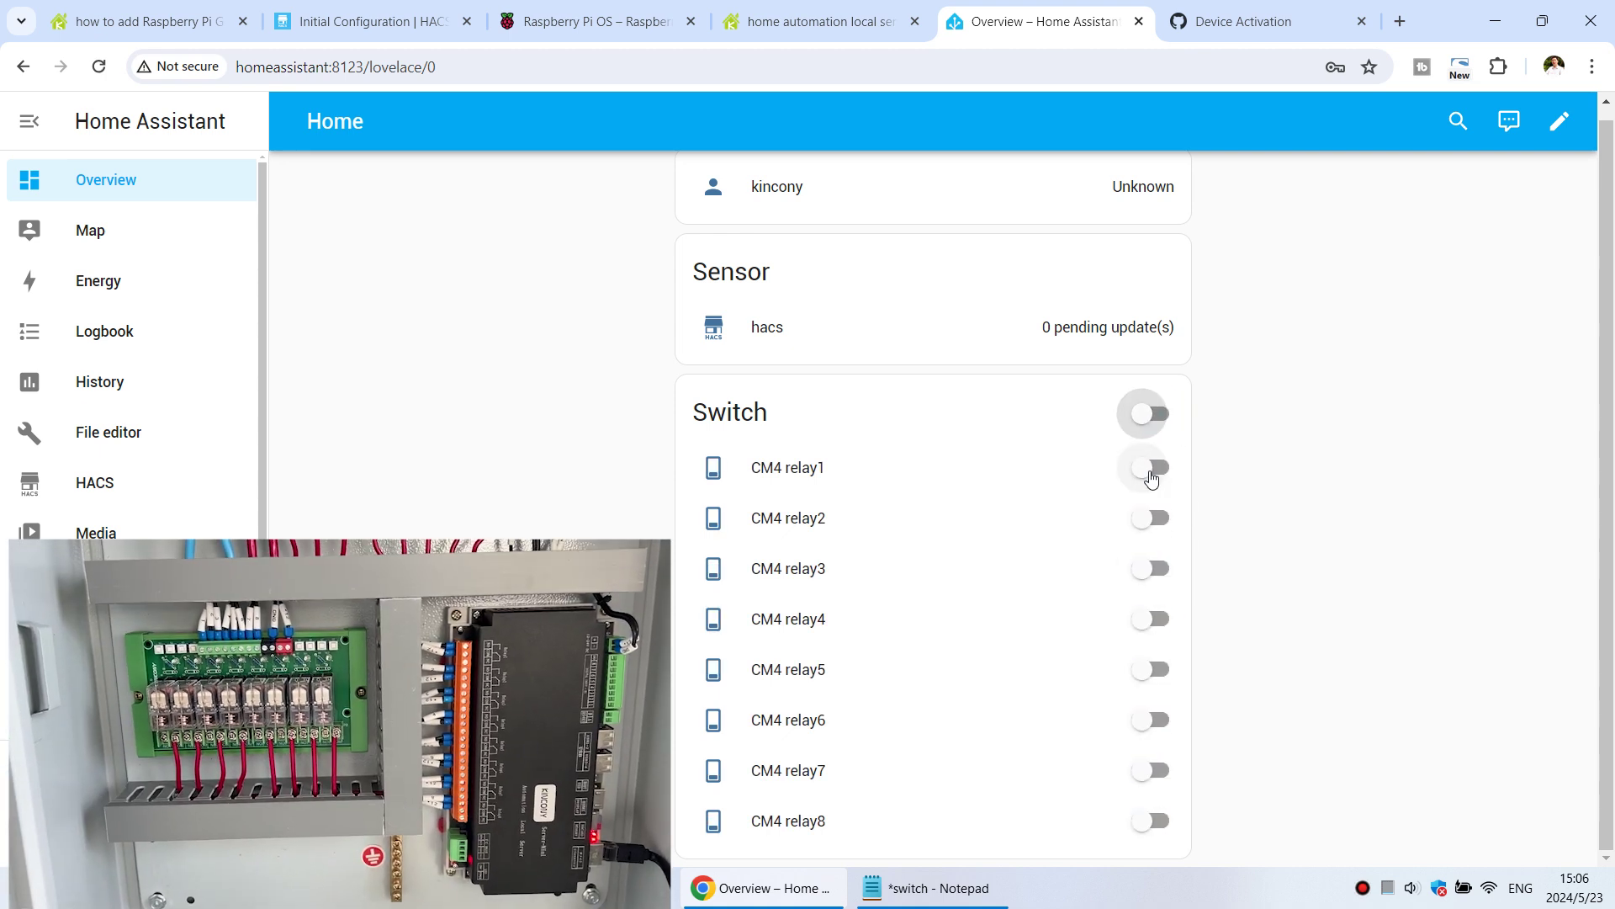
pyautogui.click(1152, 469)
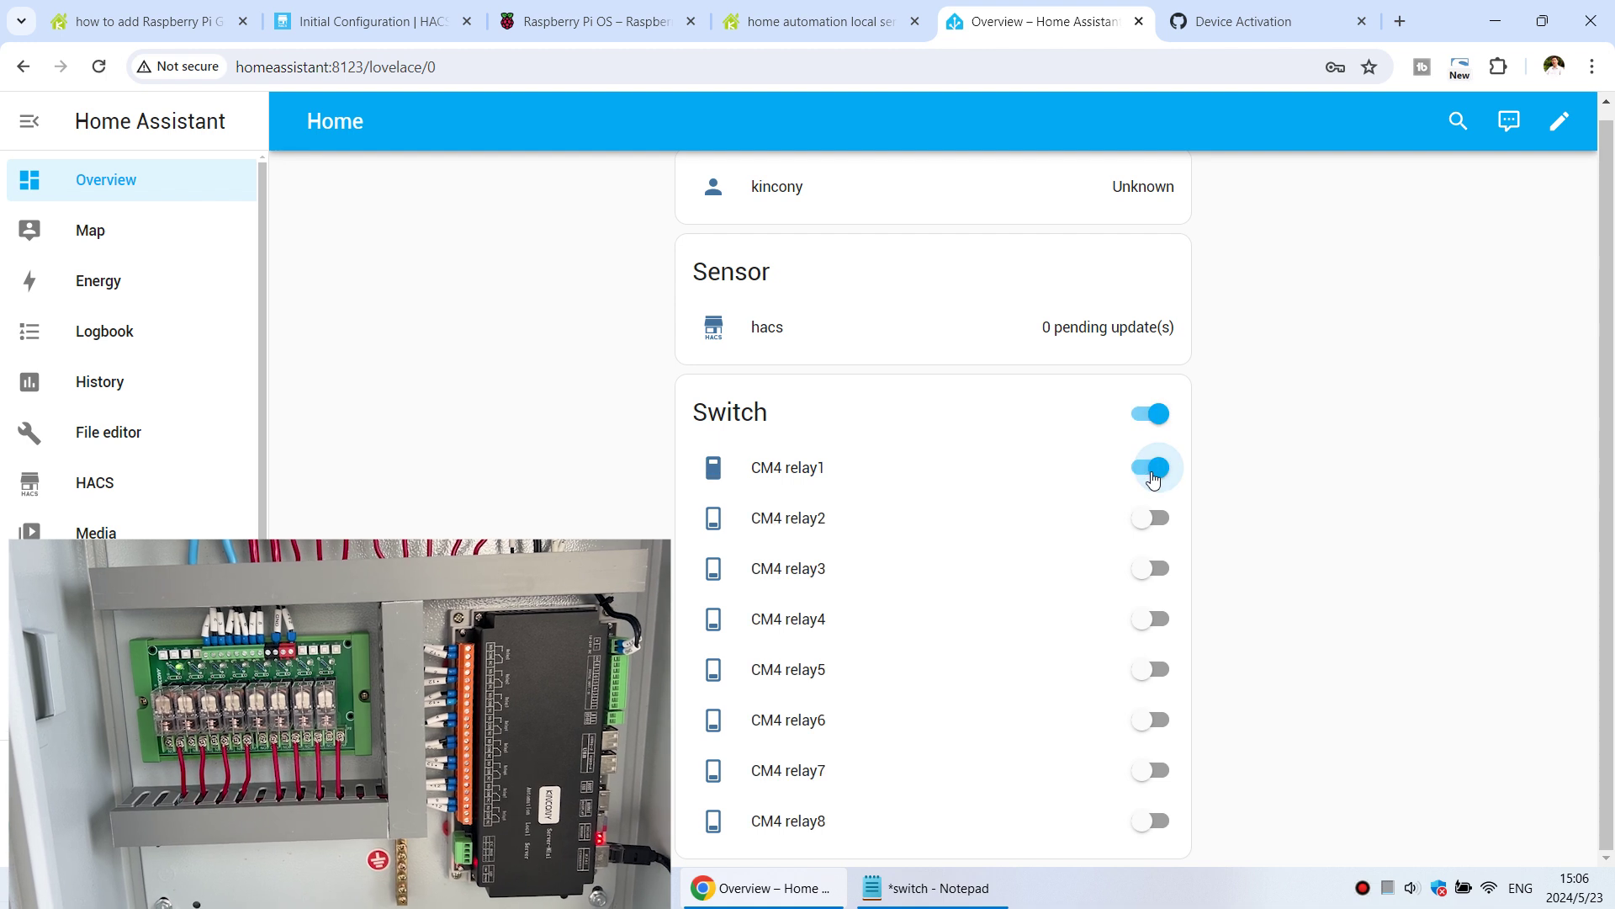
pyautogui.click(1161, 522)
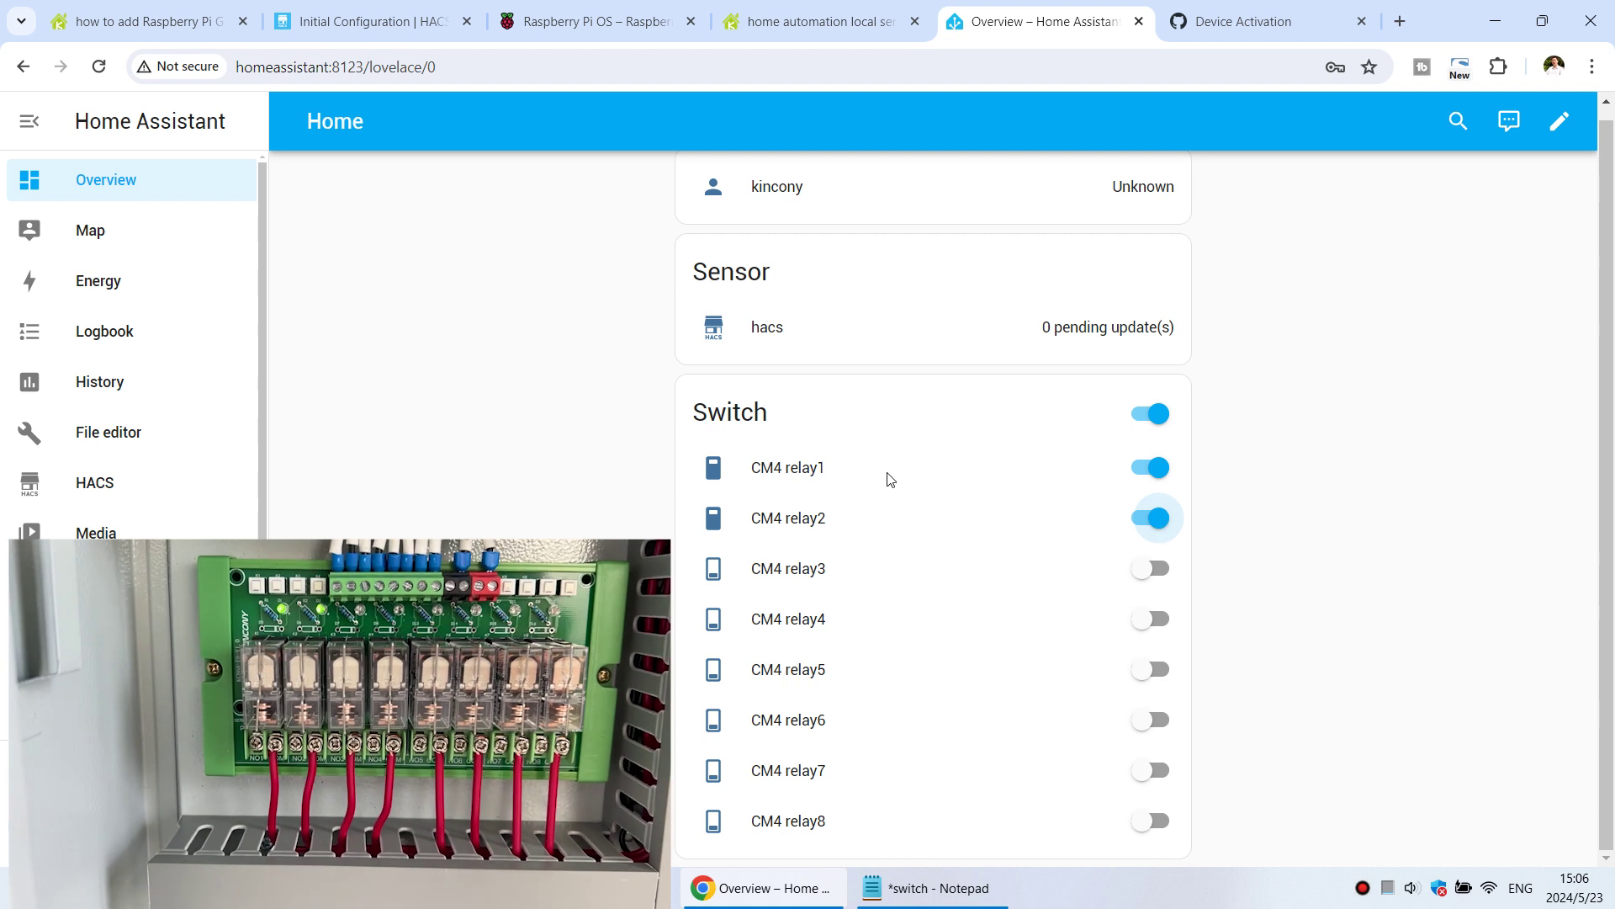
# - Cycle all eight relays off and on repeatedly with the Switch card toggle, ending all on
pyautogui.click(1157, 414)
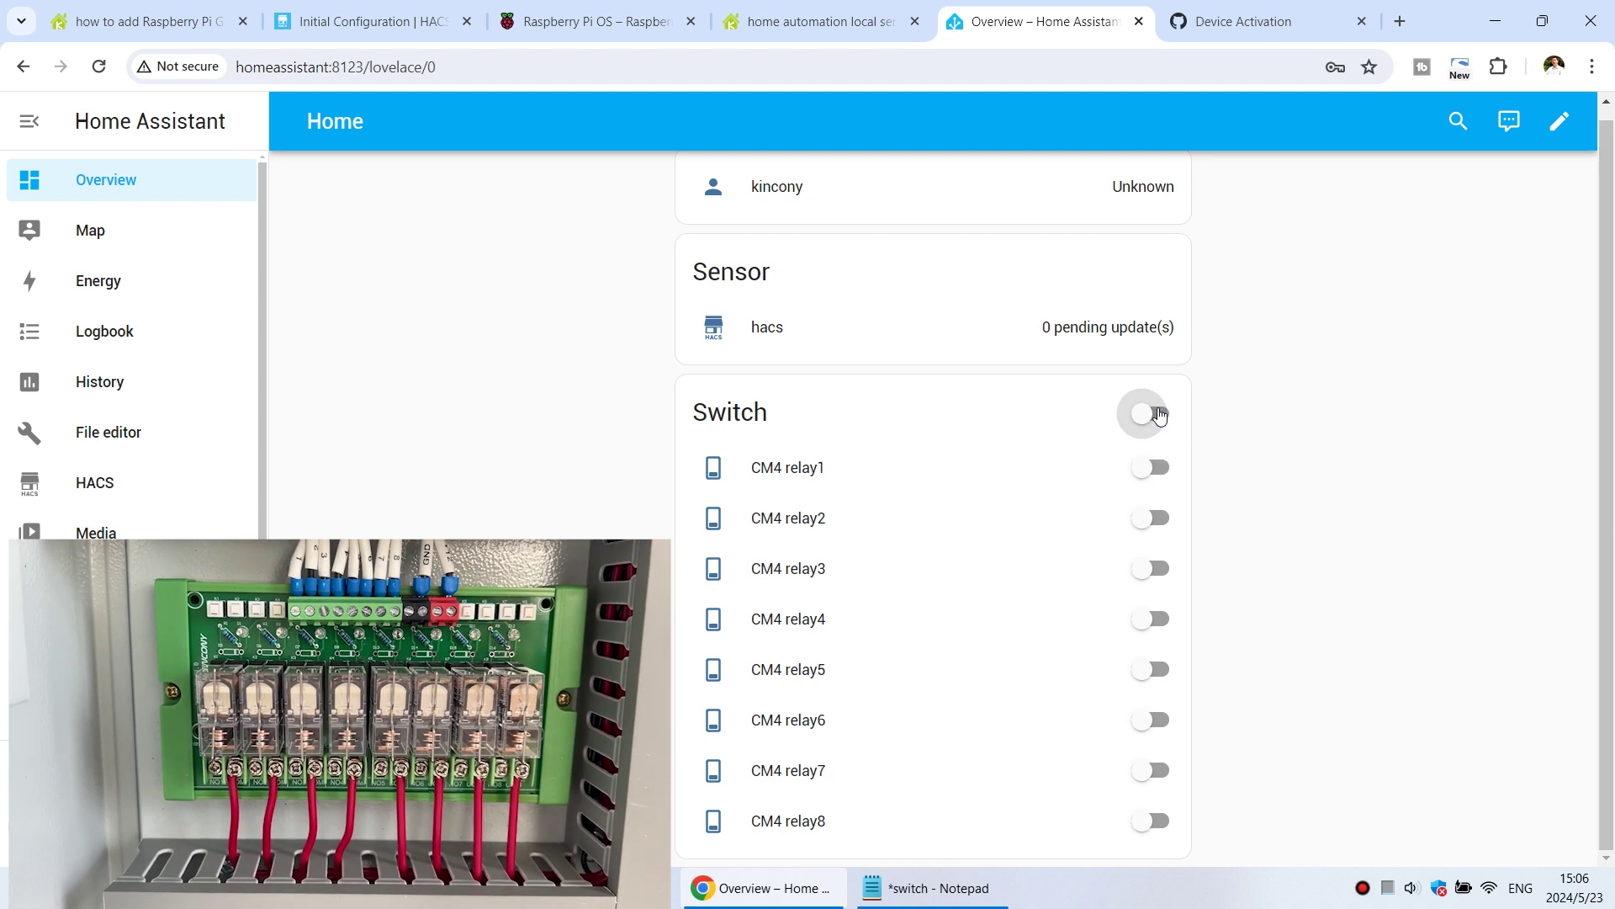
pyautogui.click(1157, 414)
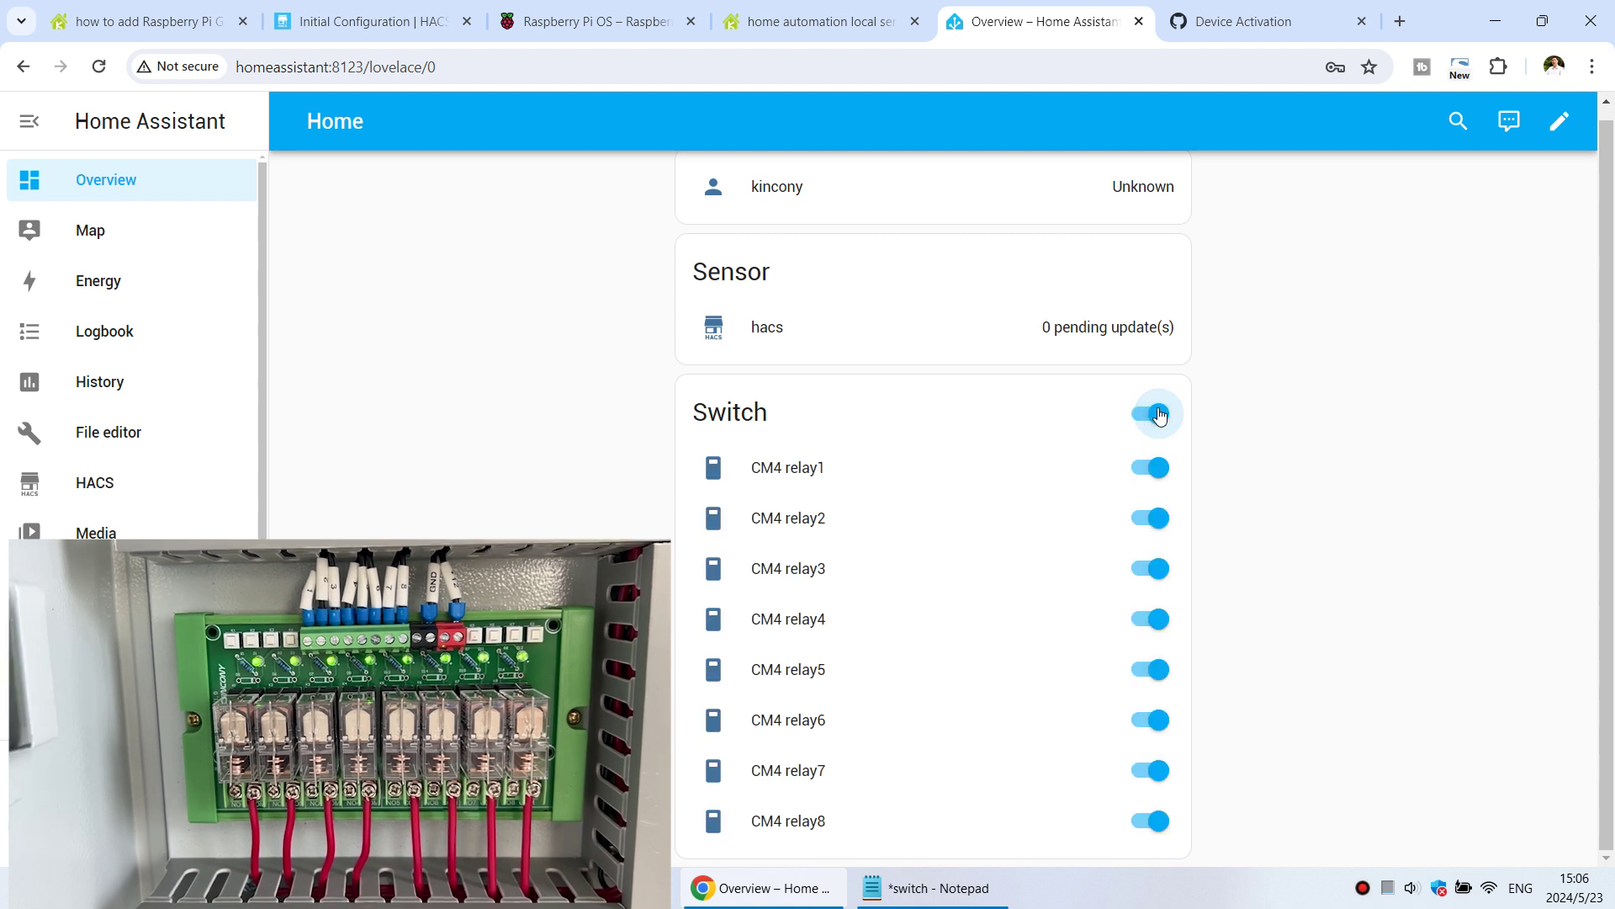
pyautogui.click(1157, 413)
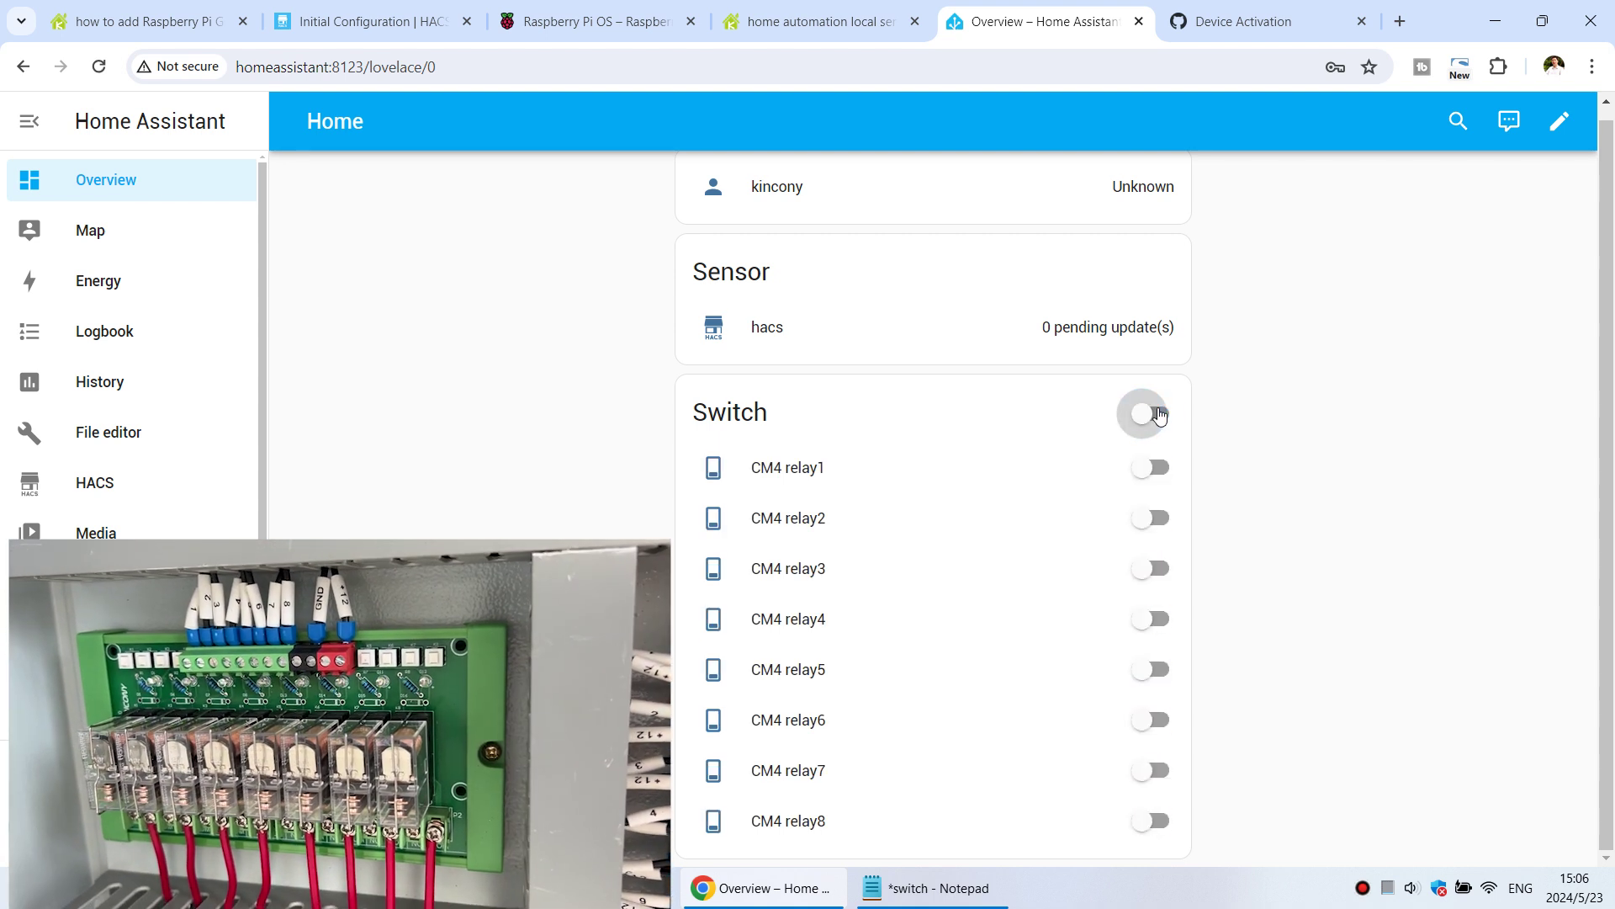
pyautogui.click(1157, 414)
pyautogui.click(1158, 414)
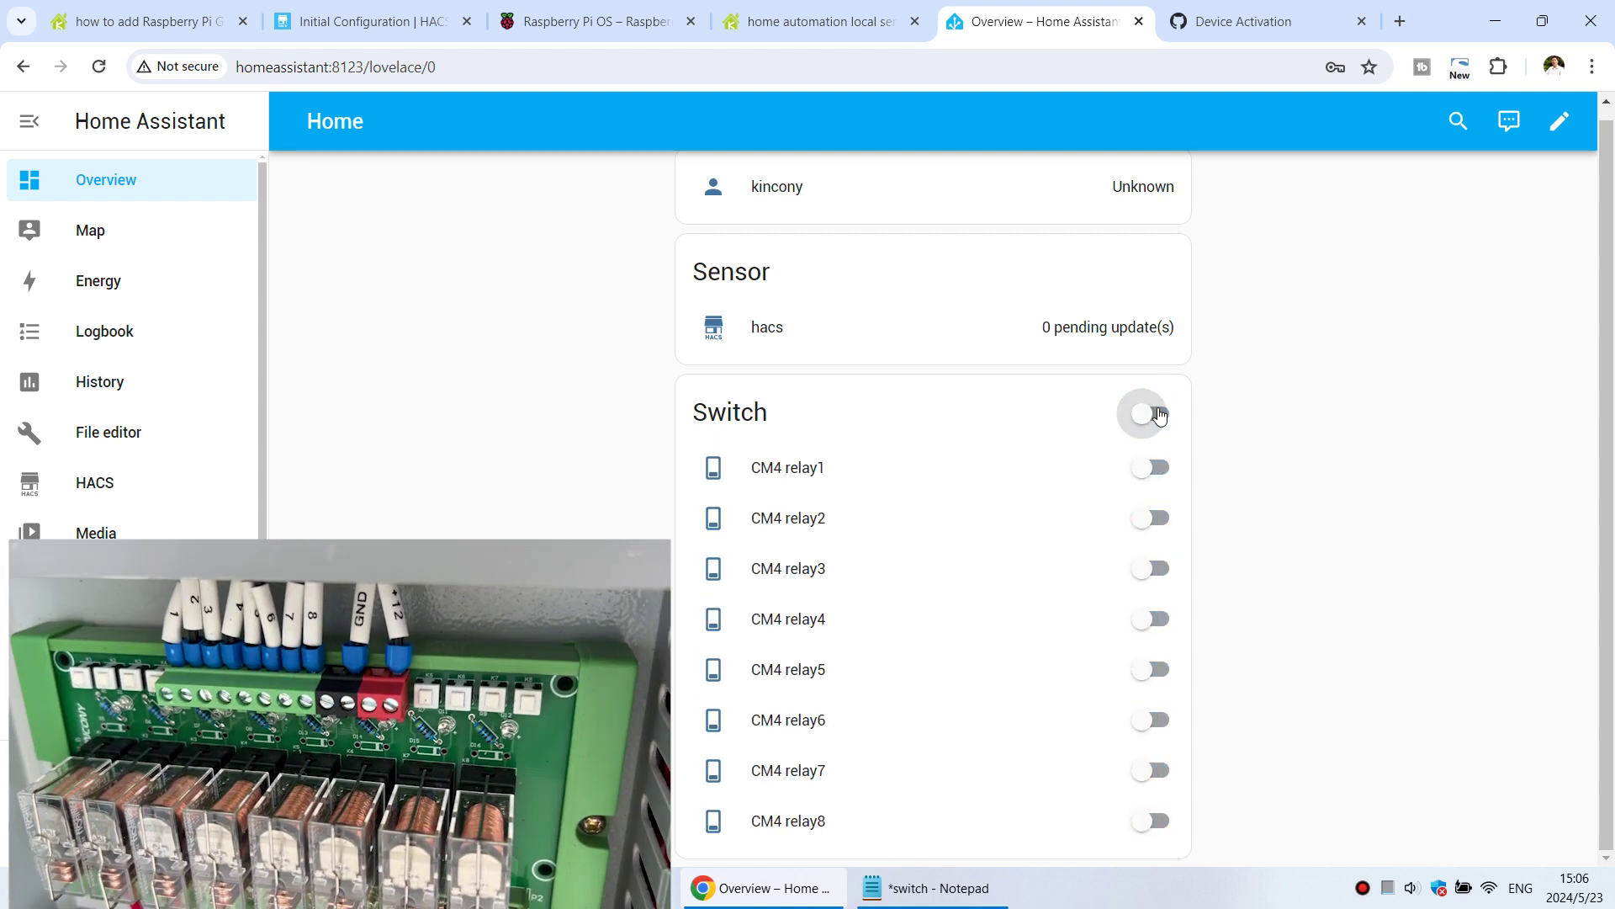
pyautogui.click(1158, 414)
pyautogui.click(1157, 414)
pyautogui.click(1158, 414)
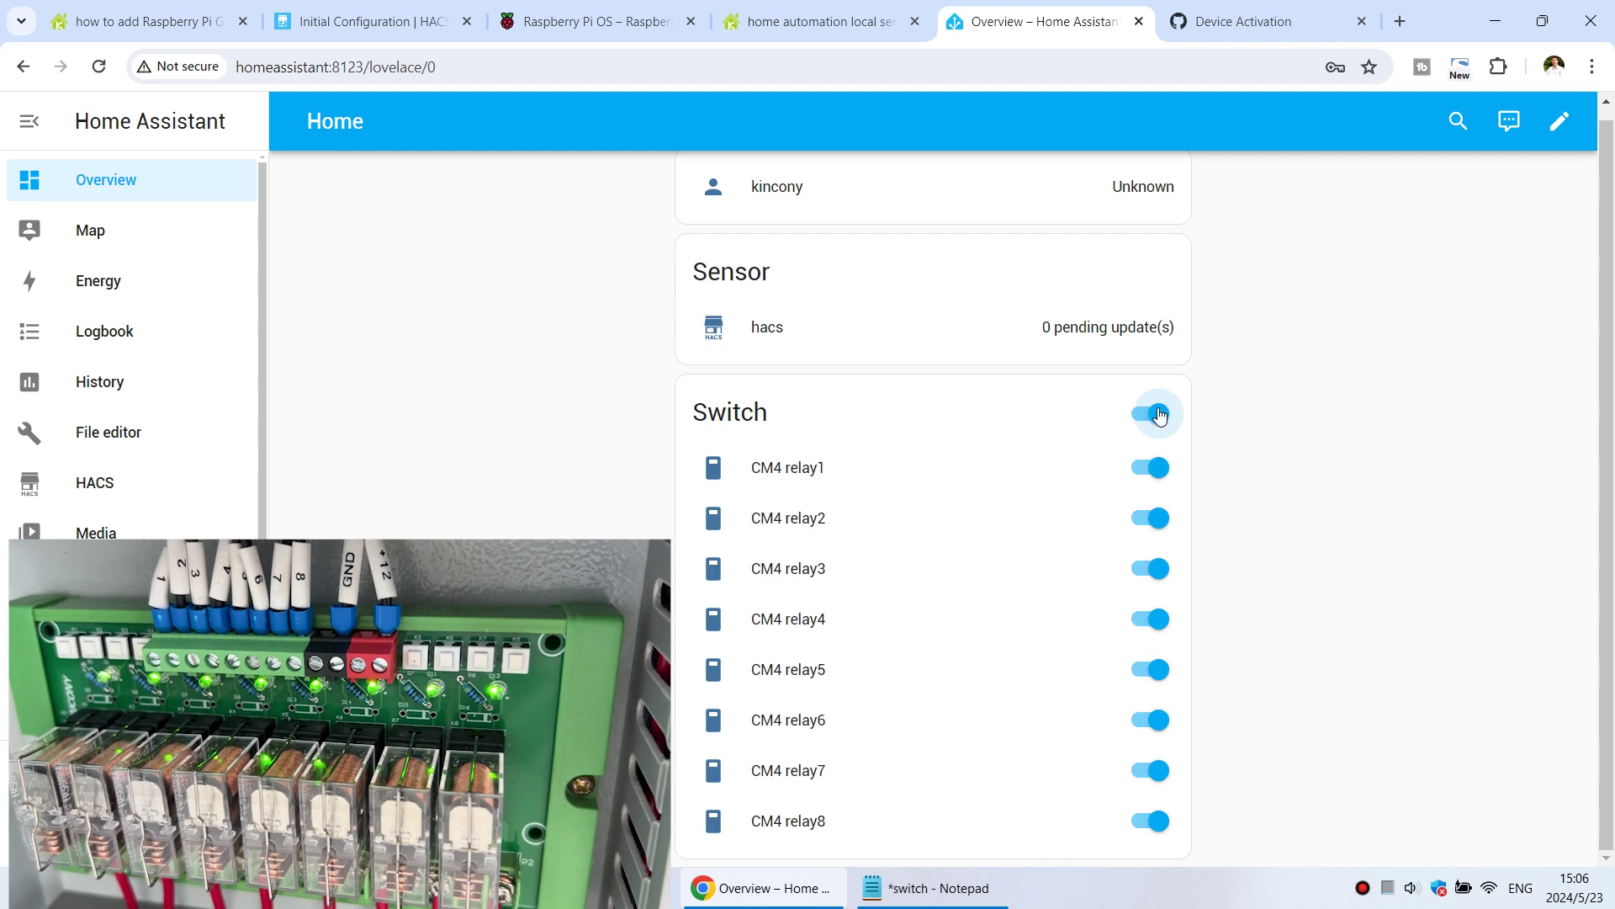
pyautogui.click(1158, 414)
pyautogui.click(1158, 414)
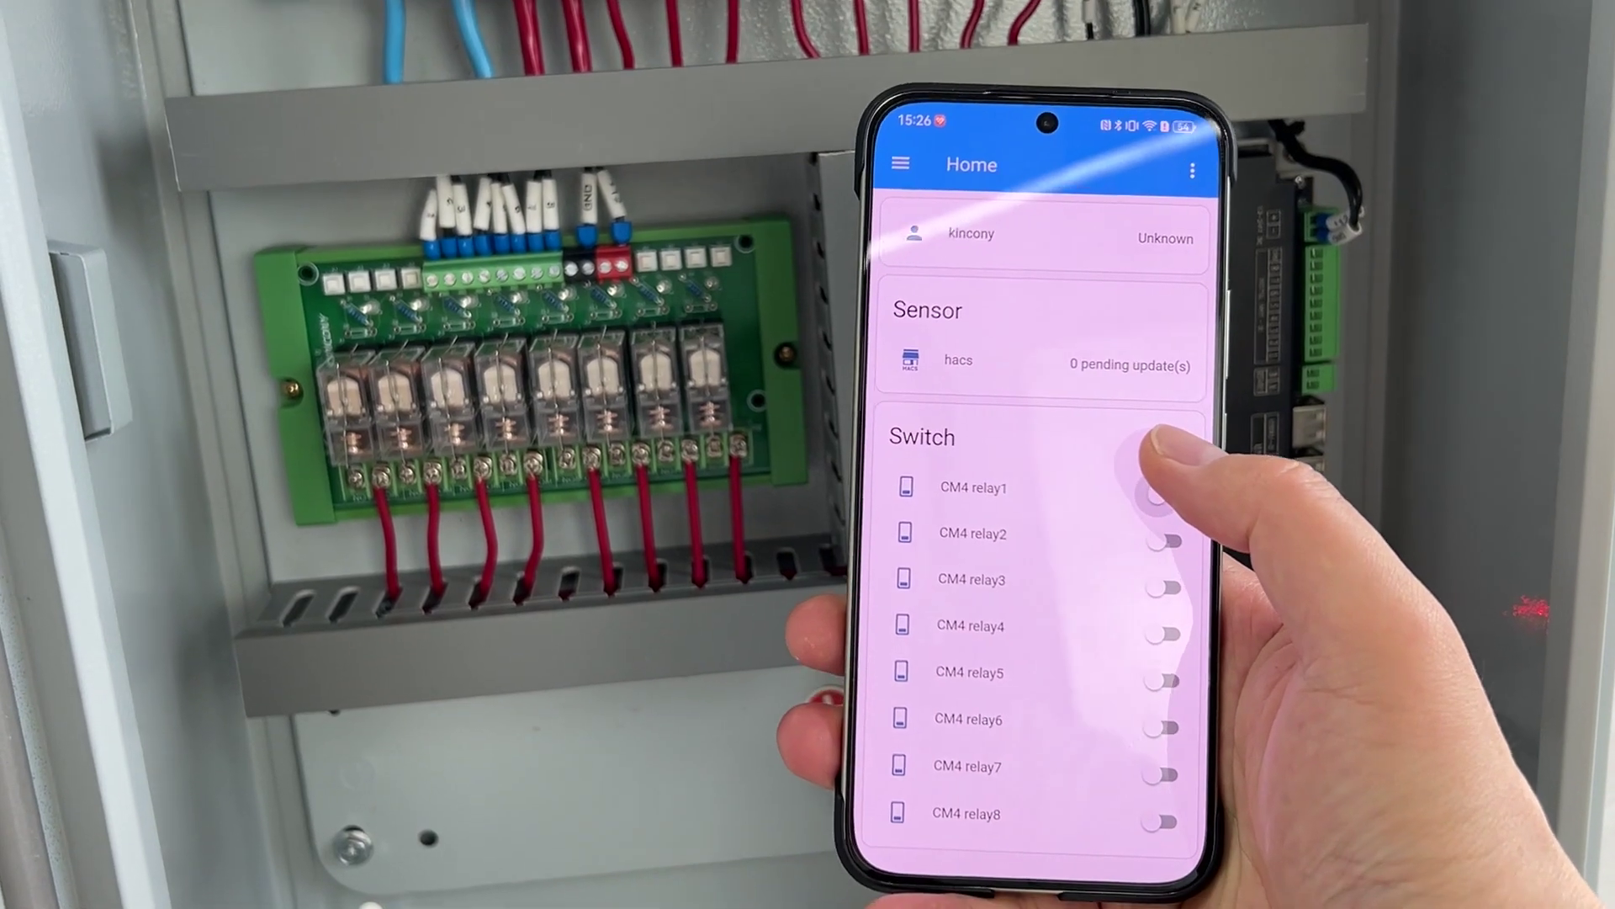
# - From the phone app, switch all relays on then off, then turn on CM4 relay2 and relay3
pyautogui.click(1160, 433)
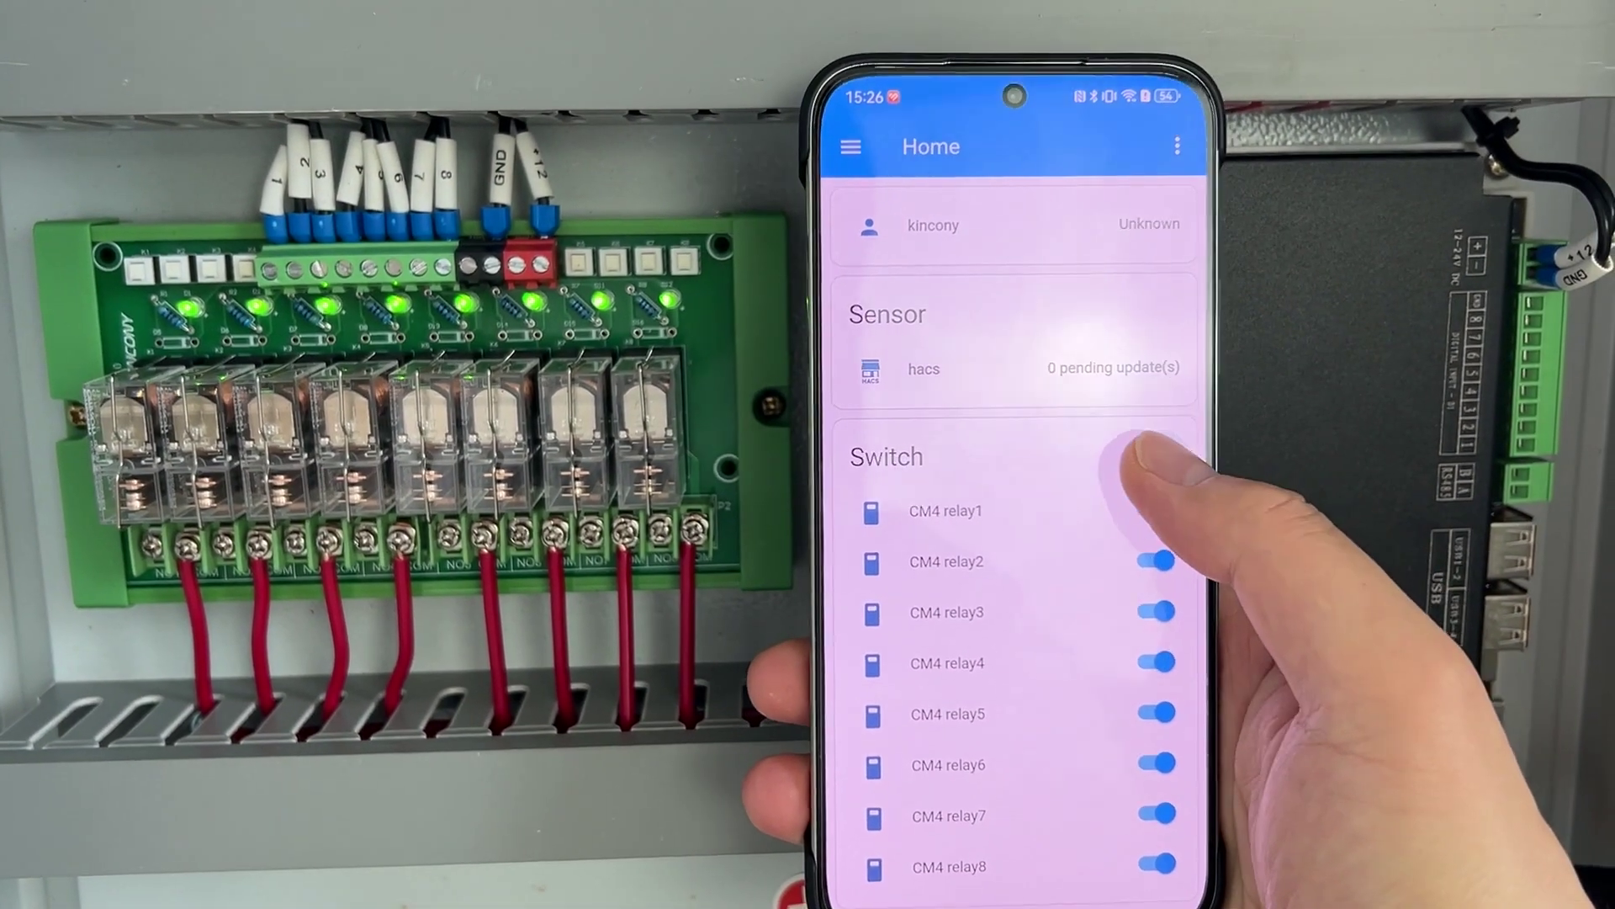
pyautogui.click(1171, 456)
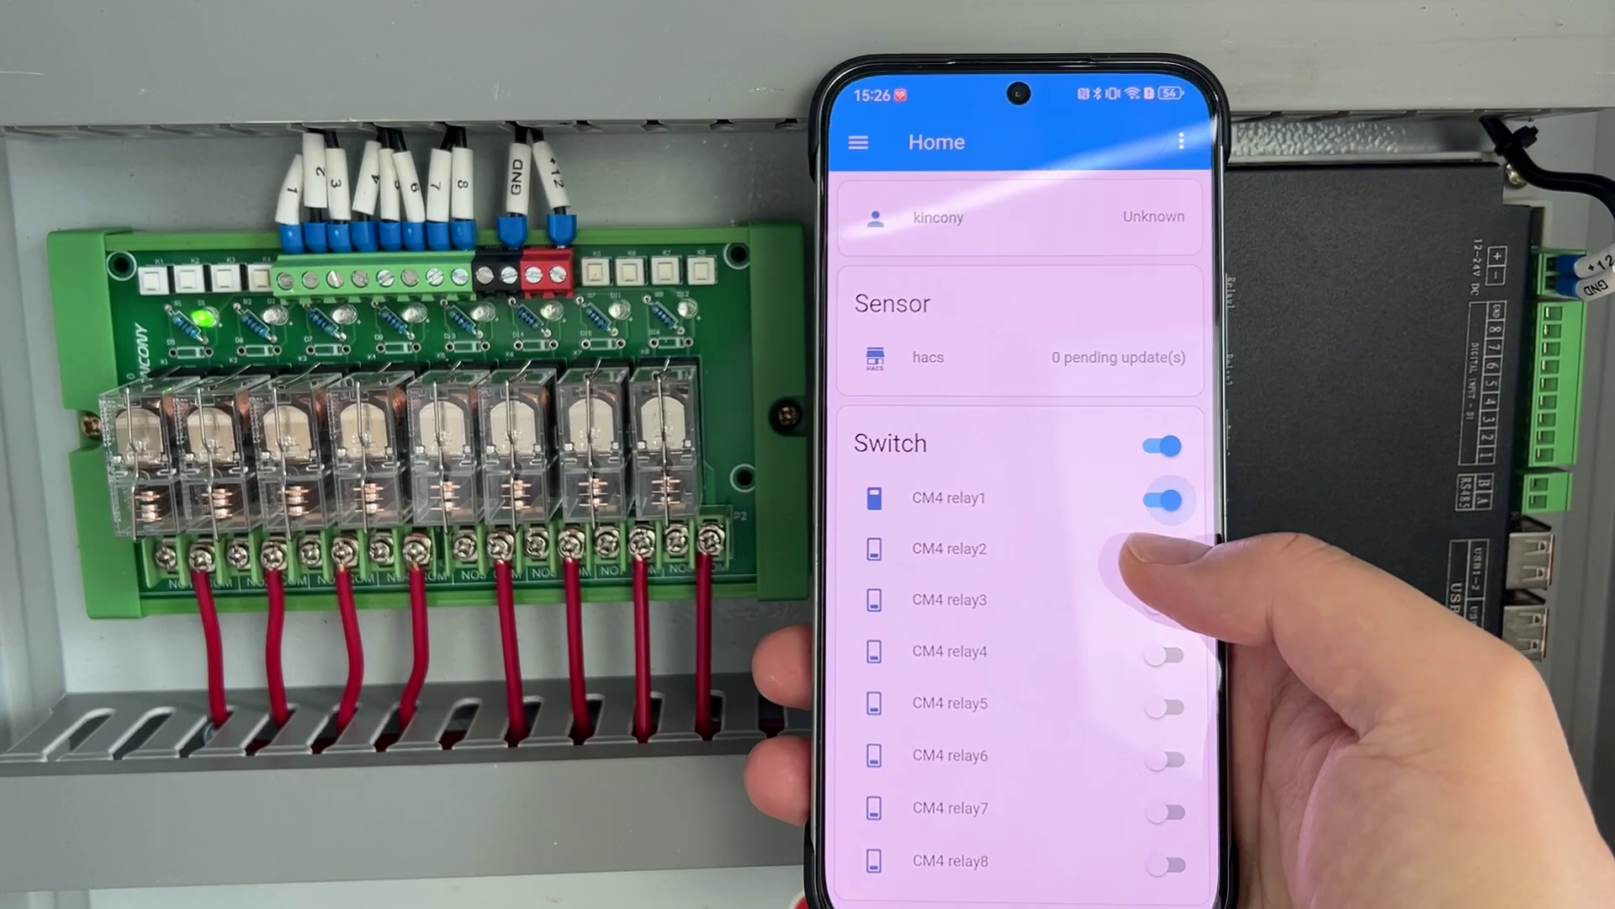
pyautogui.click(1163, 549)
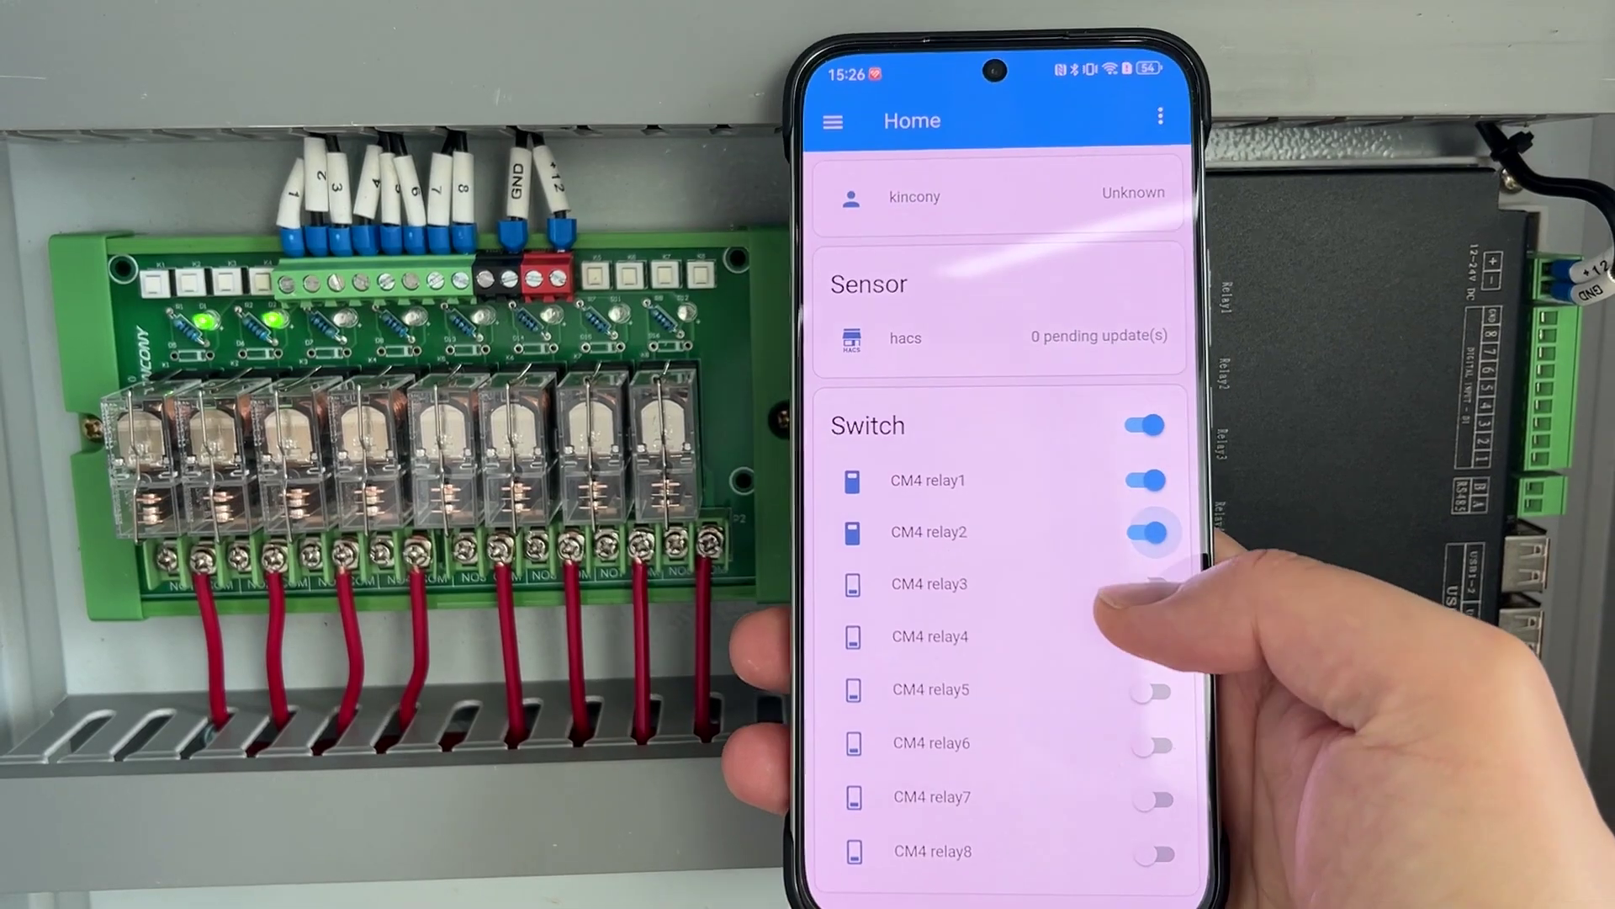
pyautogui.click(1164, 601)
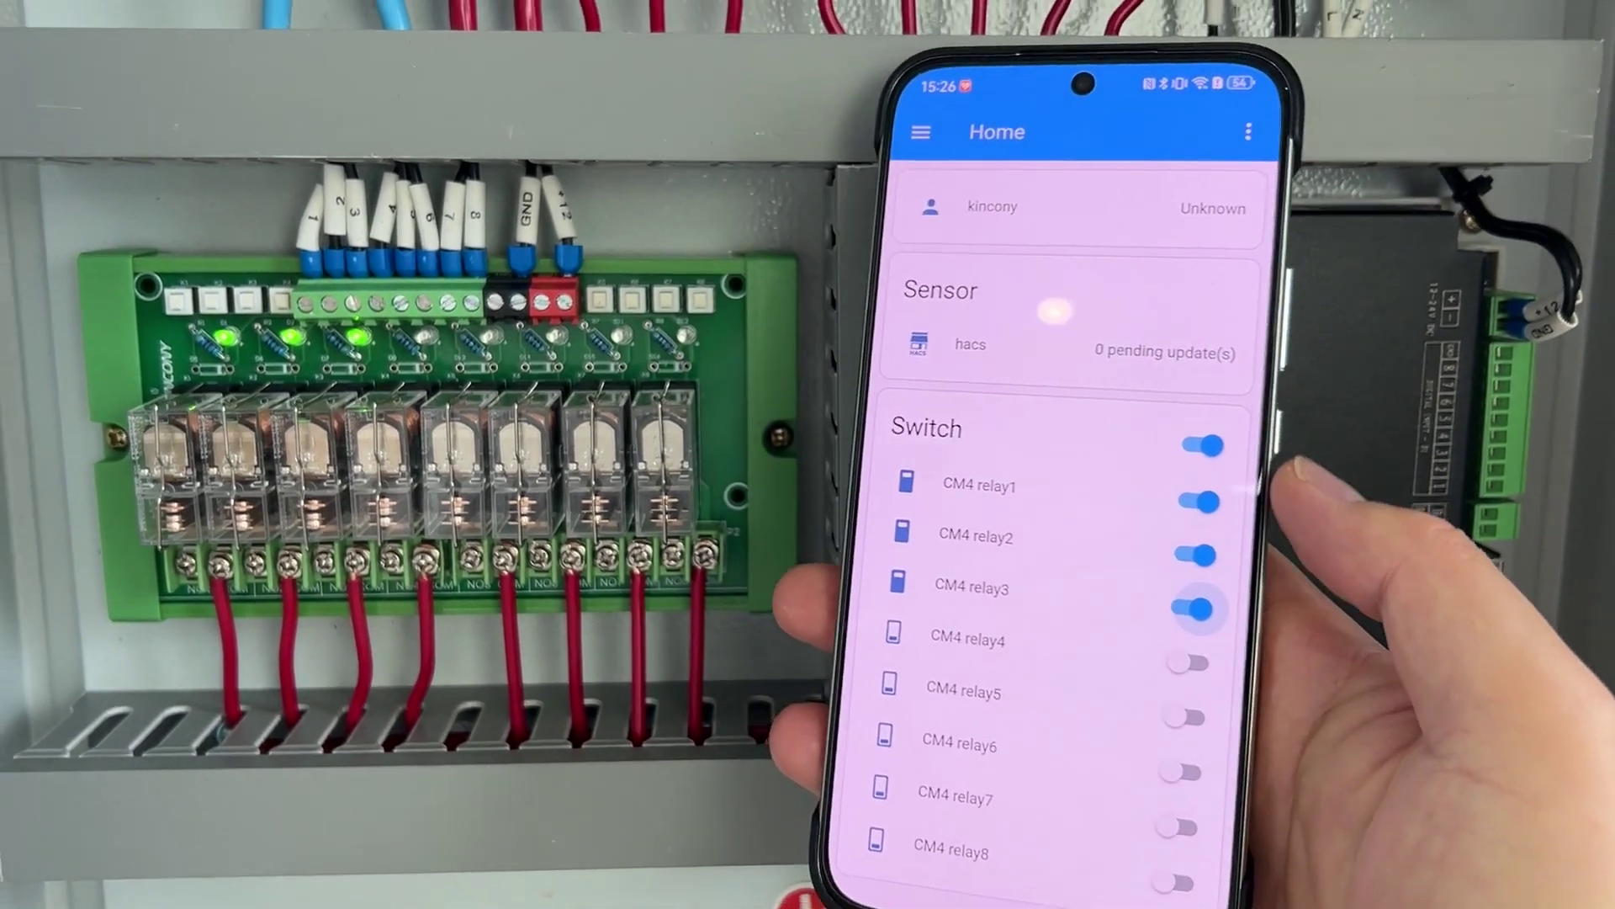